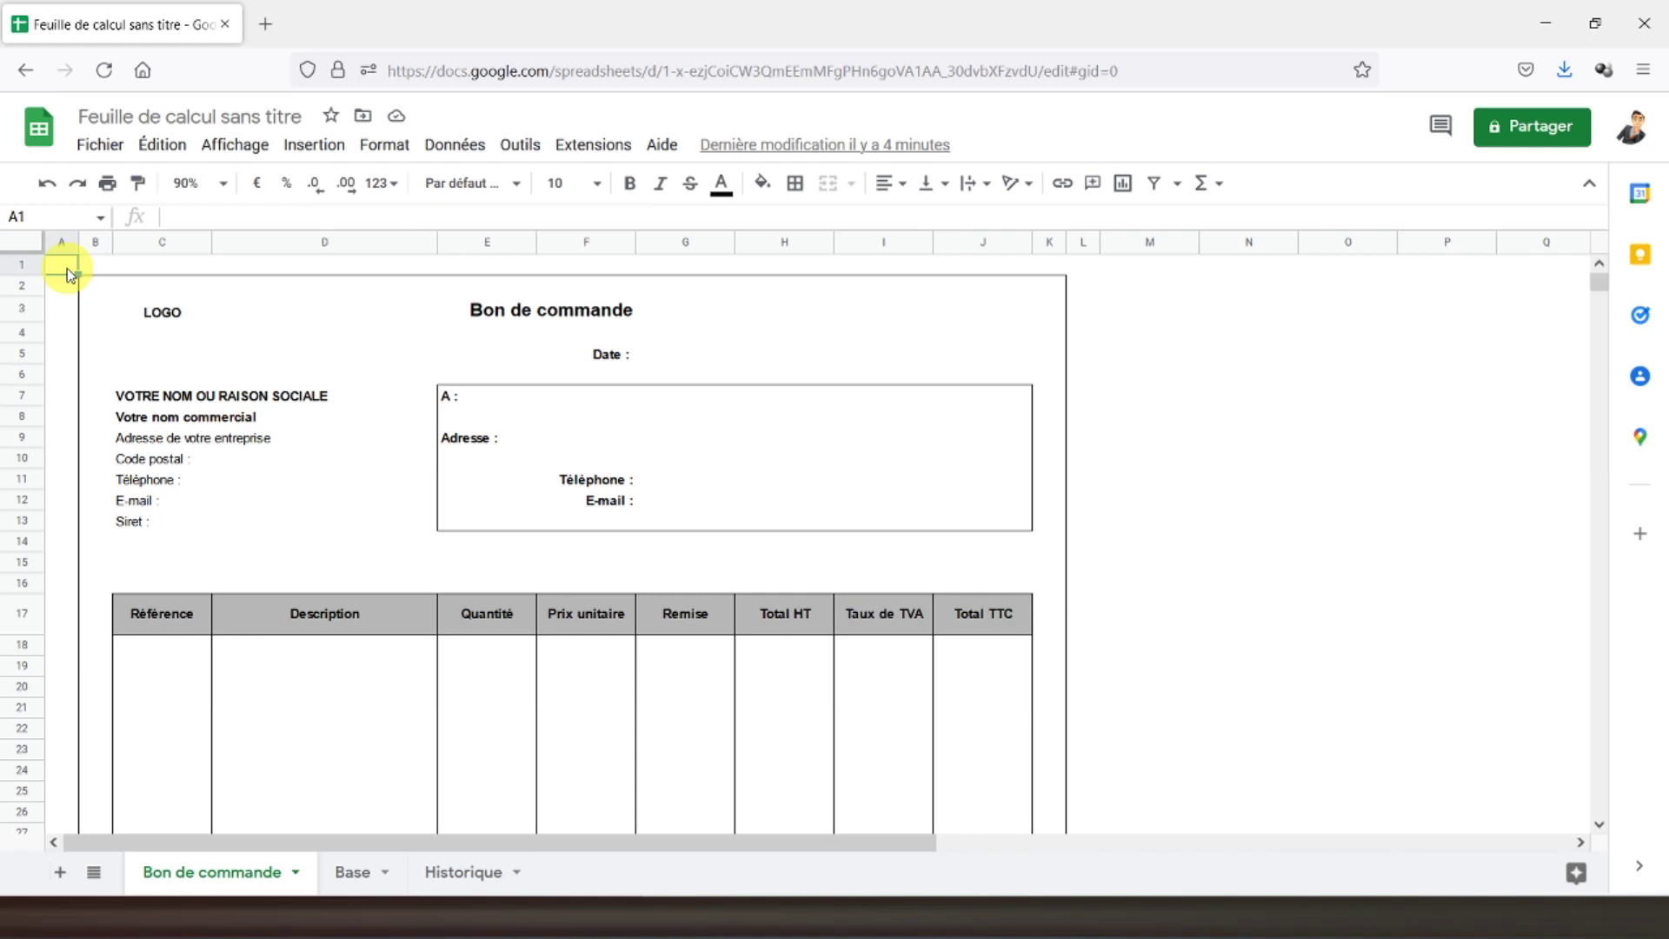
Narrow column A by dragging its header border to a slim width
scroll(70, 275, down, 3)
scroll(70, 274, down, 2)
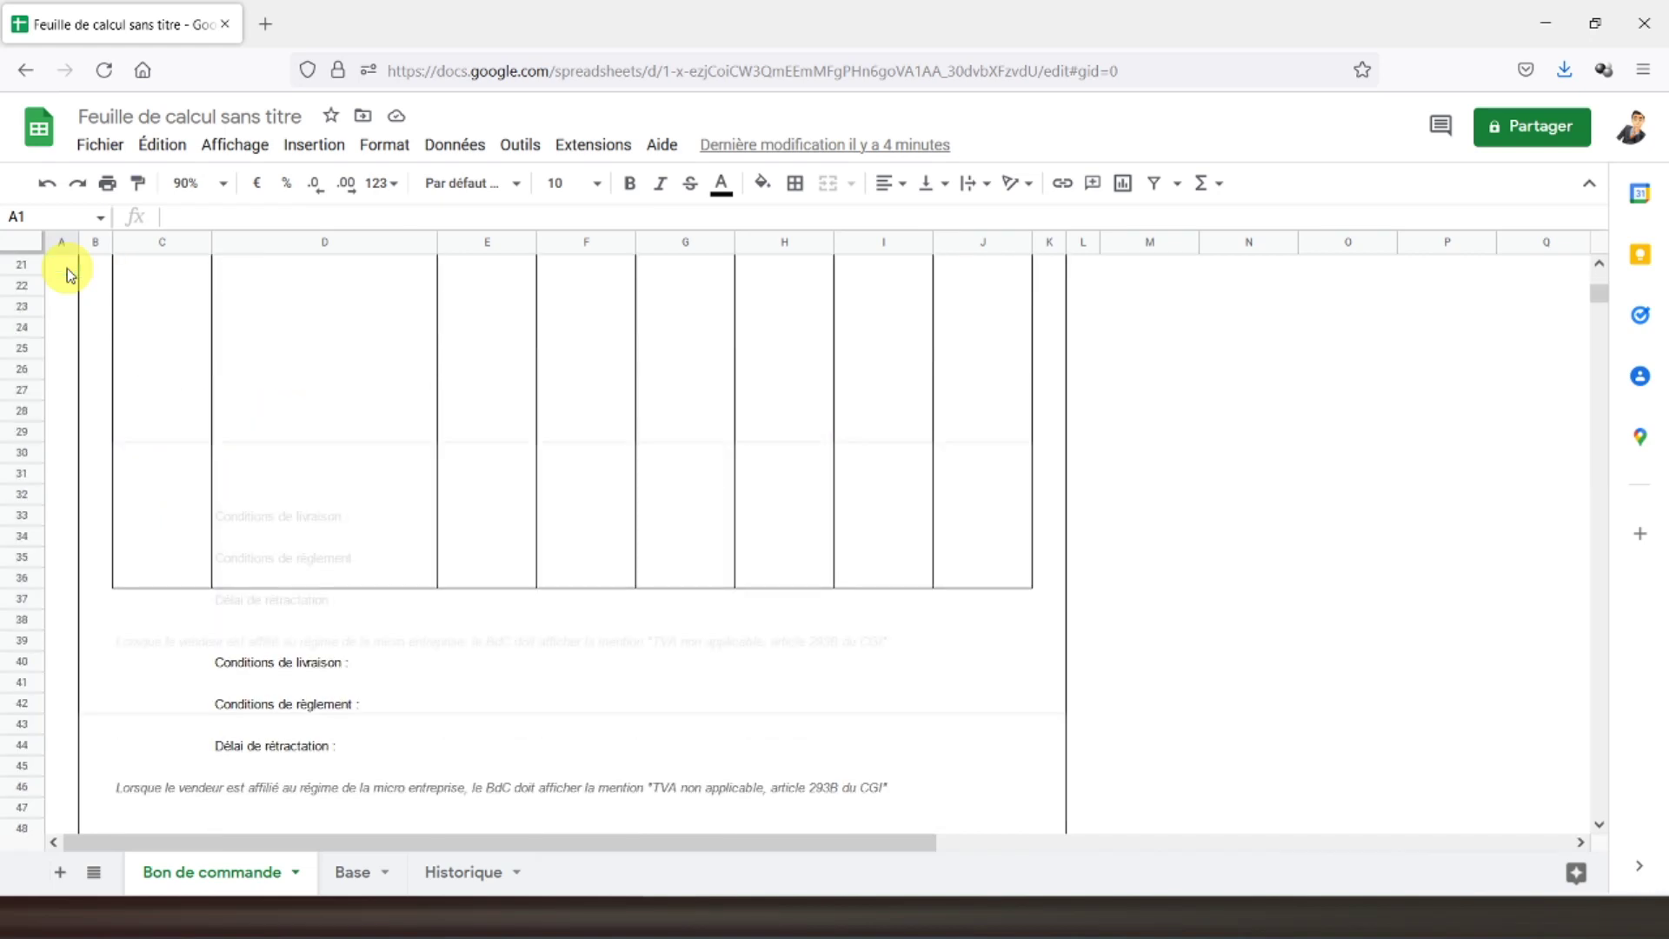
scroll(70, 275, down, 2)
scroll(69, 274, up, 2)
scroll(69, 275, up, 3)
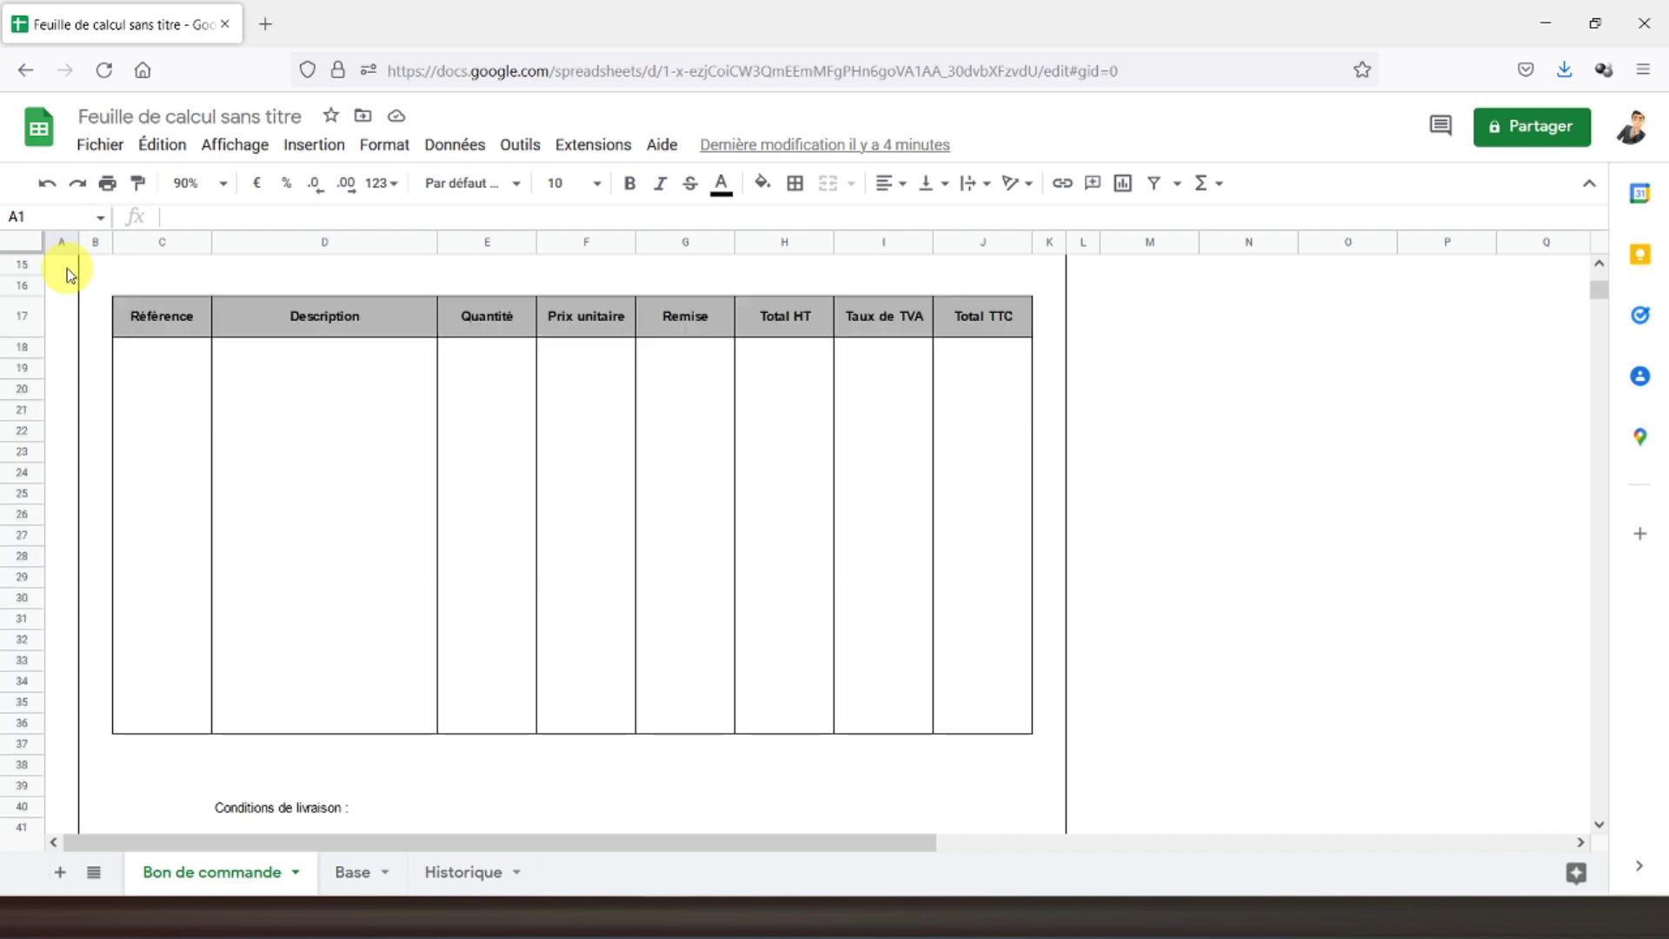
scroll(70, 275, up, 2)
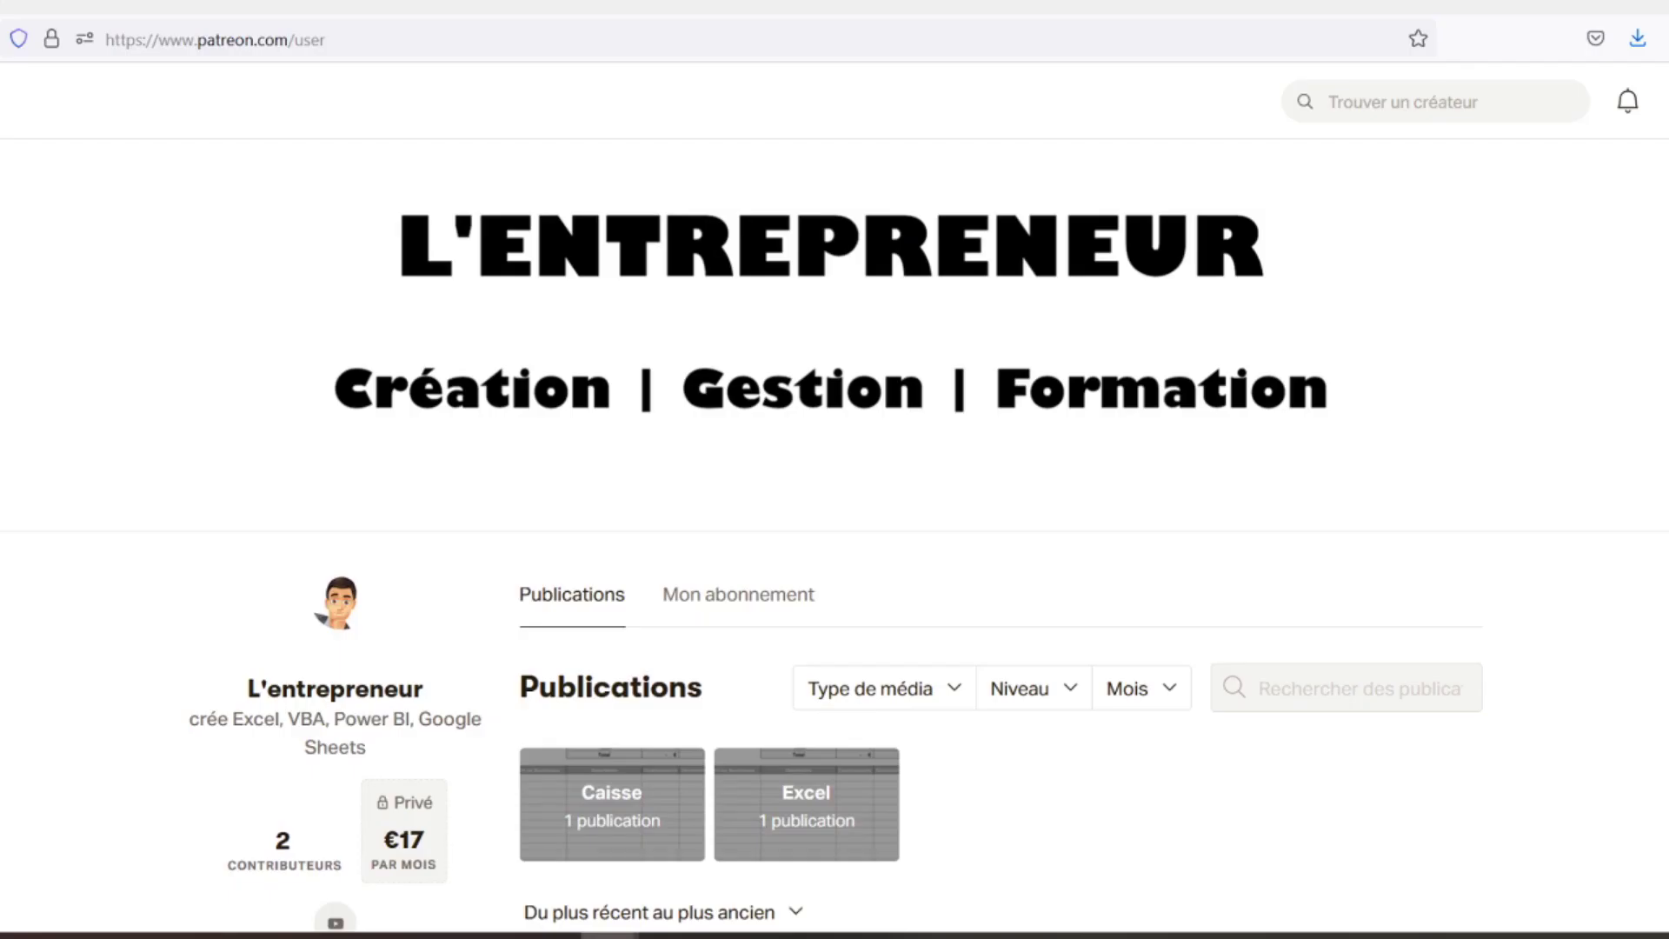
scroll(835, 522, down, 3)
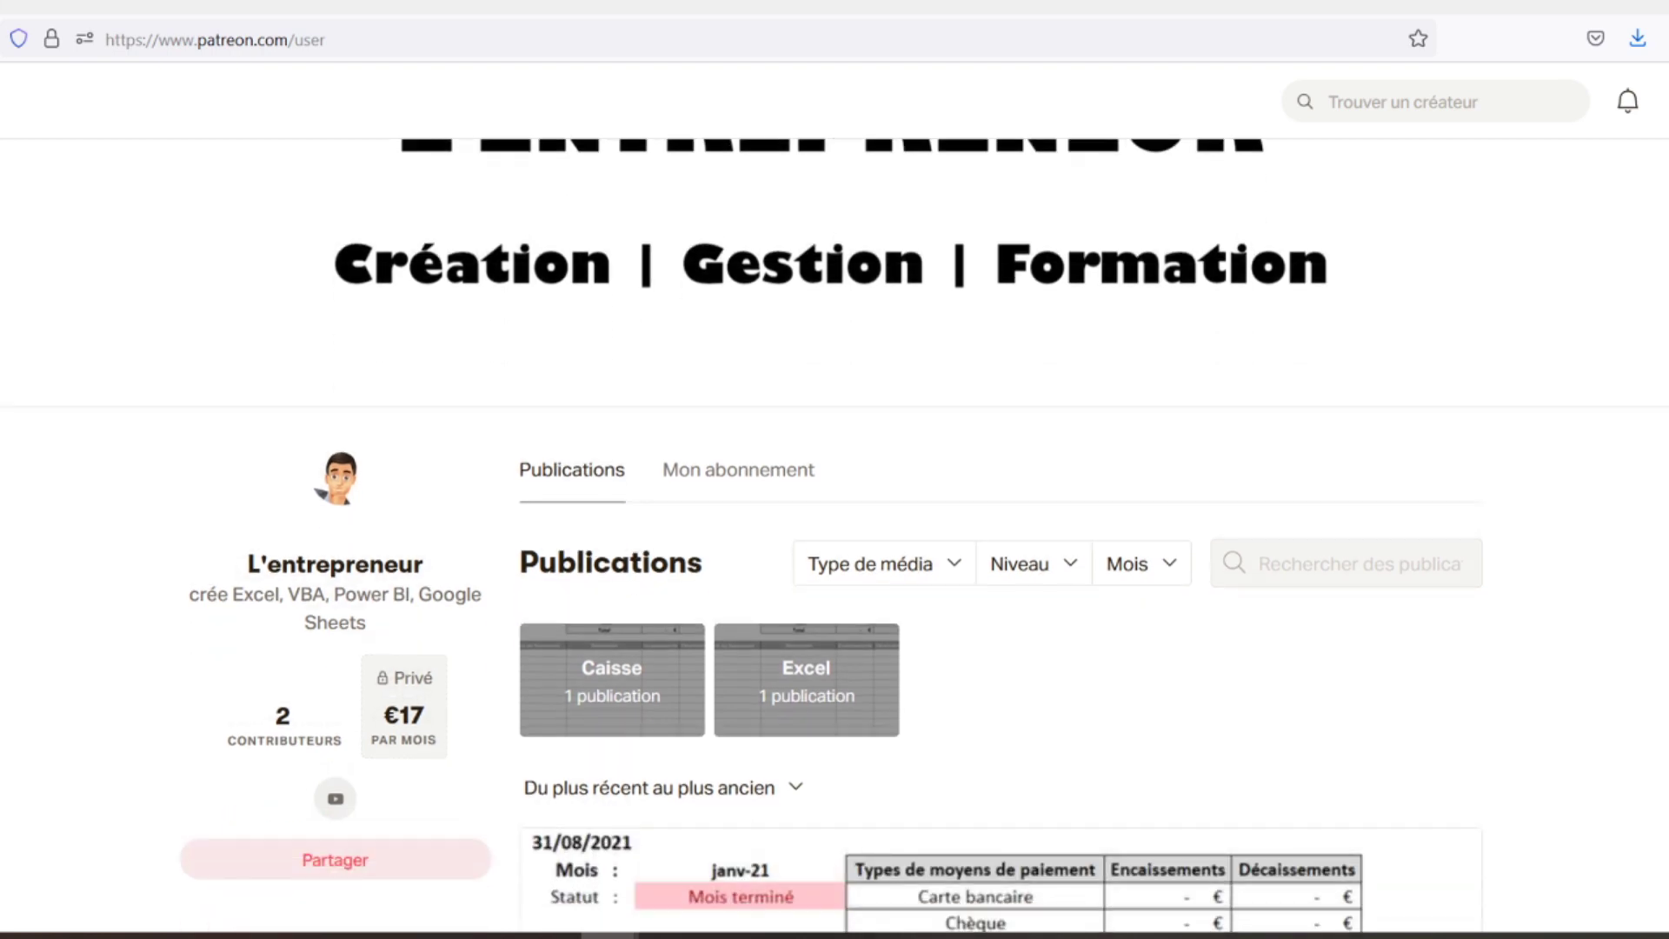
scroll(835, 522, down, 3)
scroll(835, 521, down, 3)
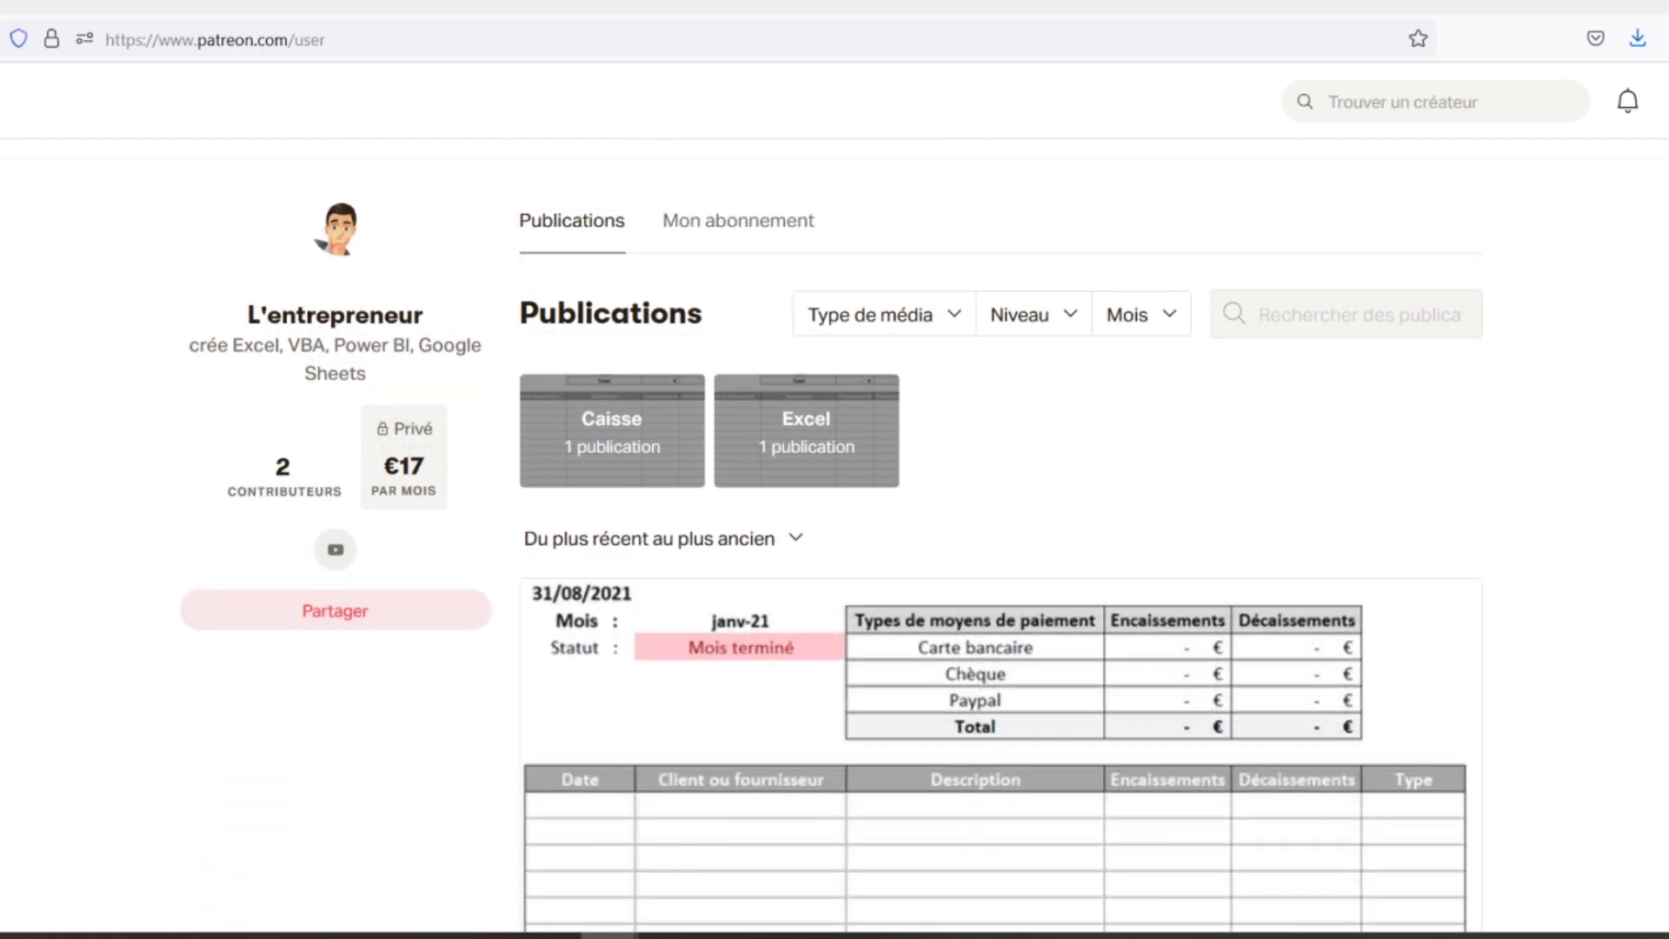
scroll(835, 521, down, 3)
scroll(834, 522, down, 3)
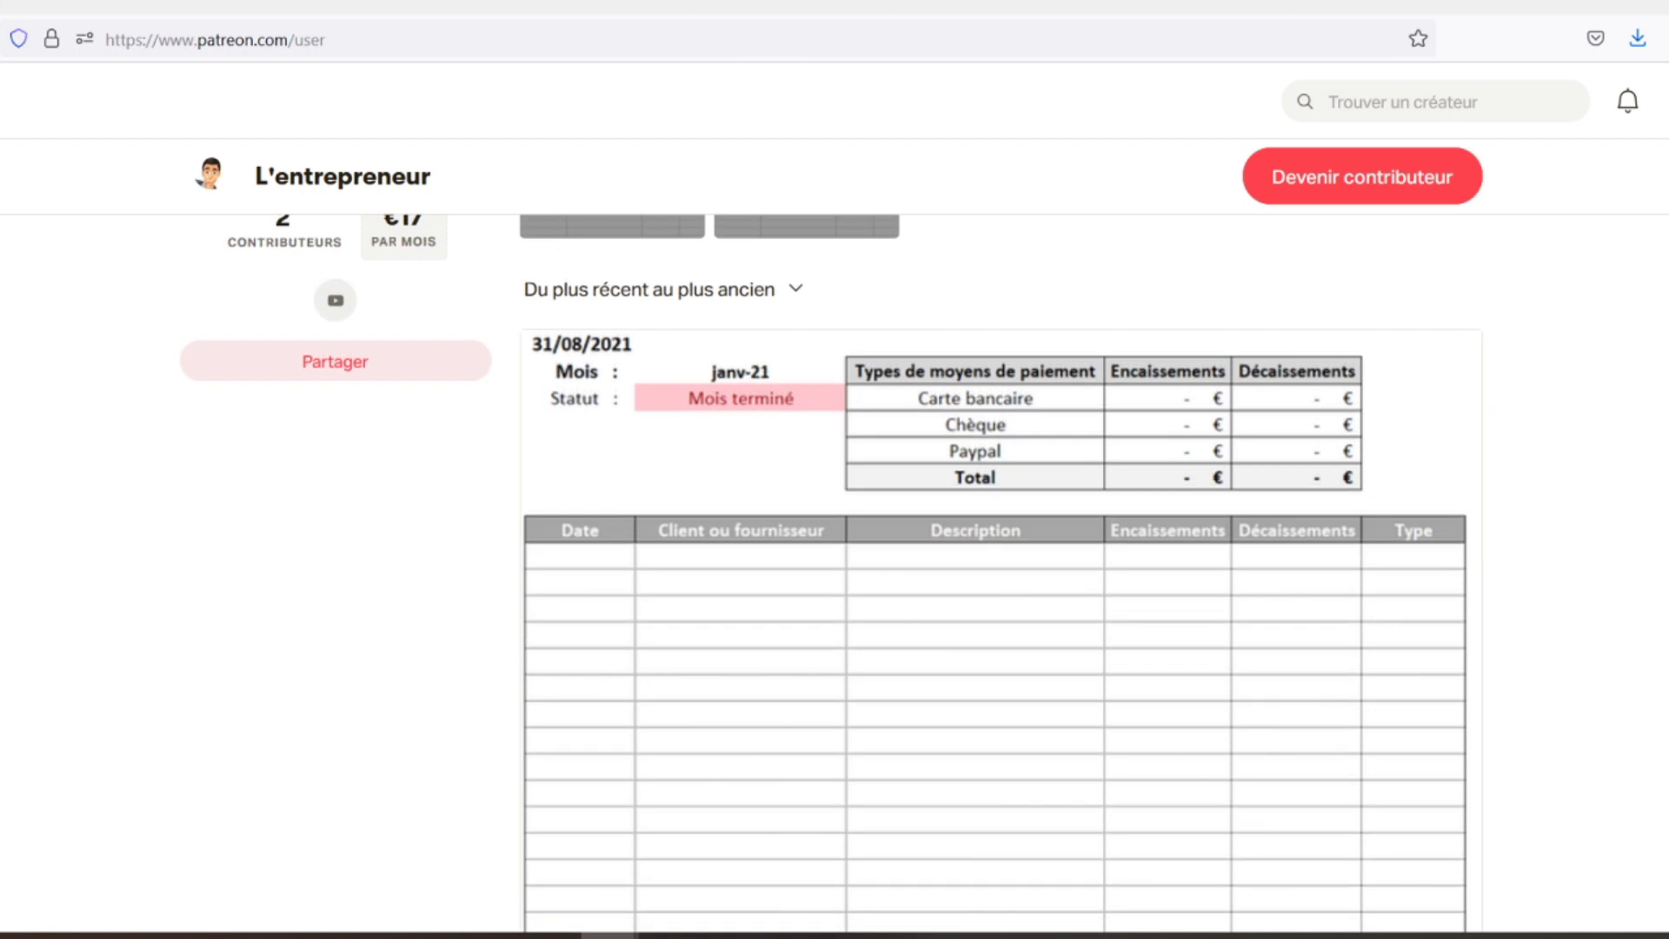
scroll(834, 521, down, 3)
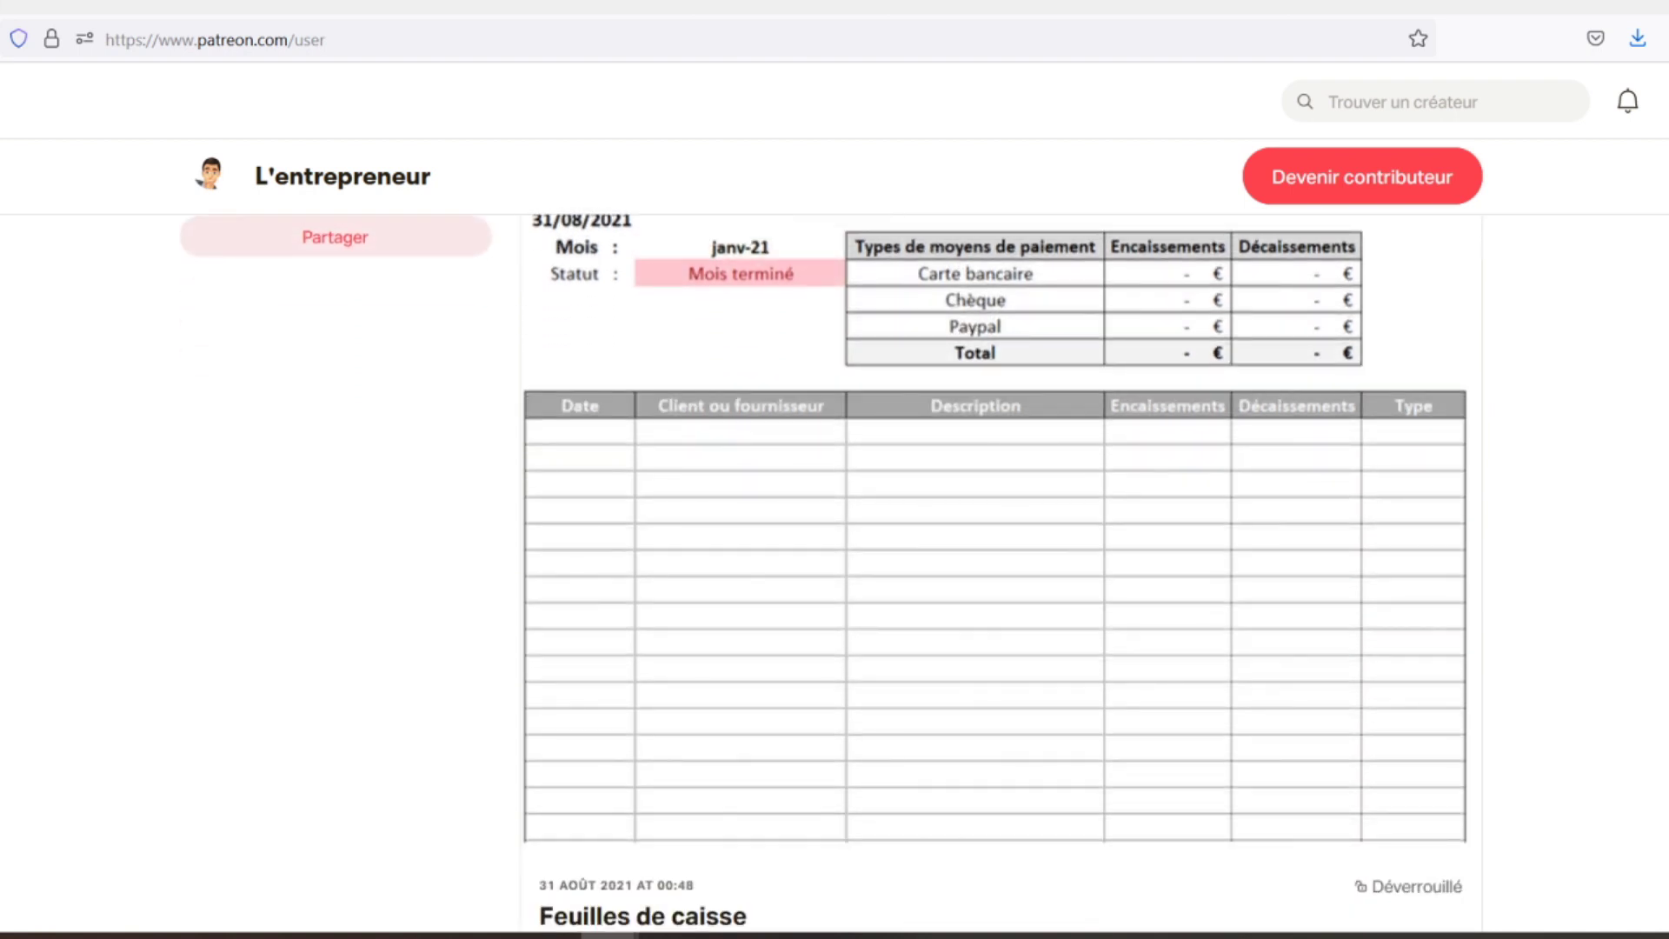
scroll(834, 522, down, 3)
scroll(835, 521, down, 3)
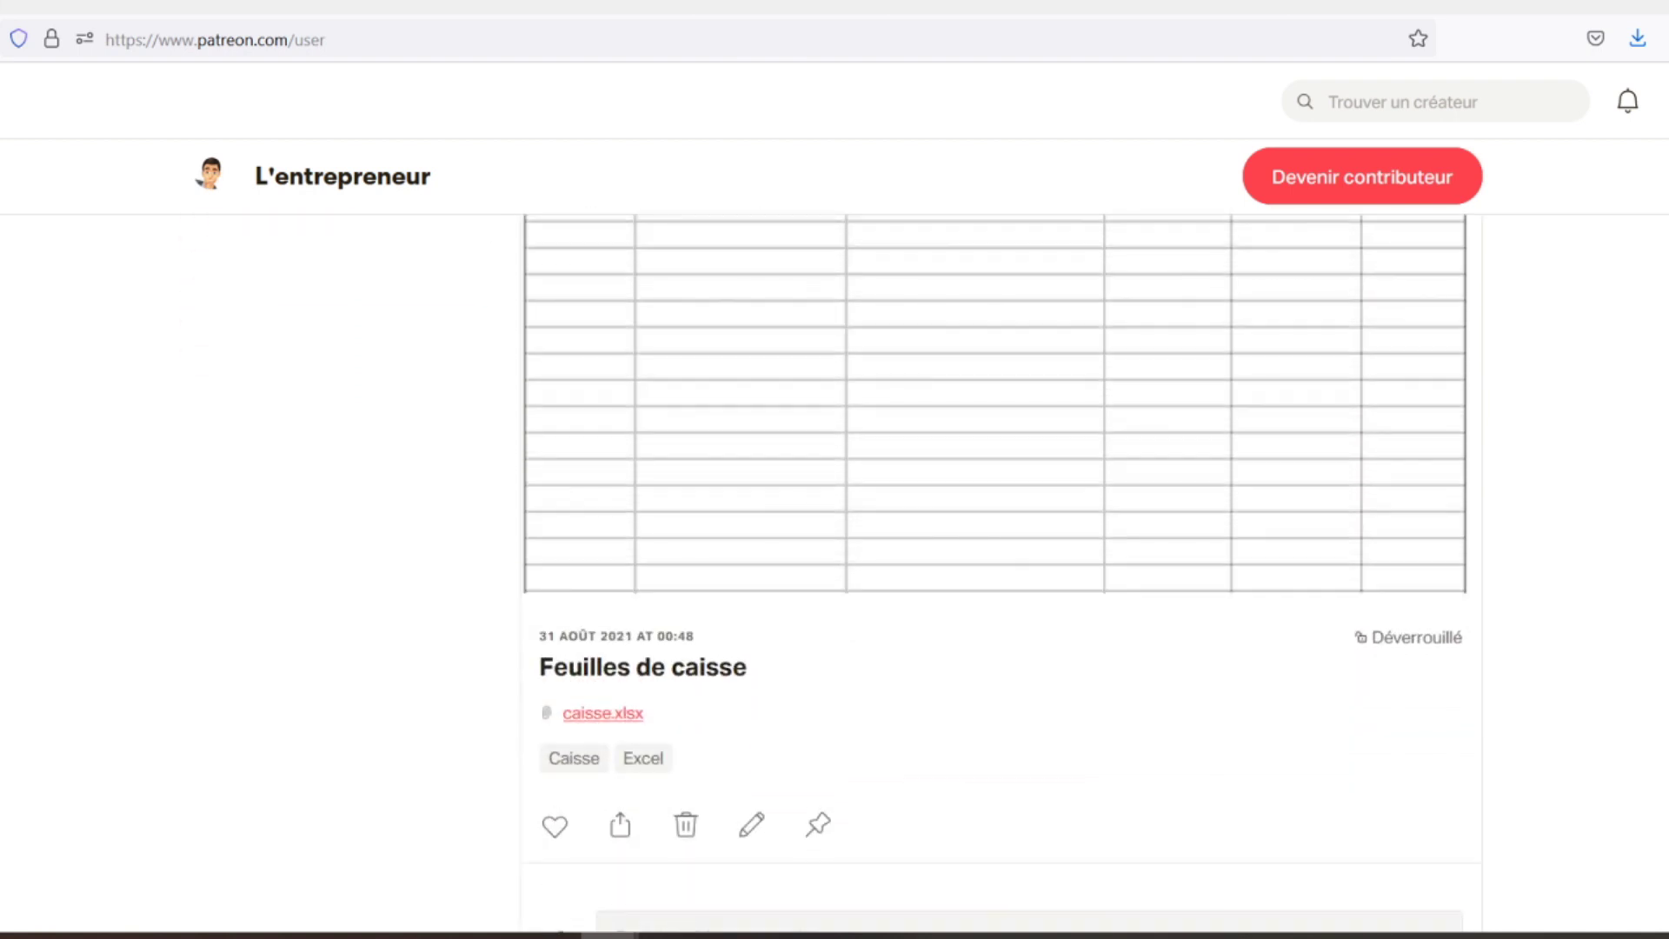
scroll(834, 522, down, 3)
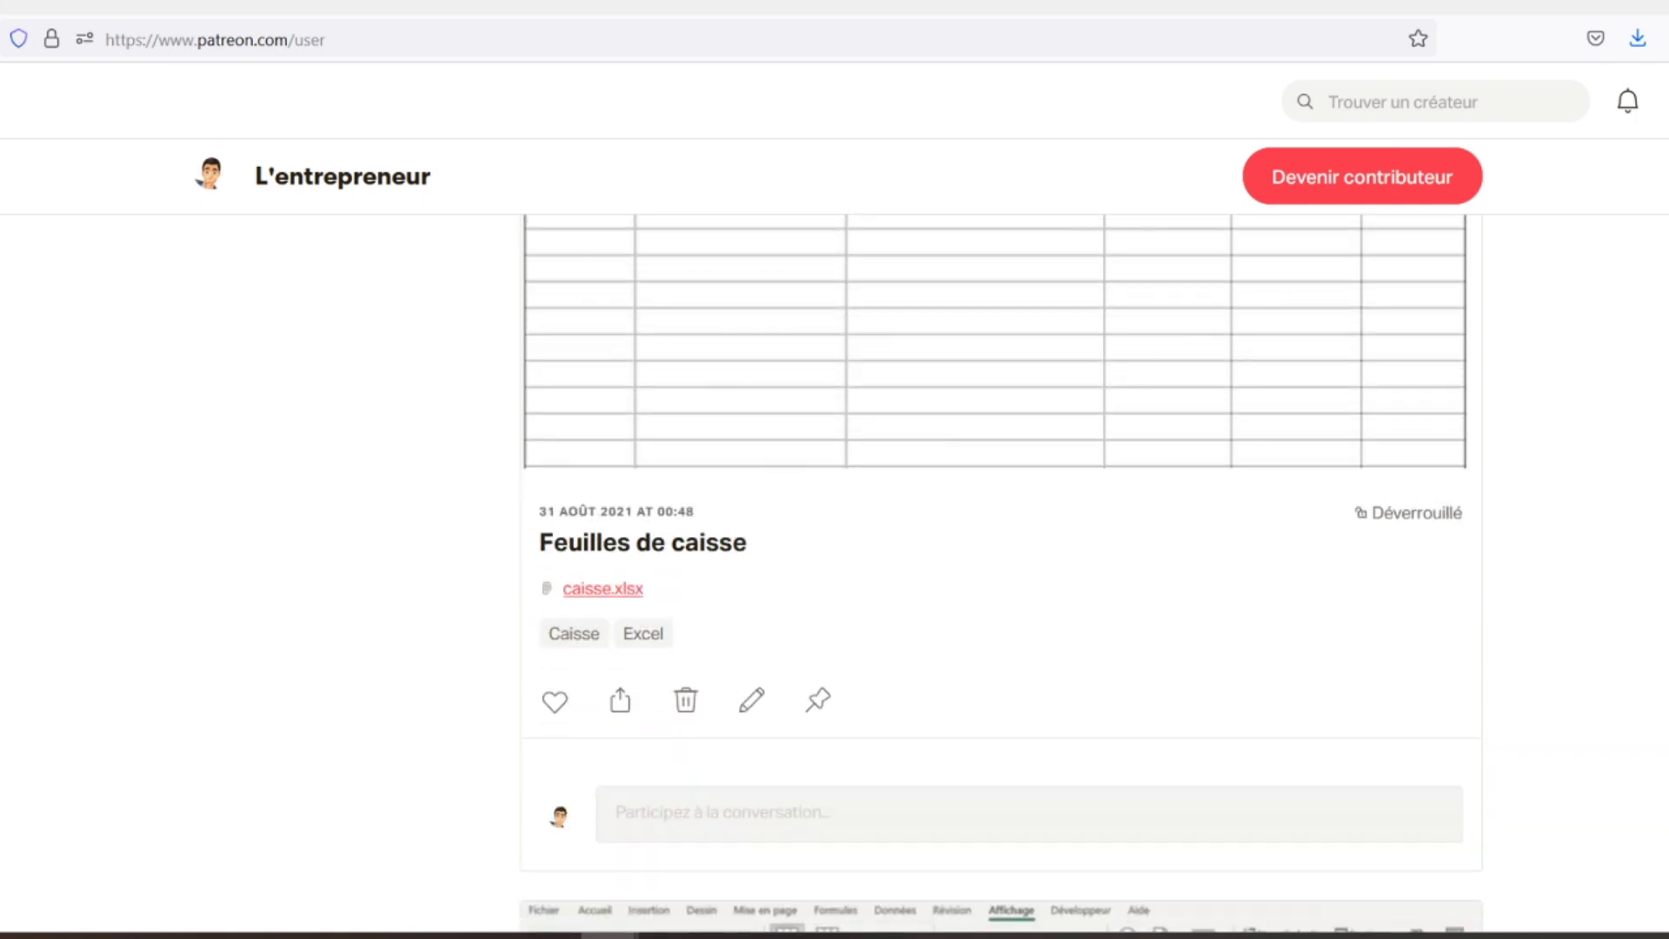
scroll(1002, 577, down, 3)
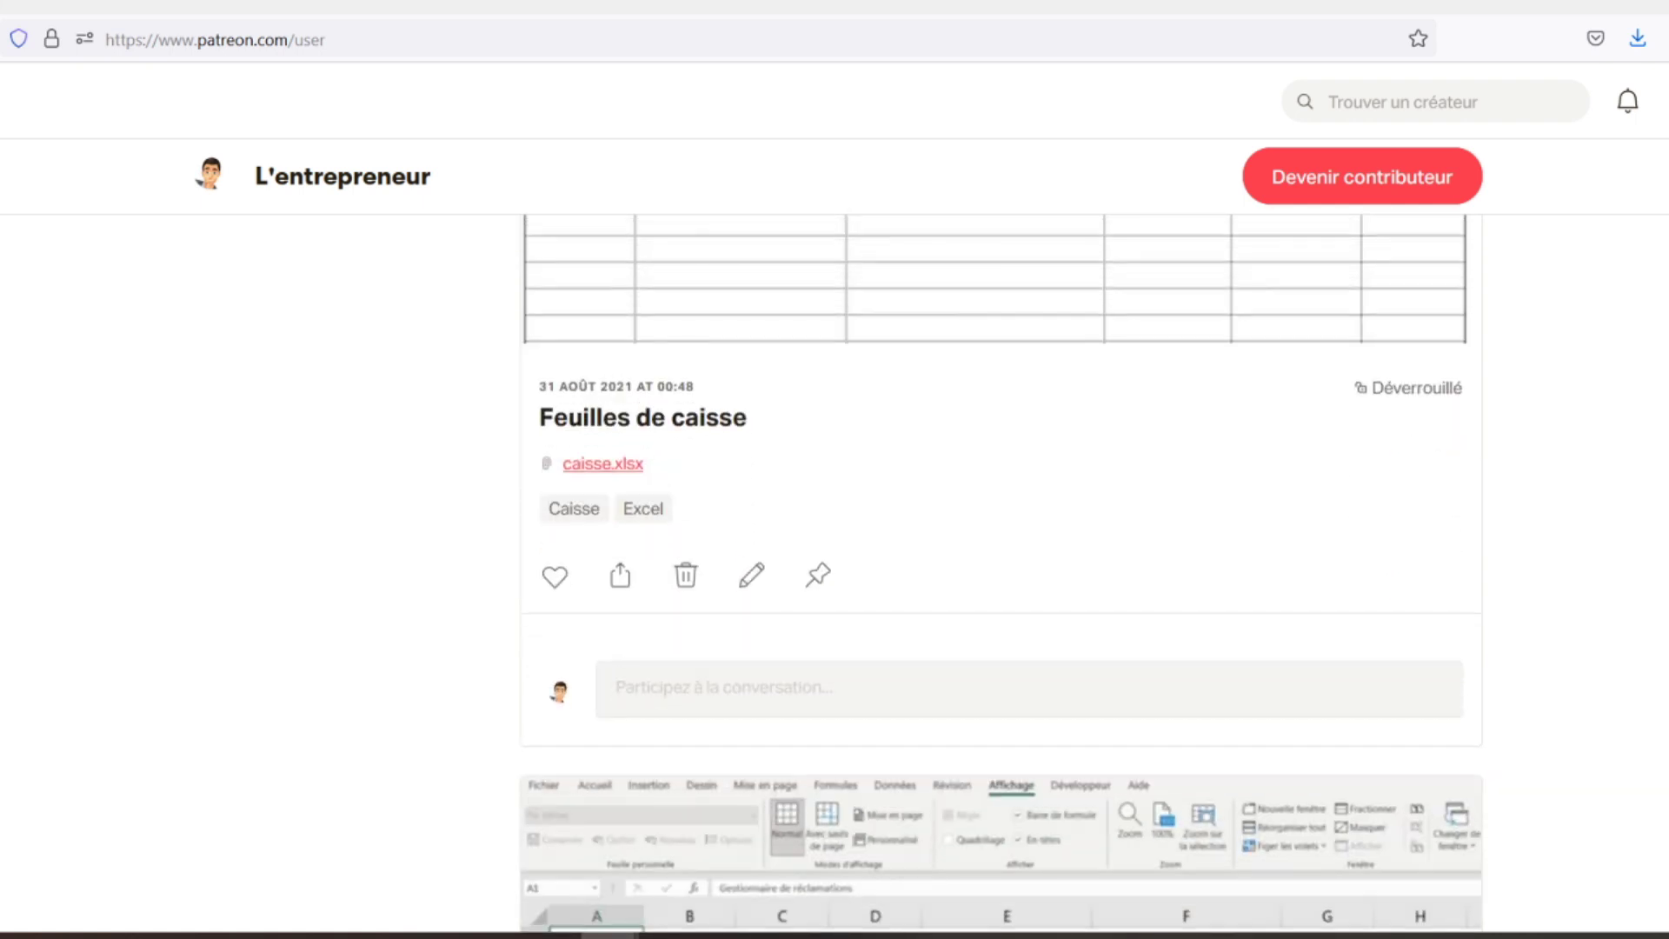
scroll(1002, 576, down, 3)
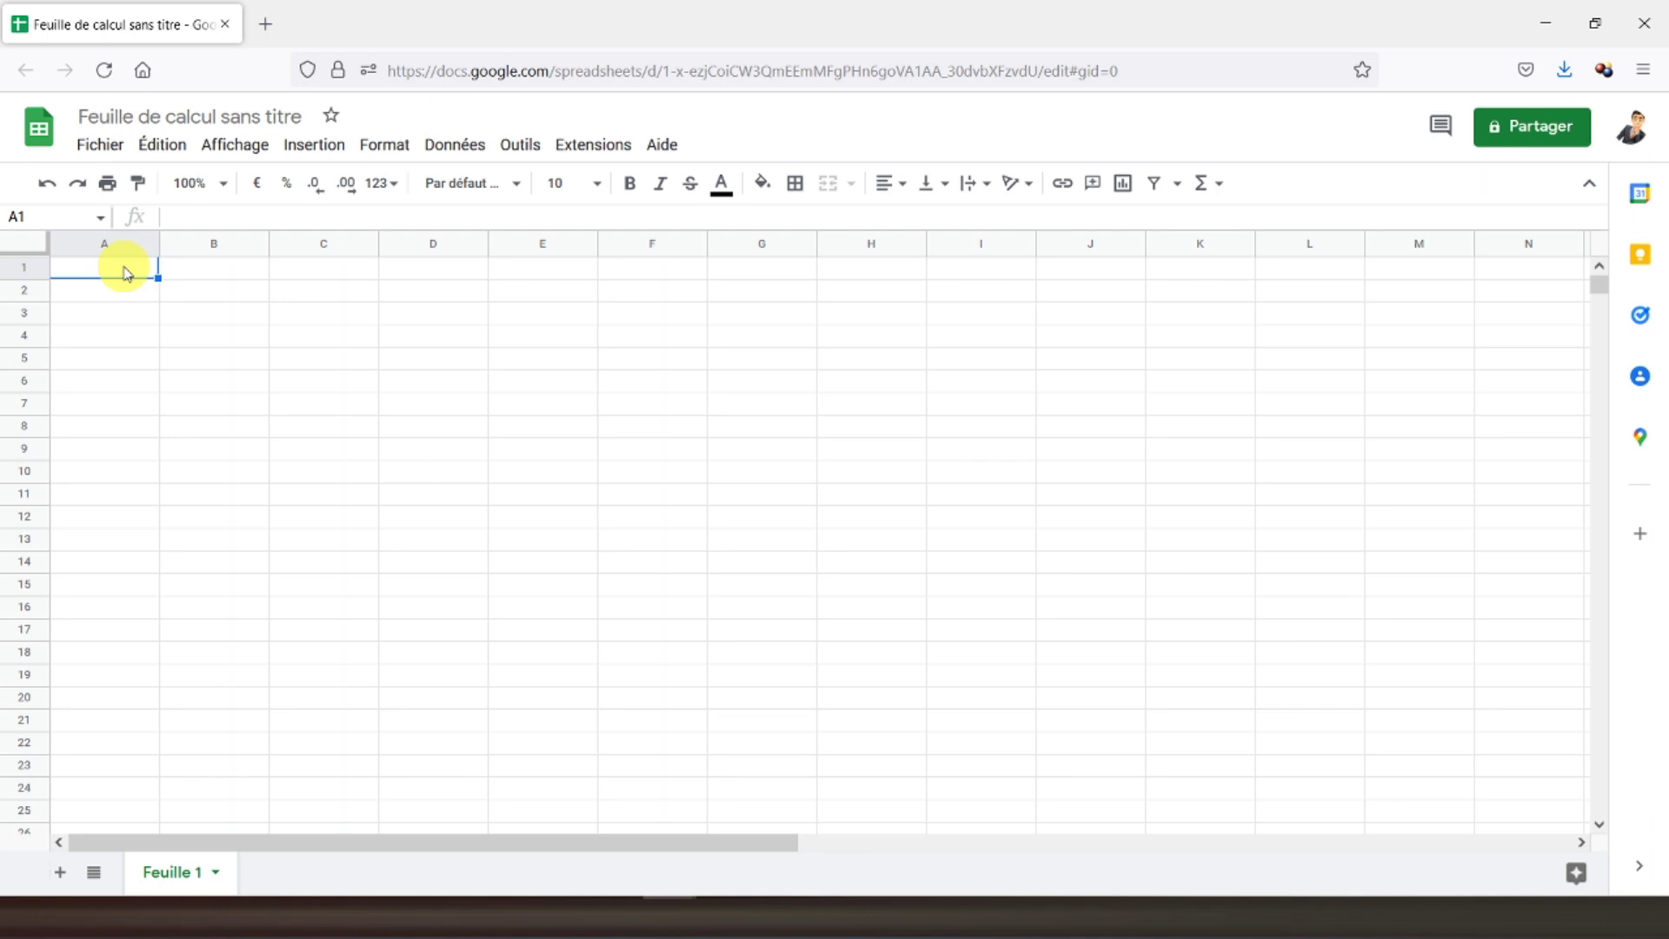
click(185, 294)
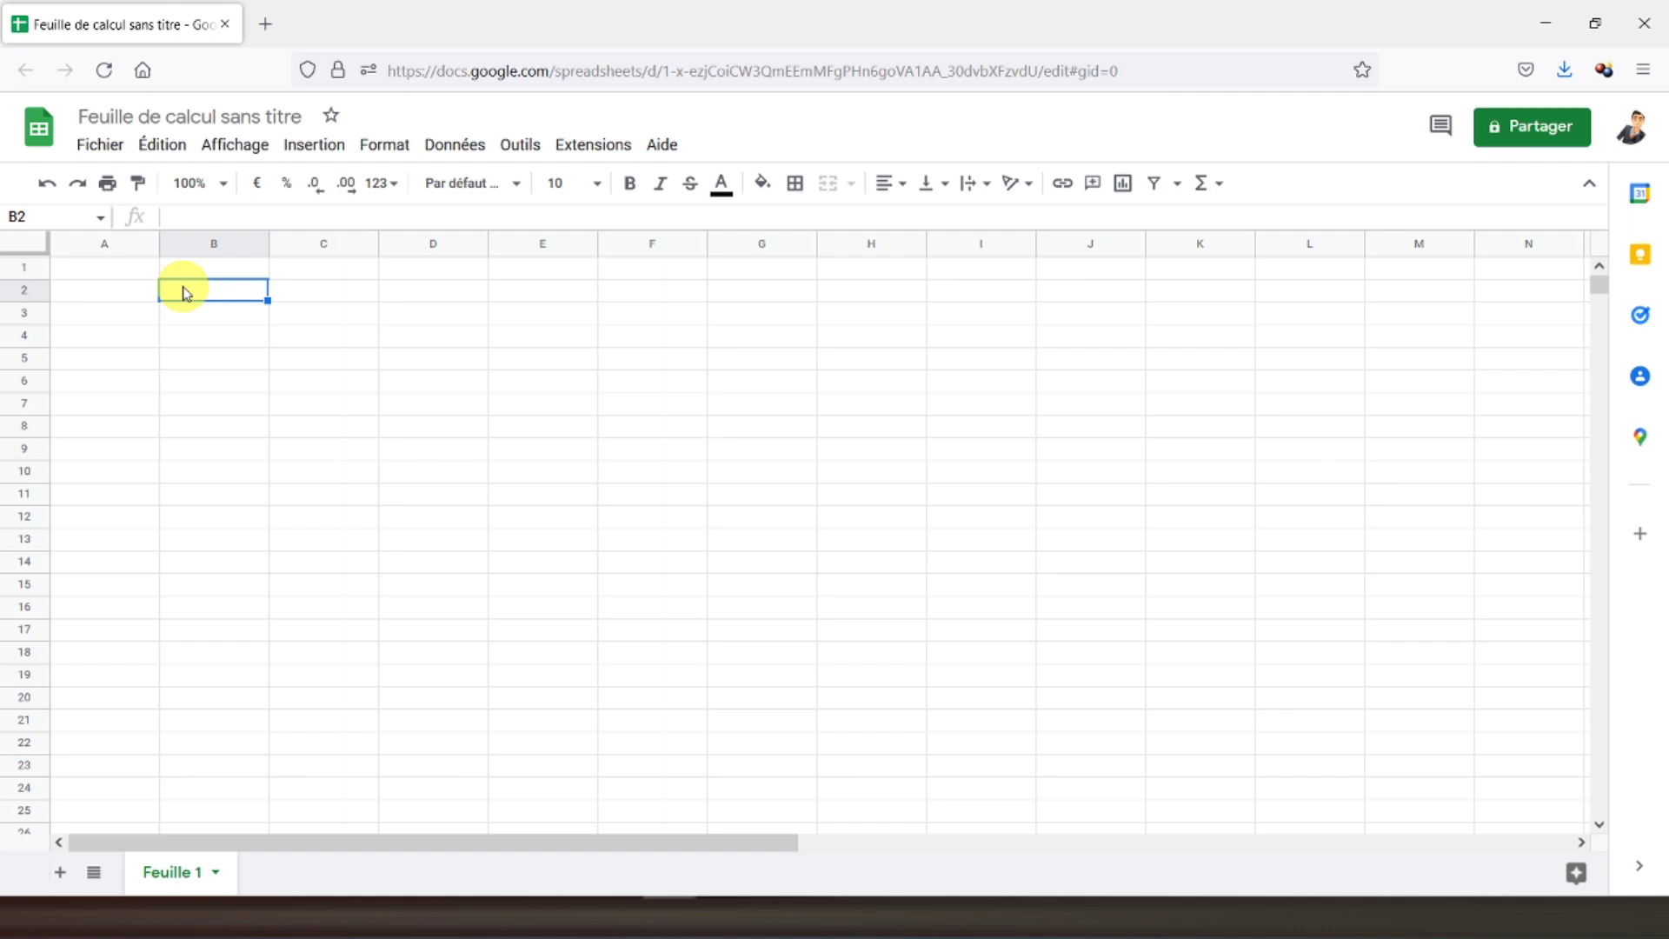
drag(159, 244, 86, 244)
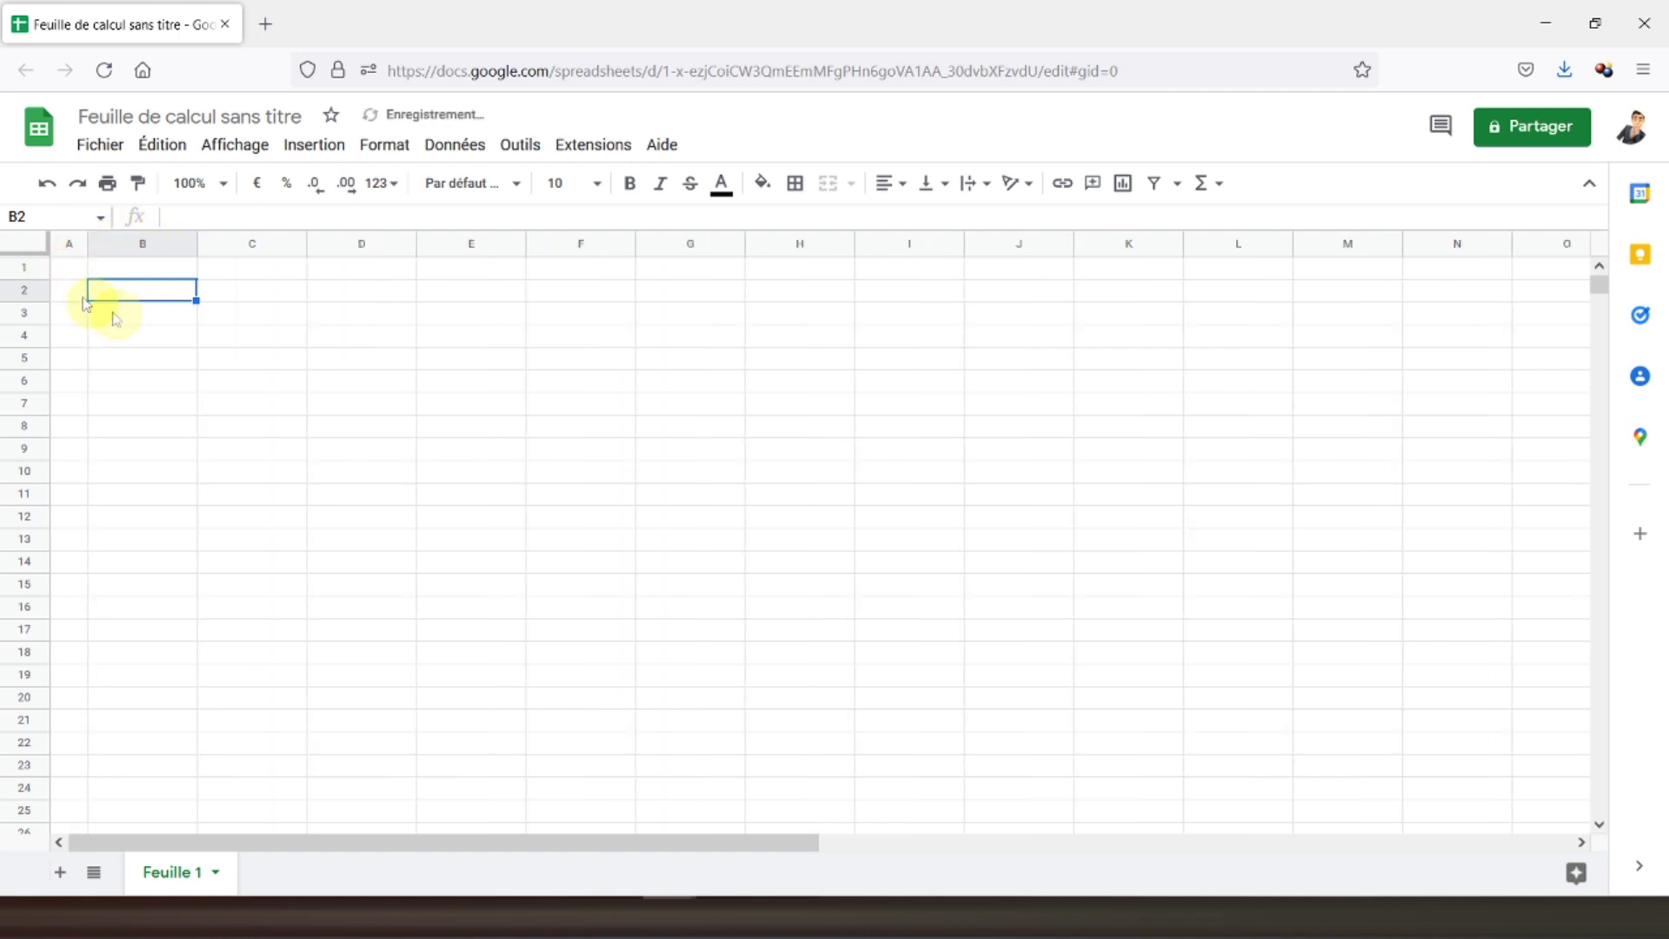
Copy column A's slim width to columns K, L and B with Paint format
click(61, 244)
click(137, 183)
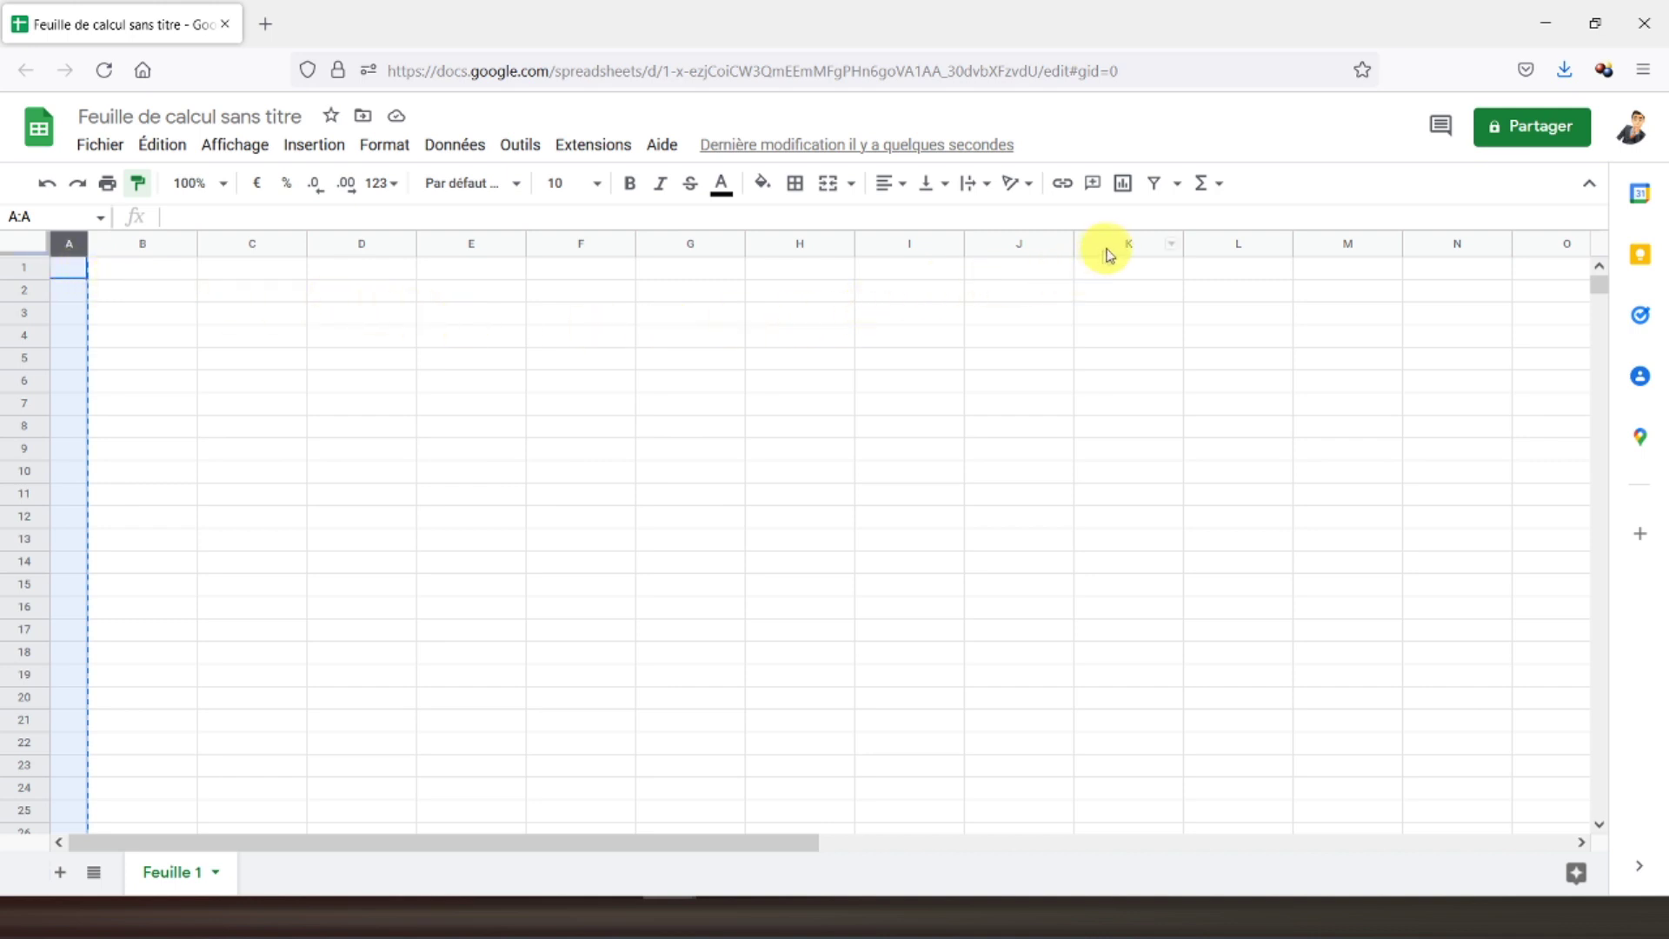
click(1107, 246)
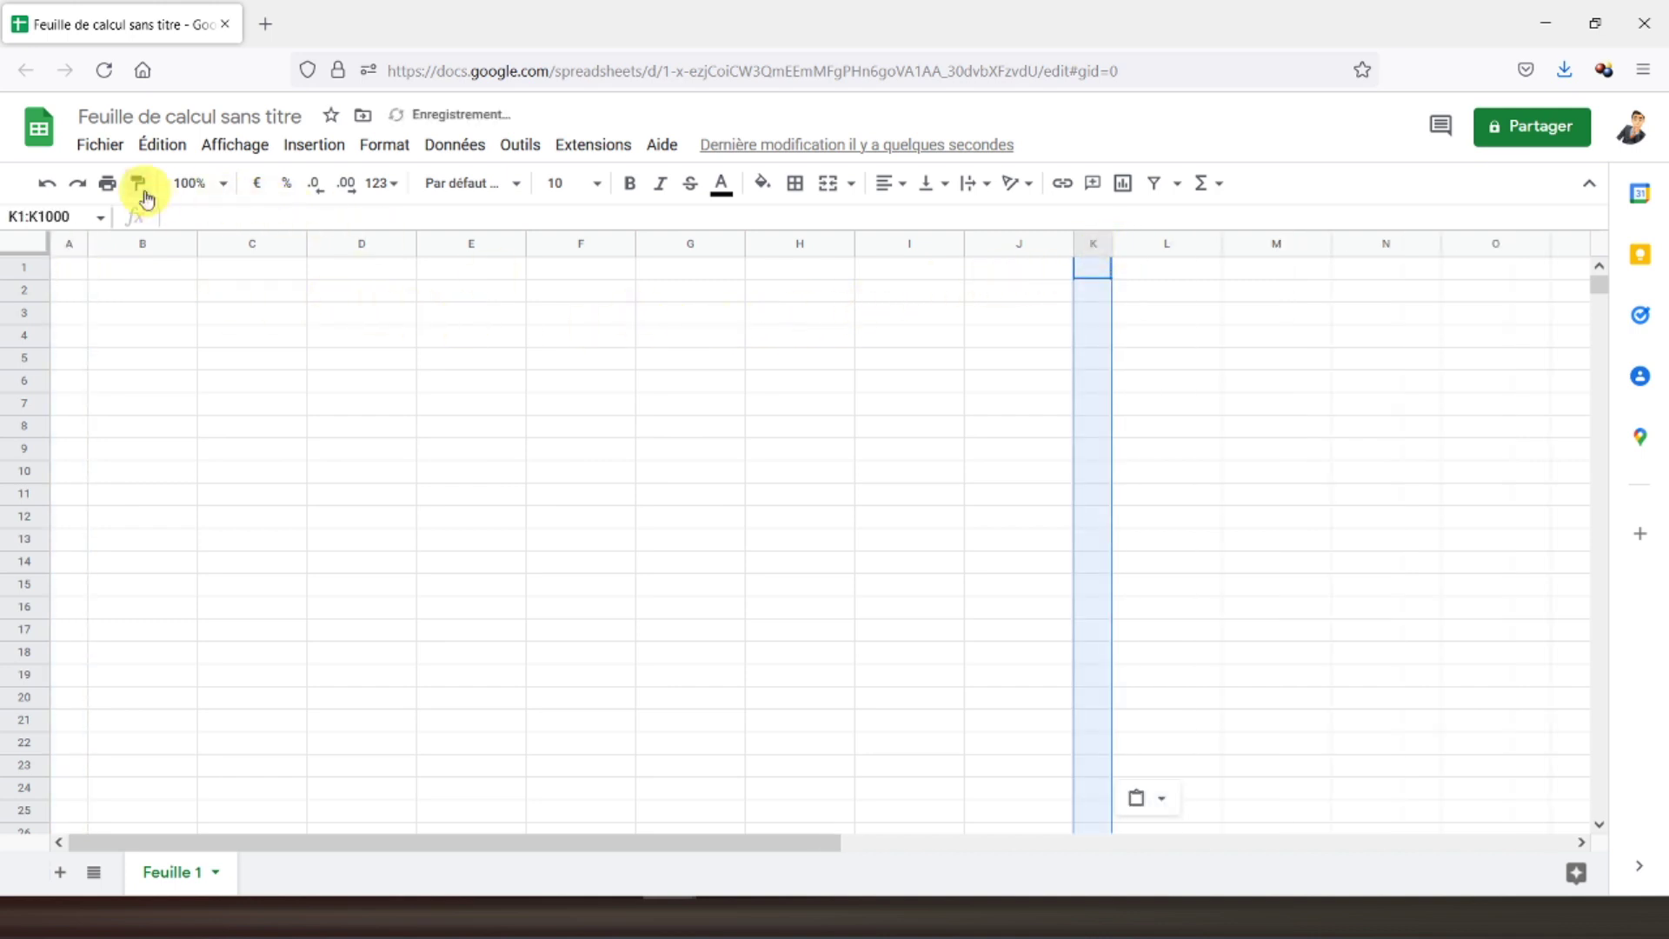
click(1146, 250)
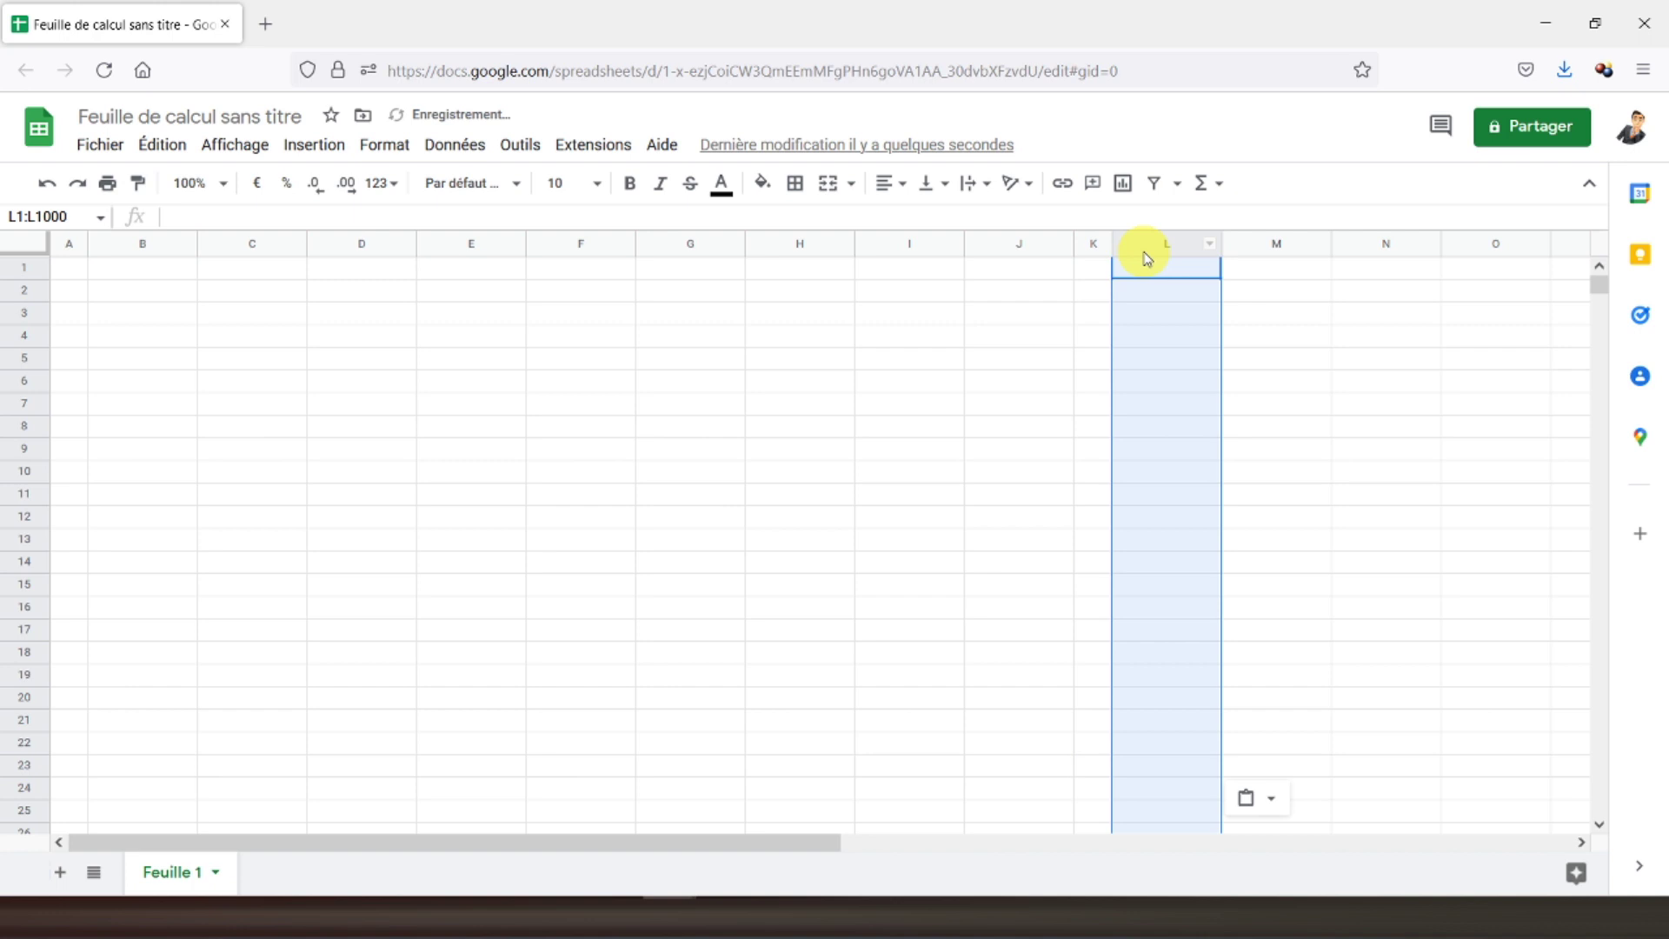
click(1093, 244)
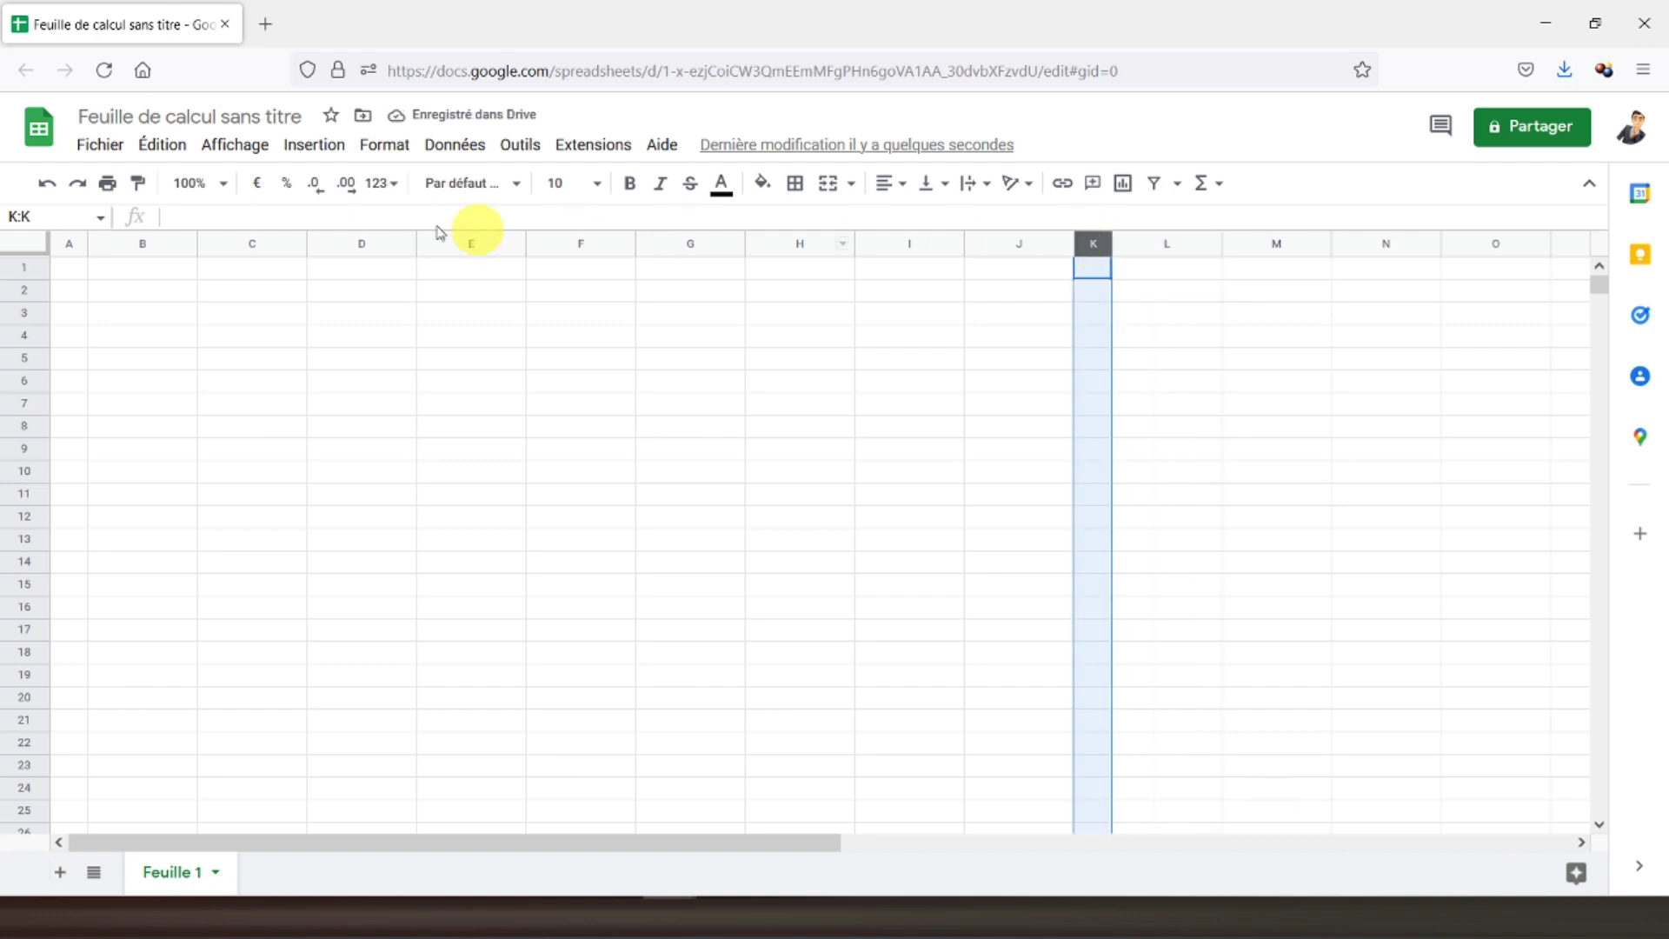
click(139, 182)
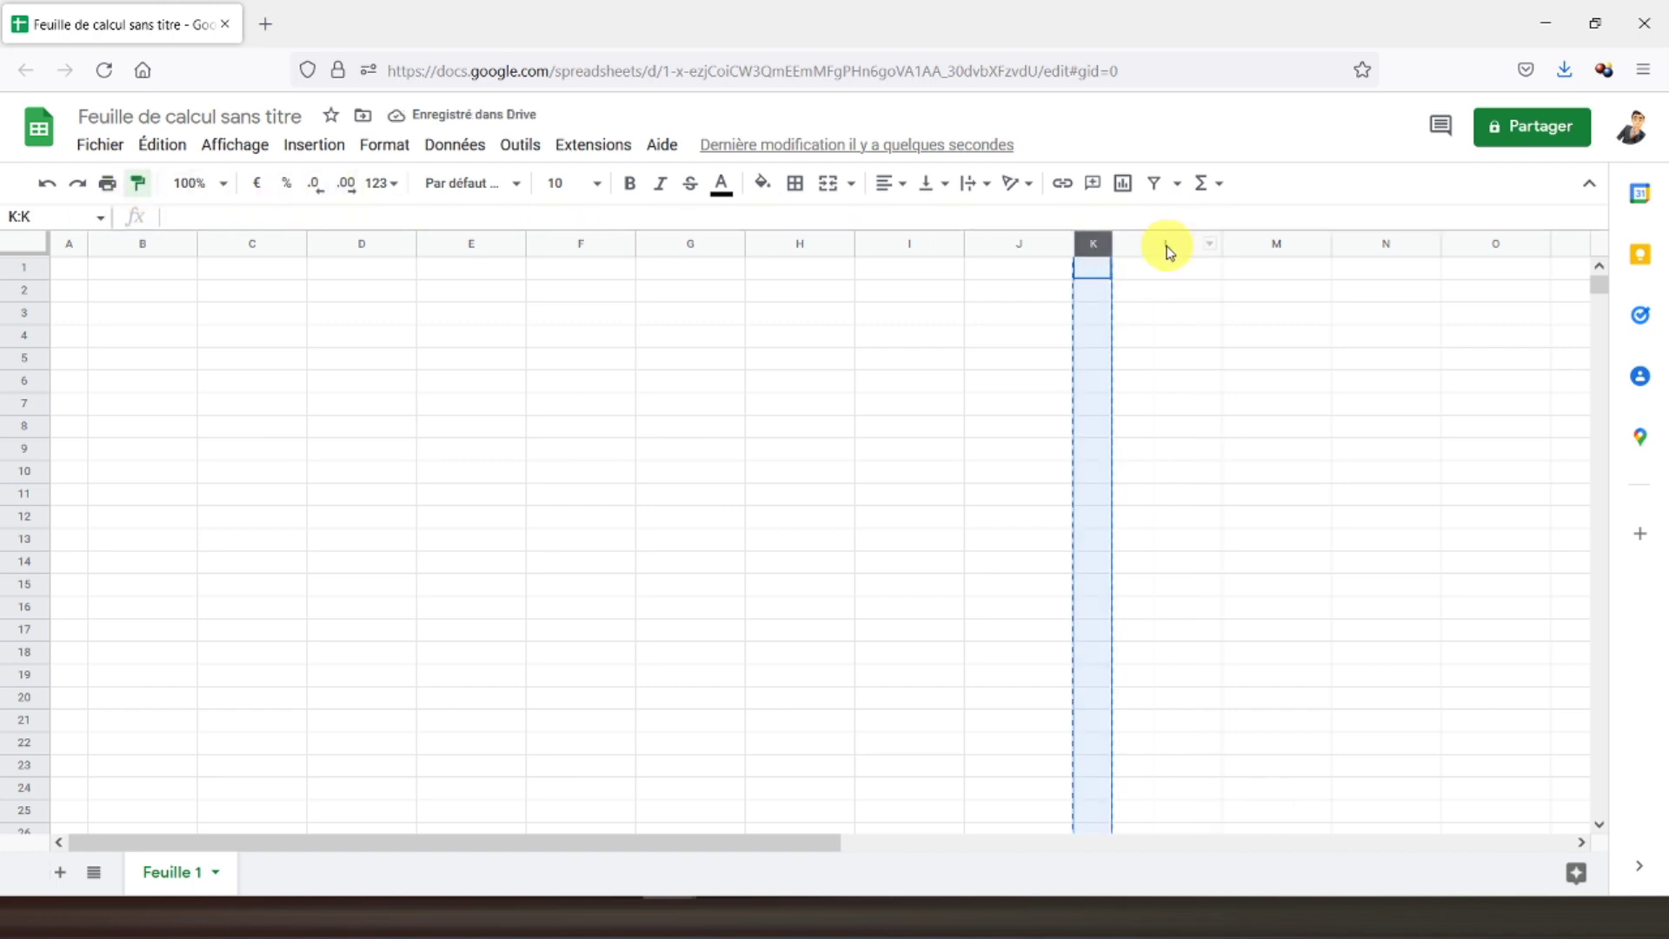
click(1149, 246)
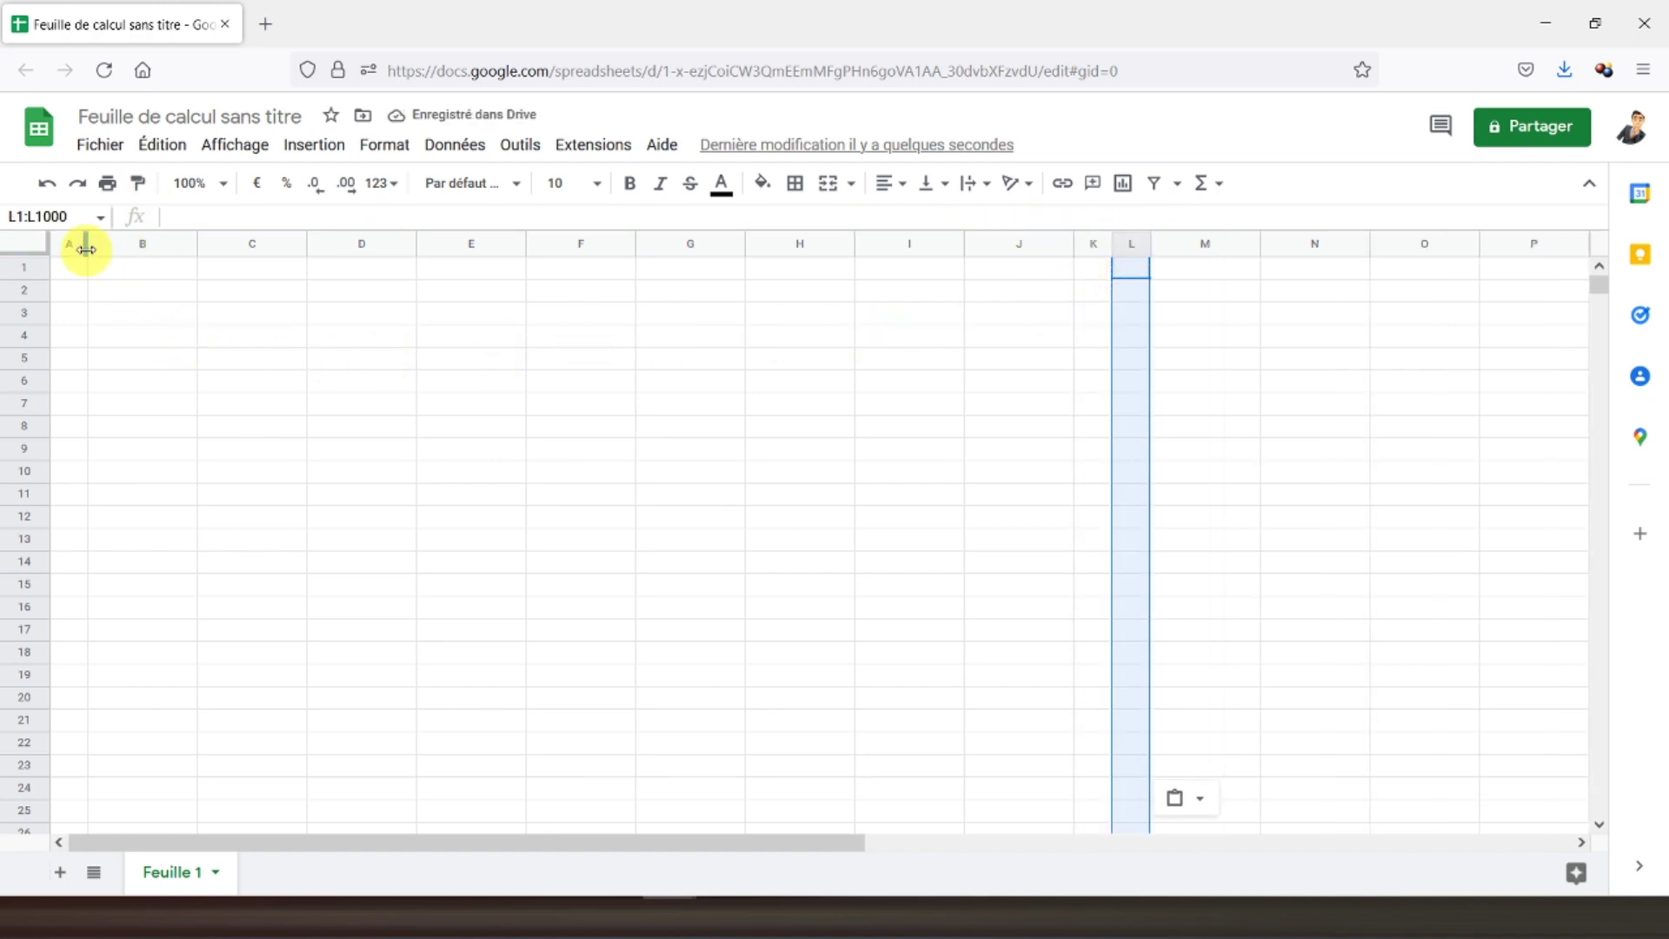
click(65, 245)
click(139, 185)
click(141, 245)
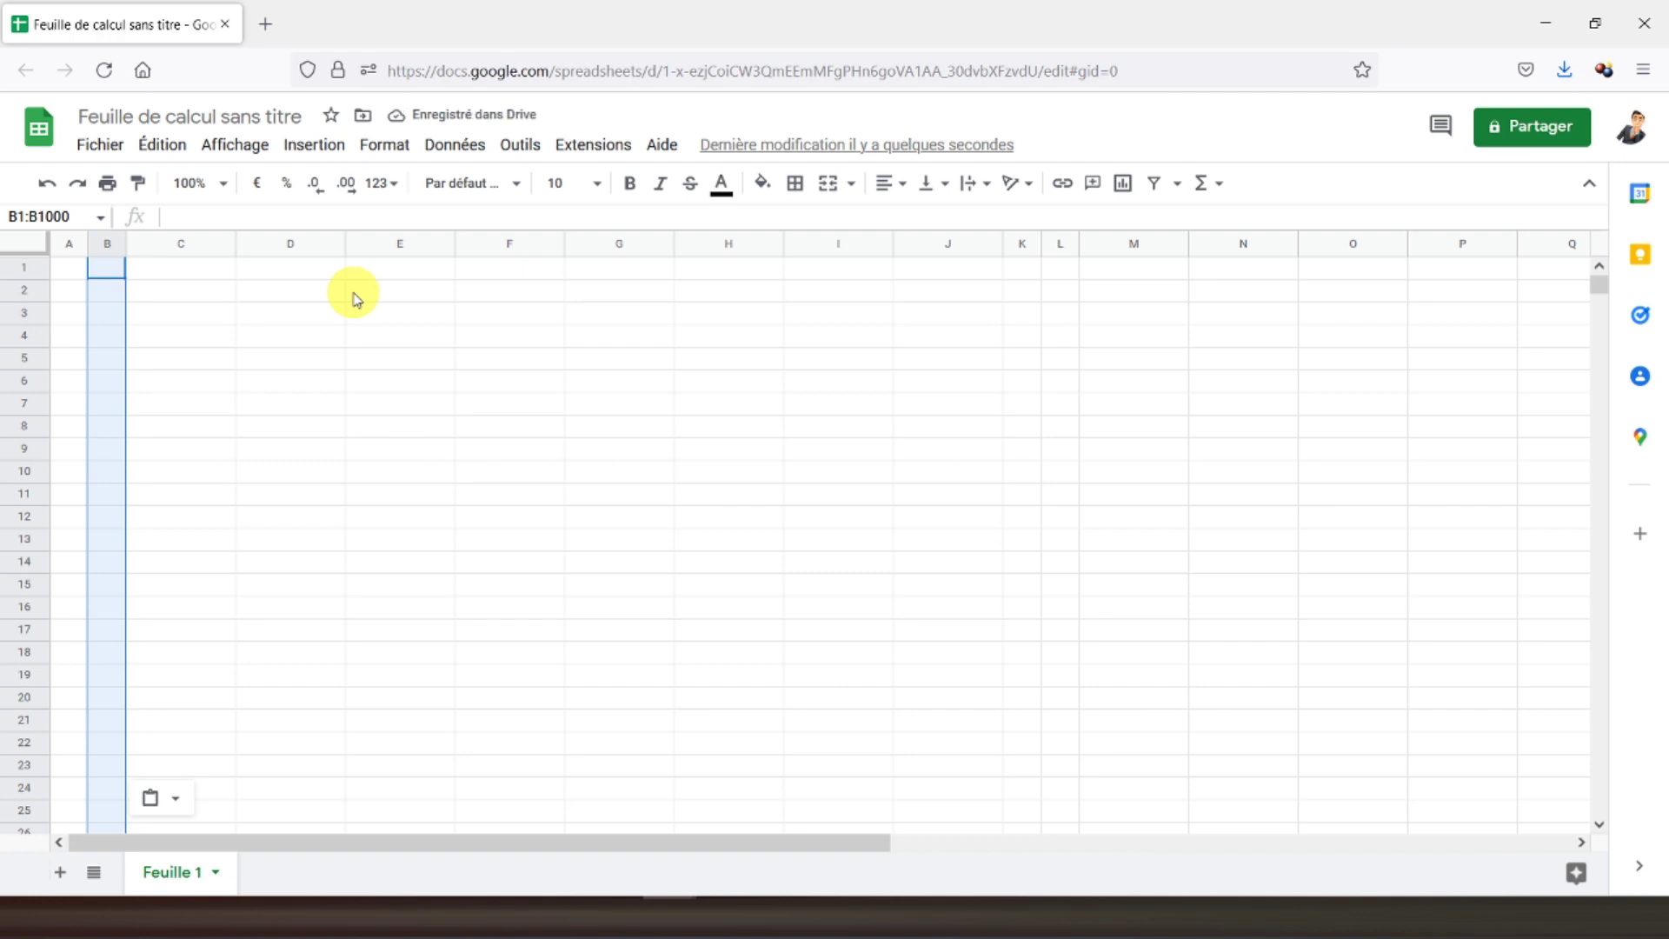
Select the form area B2:K49
drag(148, 293, 967, 302)
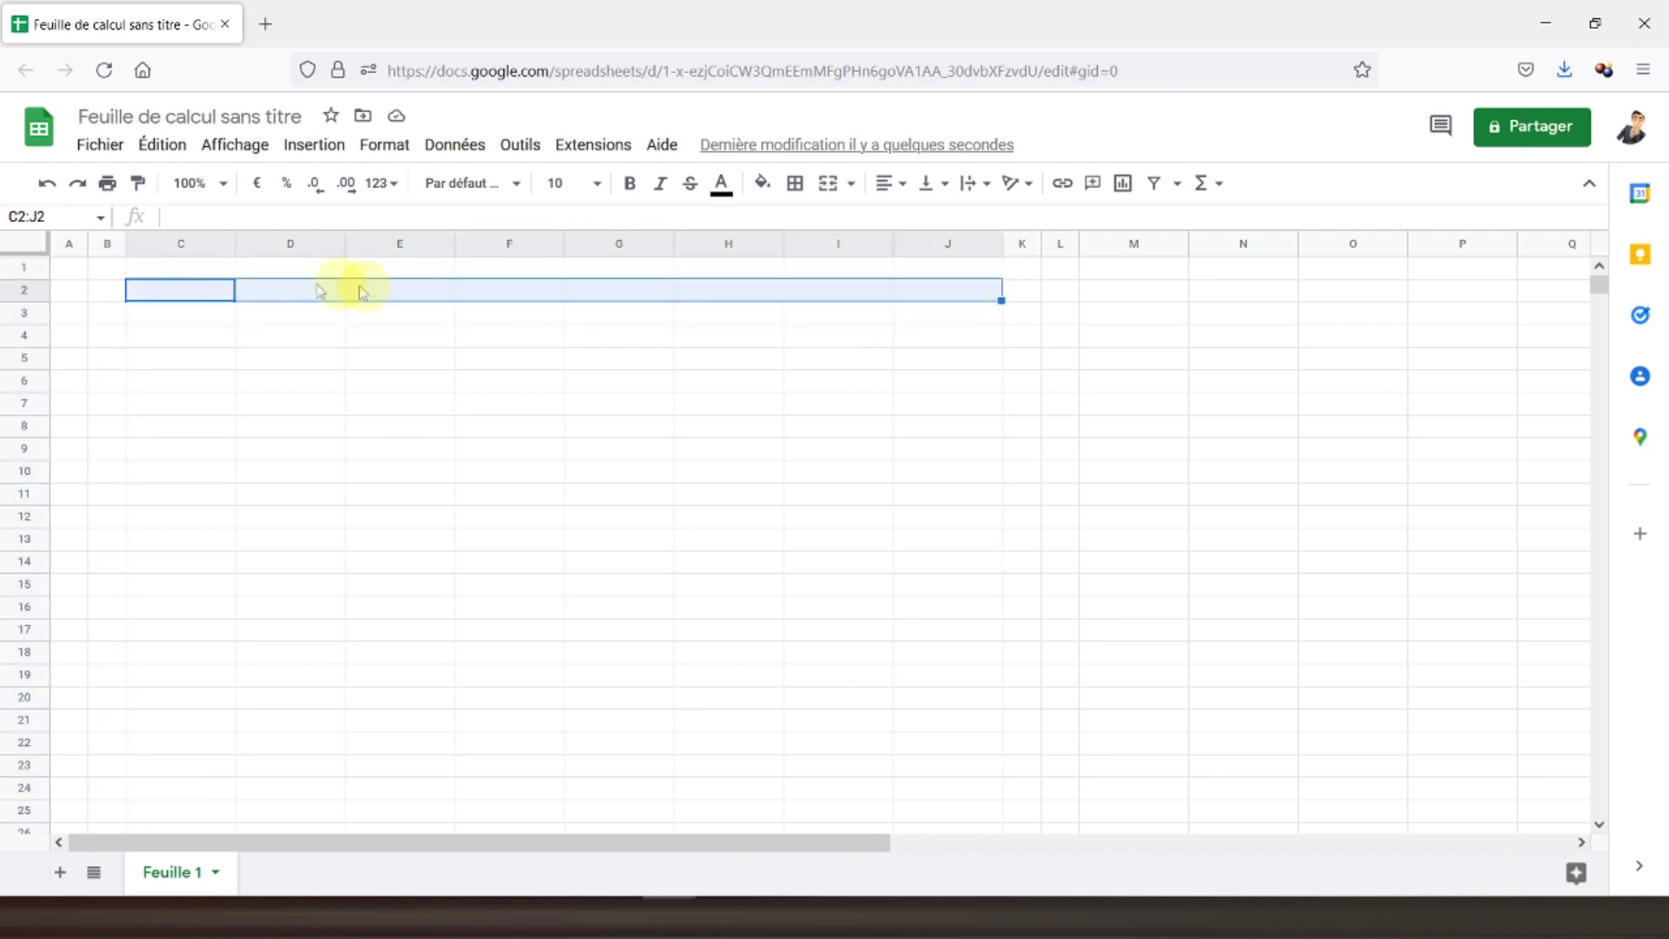
mouse_move(117, 296)
mouse_down()
mouse_move(1013, 303)
mouse_move(1035, 855)
mouse_move(1044, 821)
mouse_up()
scroll(794, 632, up, 5)
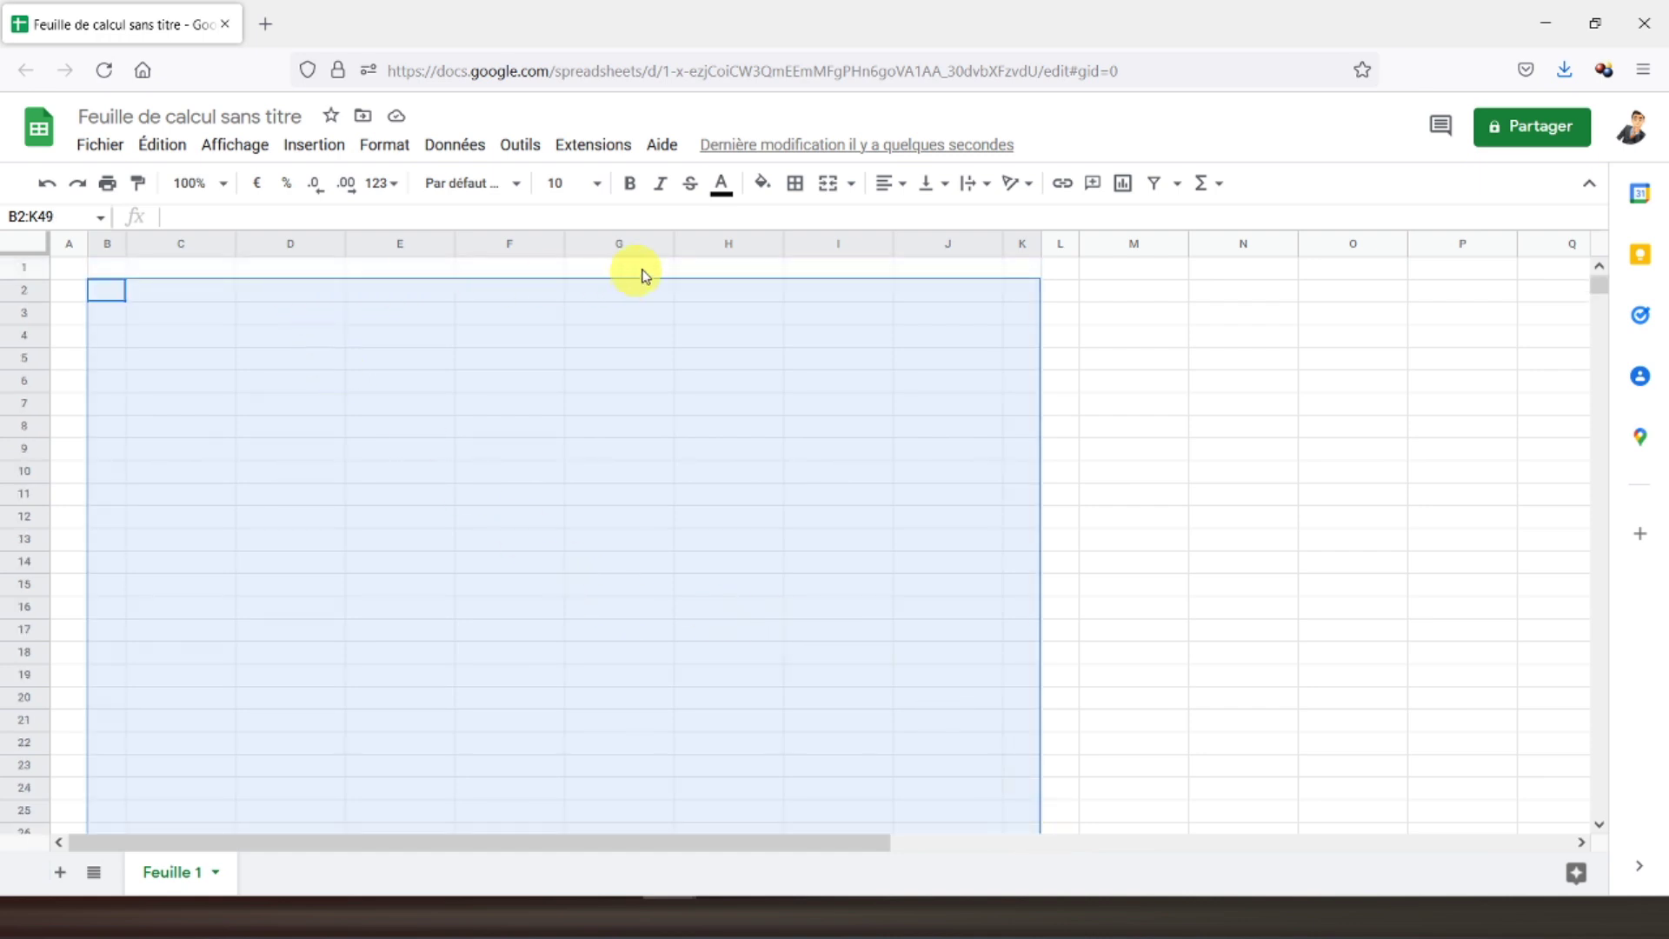
Apply an outer border to the selected range B2:K49
click(794, 184)
click(921, 228)
click(400, 402)
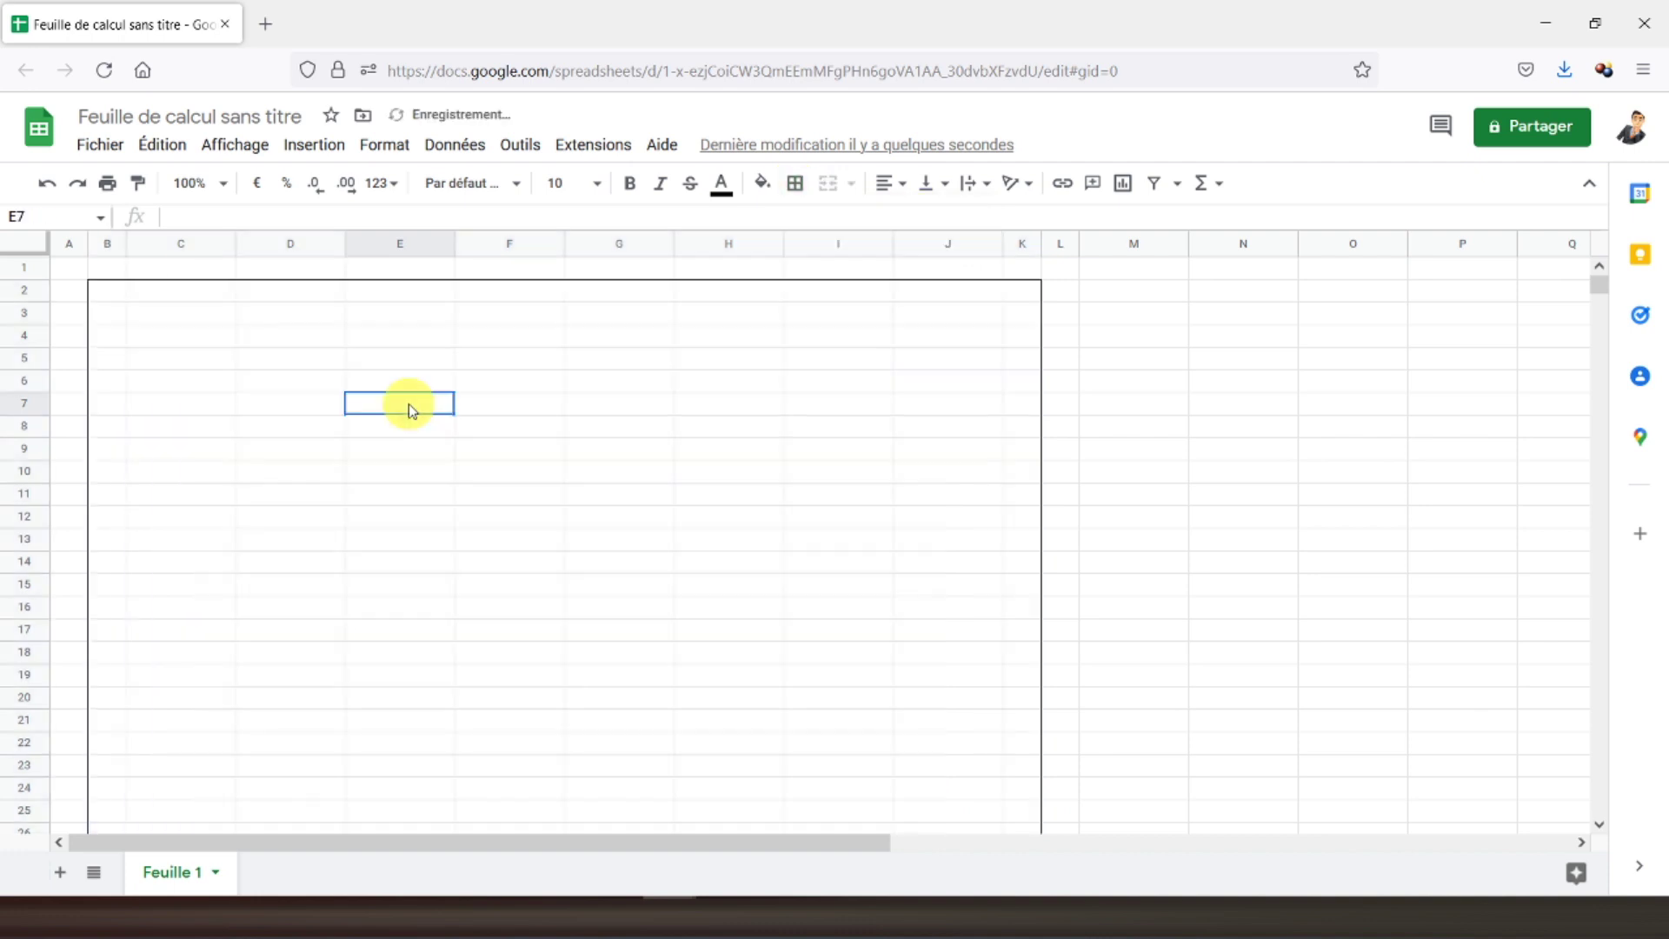
Set the sheet zoom to 90%
click(233, 198)
click(213, 292)
scroll(596, 398, down, 5)
scroll(596, 398, down, 5)
scroll(582, 408, up, 4)
scroll(583, 414, up, 3)
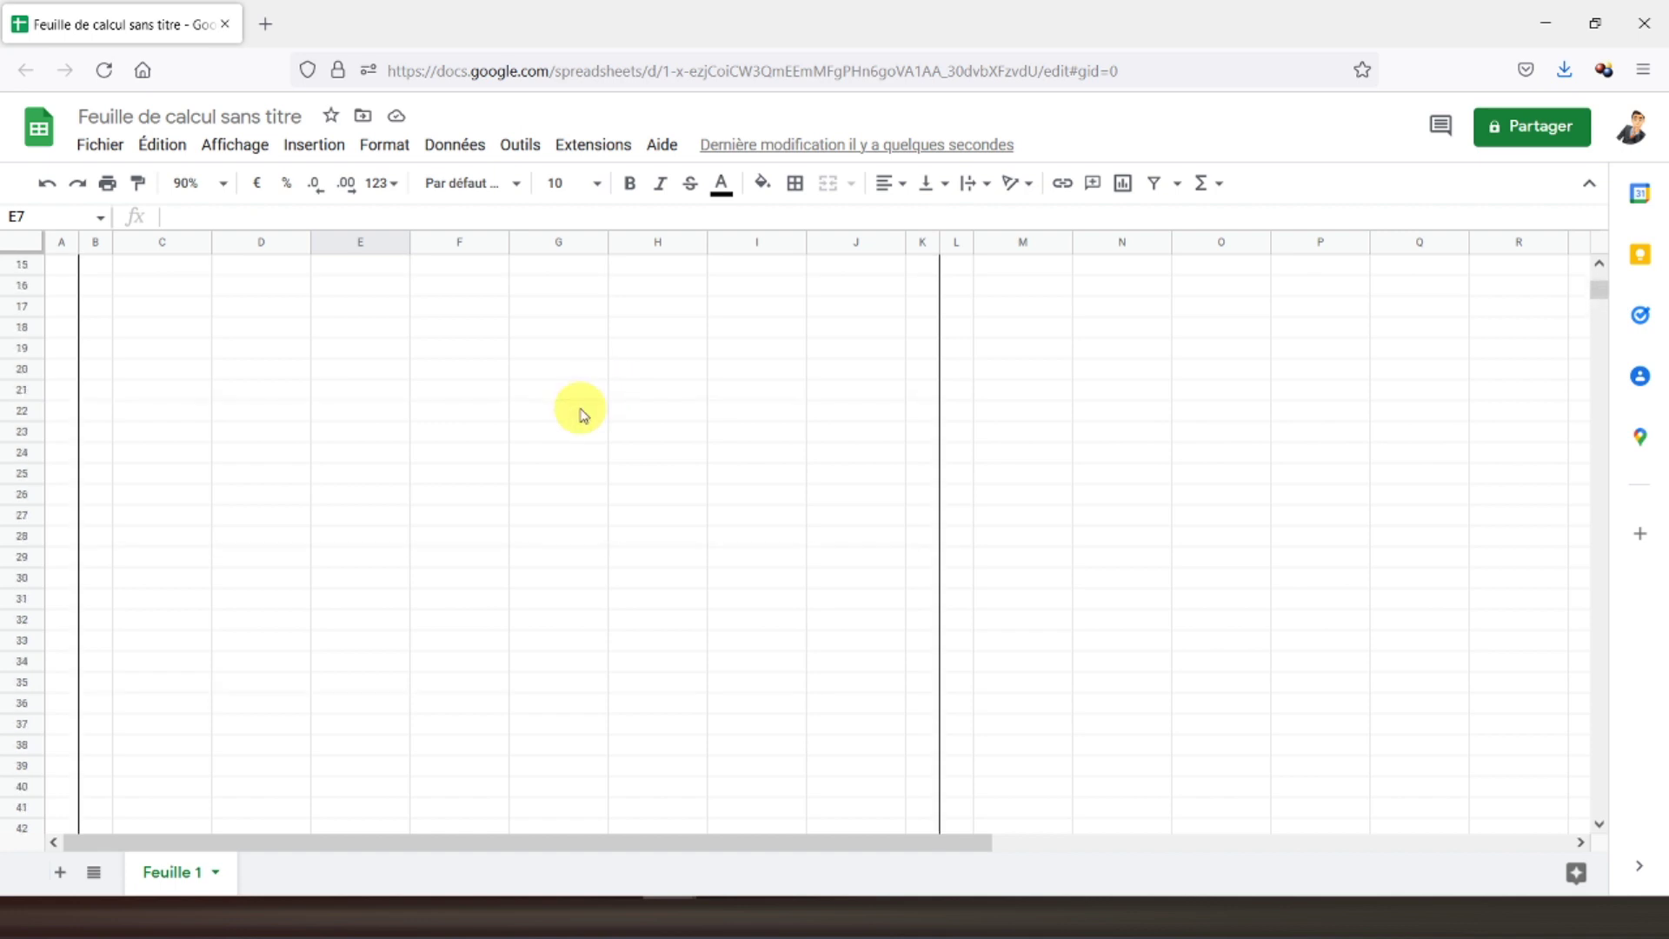
scroll(580, 415, up, 5)
click(151, 322)
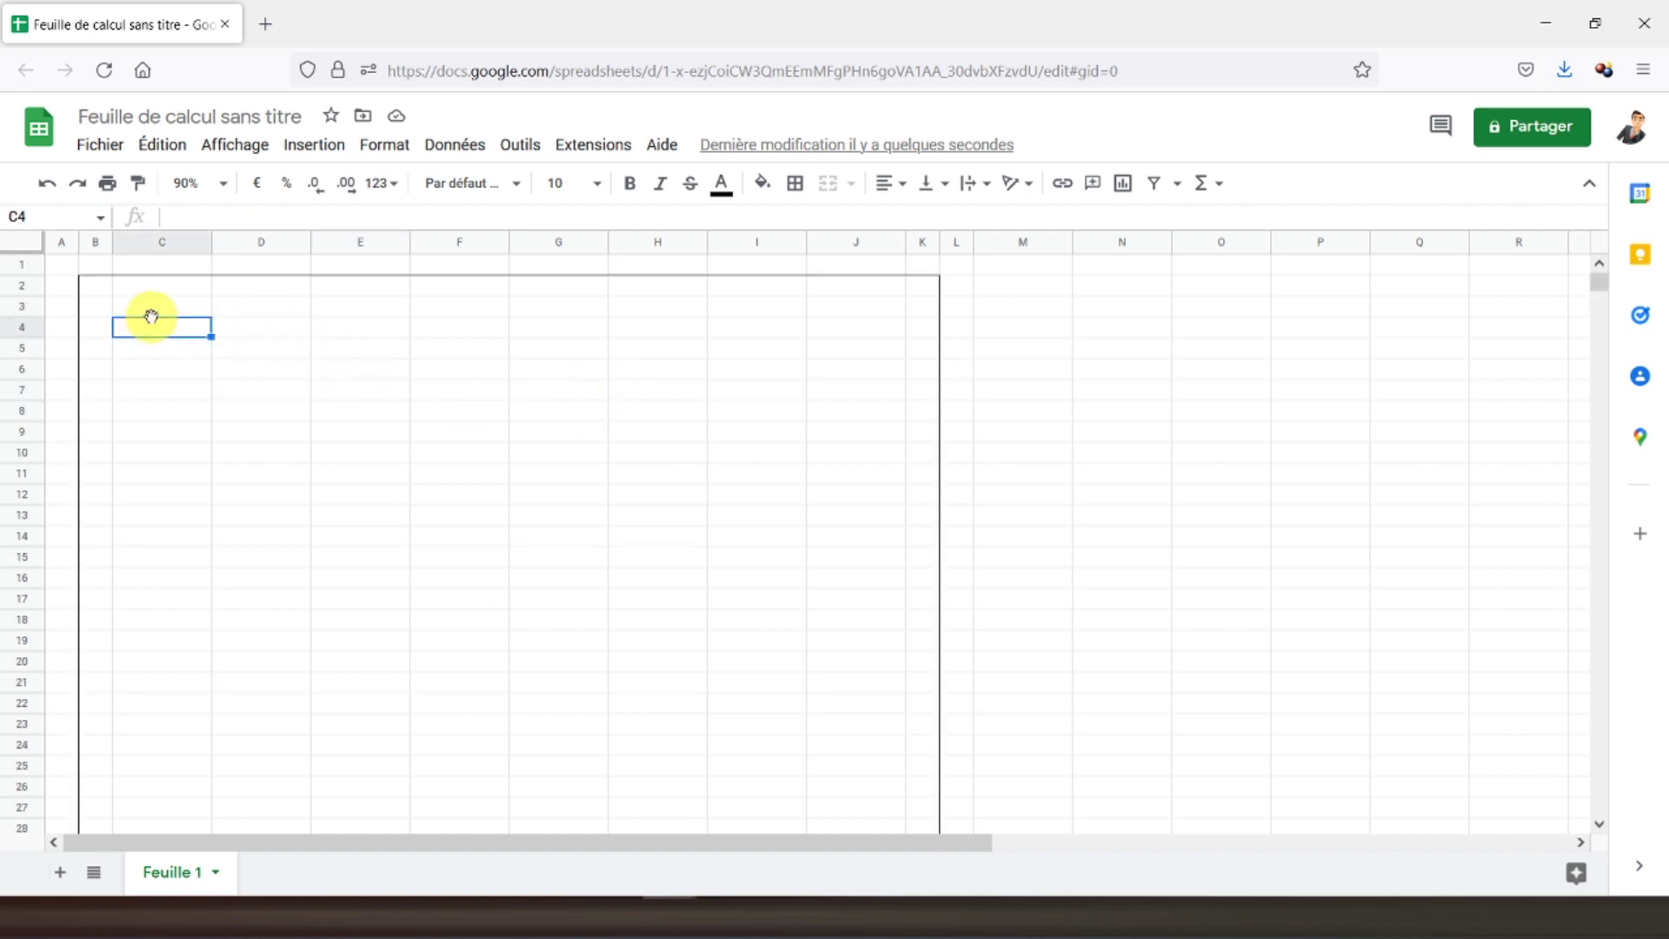
Enter 'LOGO' in C3 and make it bold and horizontally centred
click(156, 310)
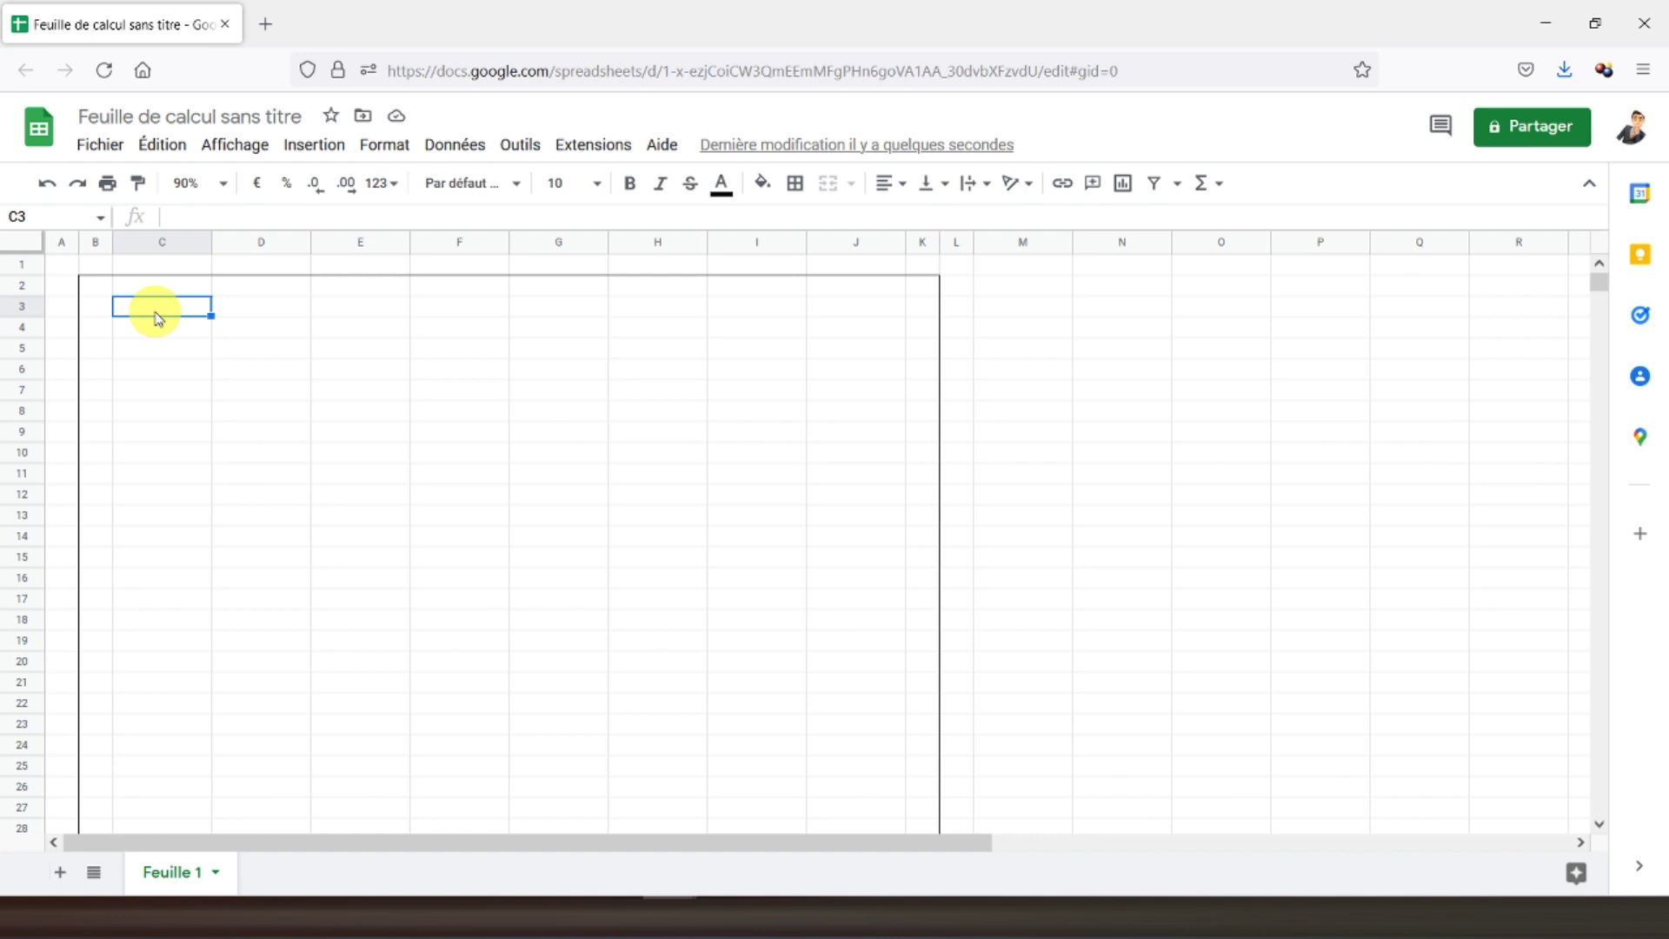
text(LOGO)
key(Return)
click(156, 310)
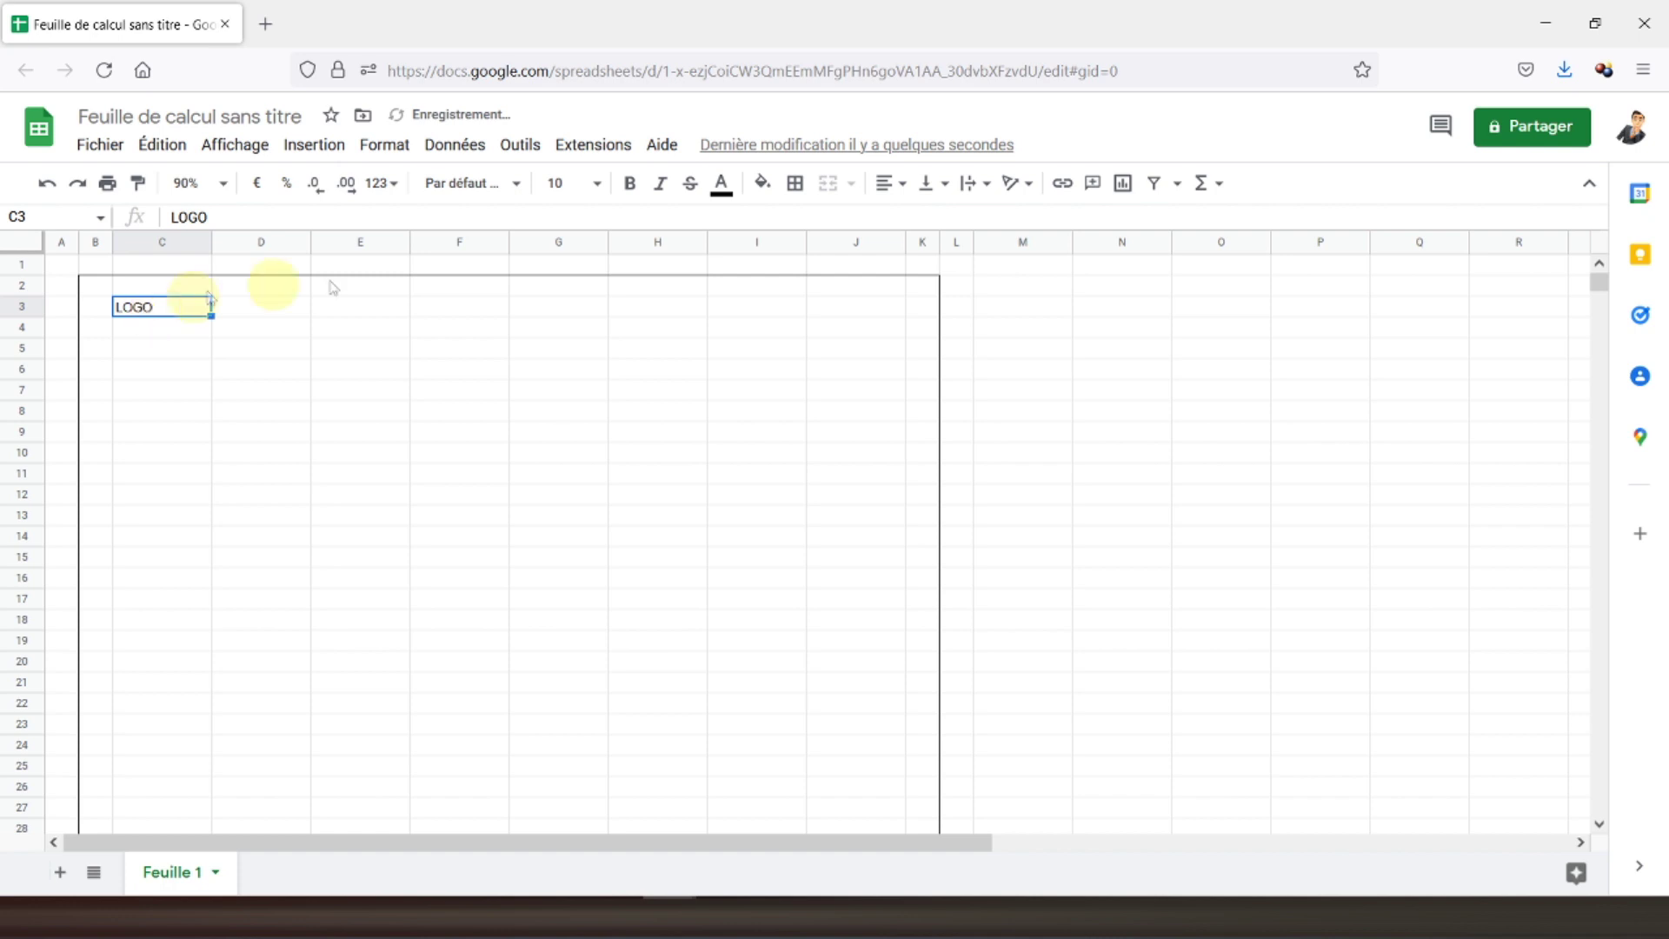
click(629, 184)
click(887, 184)
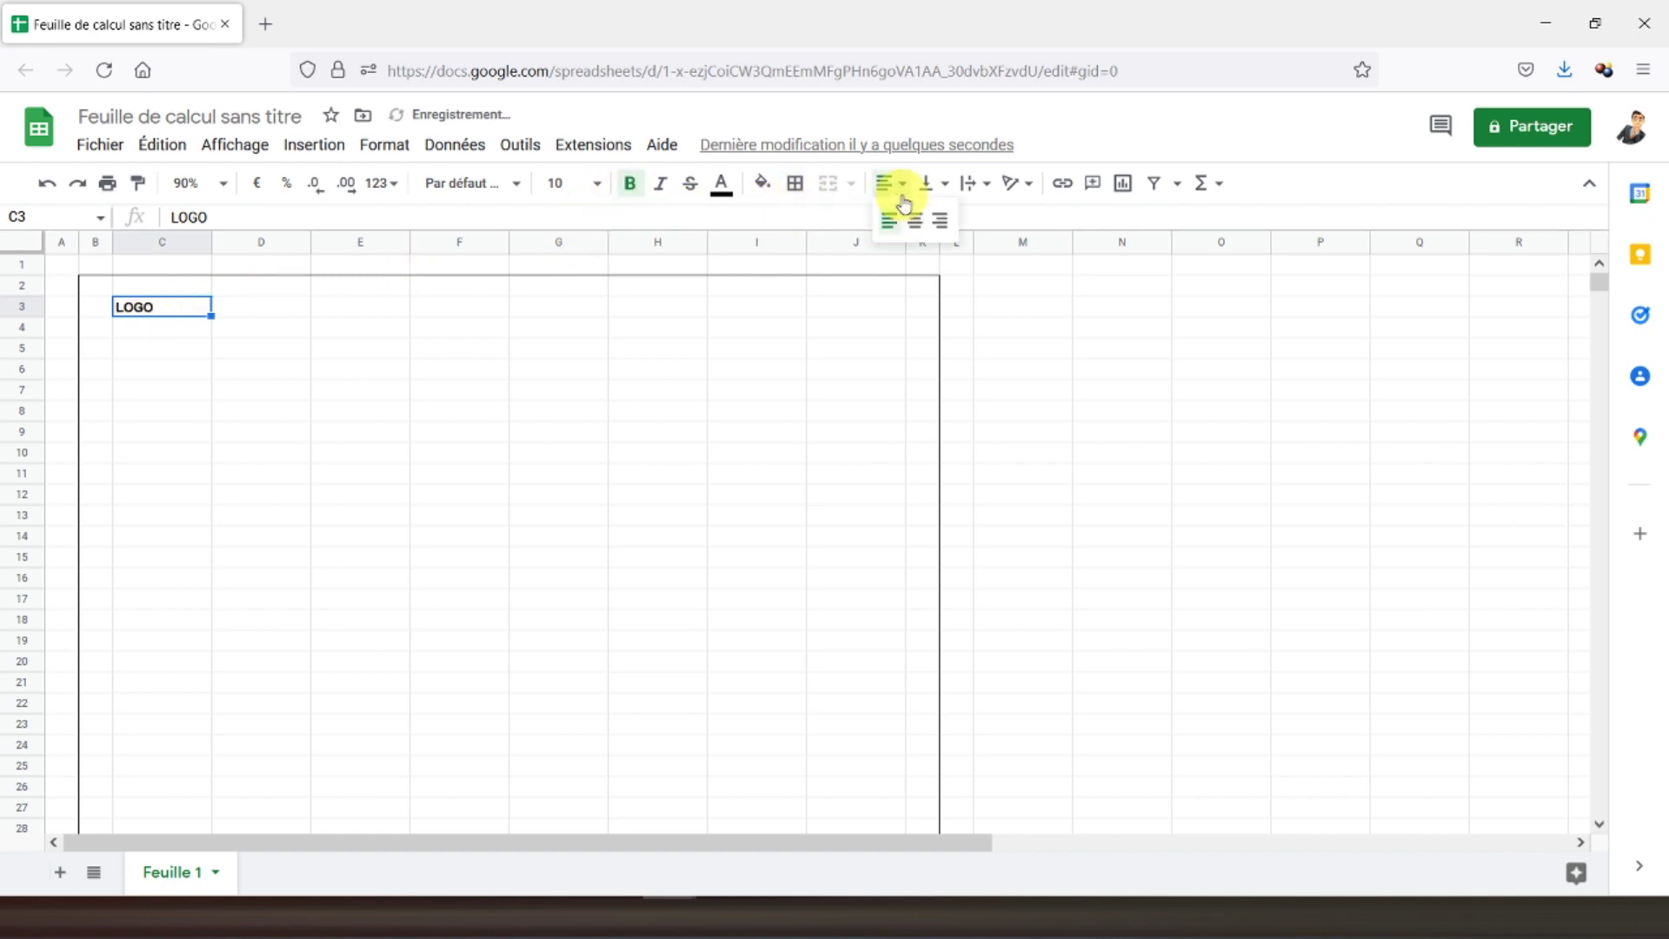
click(909, 219)
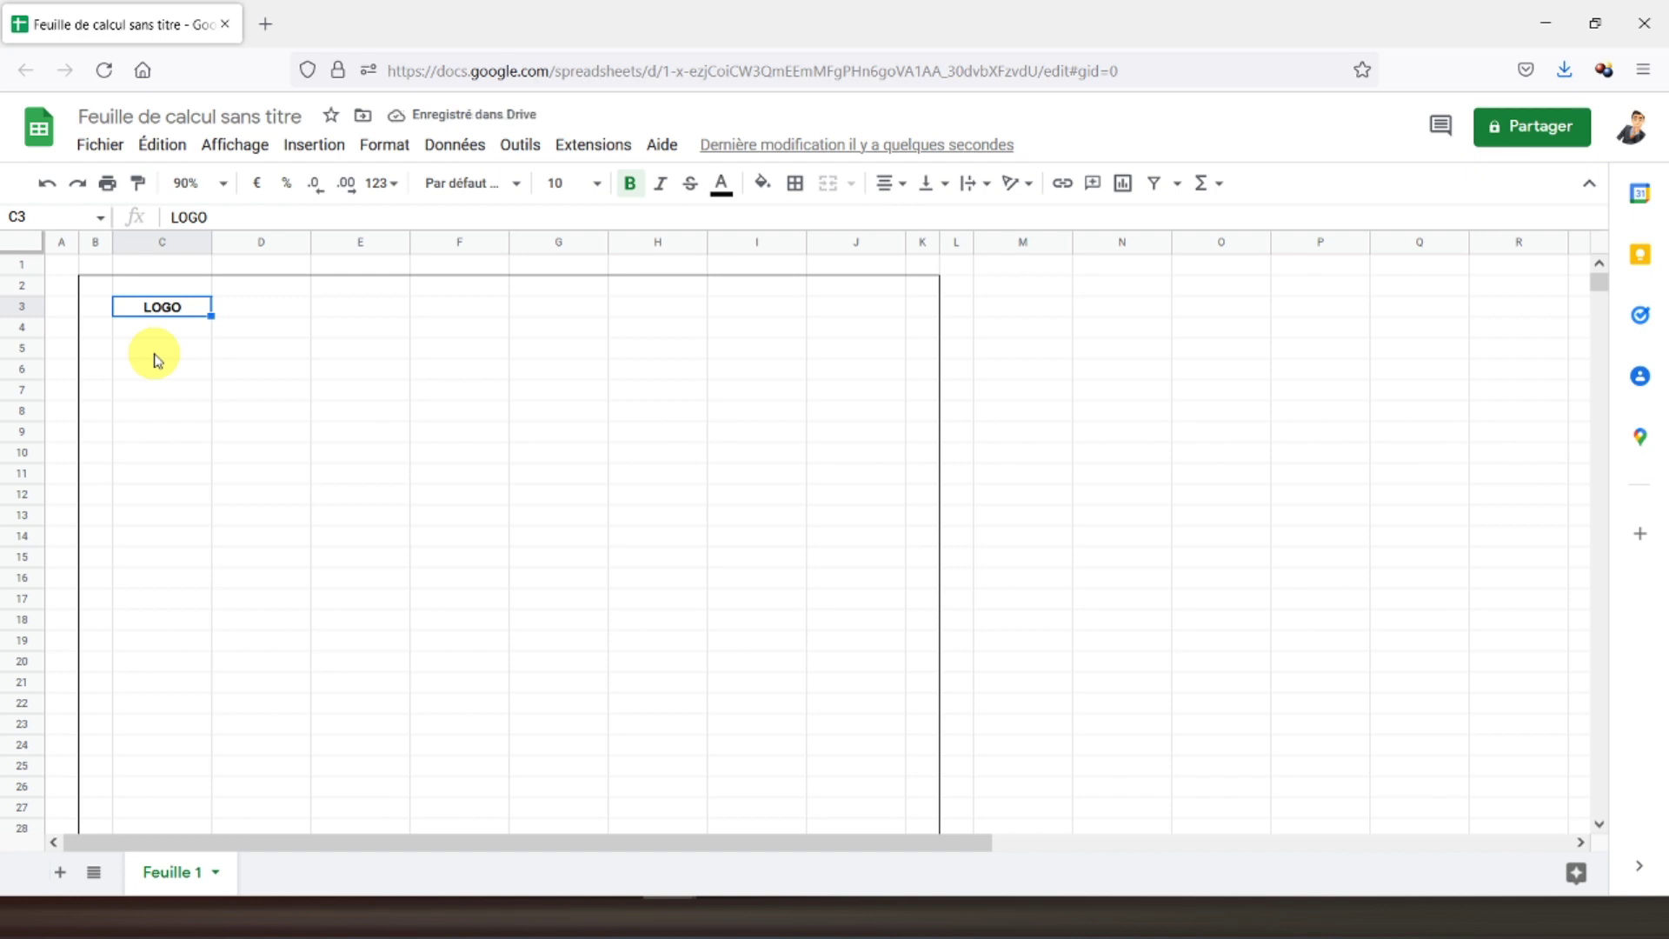
click(560, 311)
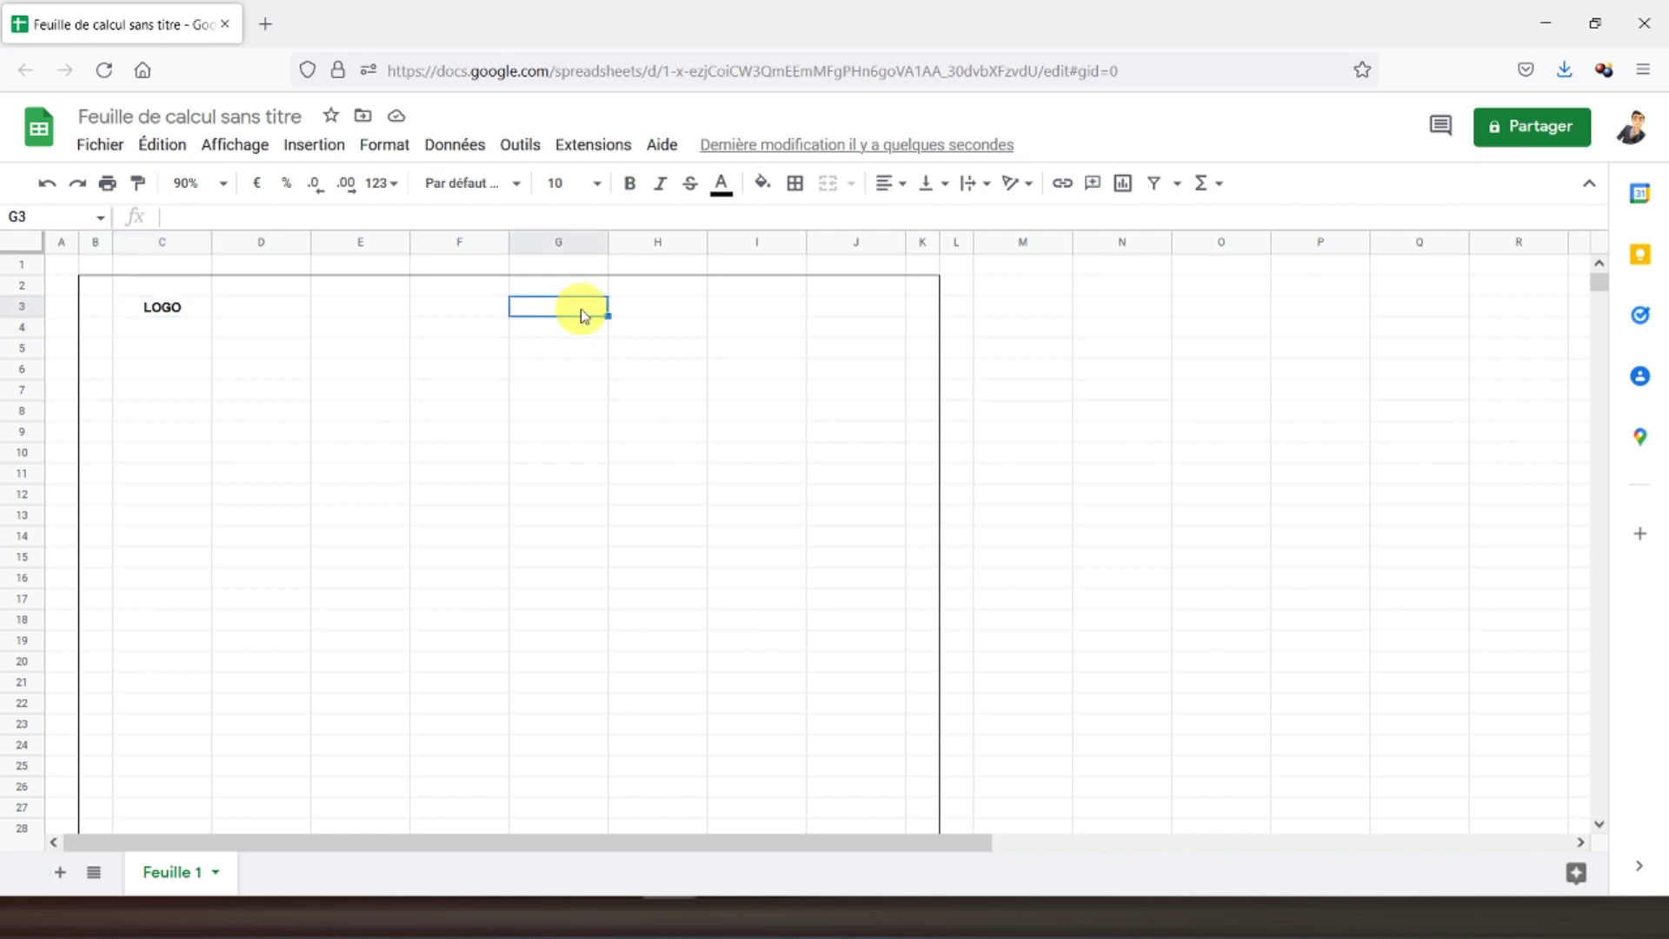
Enter the title 'Bon de commande' in cell F3
click(461, 313)
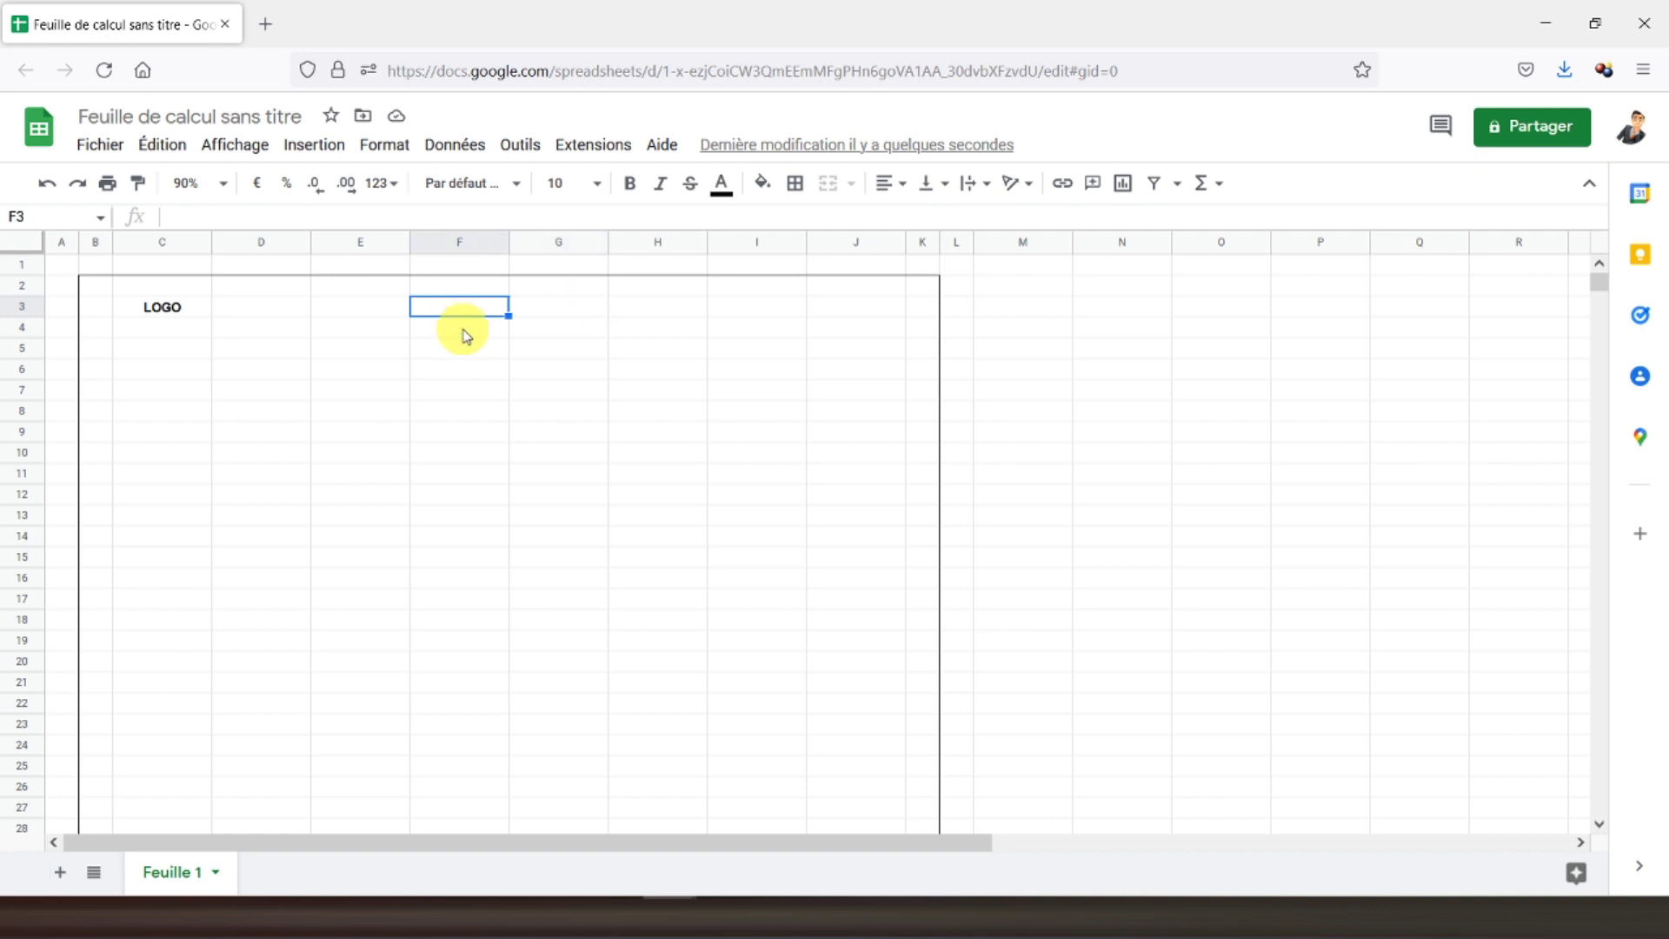
text(Bon )
text(de command)
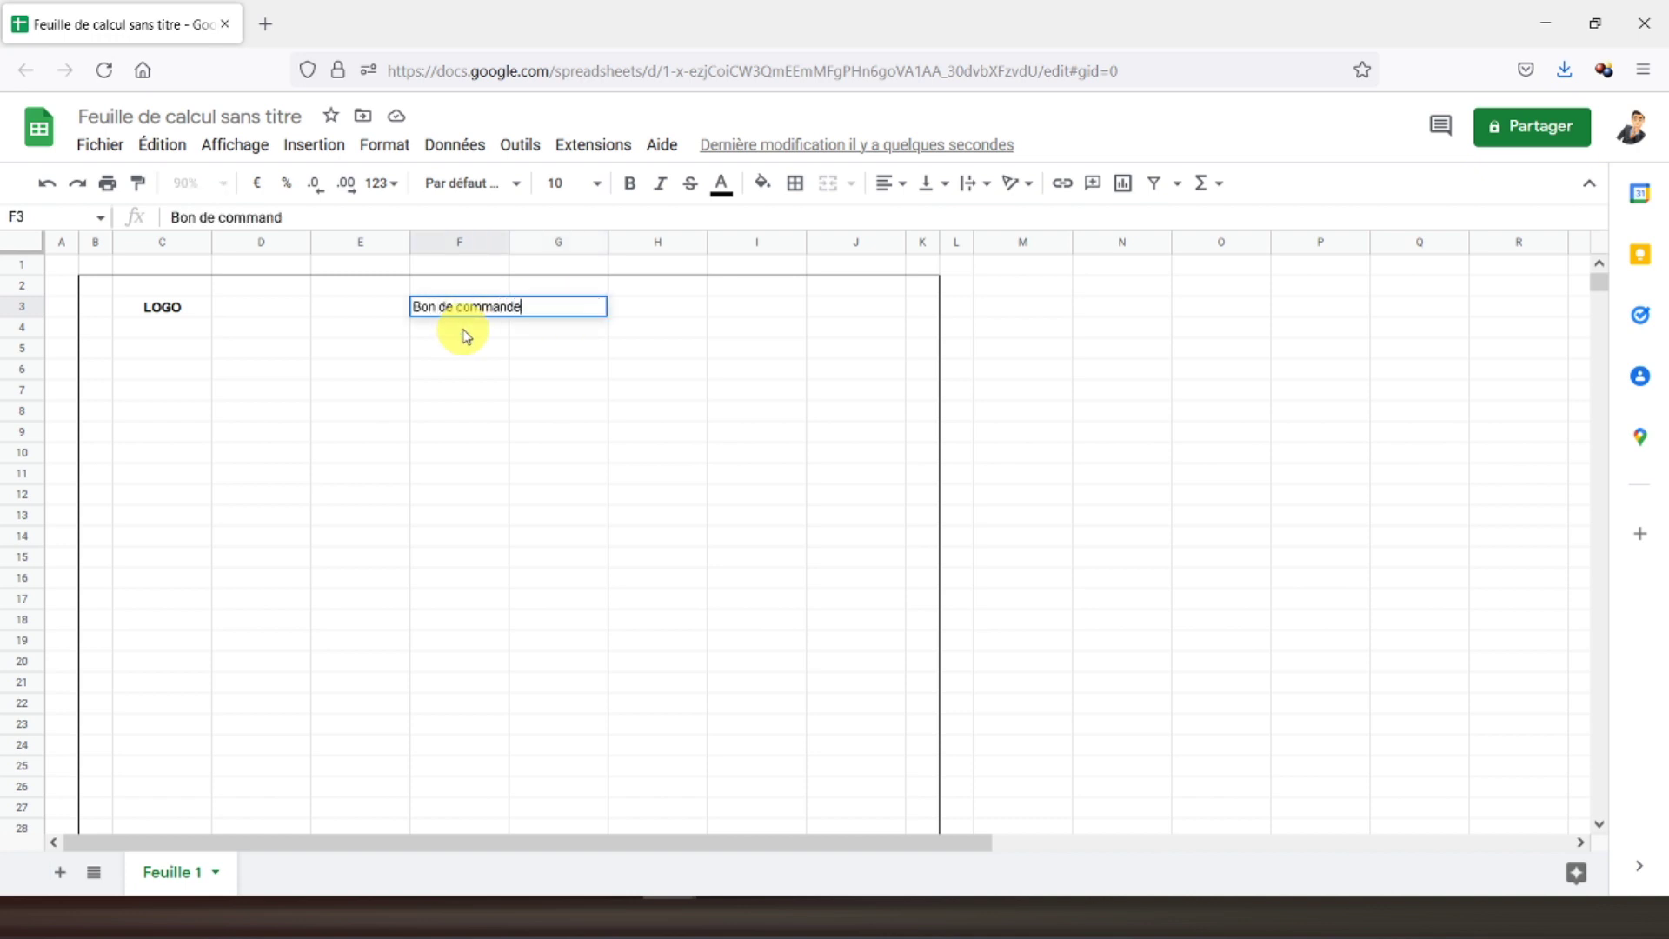
text(e)
key(Return)
key(Up)
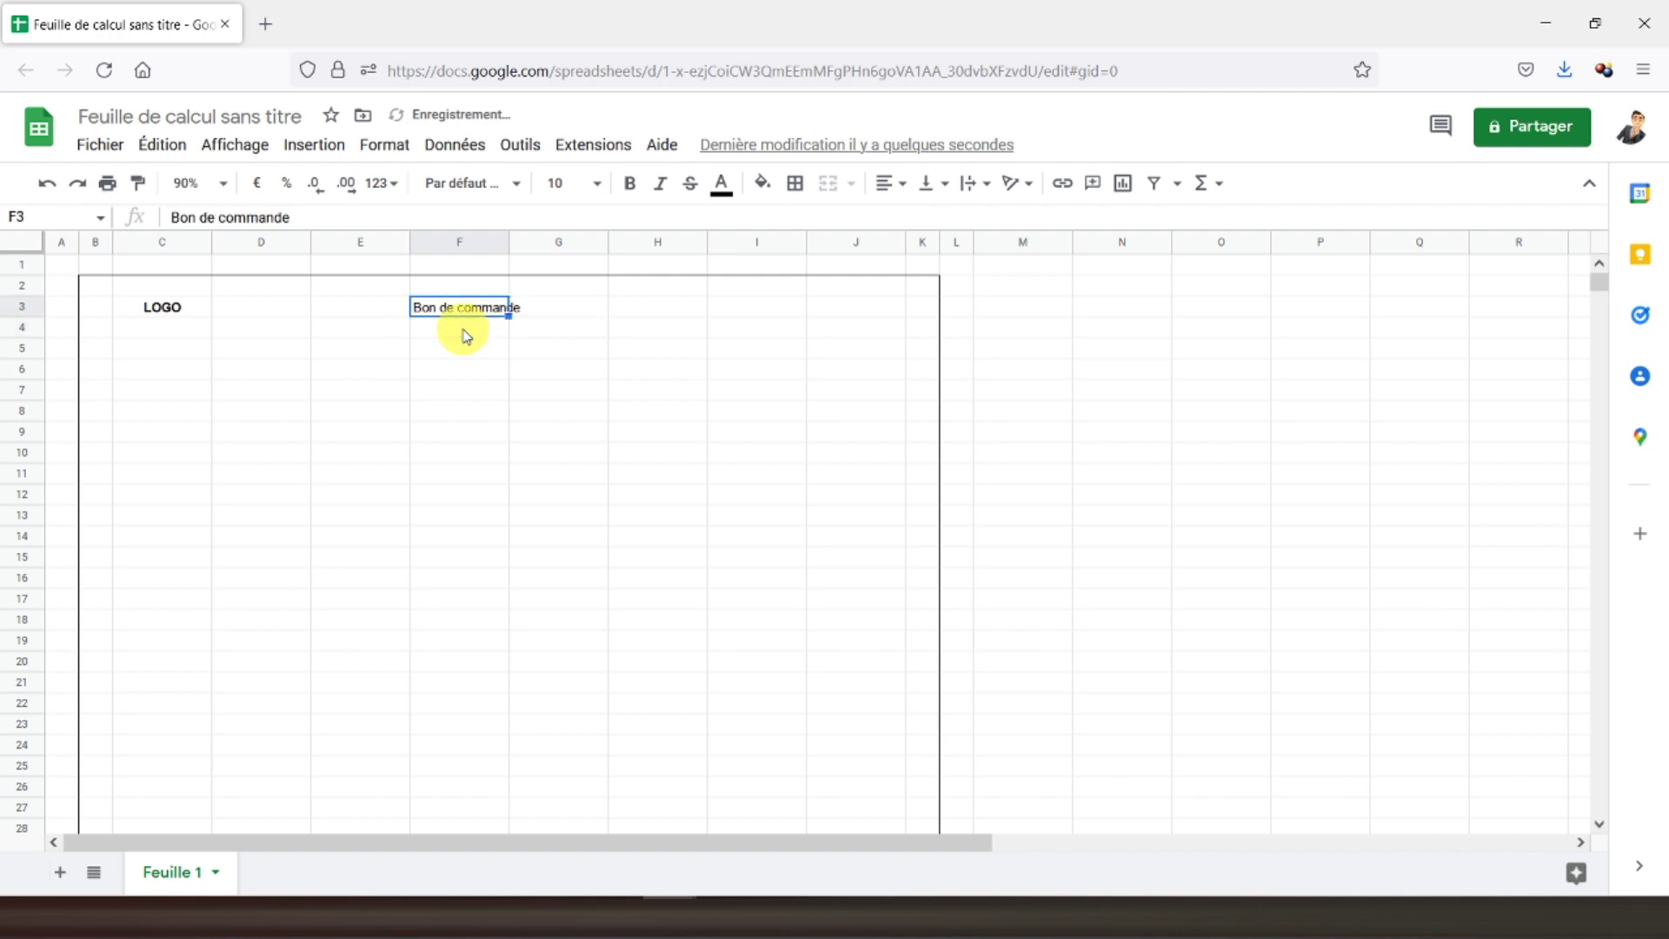
Make the title right-aligned, bold and font size 14
click(885, 183)
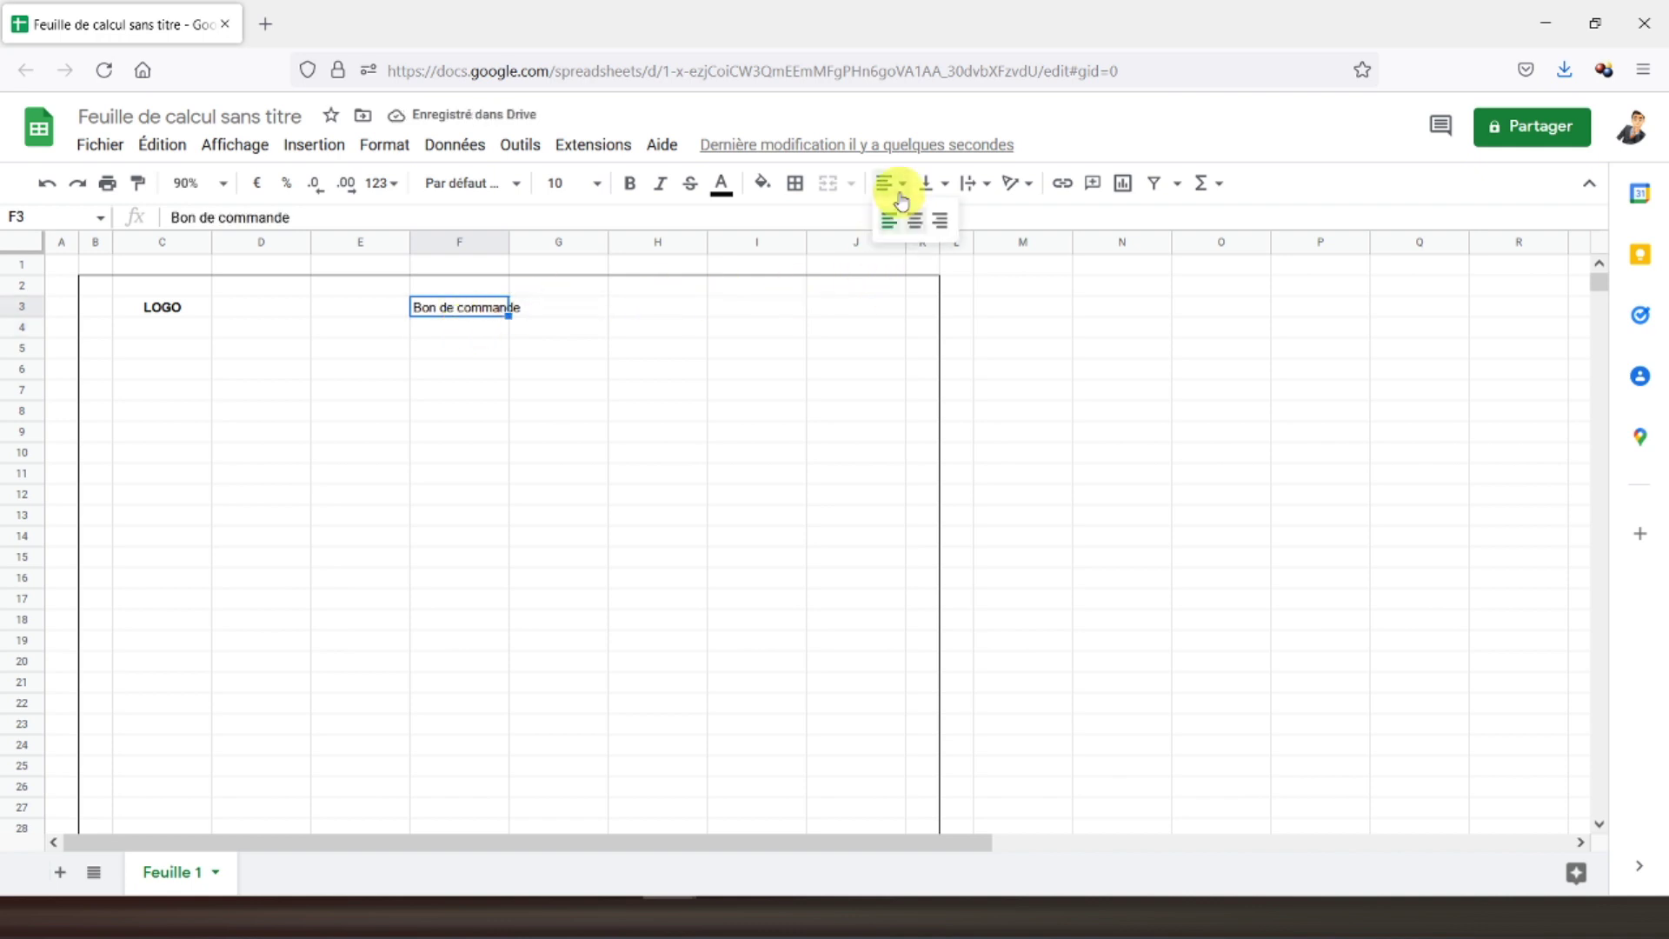
click(947, 223)
click(630, 182)
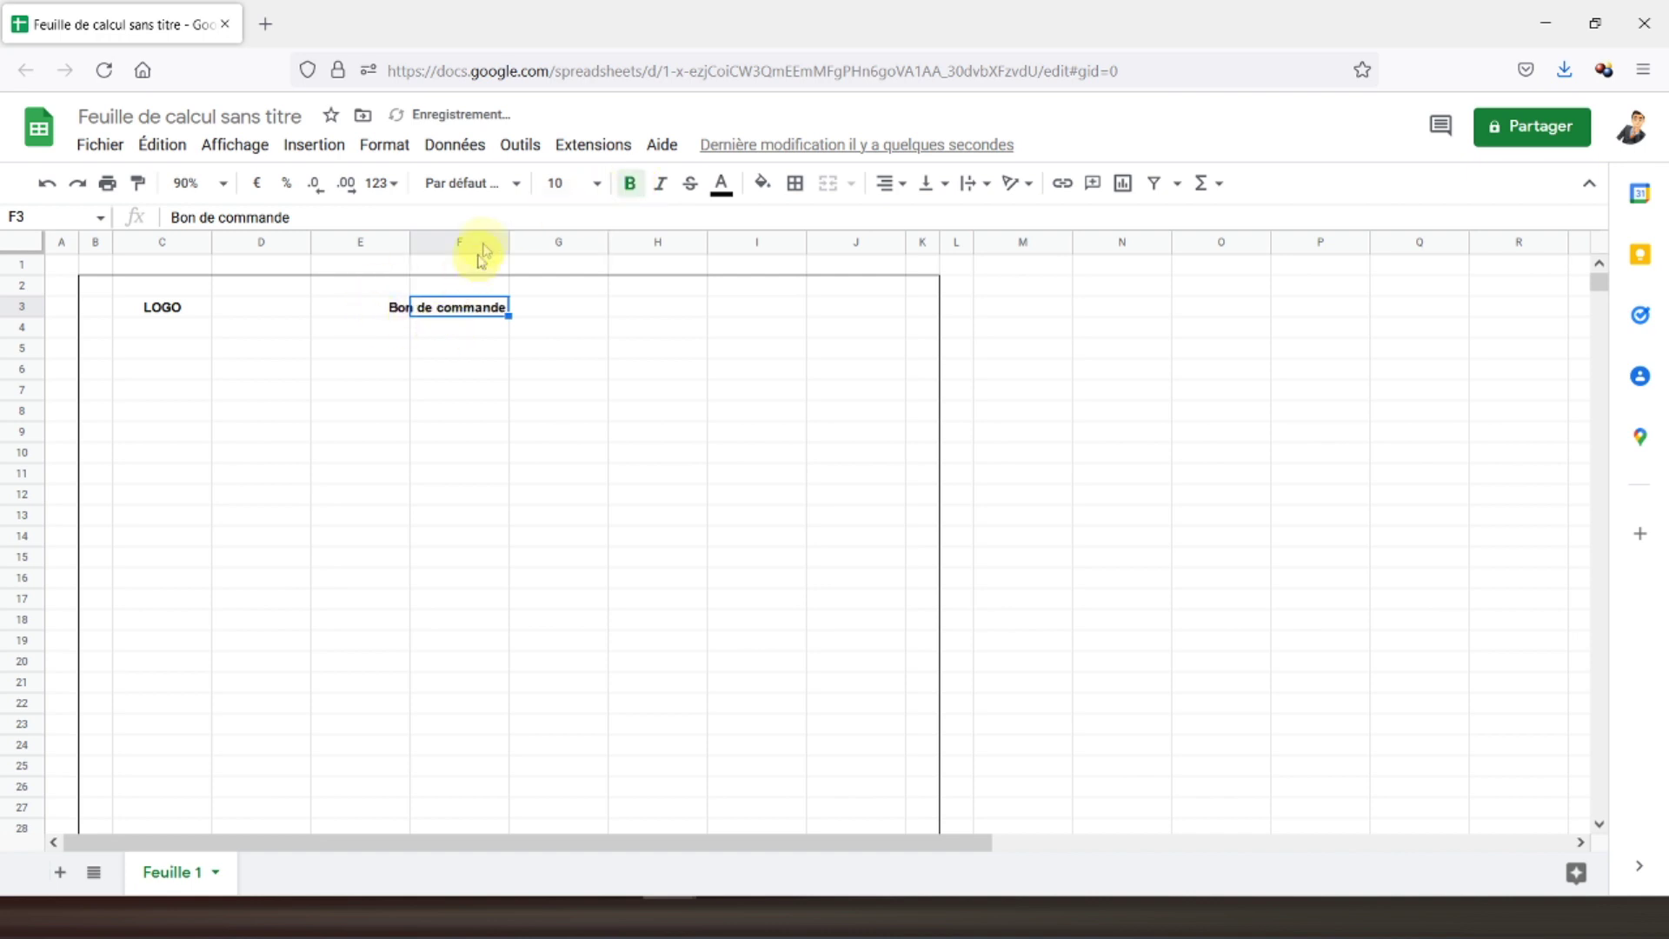
click(596, 185)
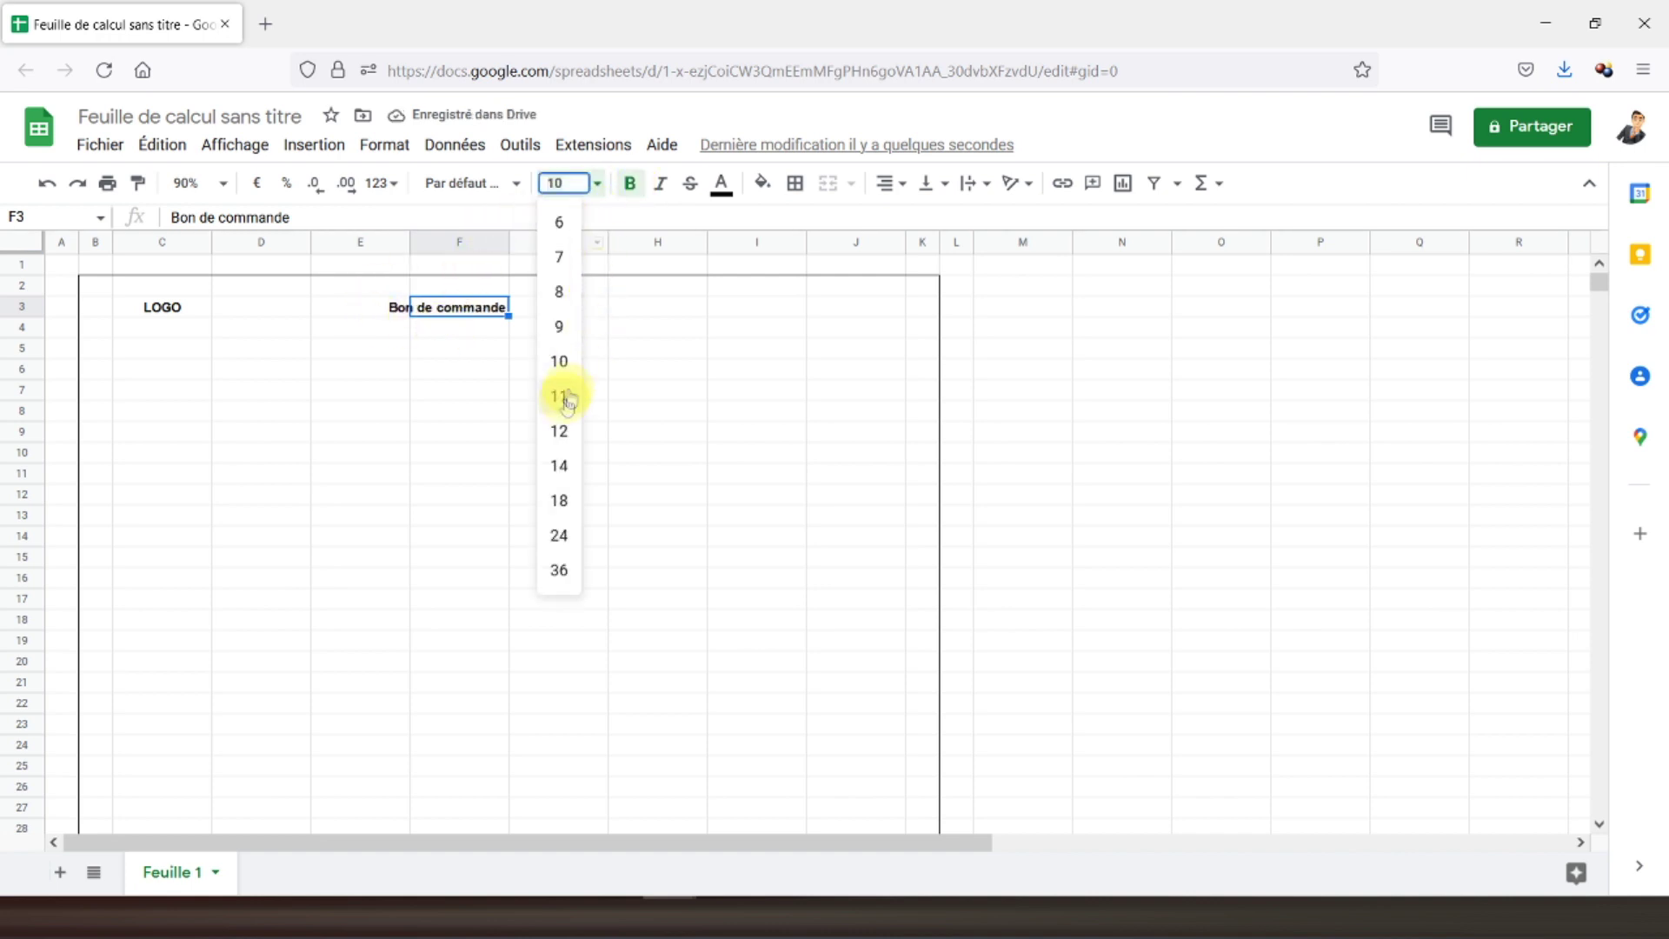
click(559, 430)
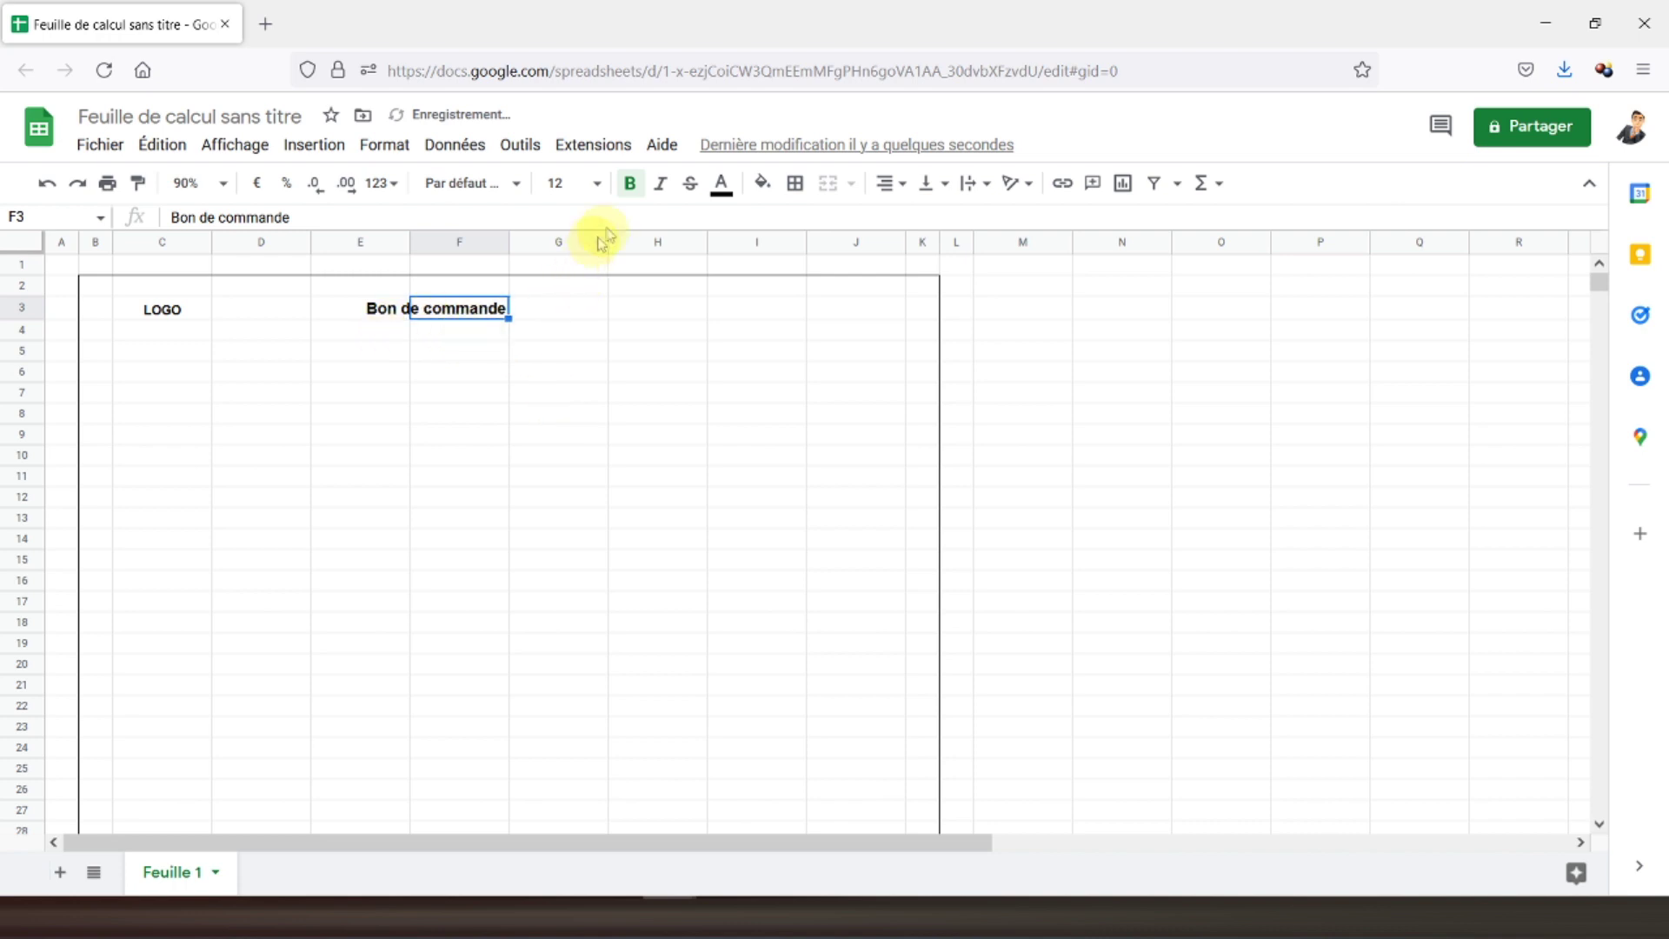
click(596, 183)
click(564, 470)
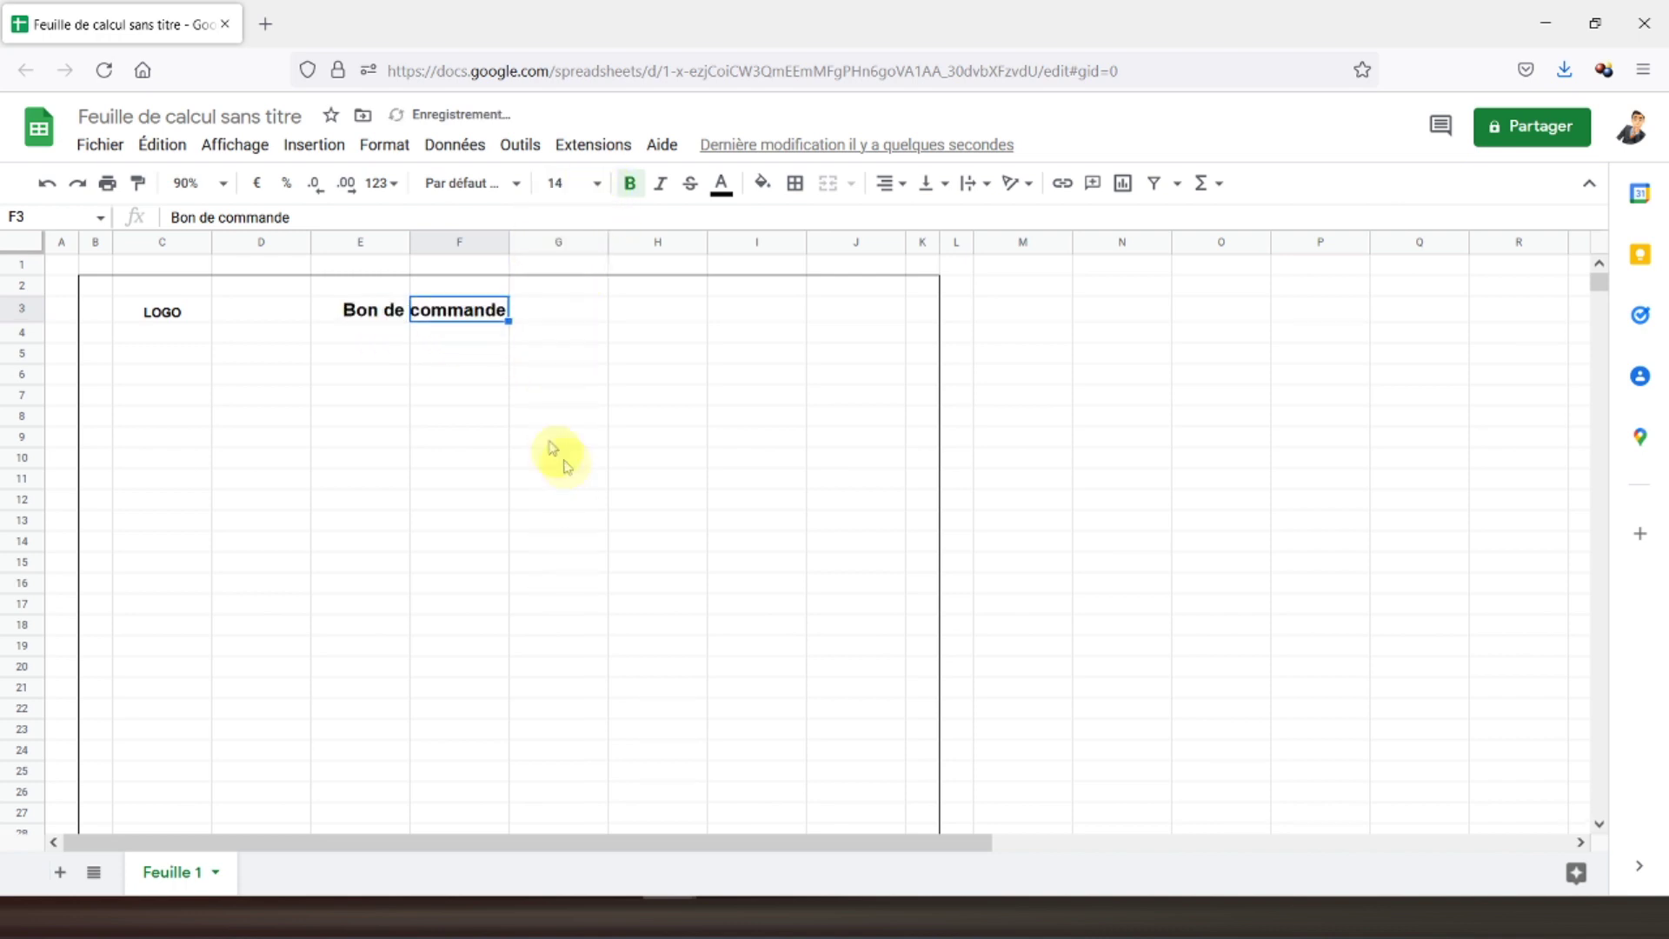
click(552, 310)
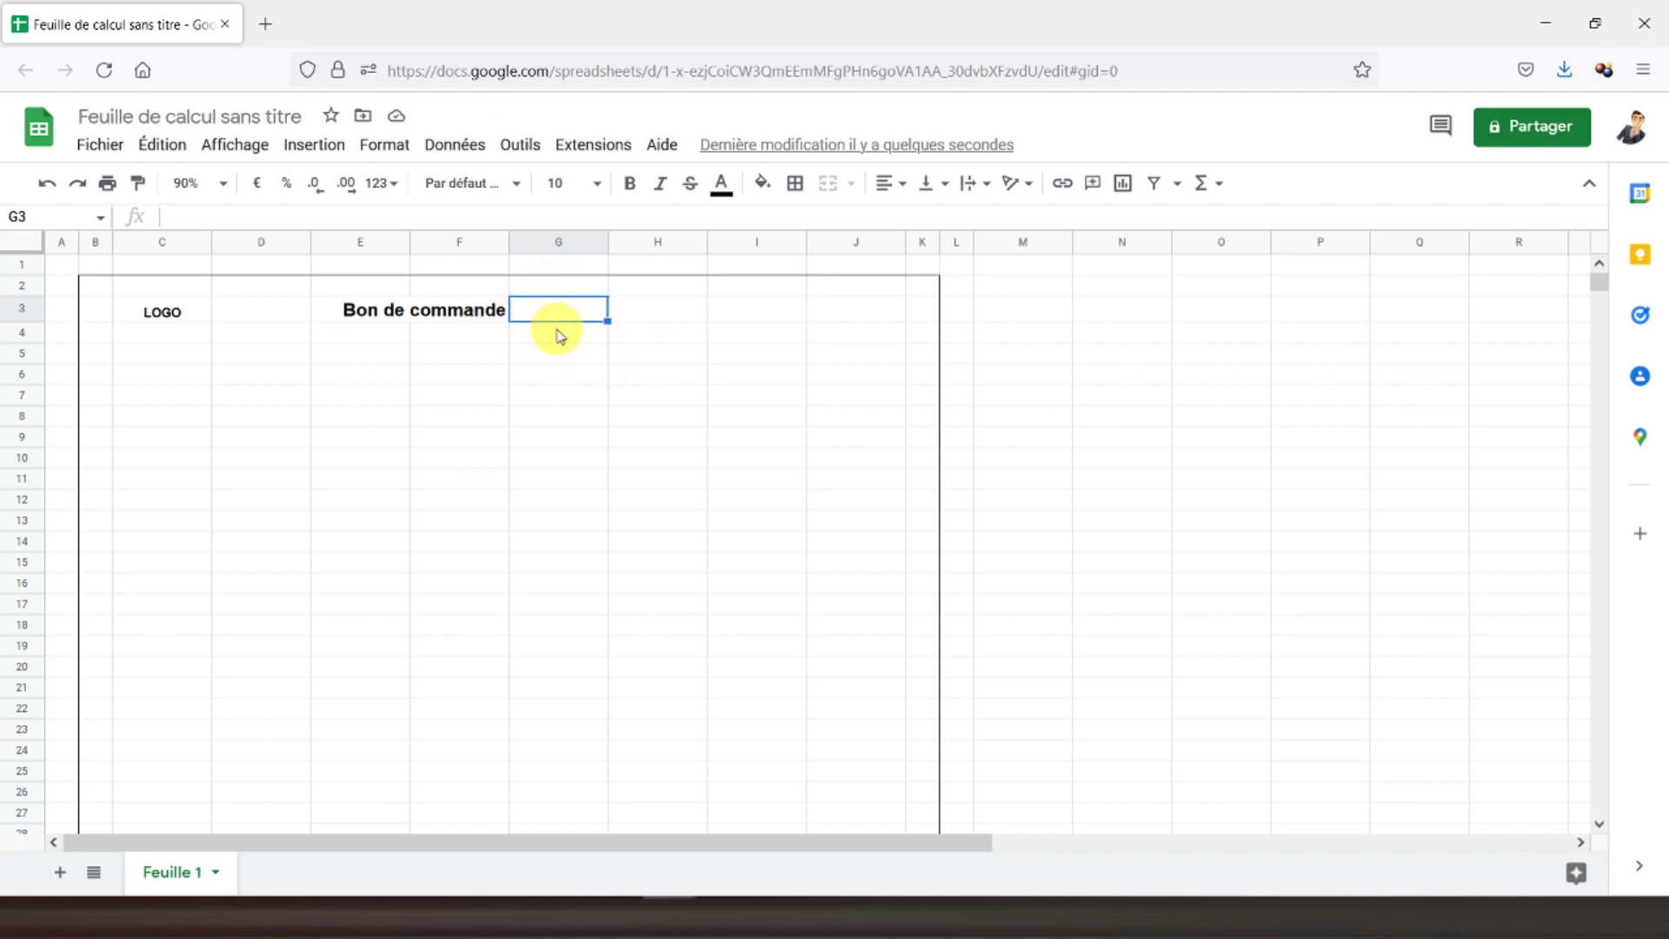
click(548, 358)
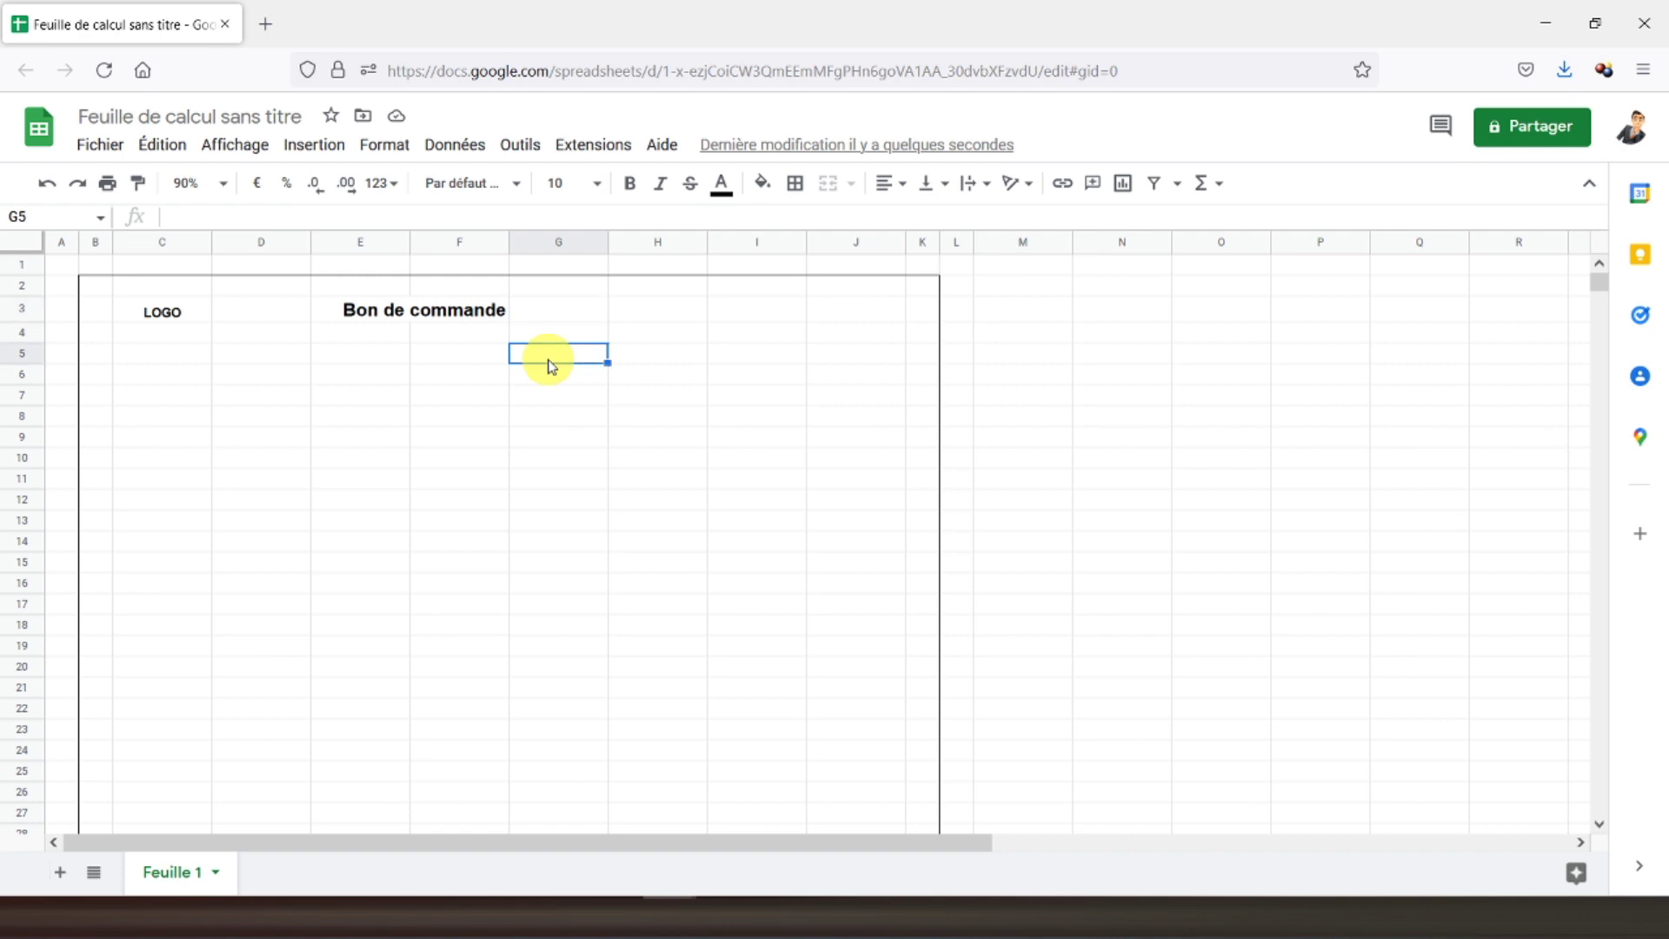
key(Left)
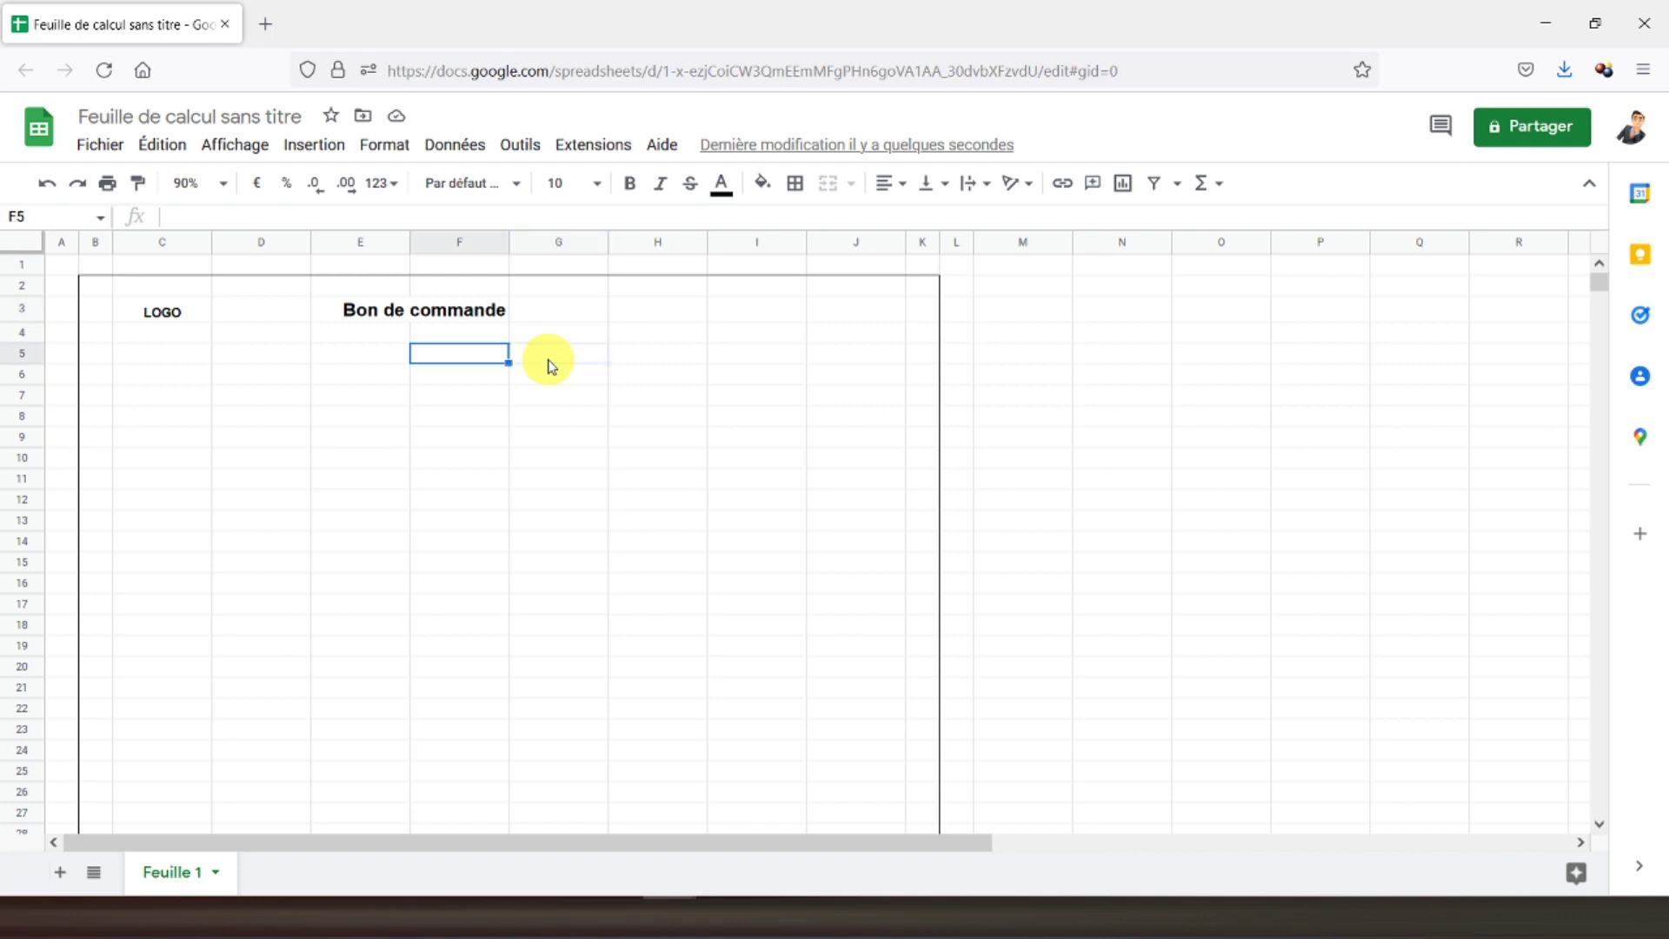
Enter 'Date :' in F5 and make it right-aligned and bold
text(Da)
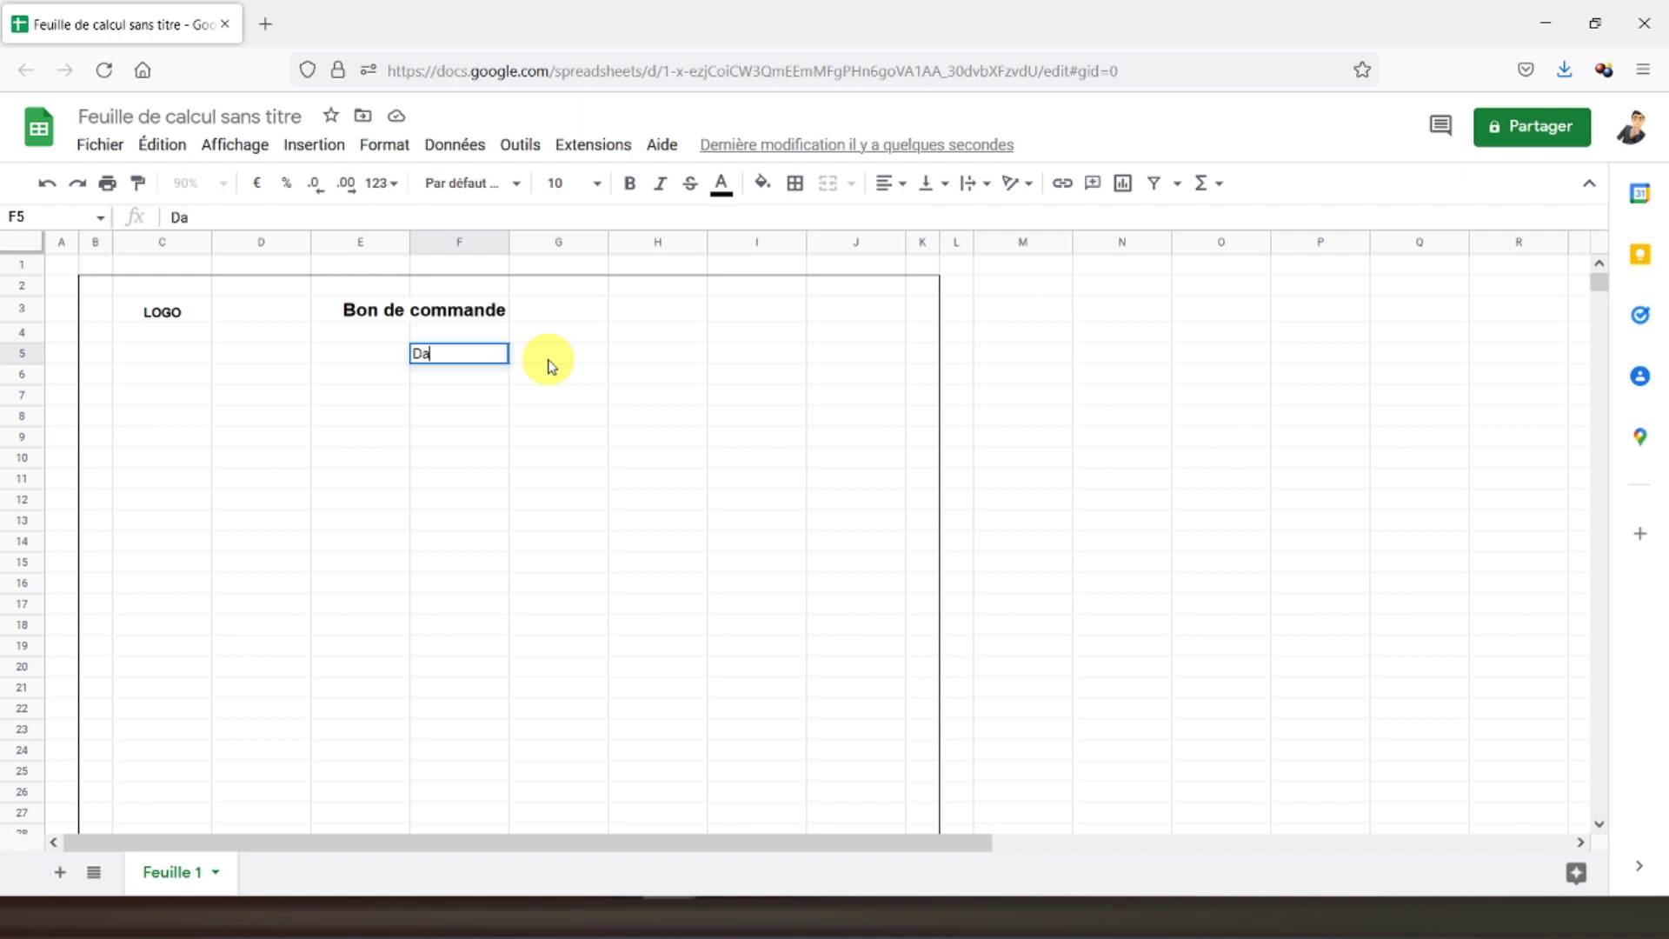
text(te :)
key(ctrl+Return)
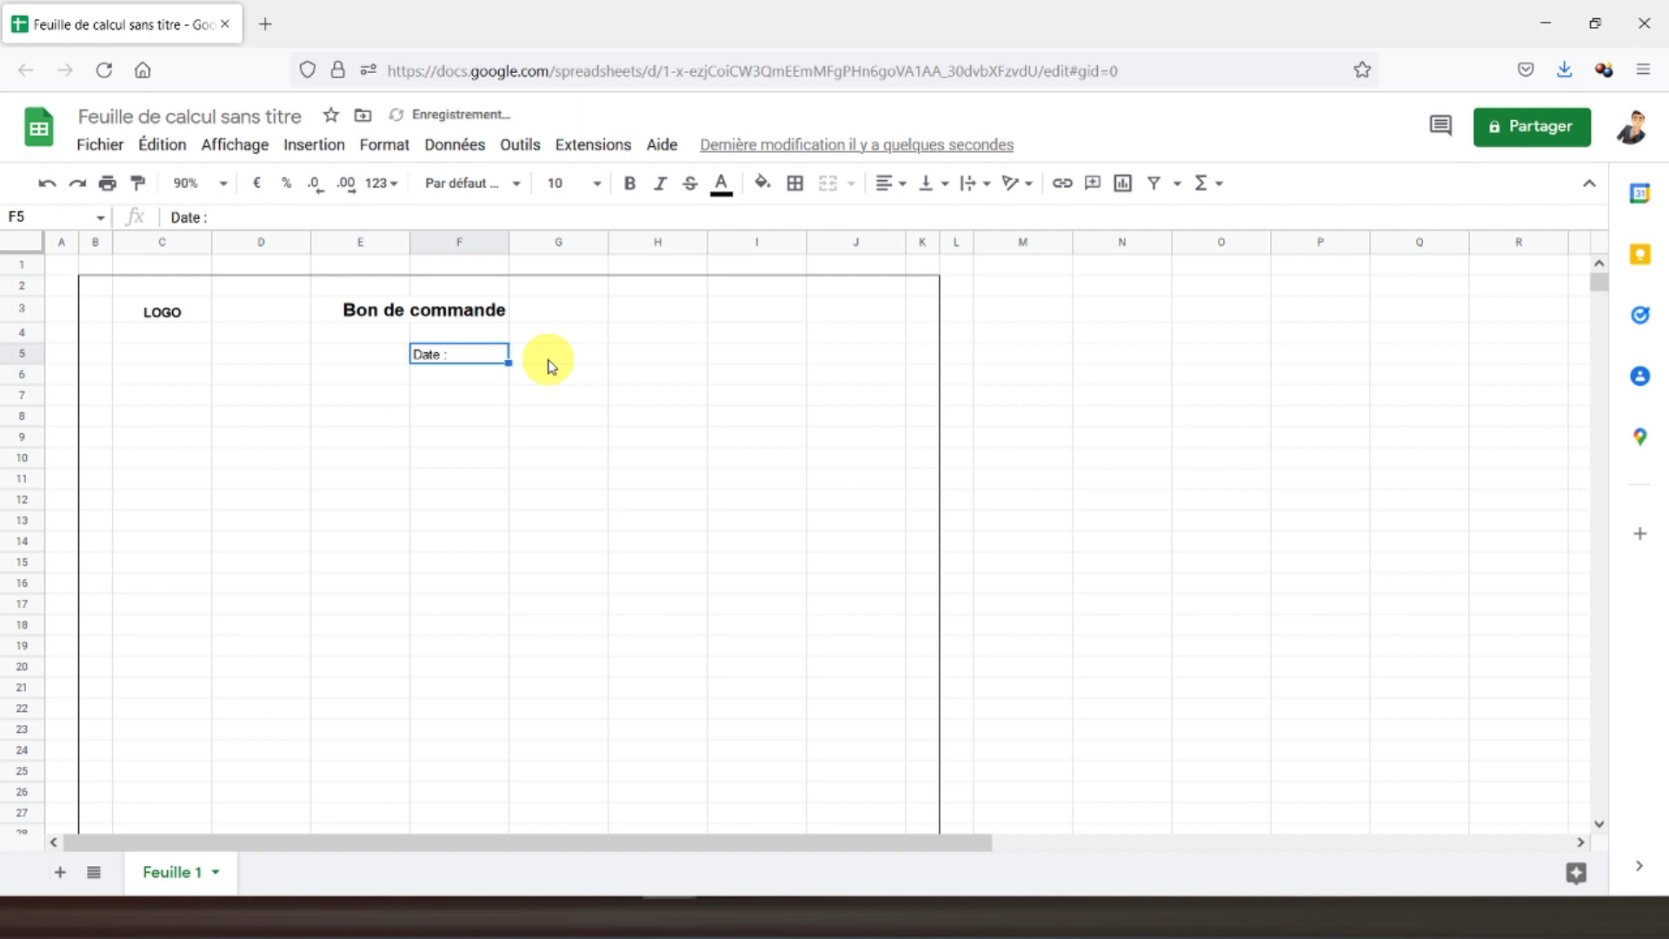
click(887, 182)
click(942, 221)
click(629, 183)
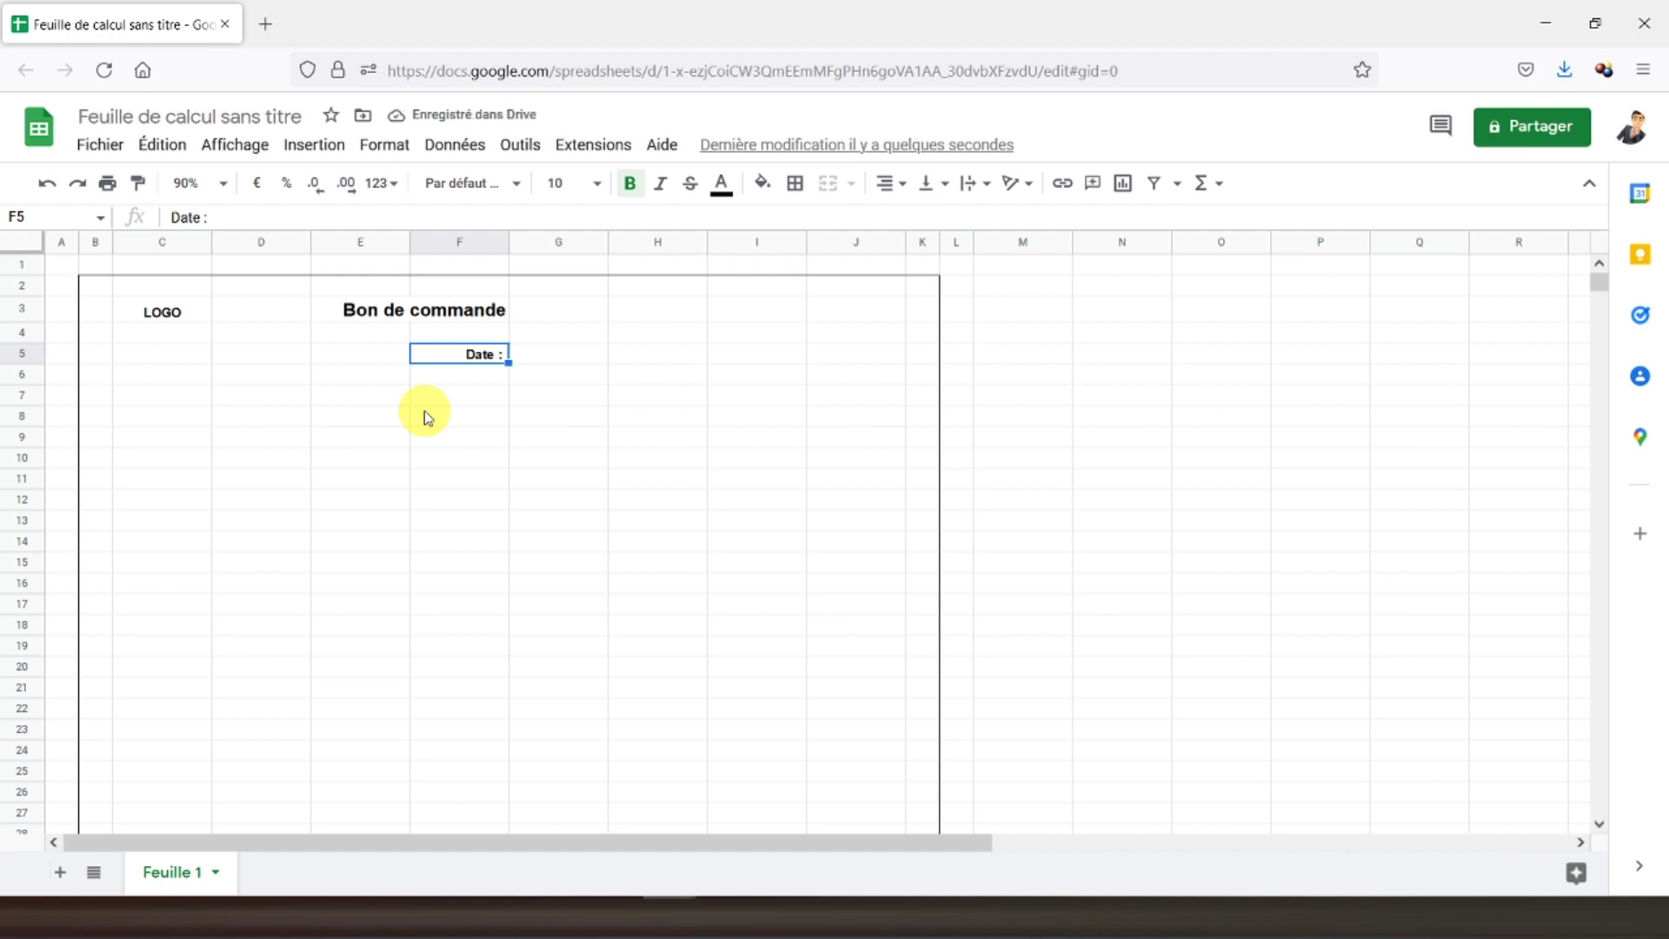
click(148, 408)
click(141, 397)
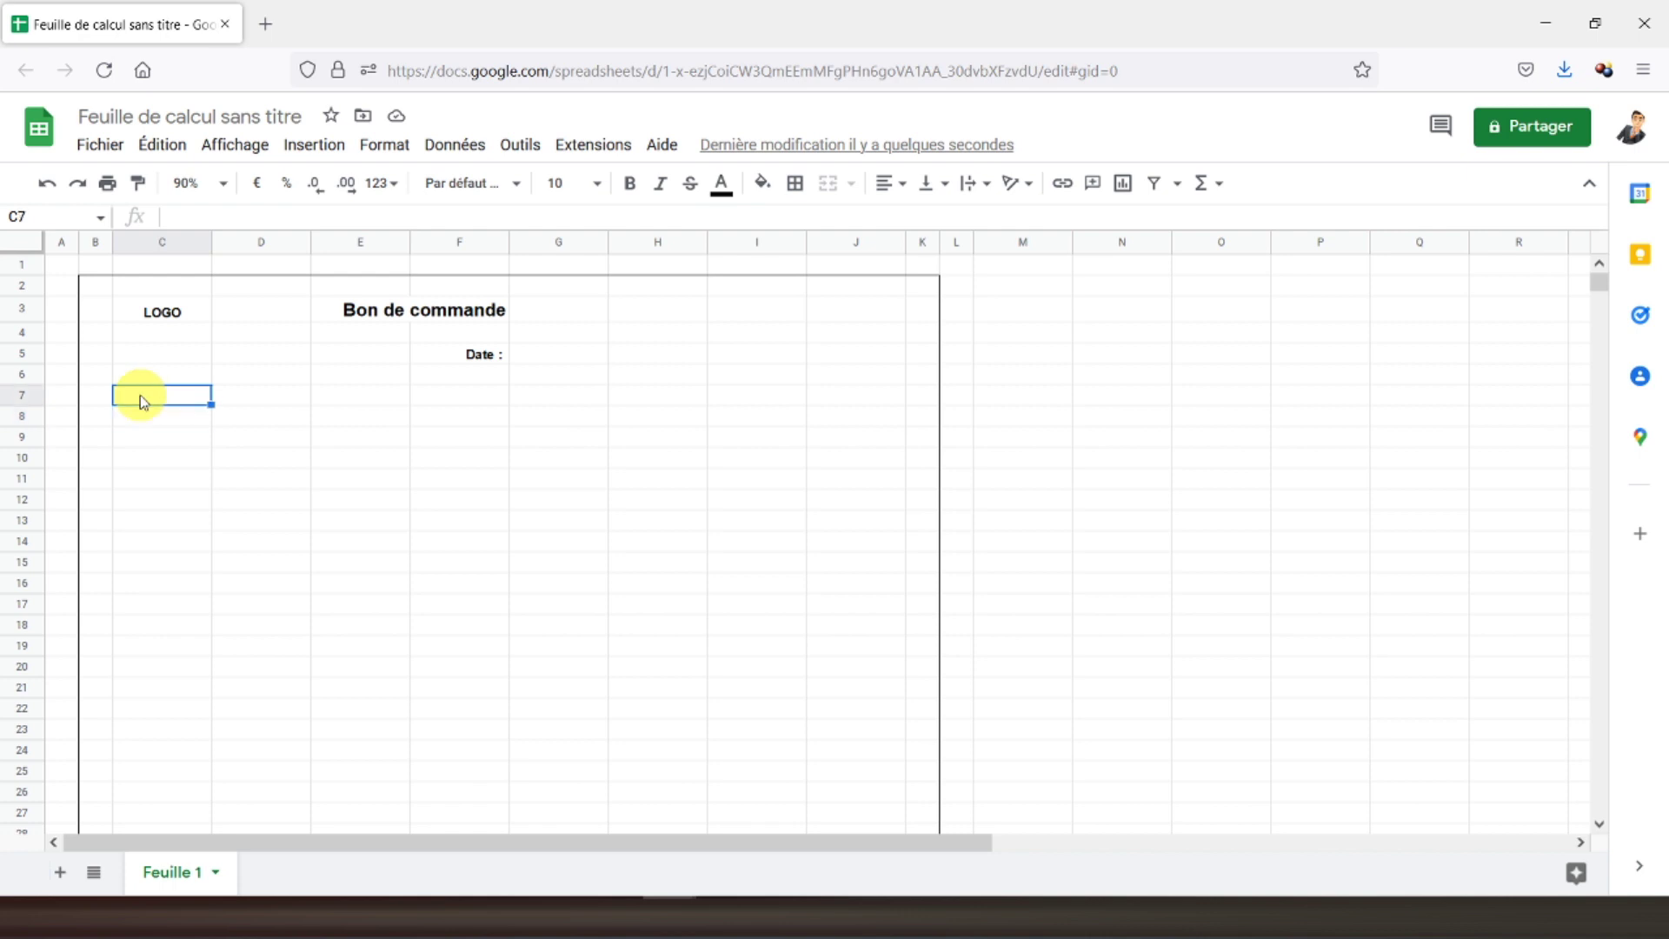
Enter 'VOTRE NOM OU RAISON SOCIALE', 'Votre nom commercial' and 'Adresse de votre entreprise' in C7:C9
text(V)
text(OTRE NOM OU RAISON SOCIALE)
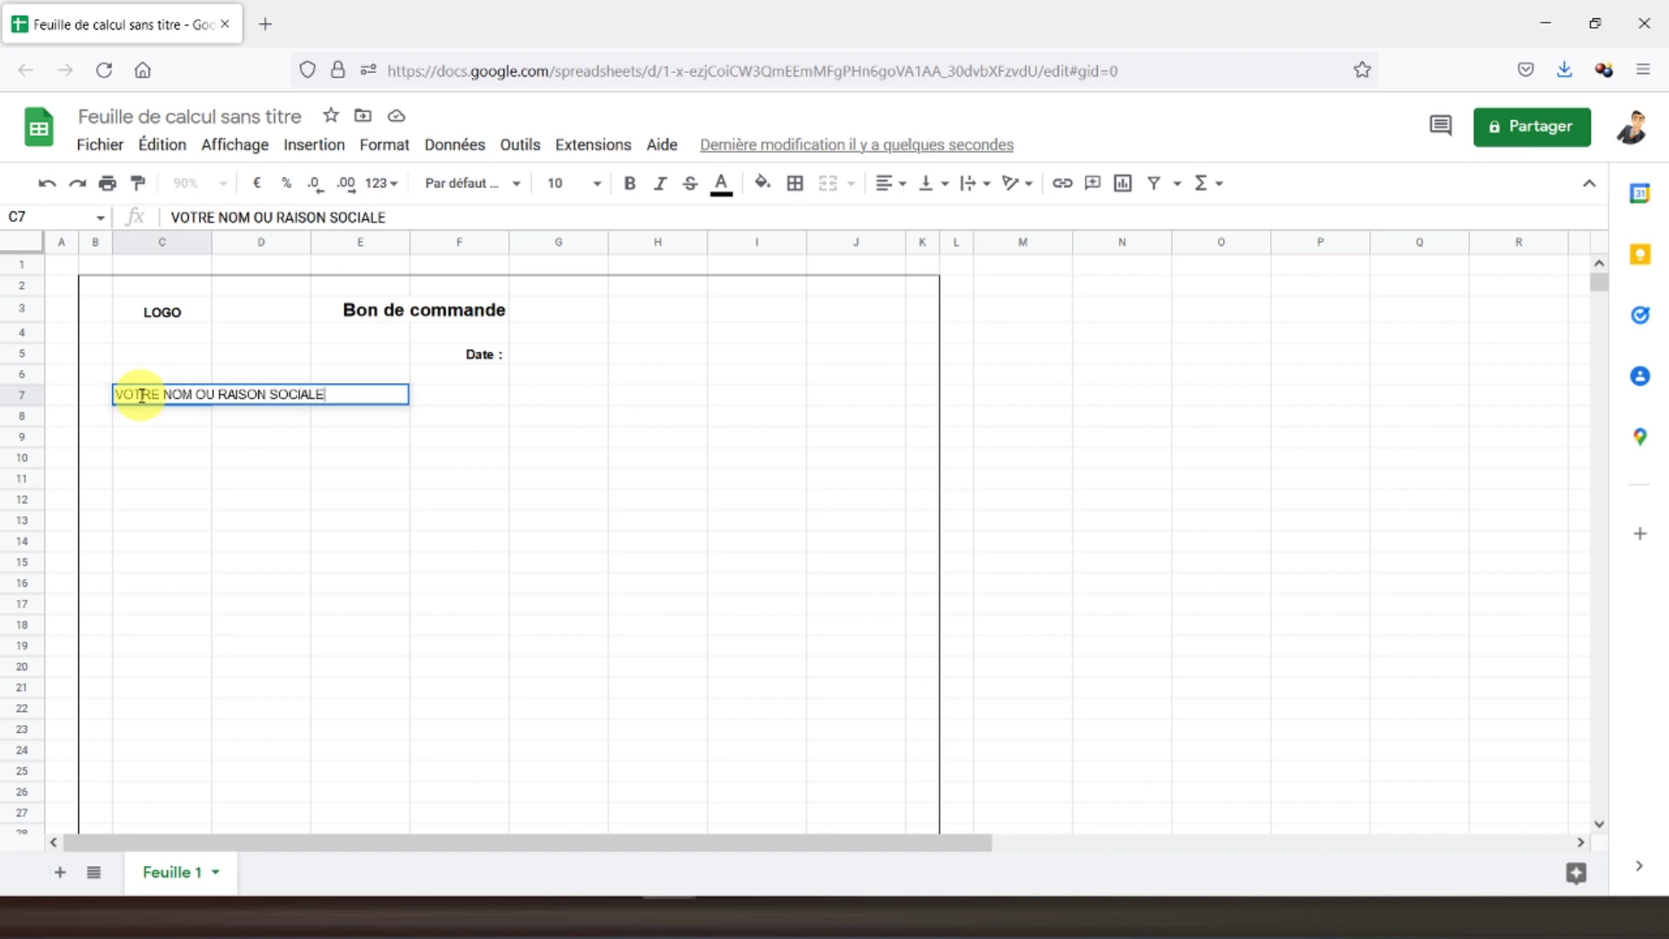
key(Return)
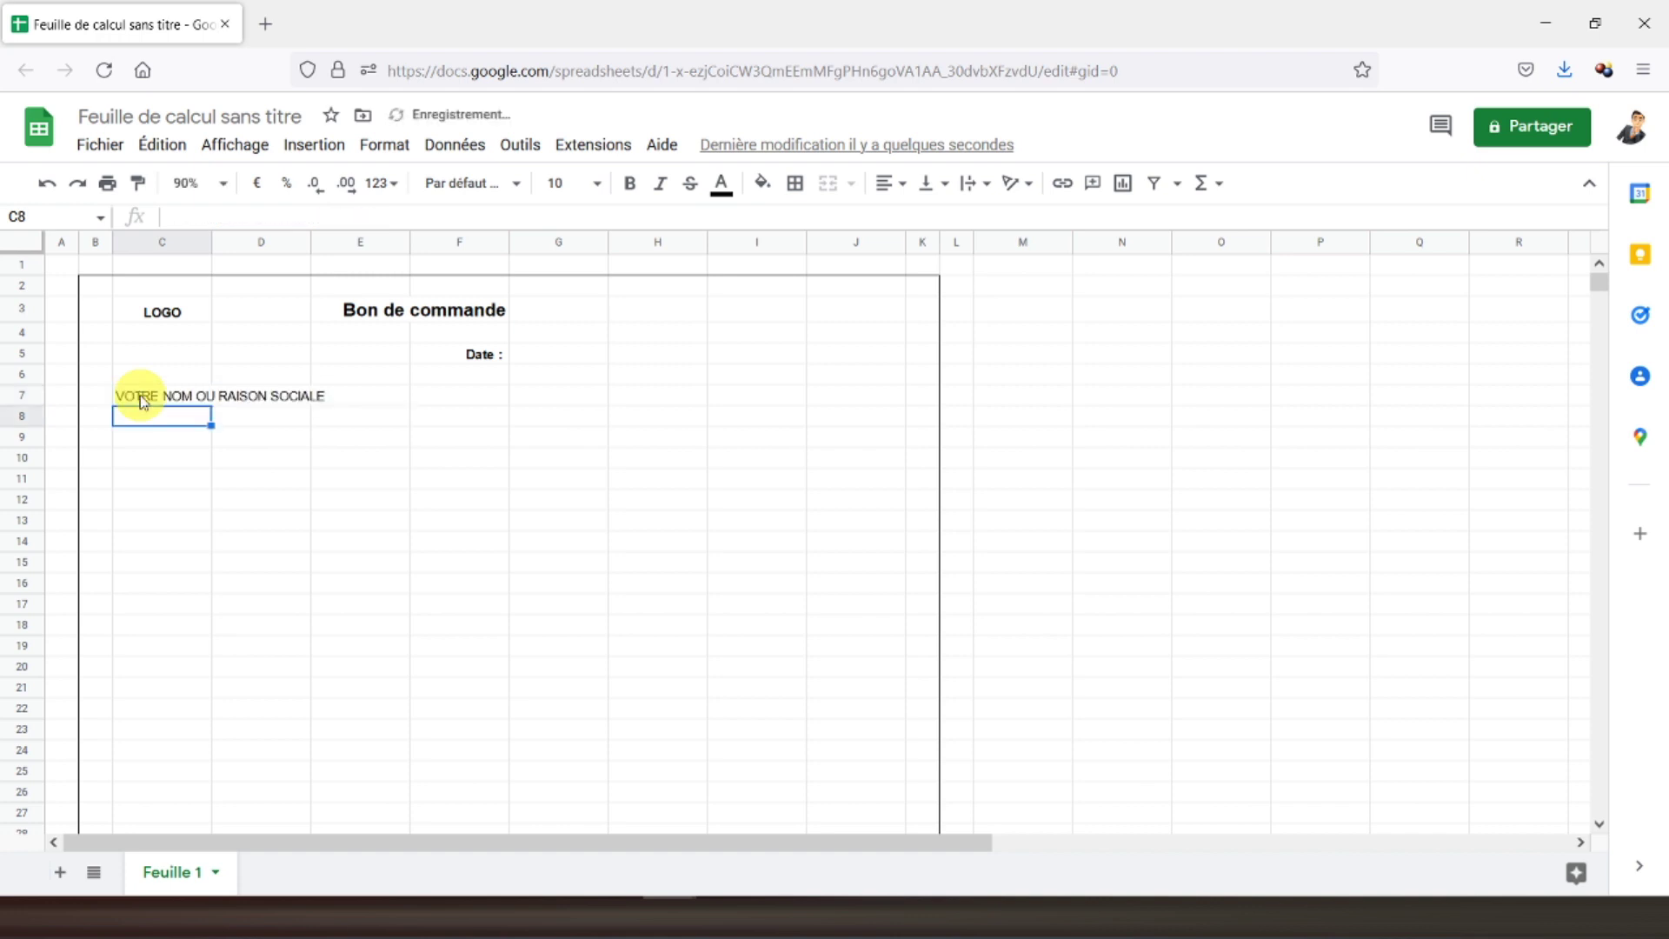
text(Votre nom comm)
text(ercial)
key(Return)
text(Adresse de votre entreprise)
key(Return)
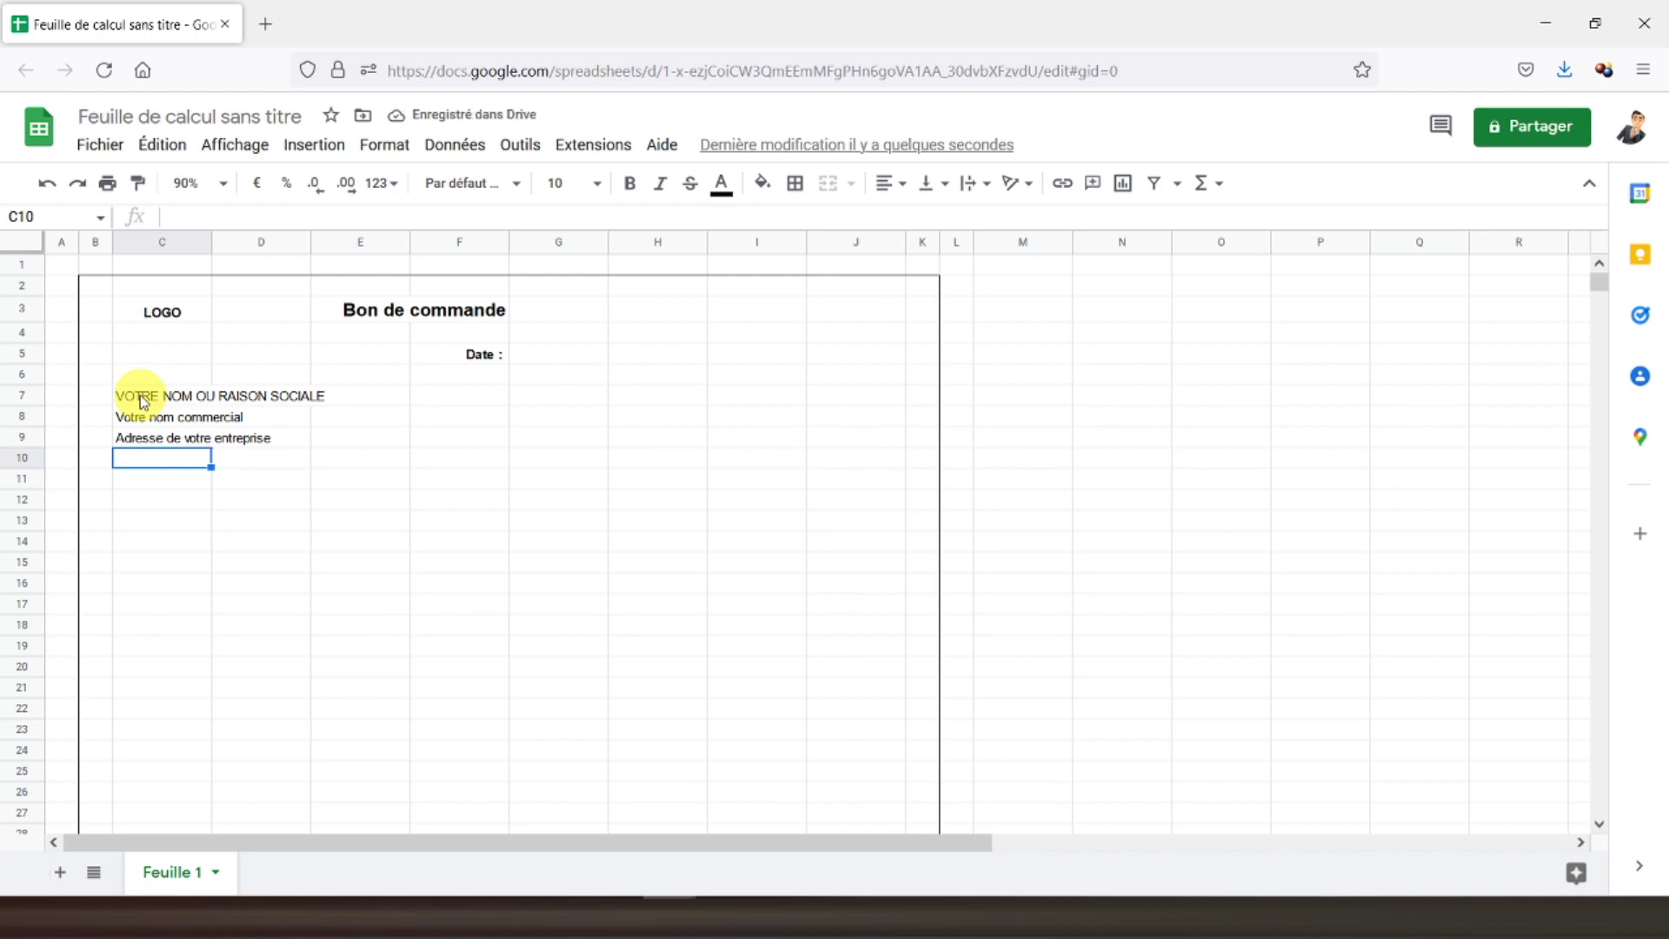
Enter 'Code postal', 'Téléphone :', 'E-mail :' and 'Siret :' in C10:C13
text(C)
text(ode postal)
key(Return)
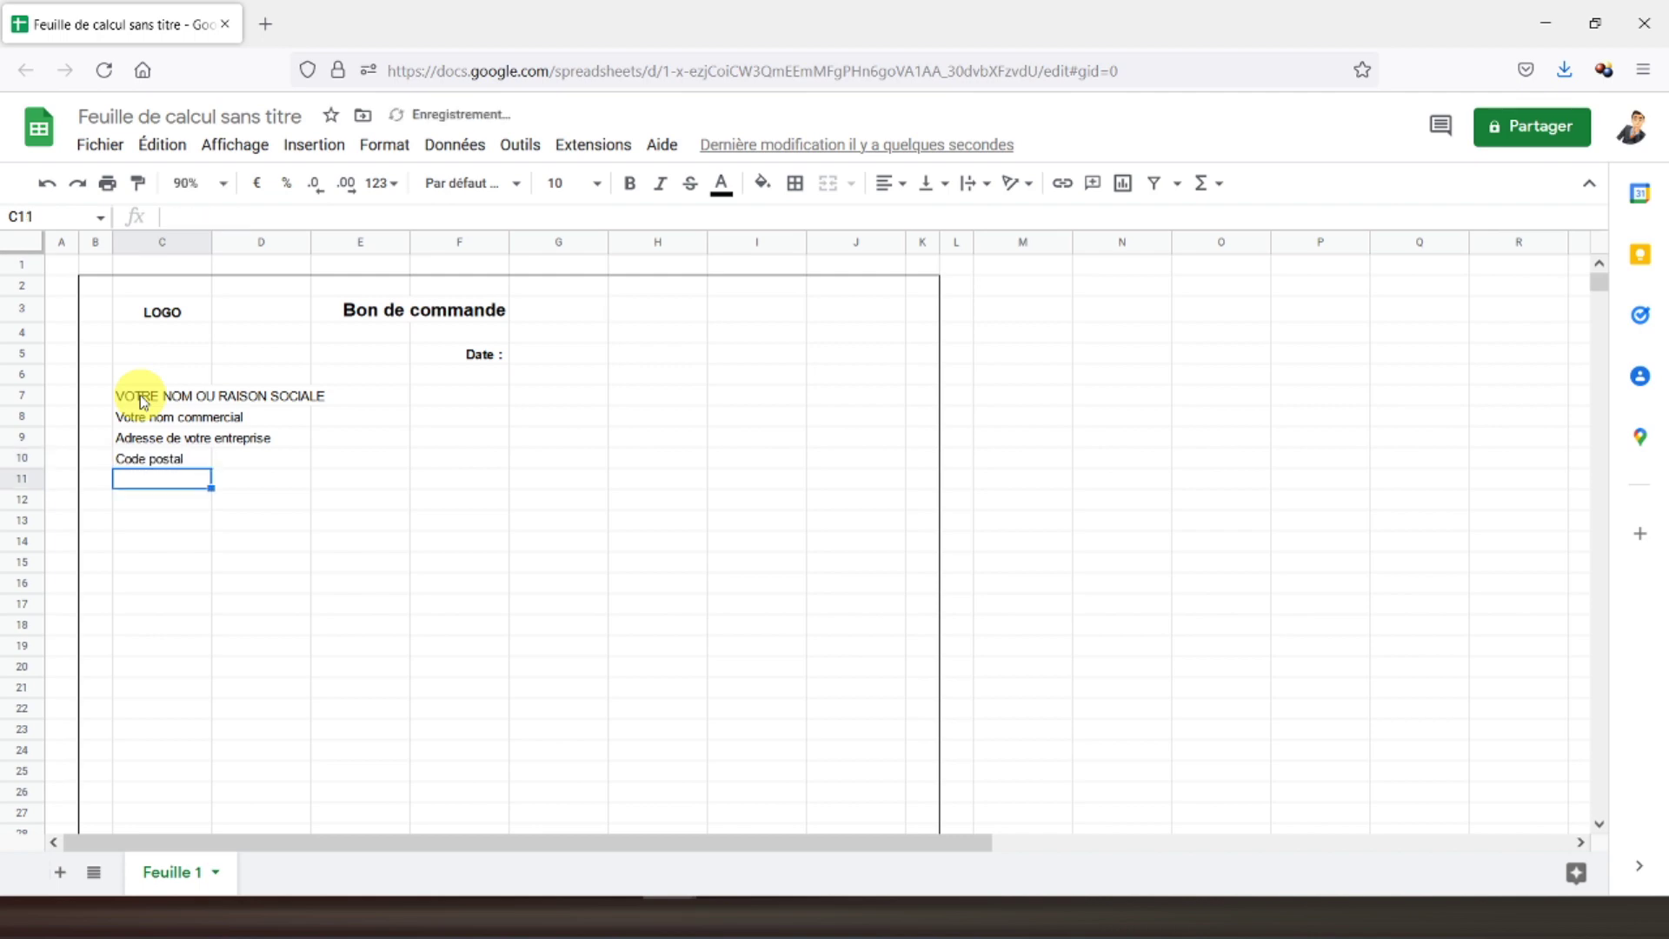
text(Téléphone :)
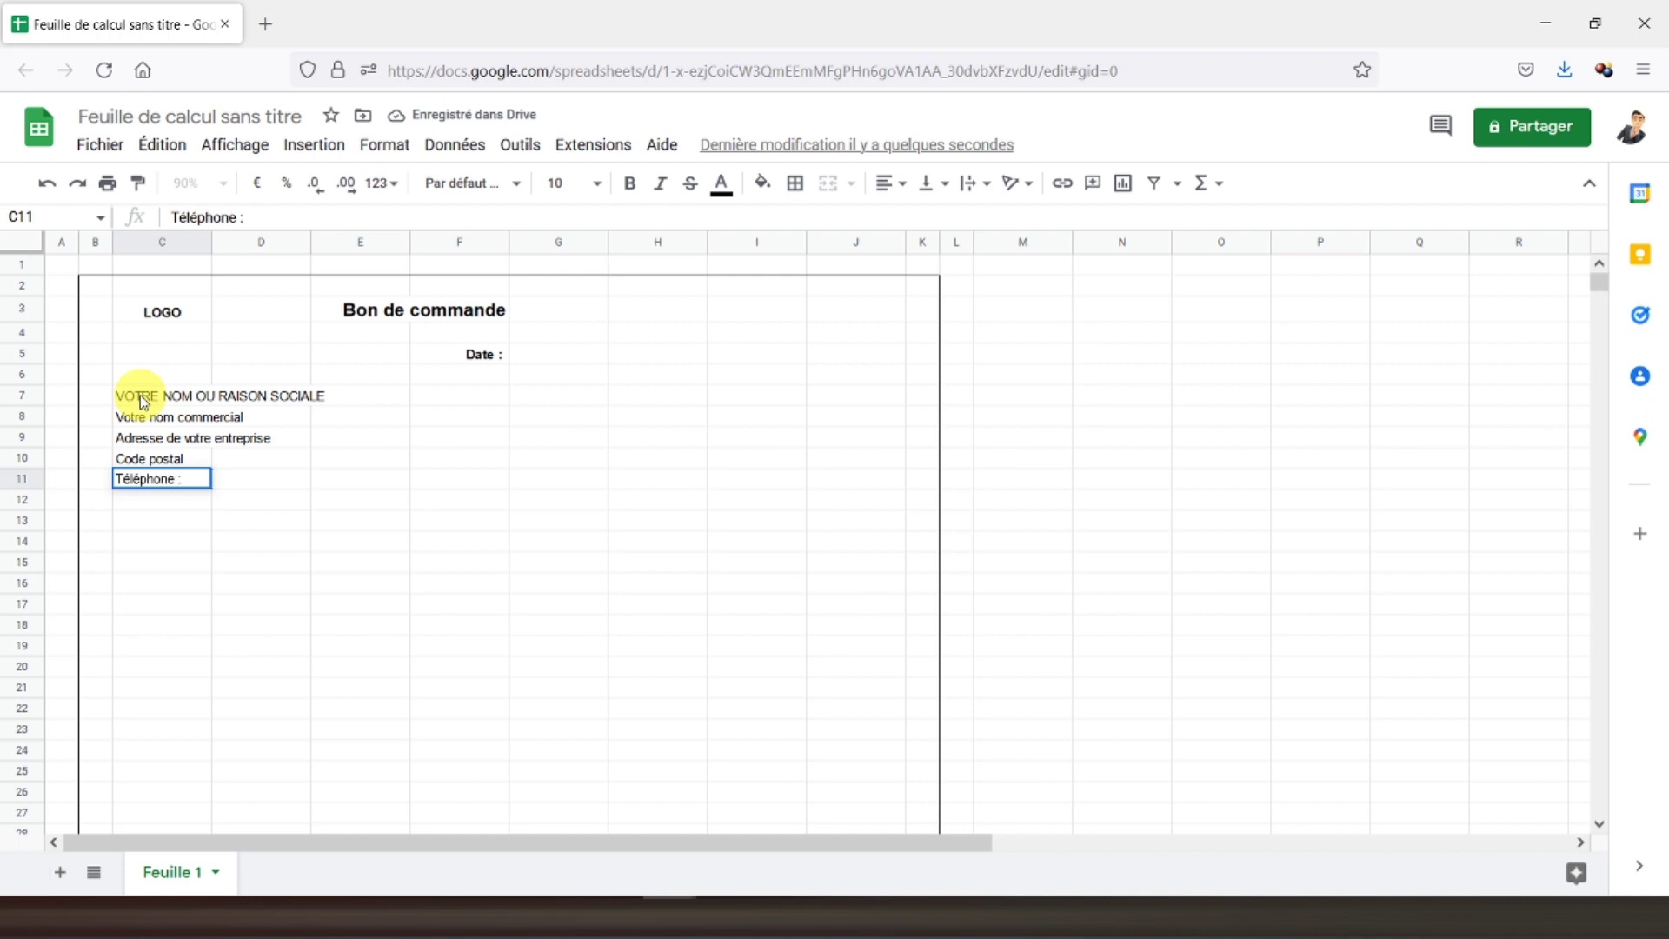
key(Return)
text(E)
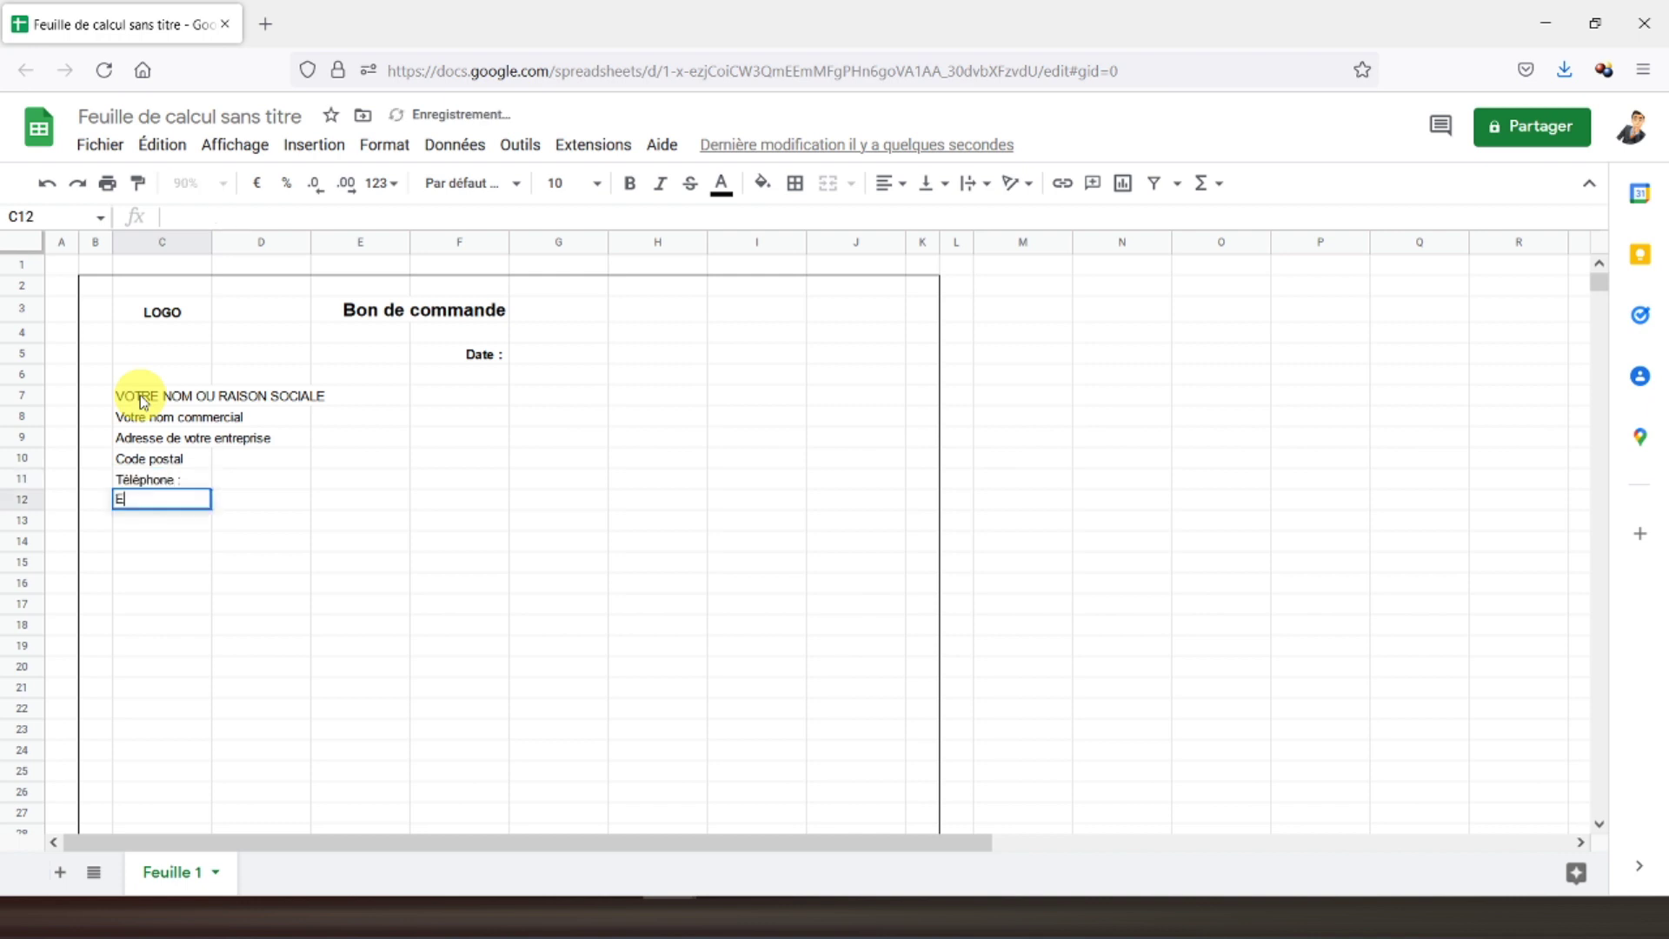
text(-mail :)
key(Return)
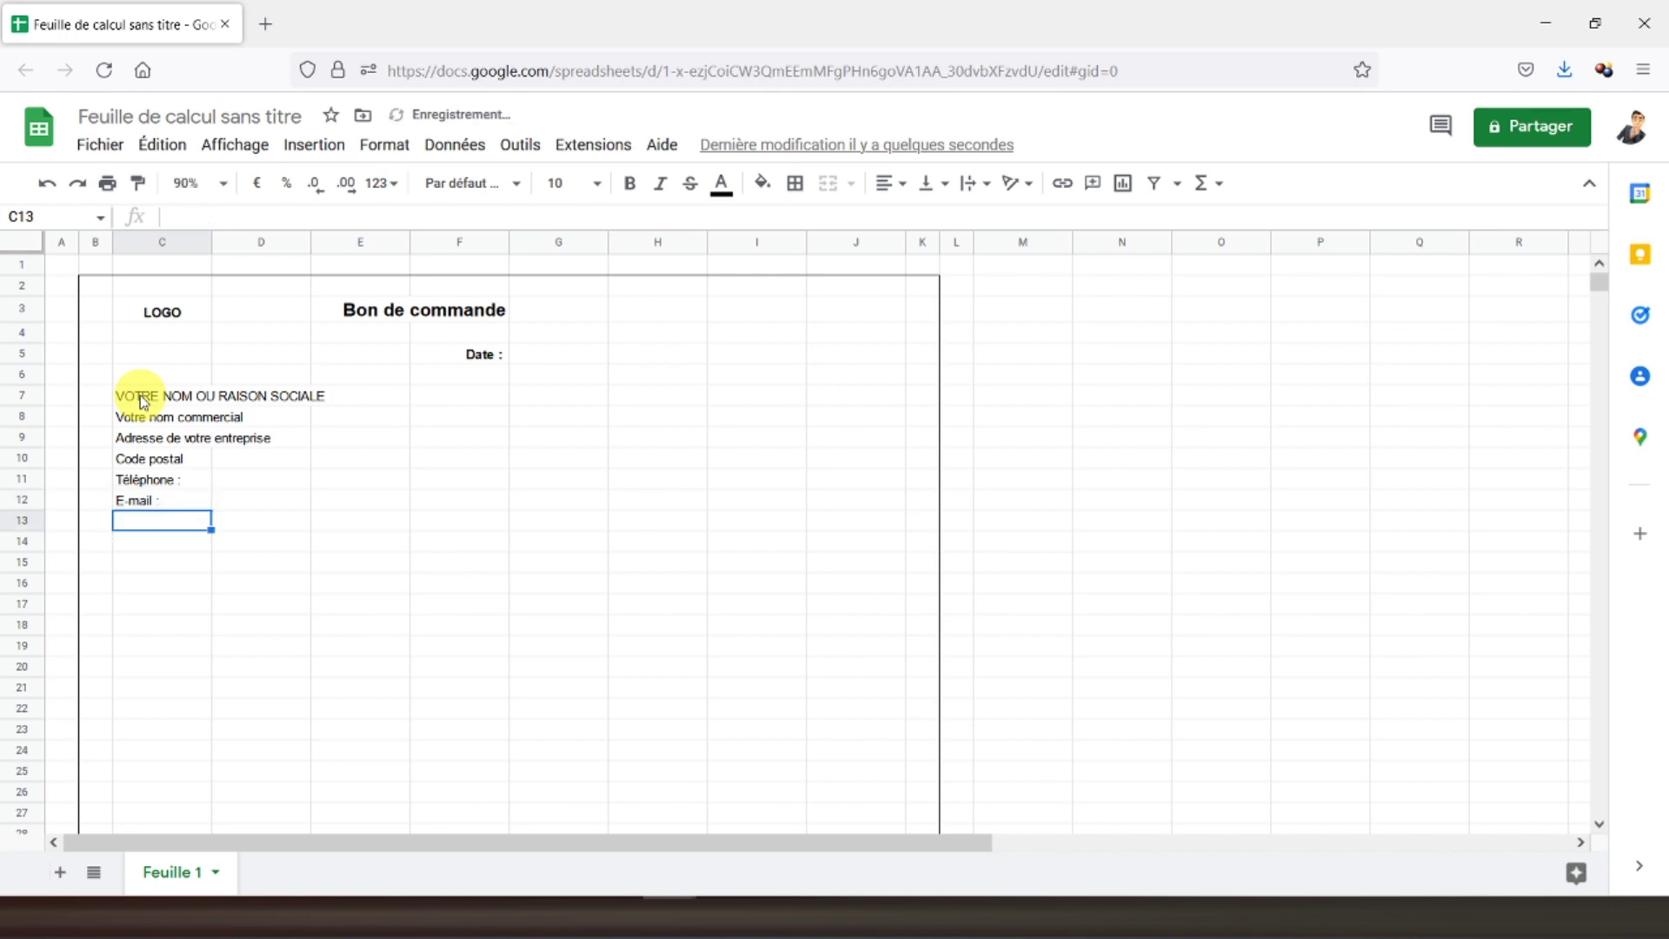
text(Siret)
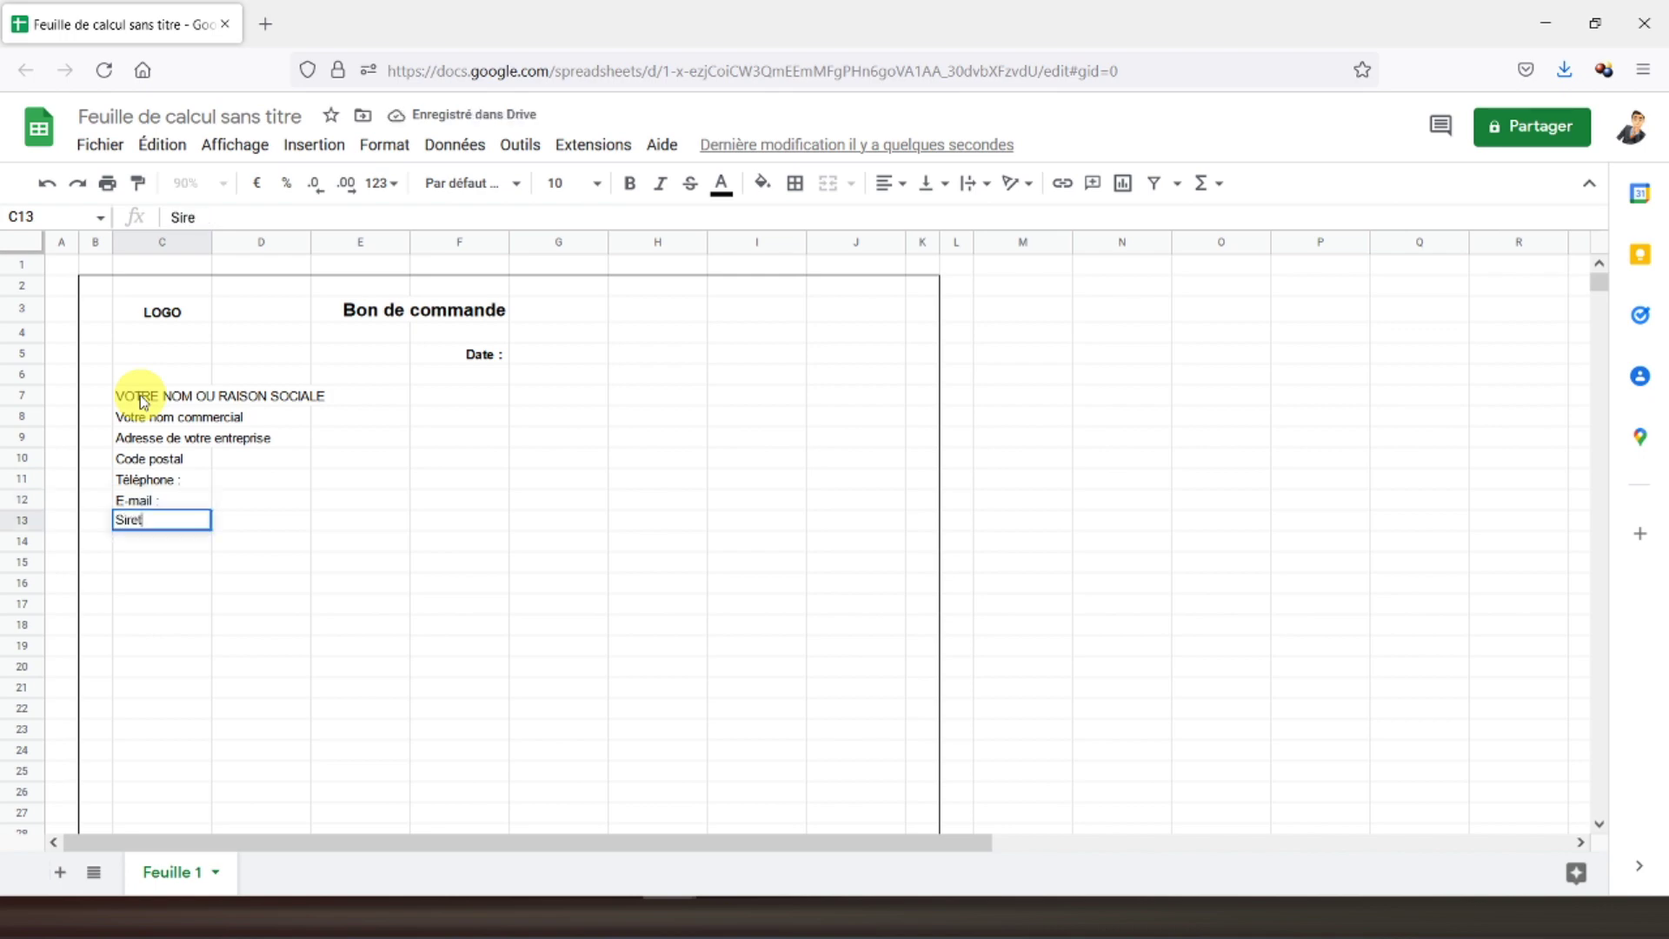
text( :)
key(Return)
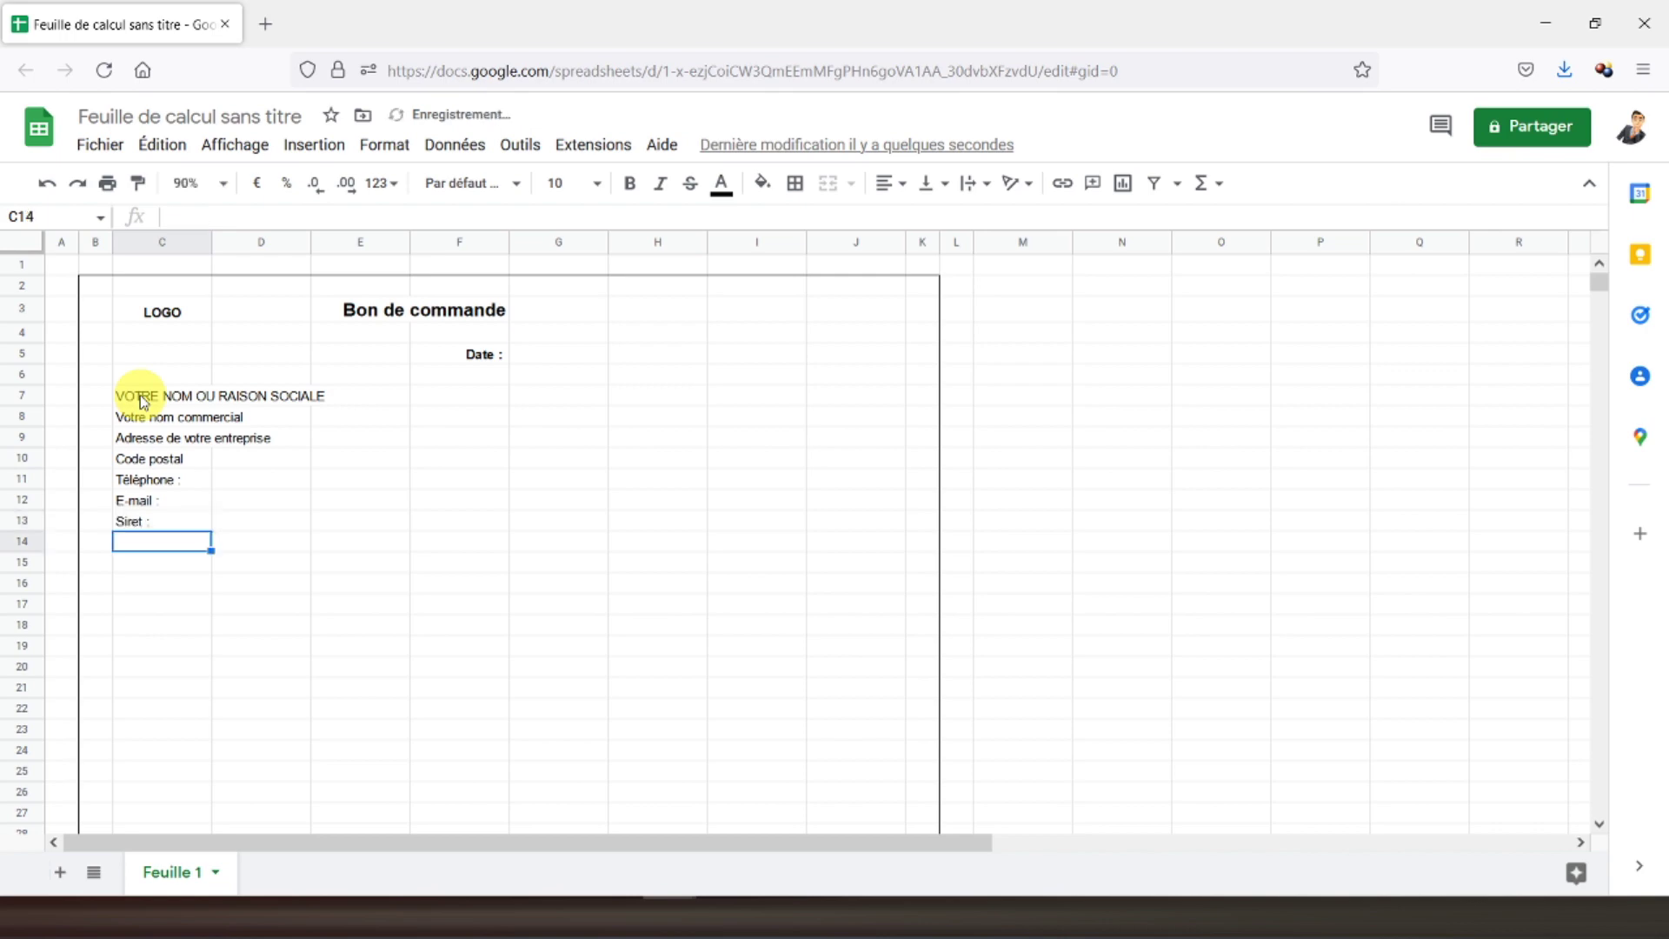
click(143, 400)
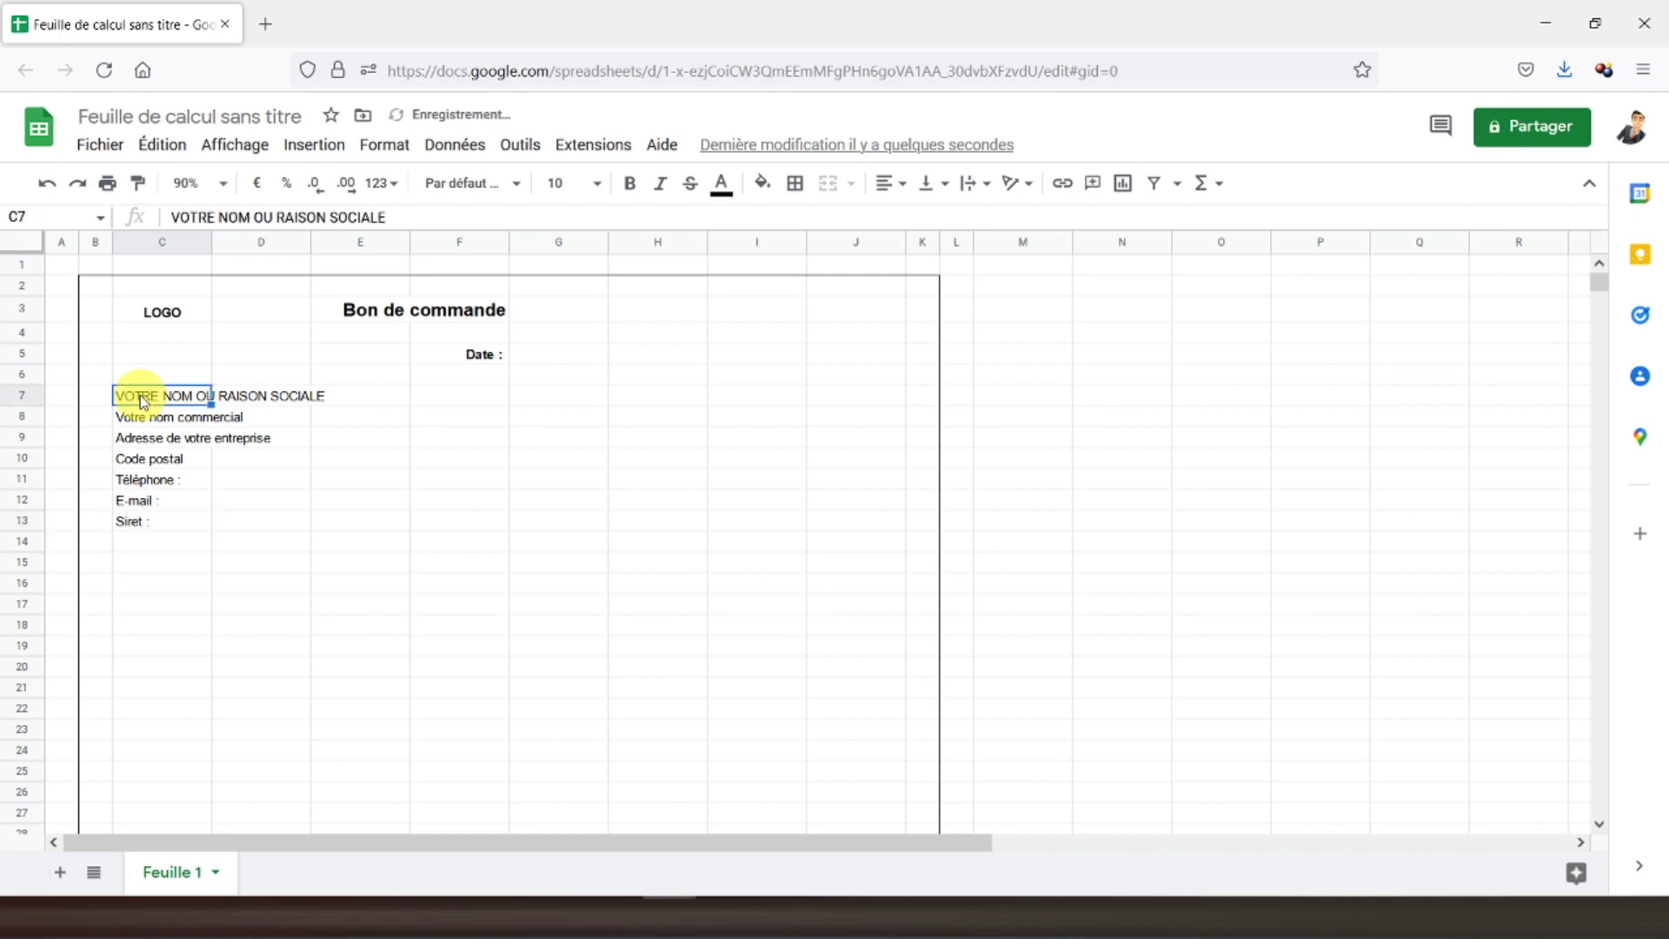
Bold the C7 and C8 company lines and change C10 to 'Code postal :'
click(630, 184)
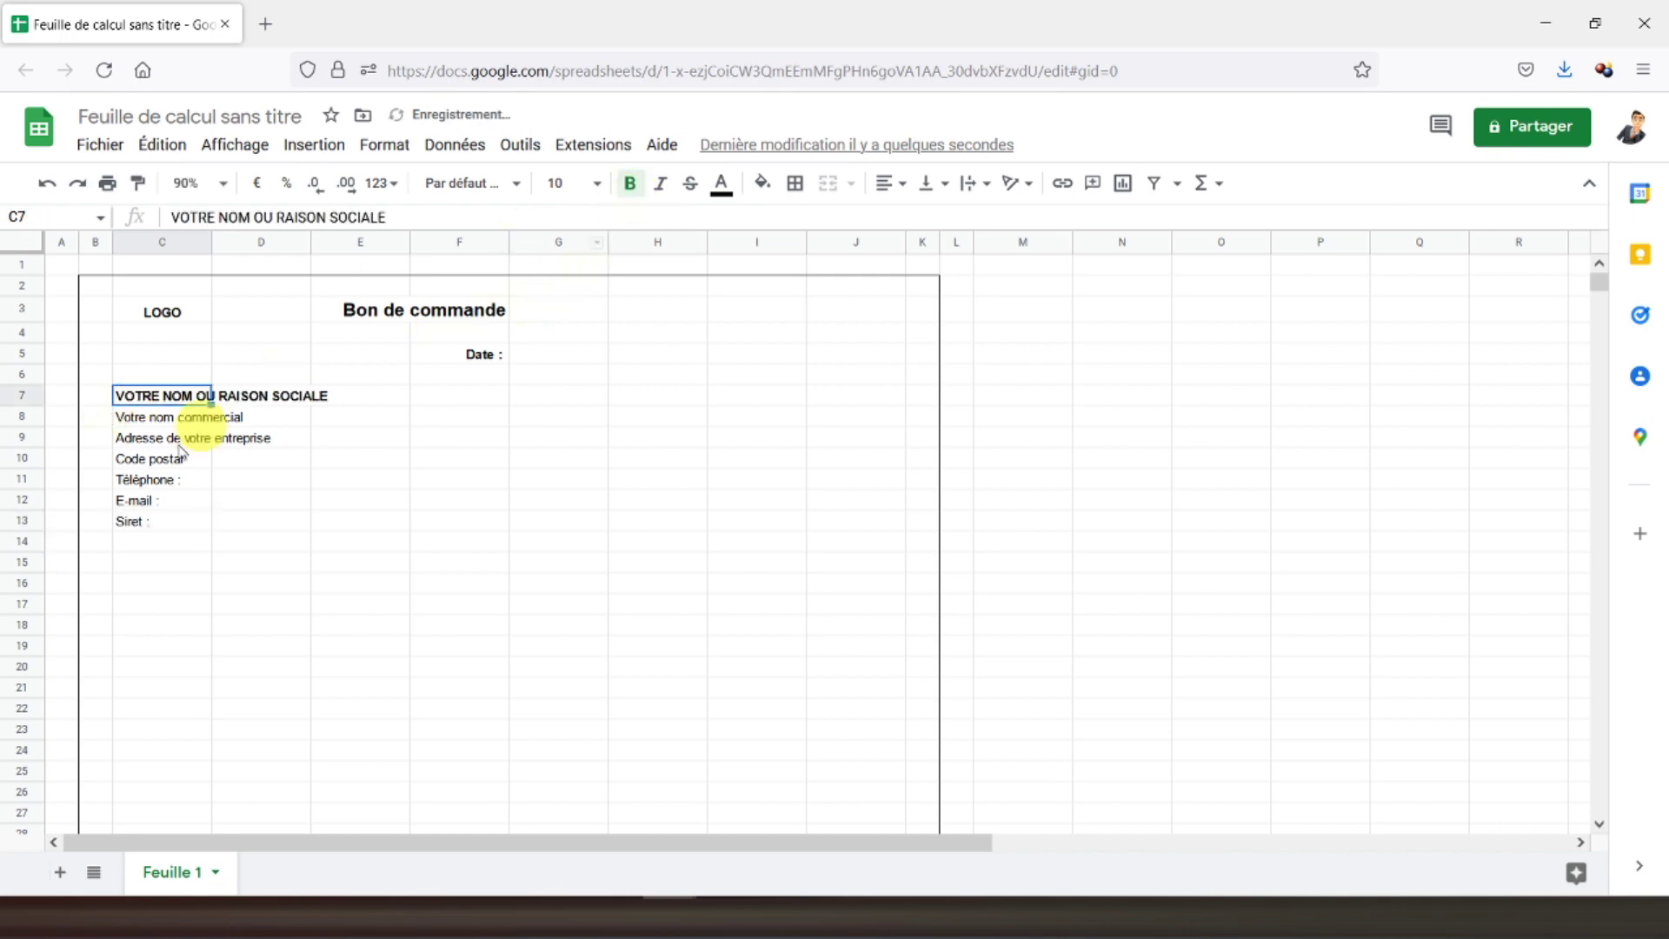
click(139, 419)
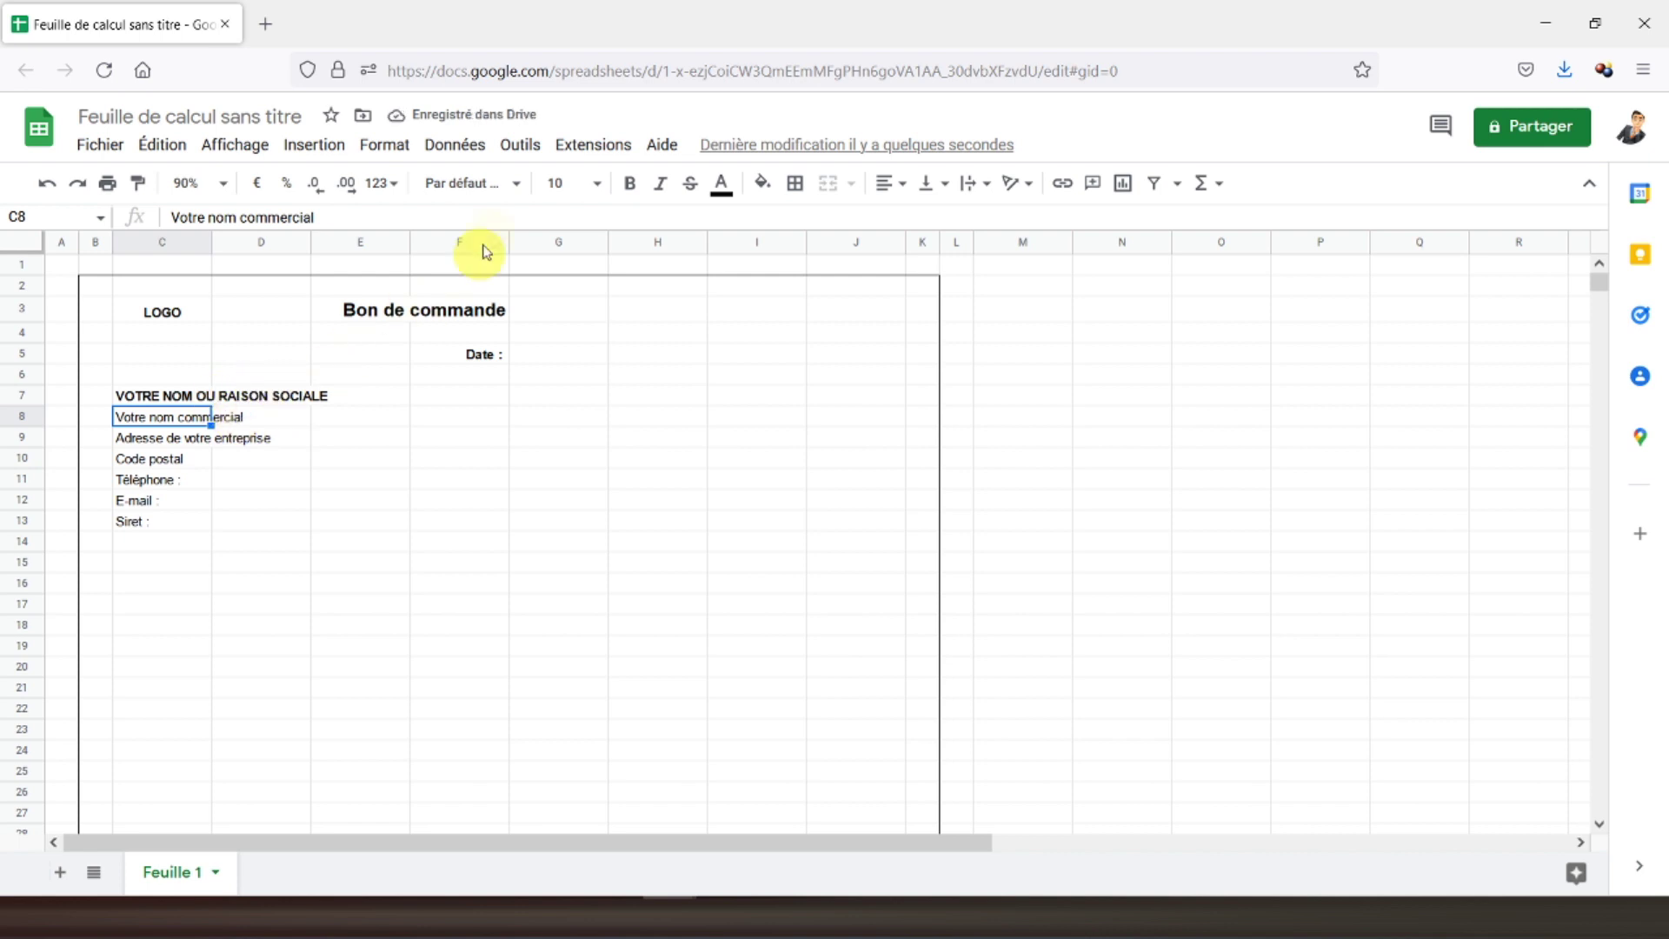
click(625, 200)
click(149, 461)
click(356, 220)
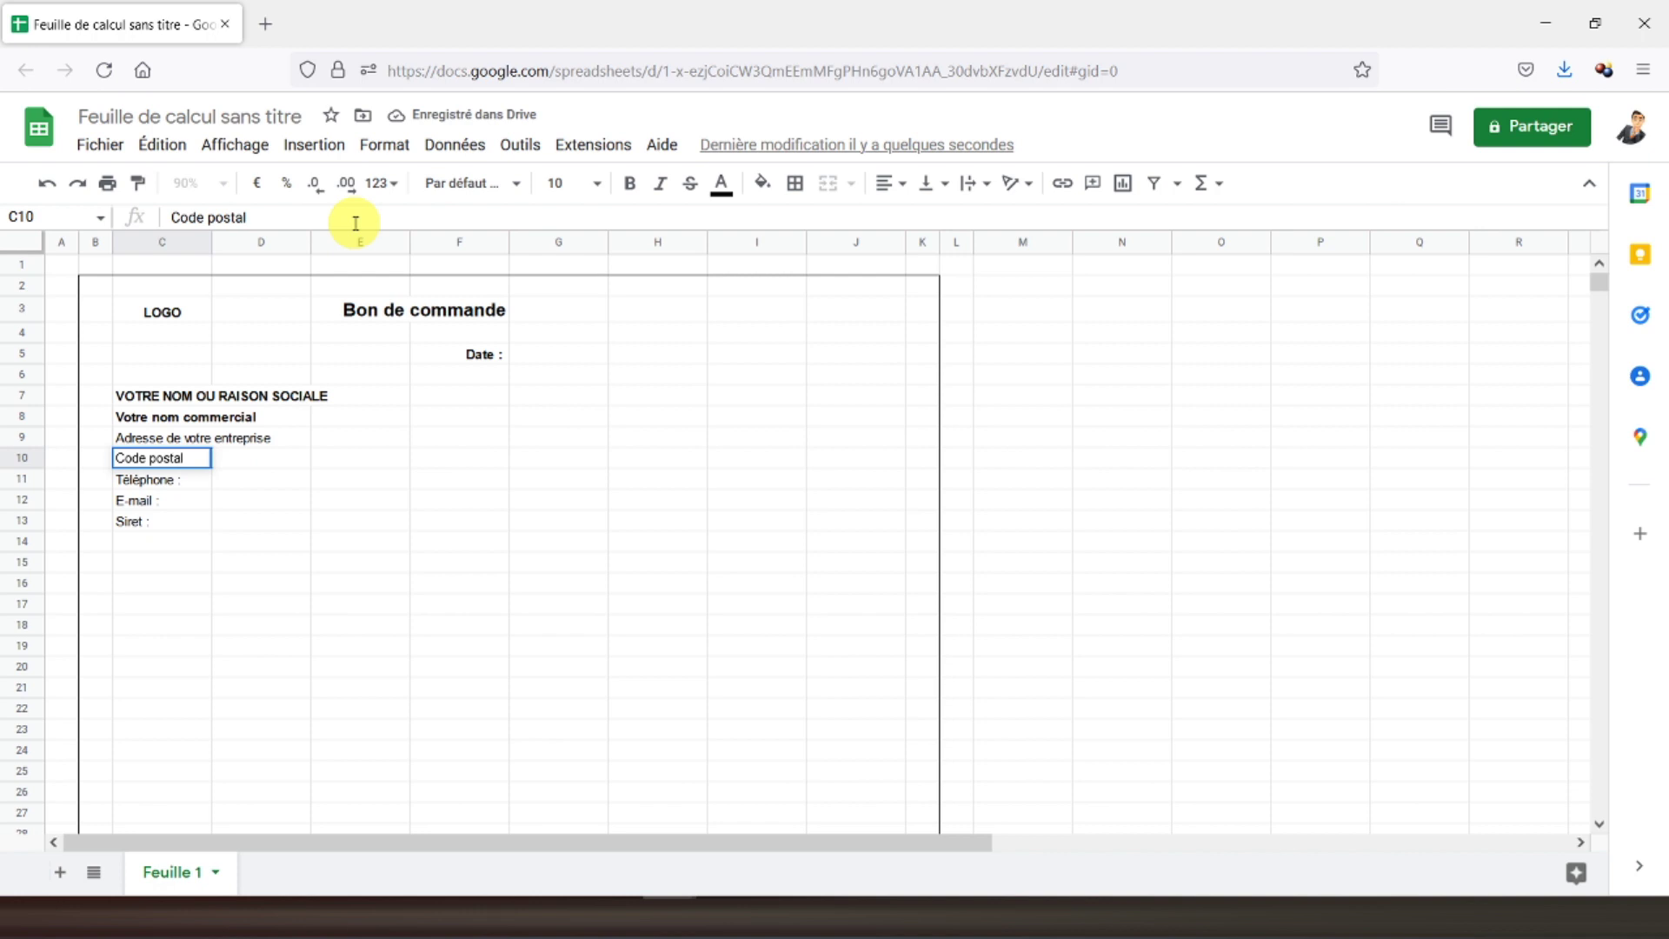
text(:)
key(Return)
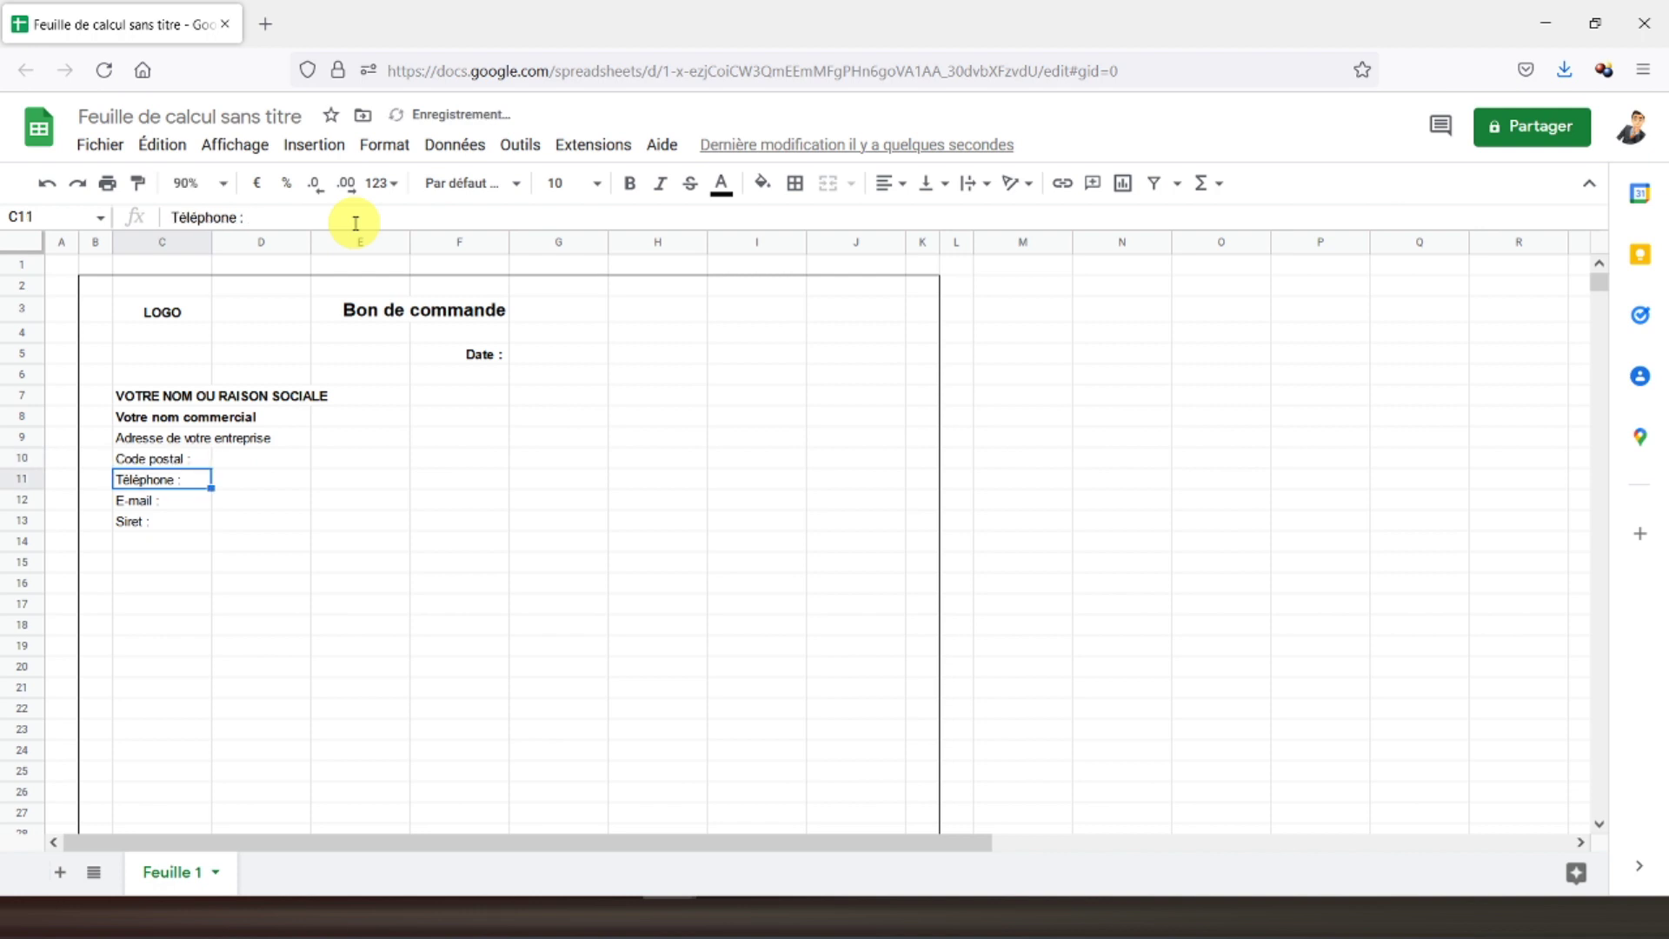
click(484, 400)
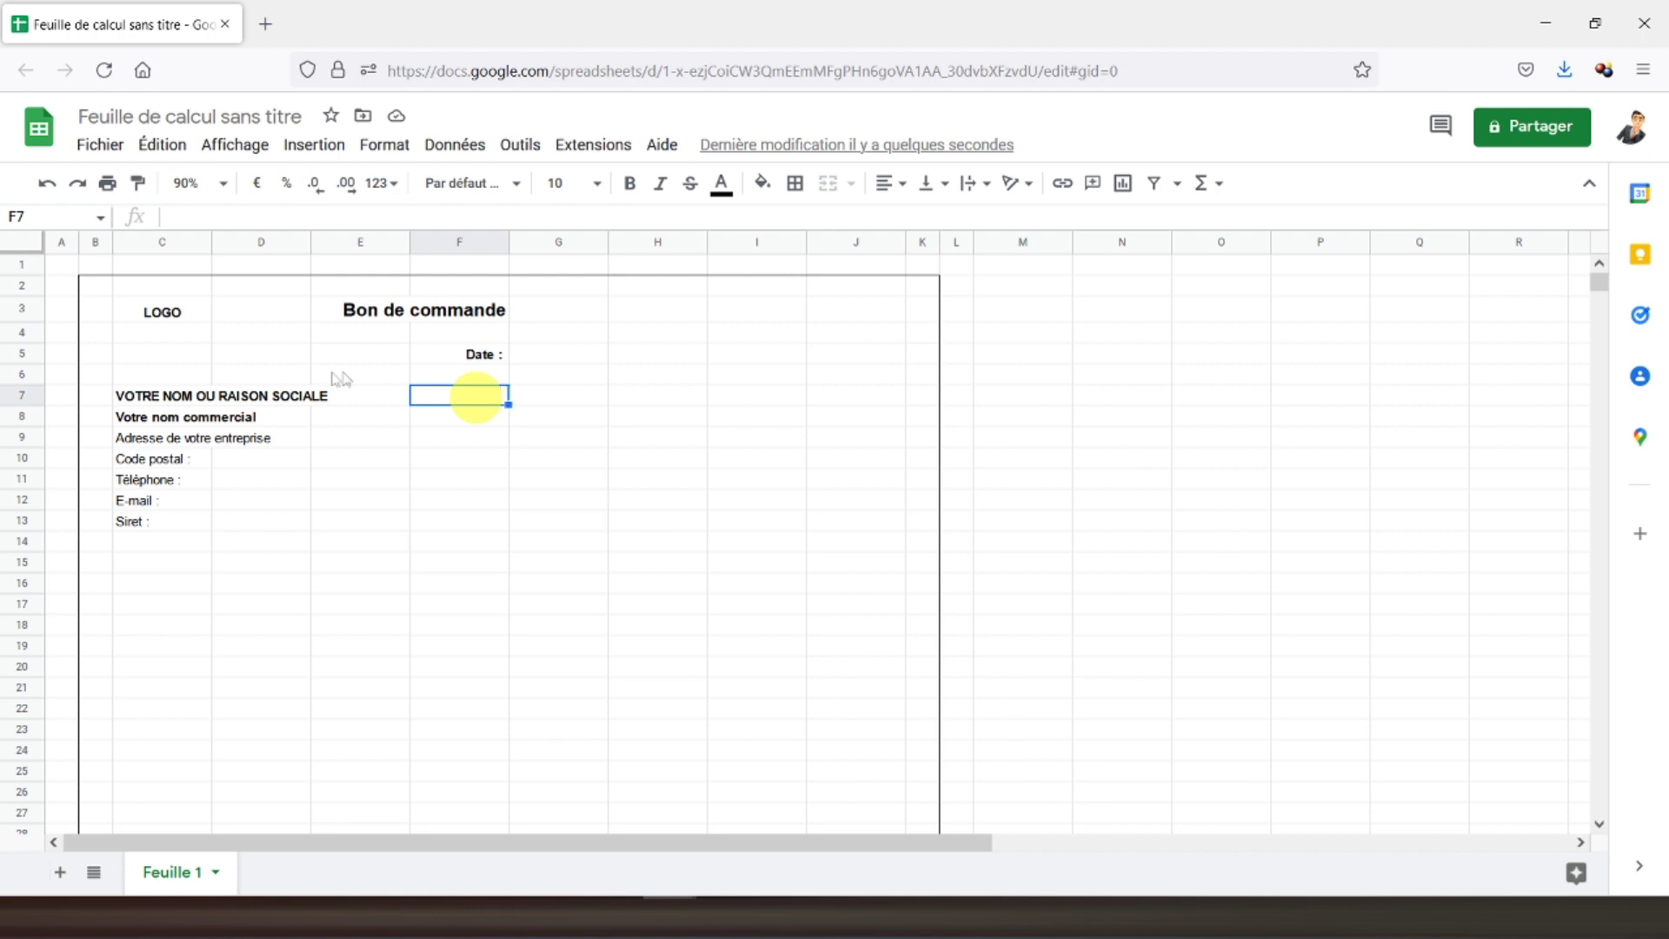
Widen column D by dragging its border right, then select E7:J13
drag(311, 245, 360, 242)
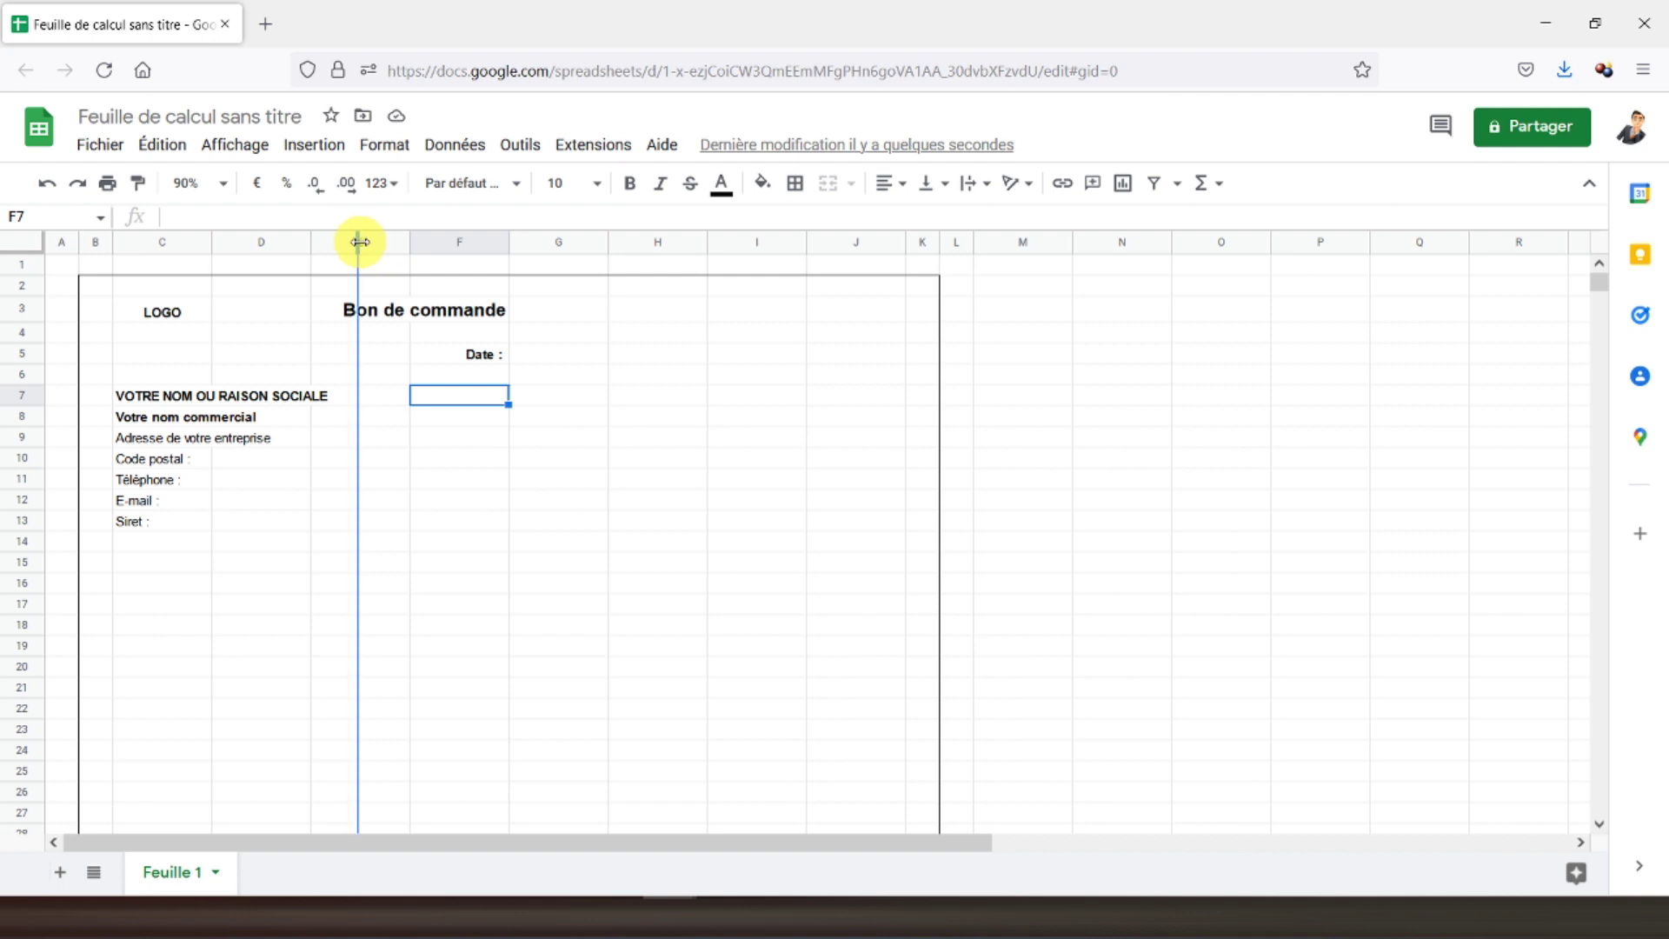
drag(359, 242, 375, 236)
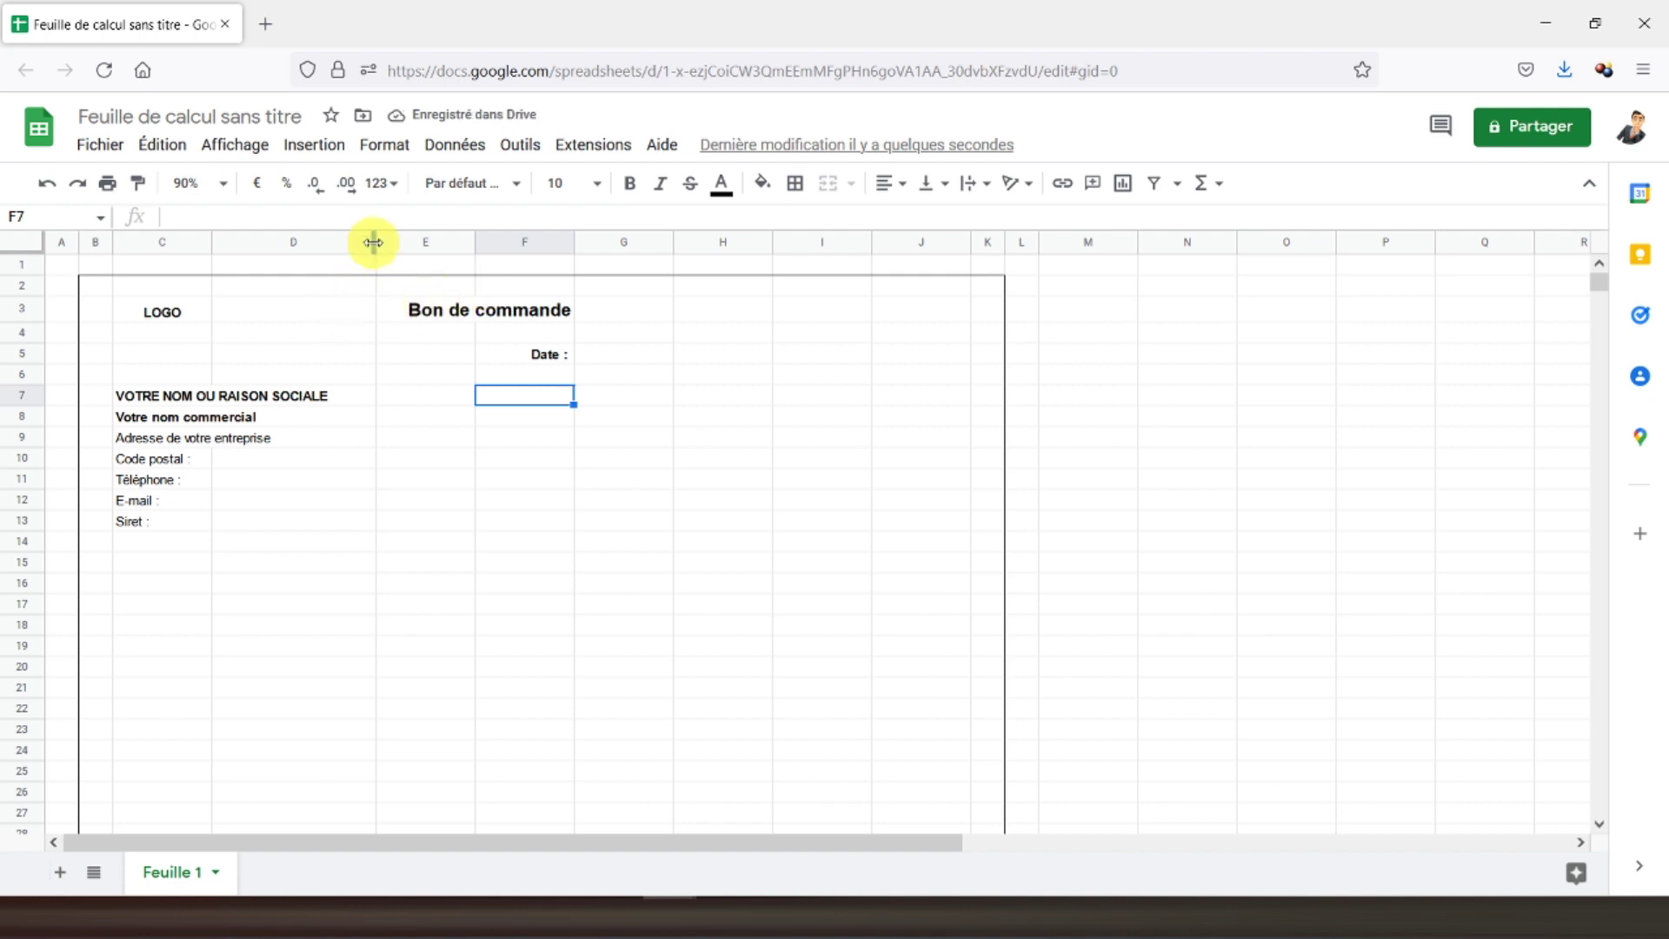
drag(373, 242, 368, 243)
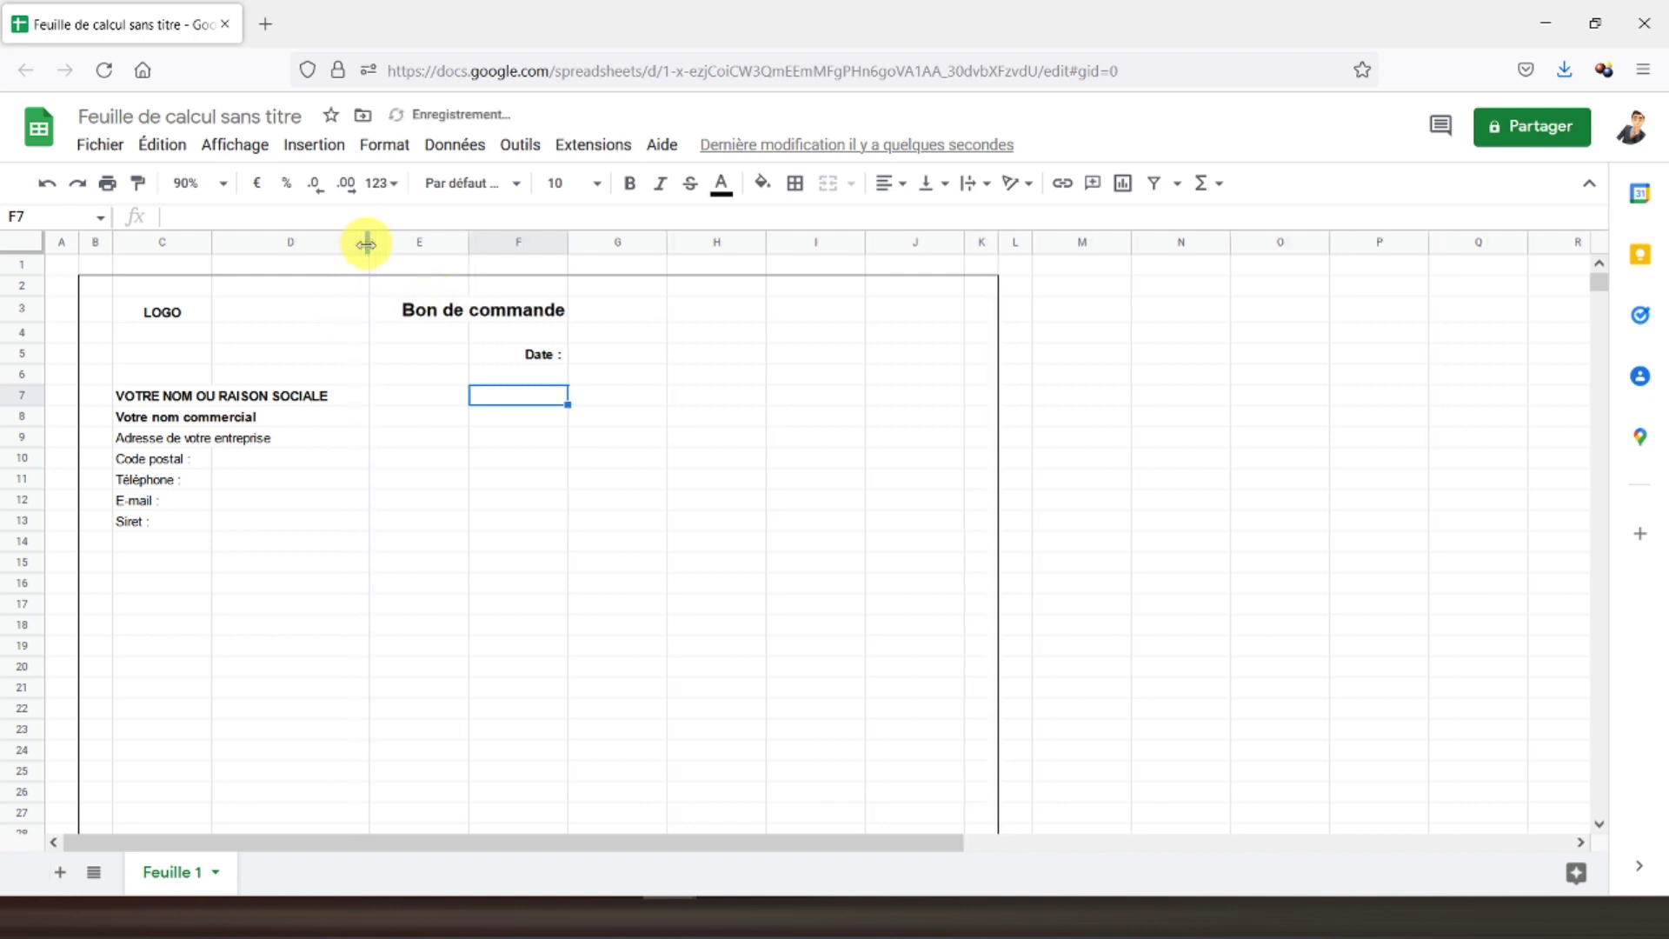
click(424, 396)
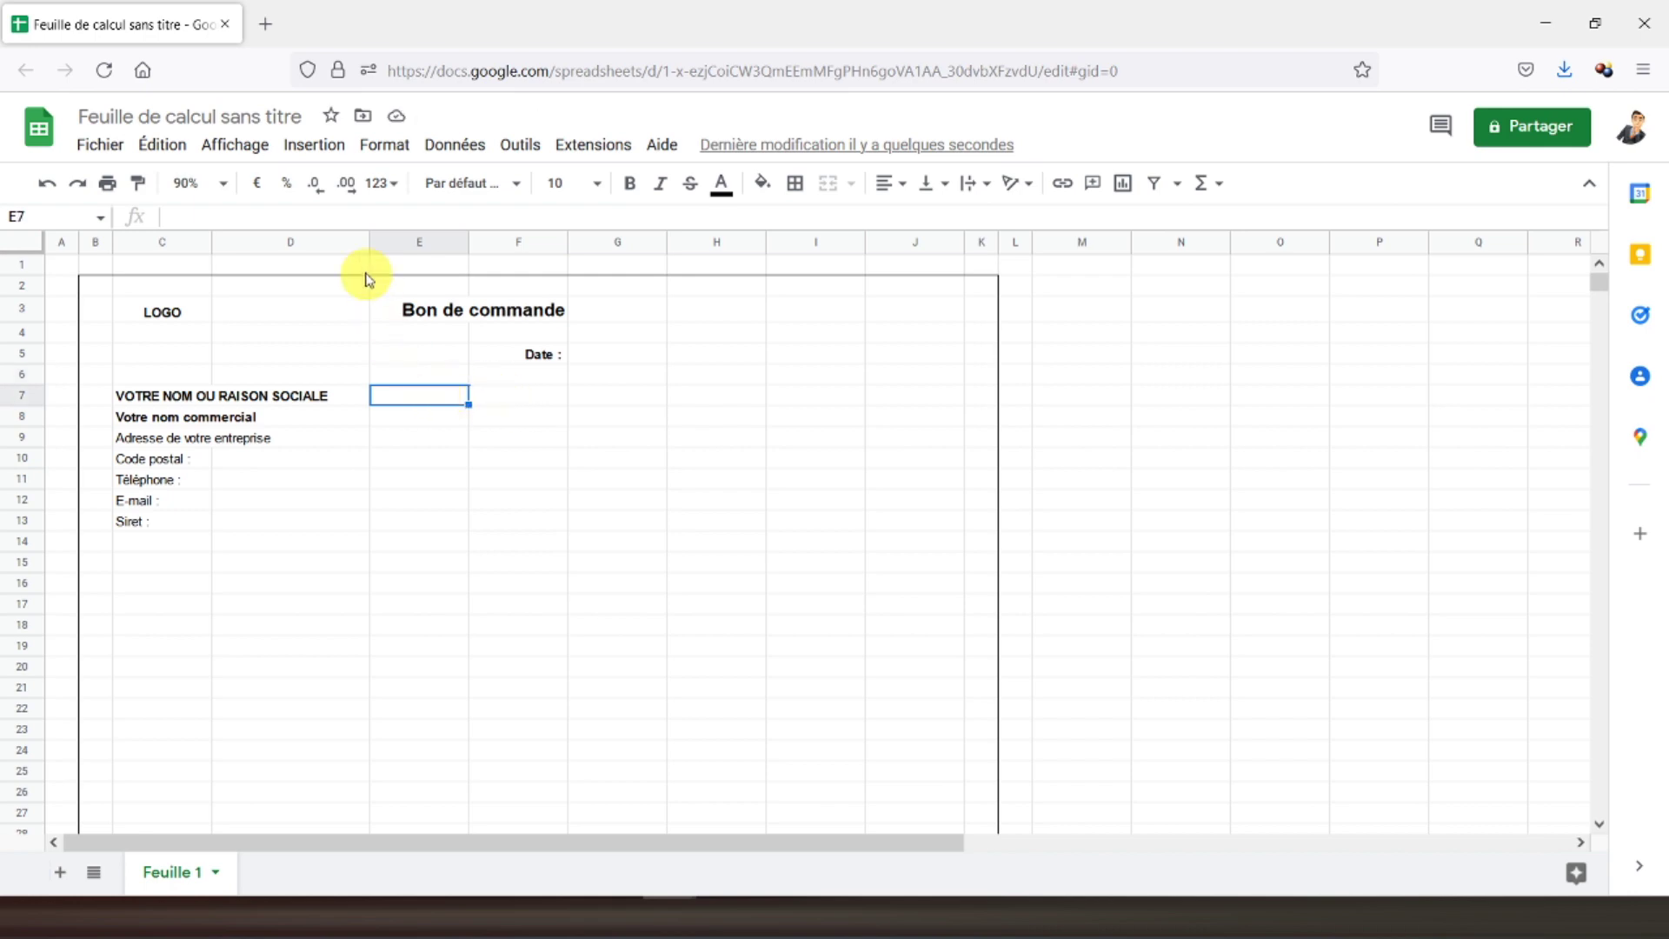
drag(369, 241, 429, 242)
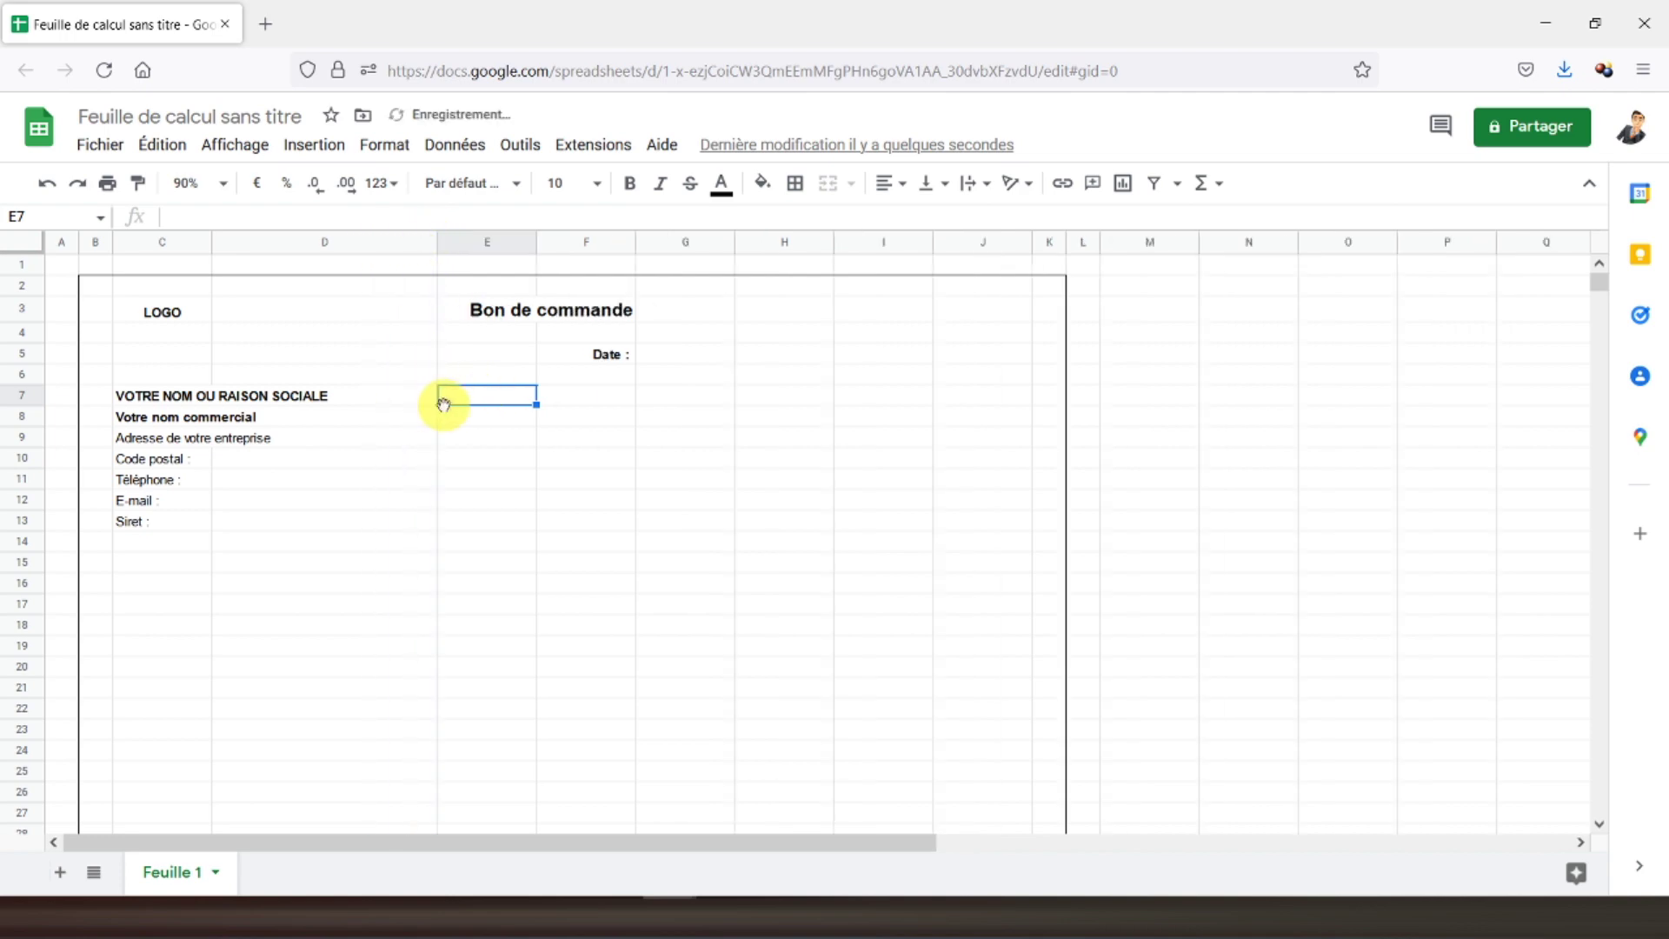
mouse_move(467, 406)
mouse_down()
mouse_move(969, 505)
mouse_move(977, 527)
mouse_up()
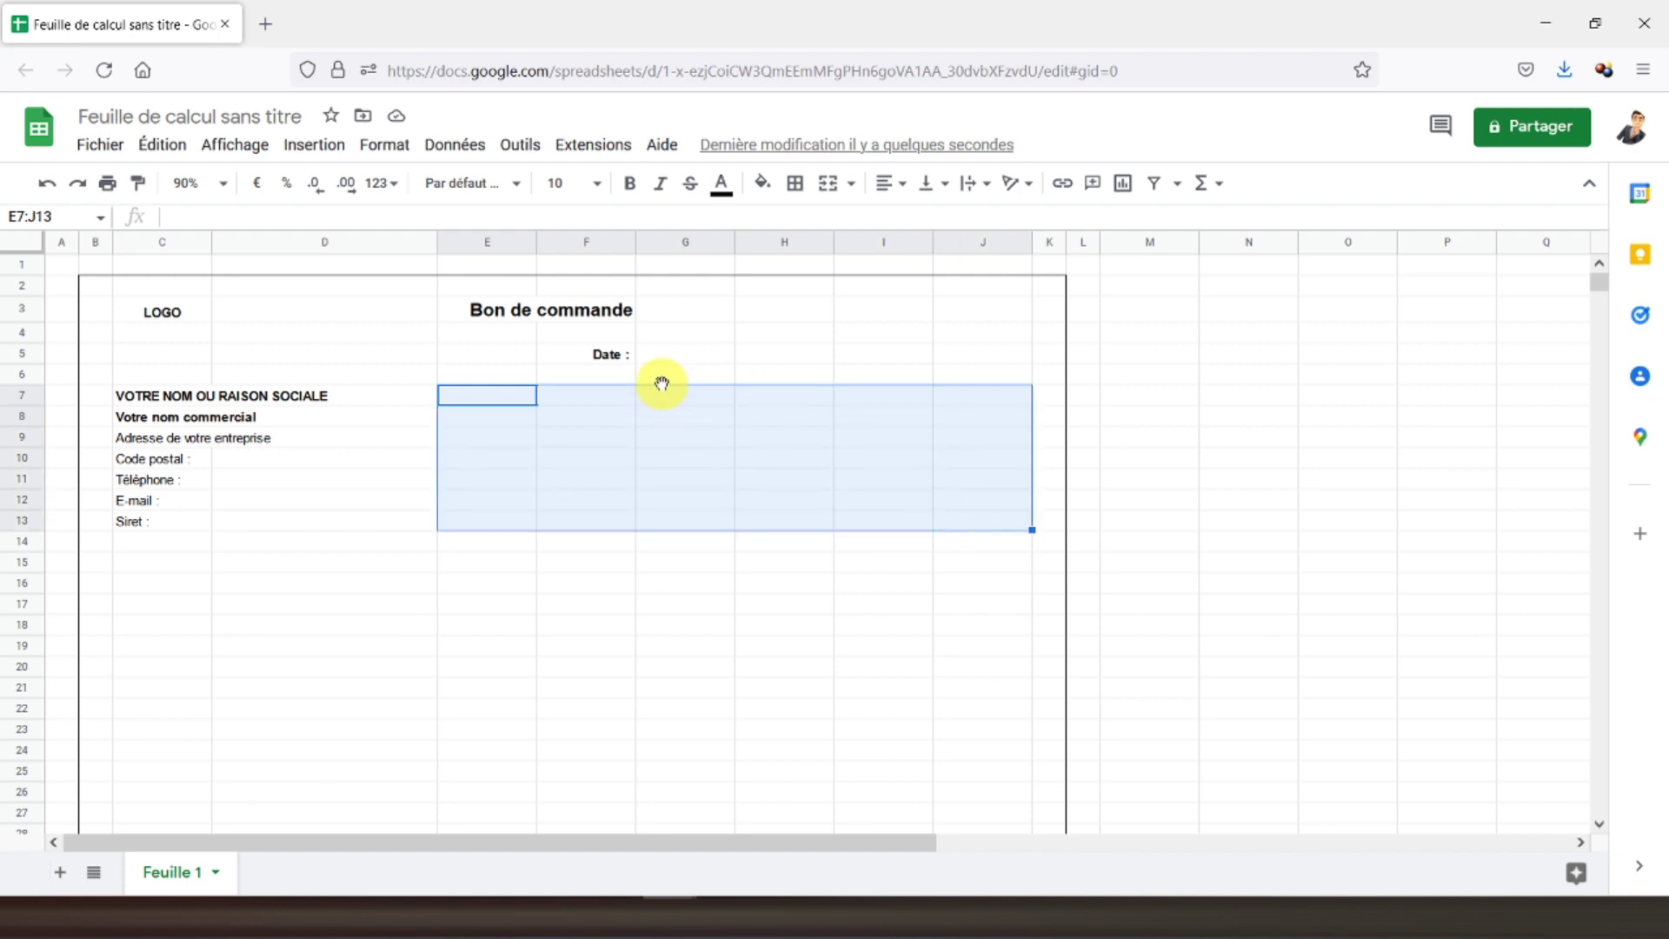
Draw an outer border around E7:J13 for the recipient box
click(795, 183)
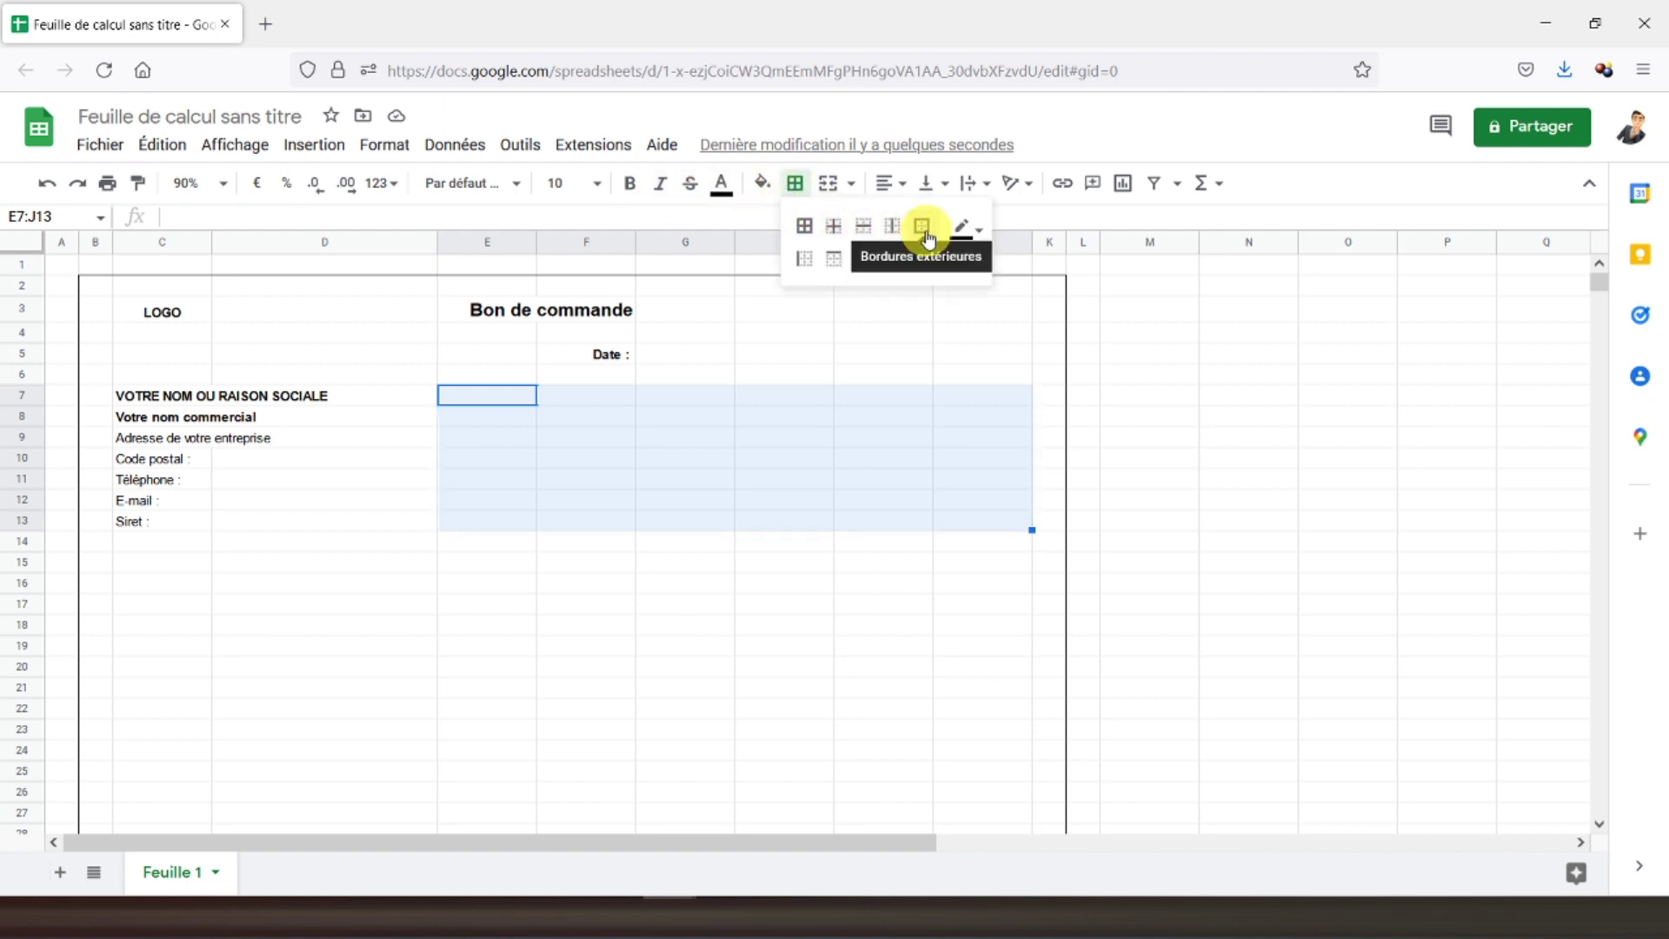
click(921, 228)
click(491, 402)
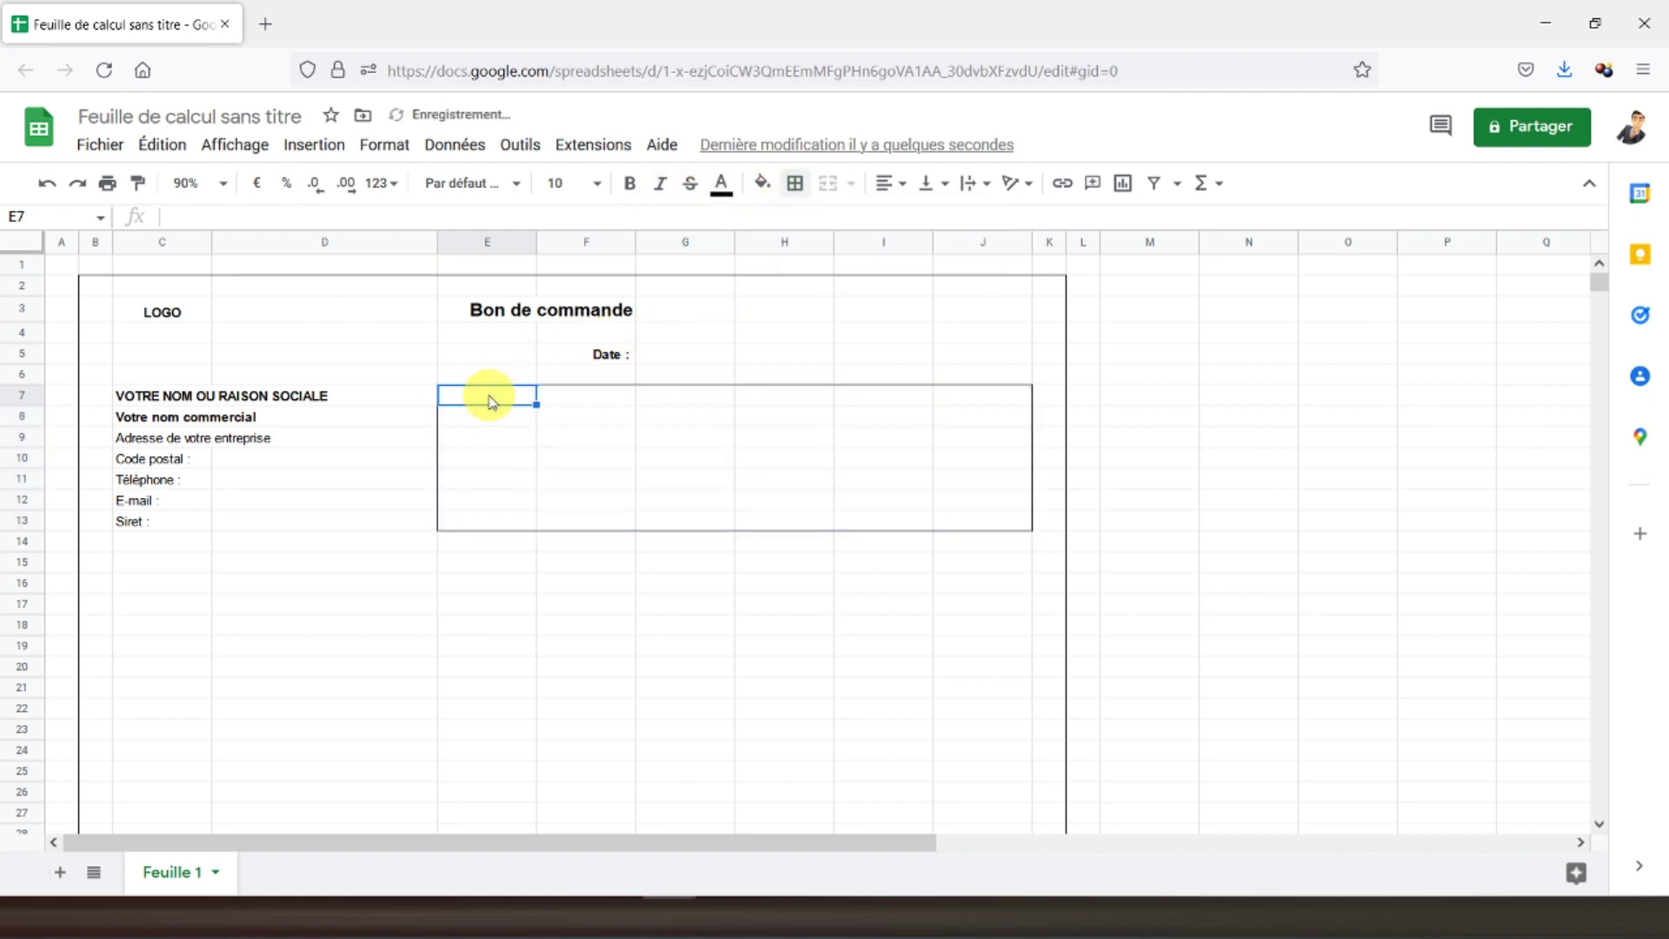
Add bold labels 'A :' in E7 and 'Adresse :' in E9
text(A :)
key(Return)
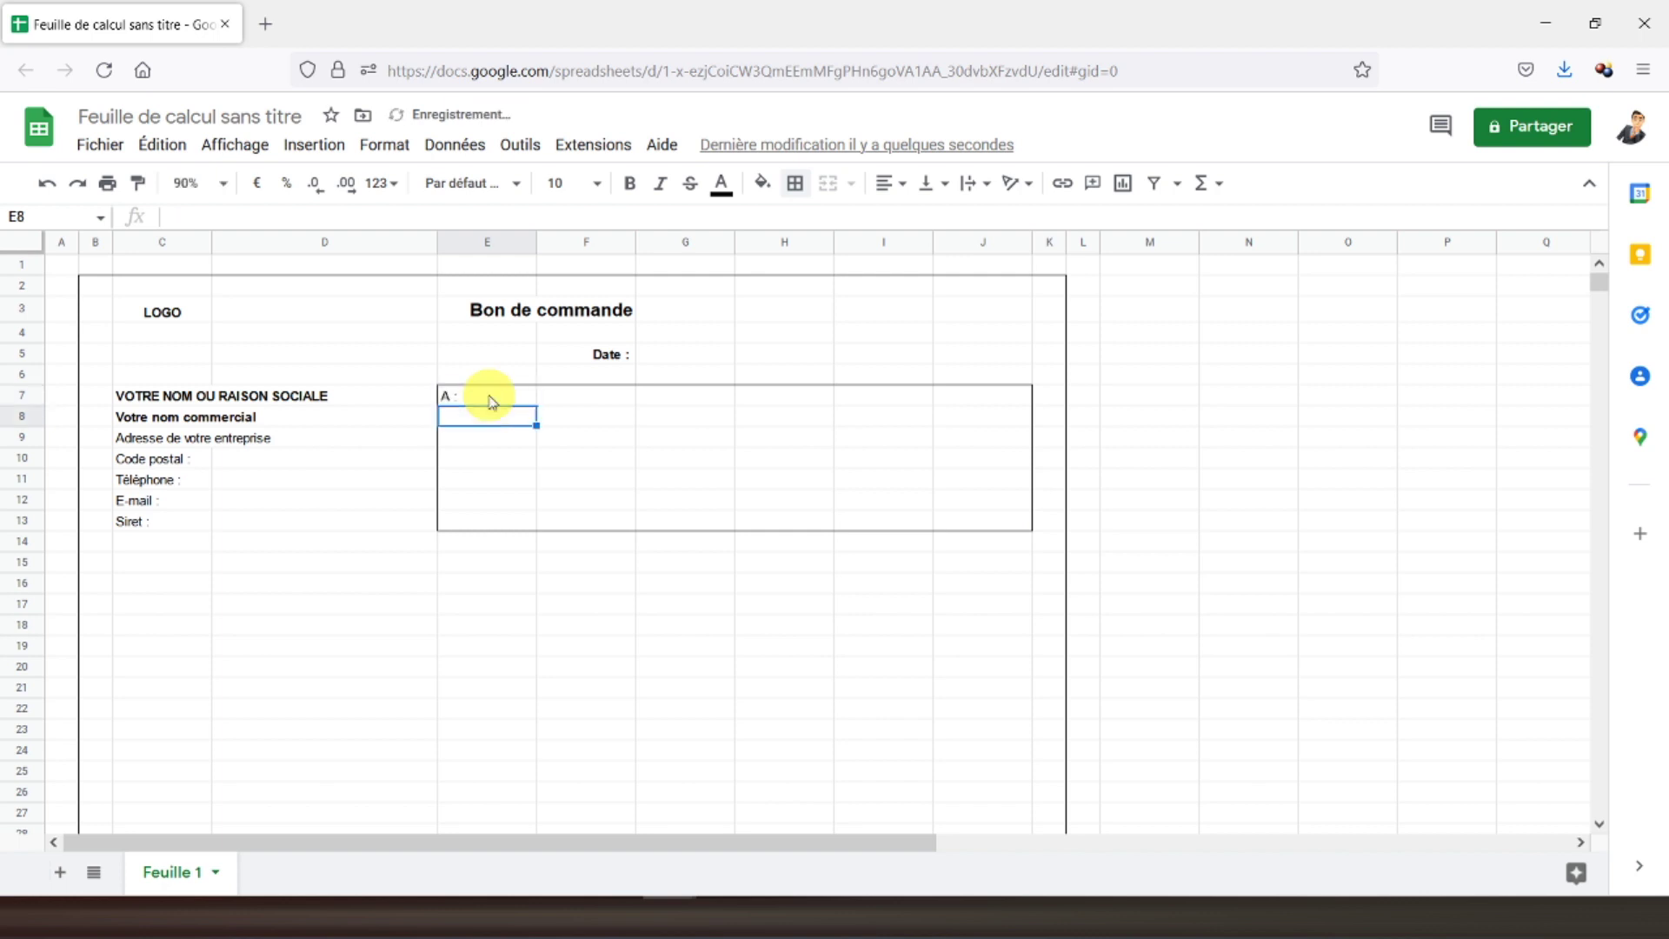
click(491, 402)
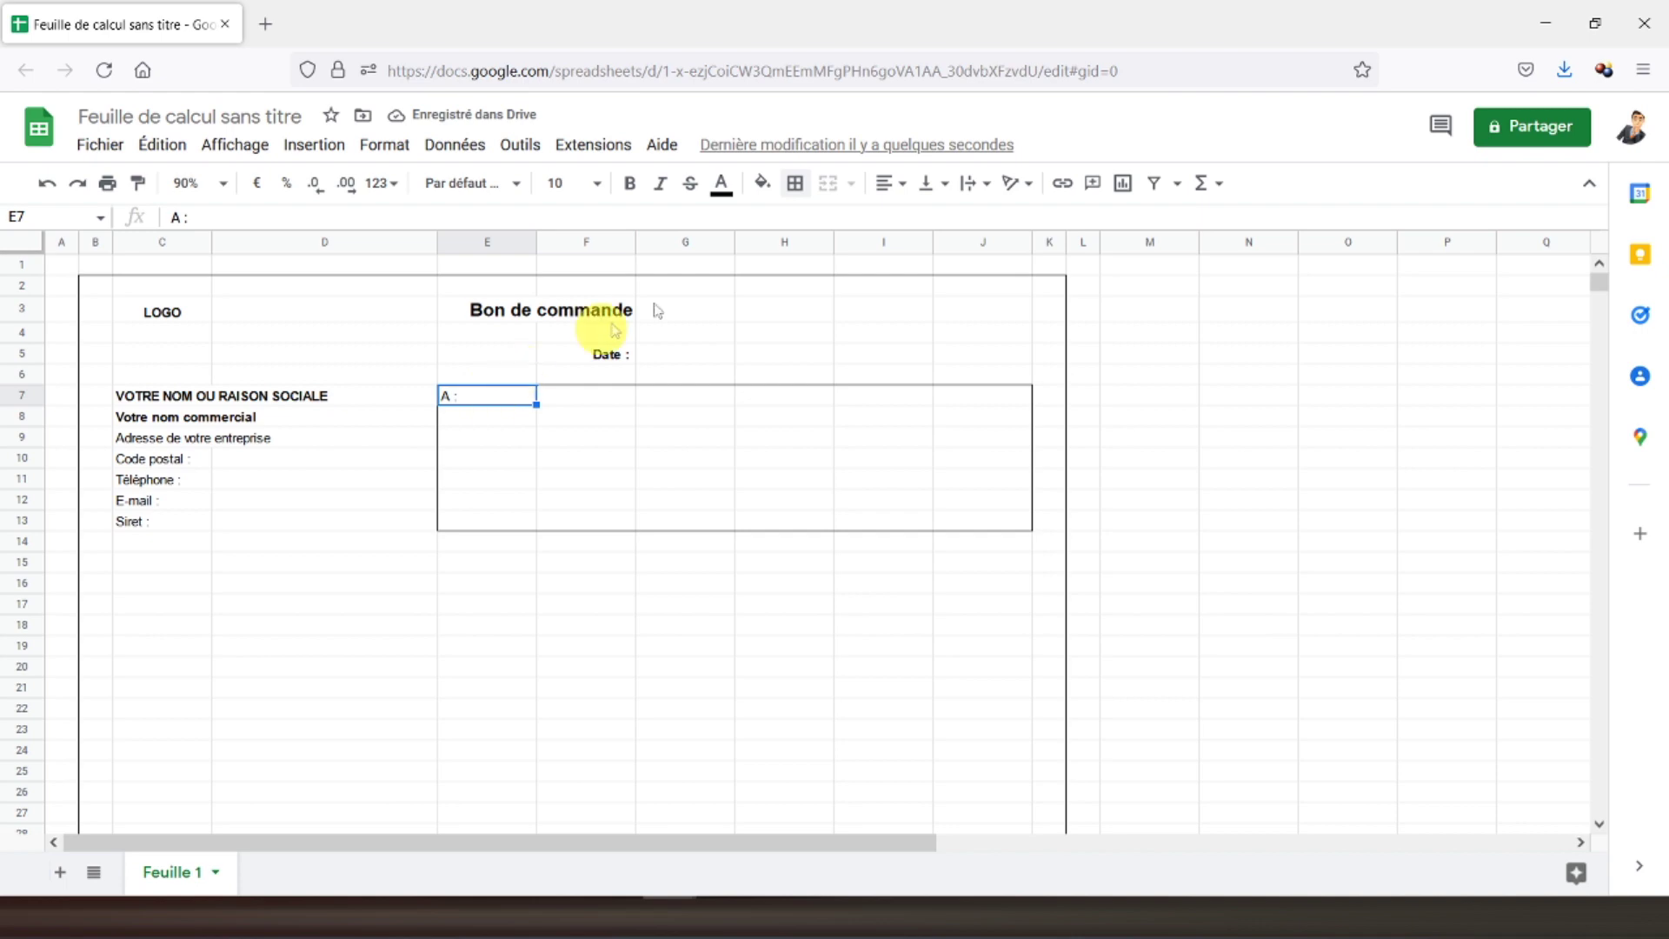
click(630, 182)
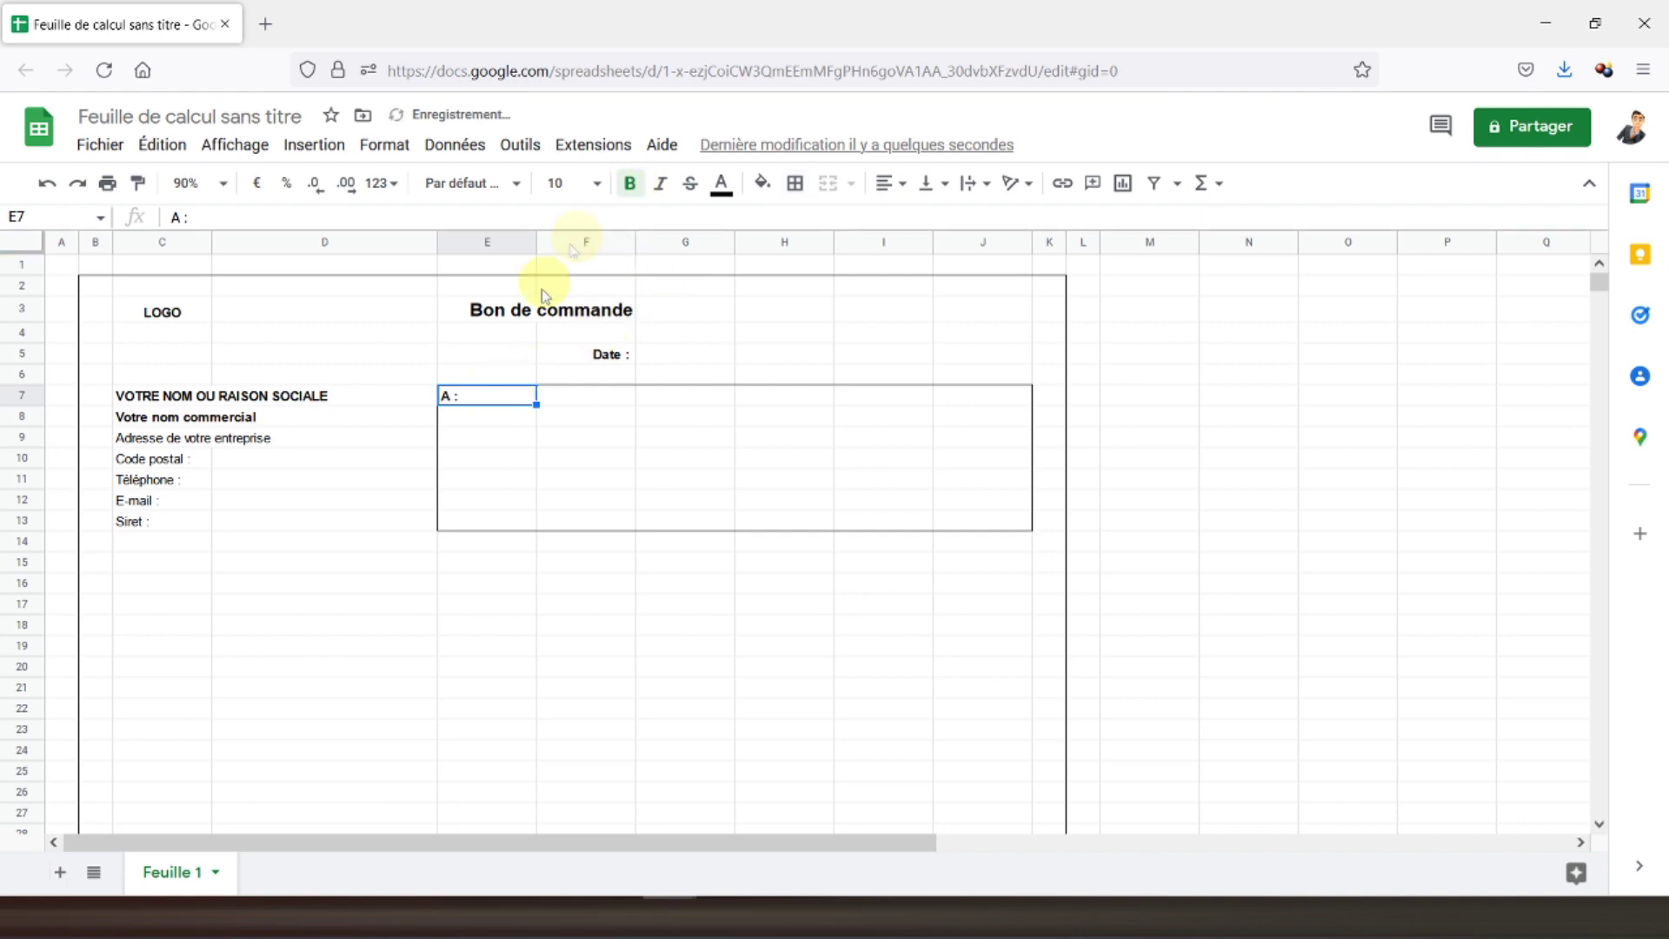
click(596, 400)
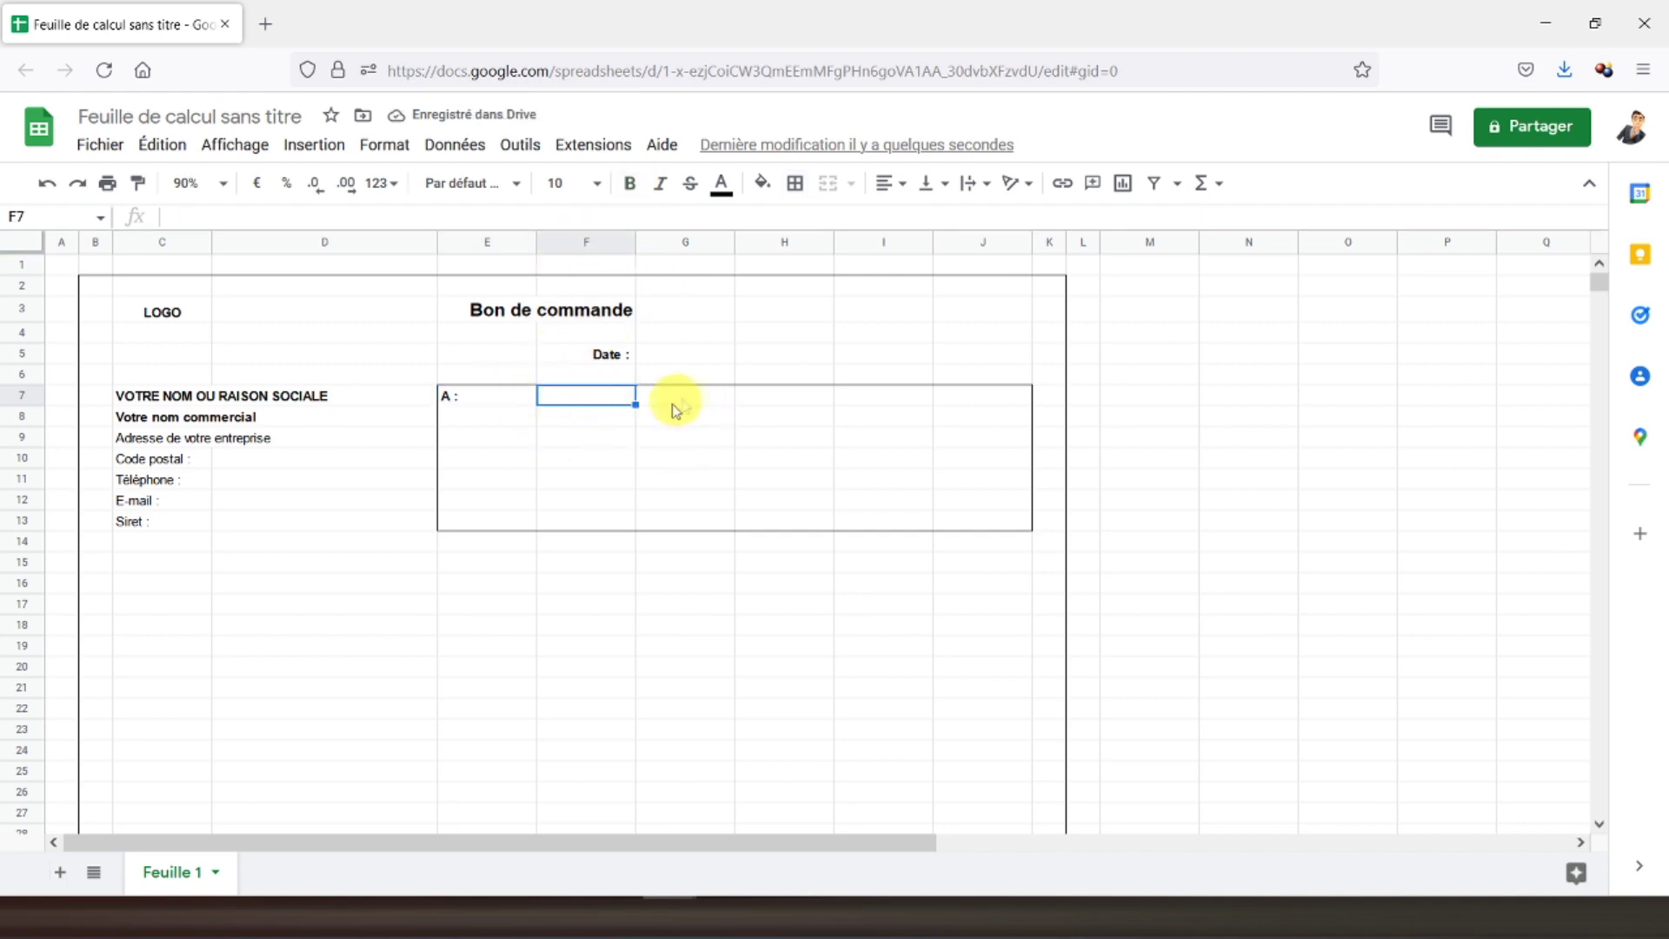
click(473, 451)
text(Adresse :)
key(Return)
click(473, 445)
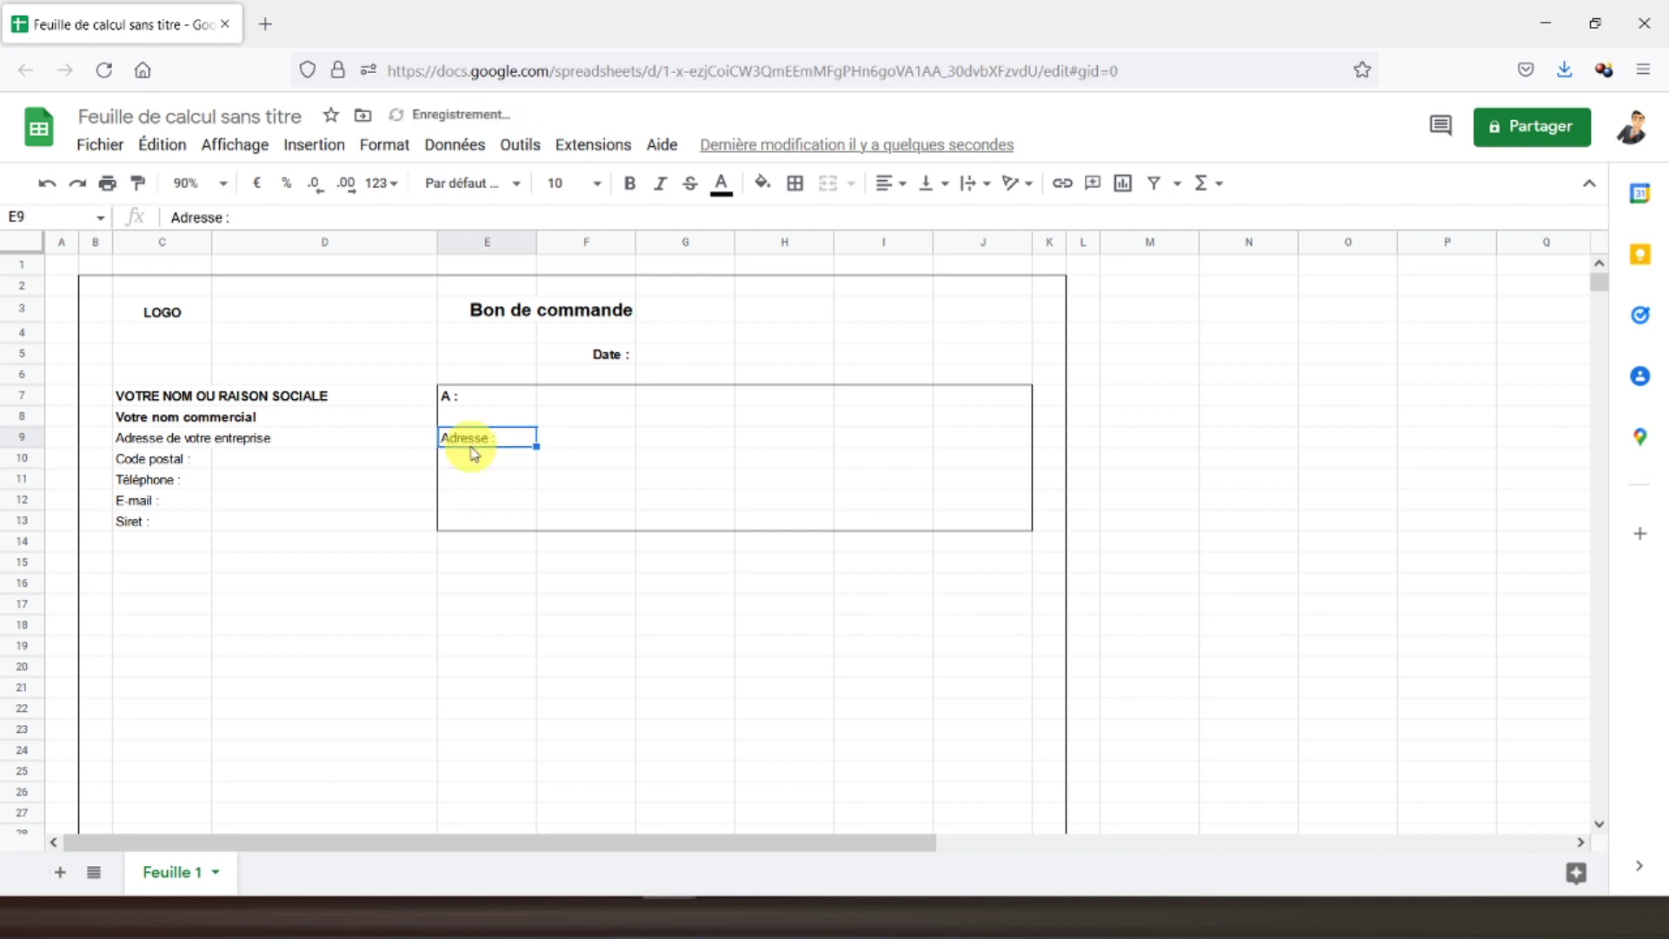
click(630, 182)
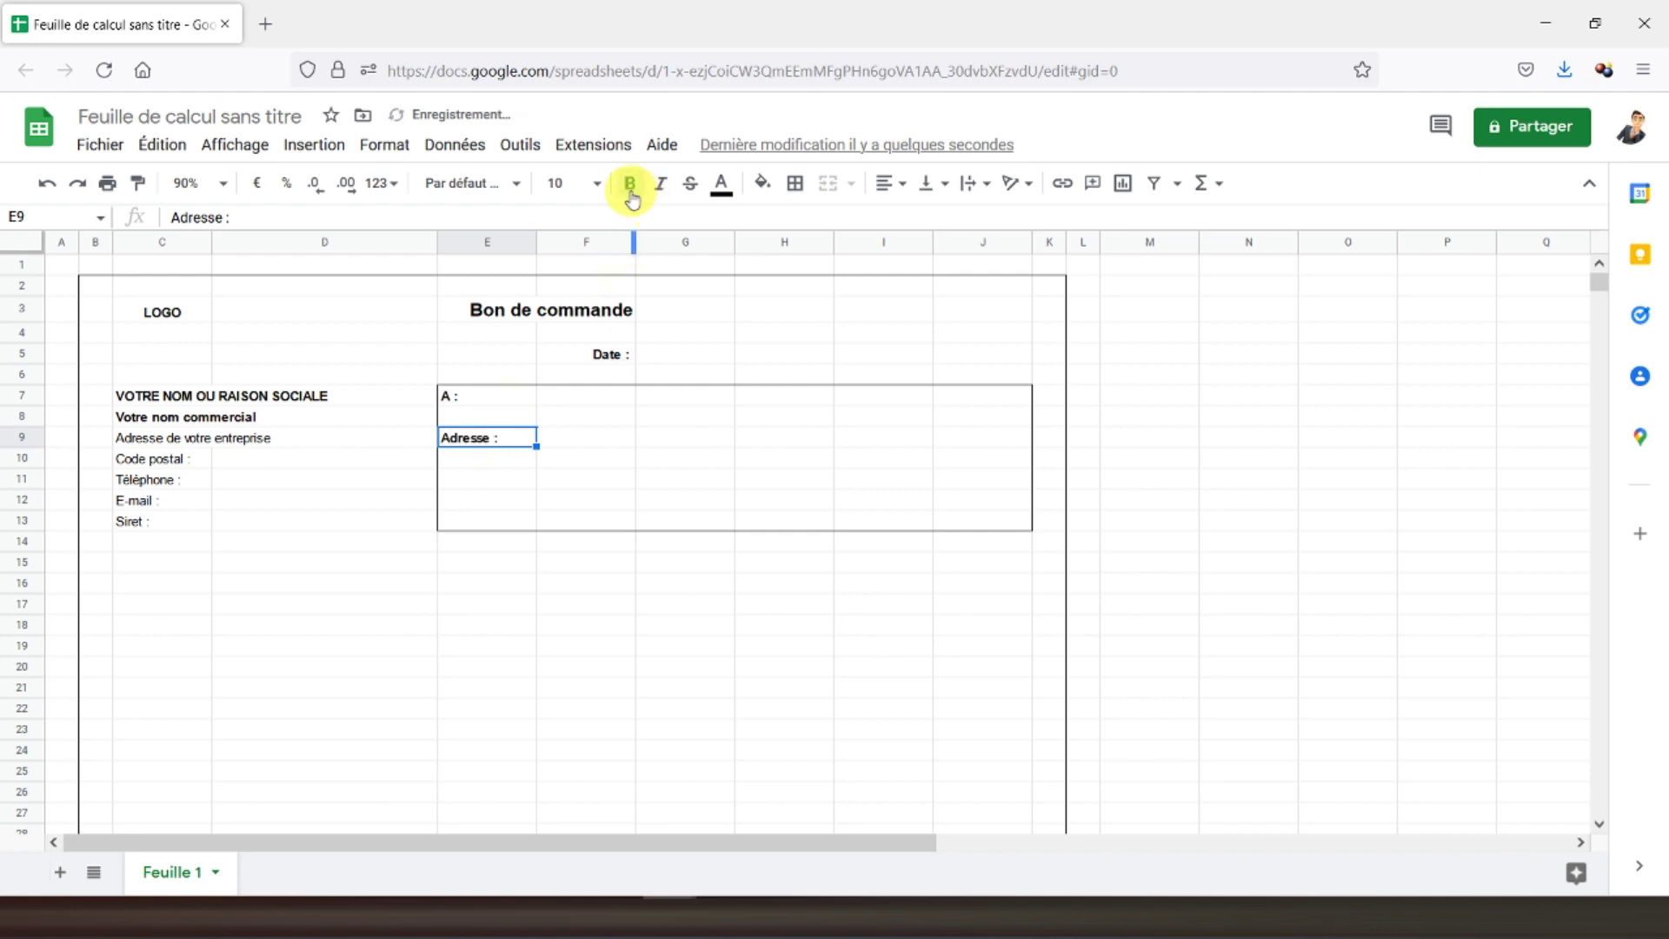
Add 'Téléphone :' and 'E-mail :' in F11:F12, right-aligned and bold
click(565, 489)
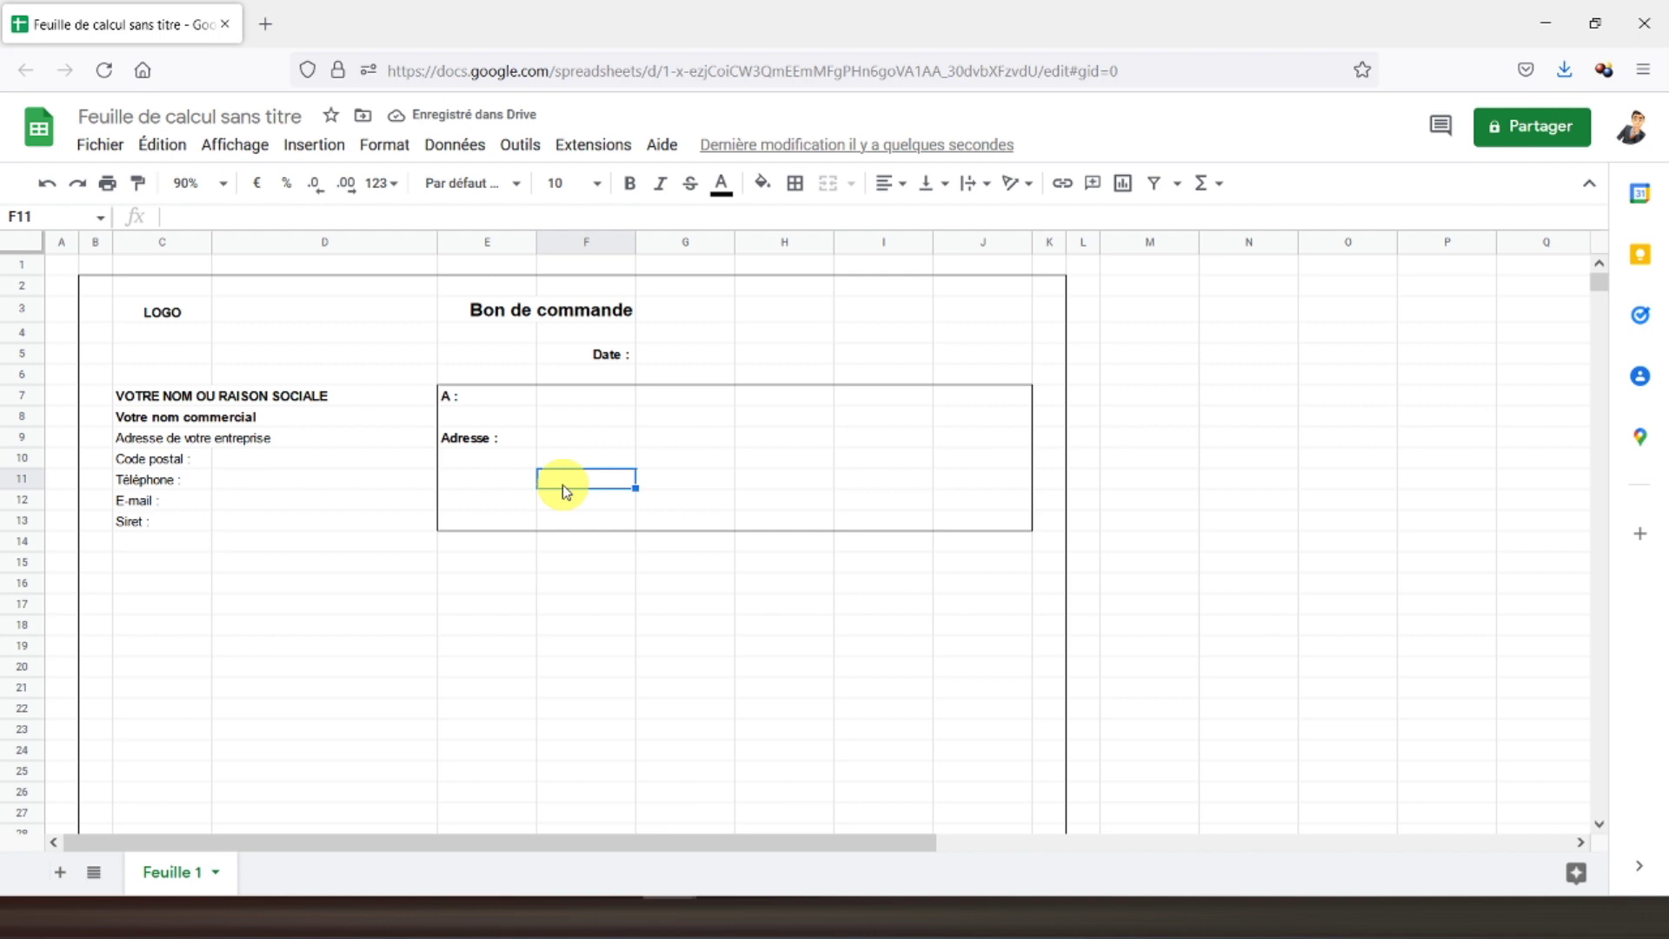
text(T)
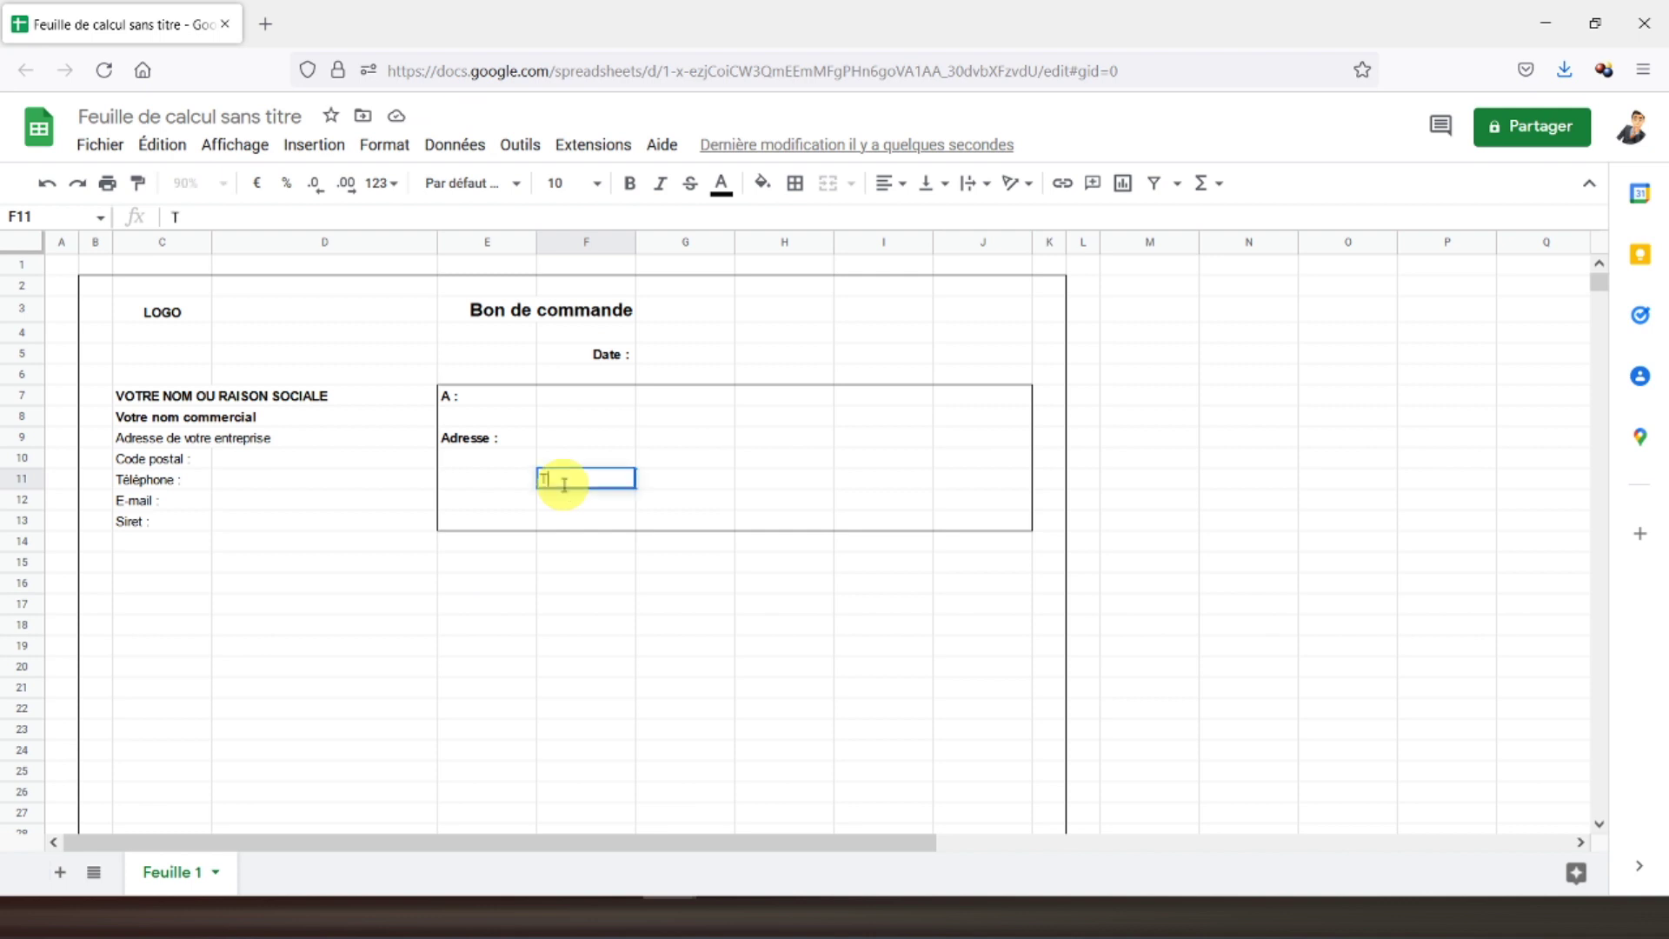
text(éléphone)
key(Return)
text(E-mail :)
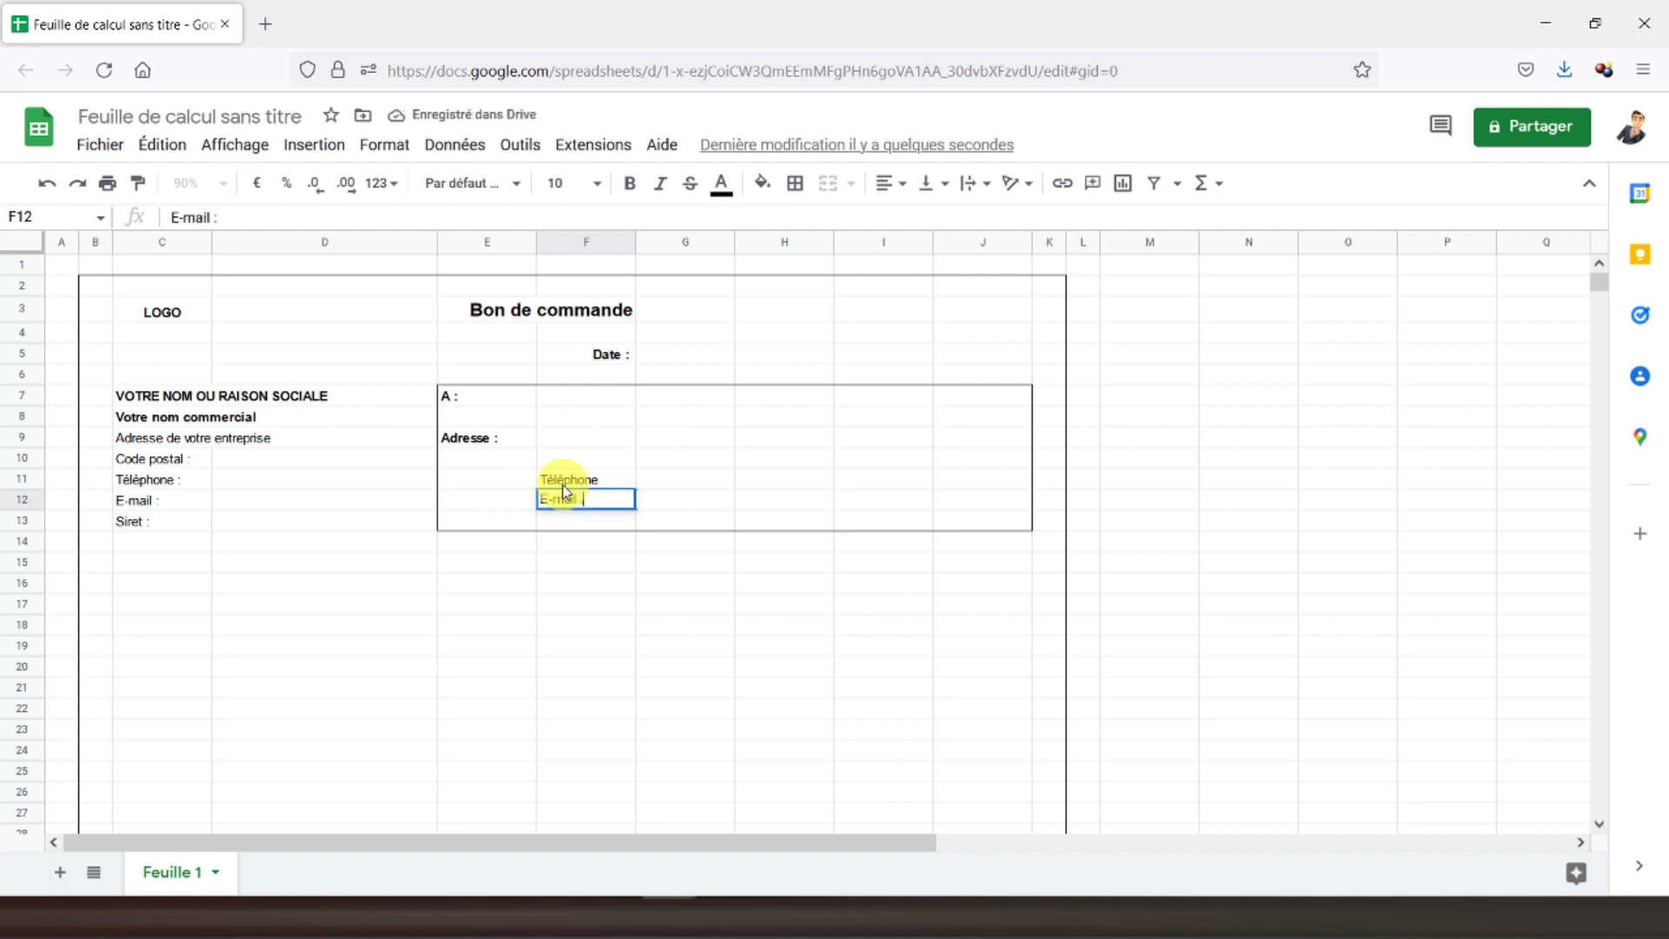
key(Return)
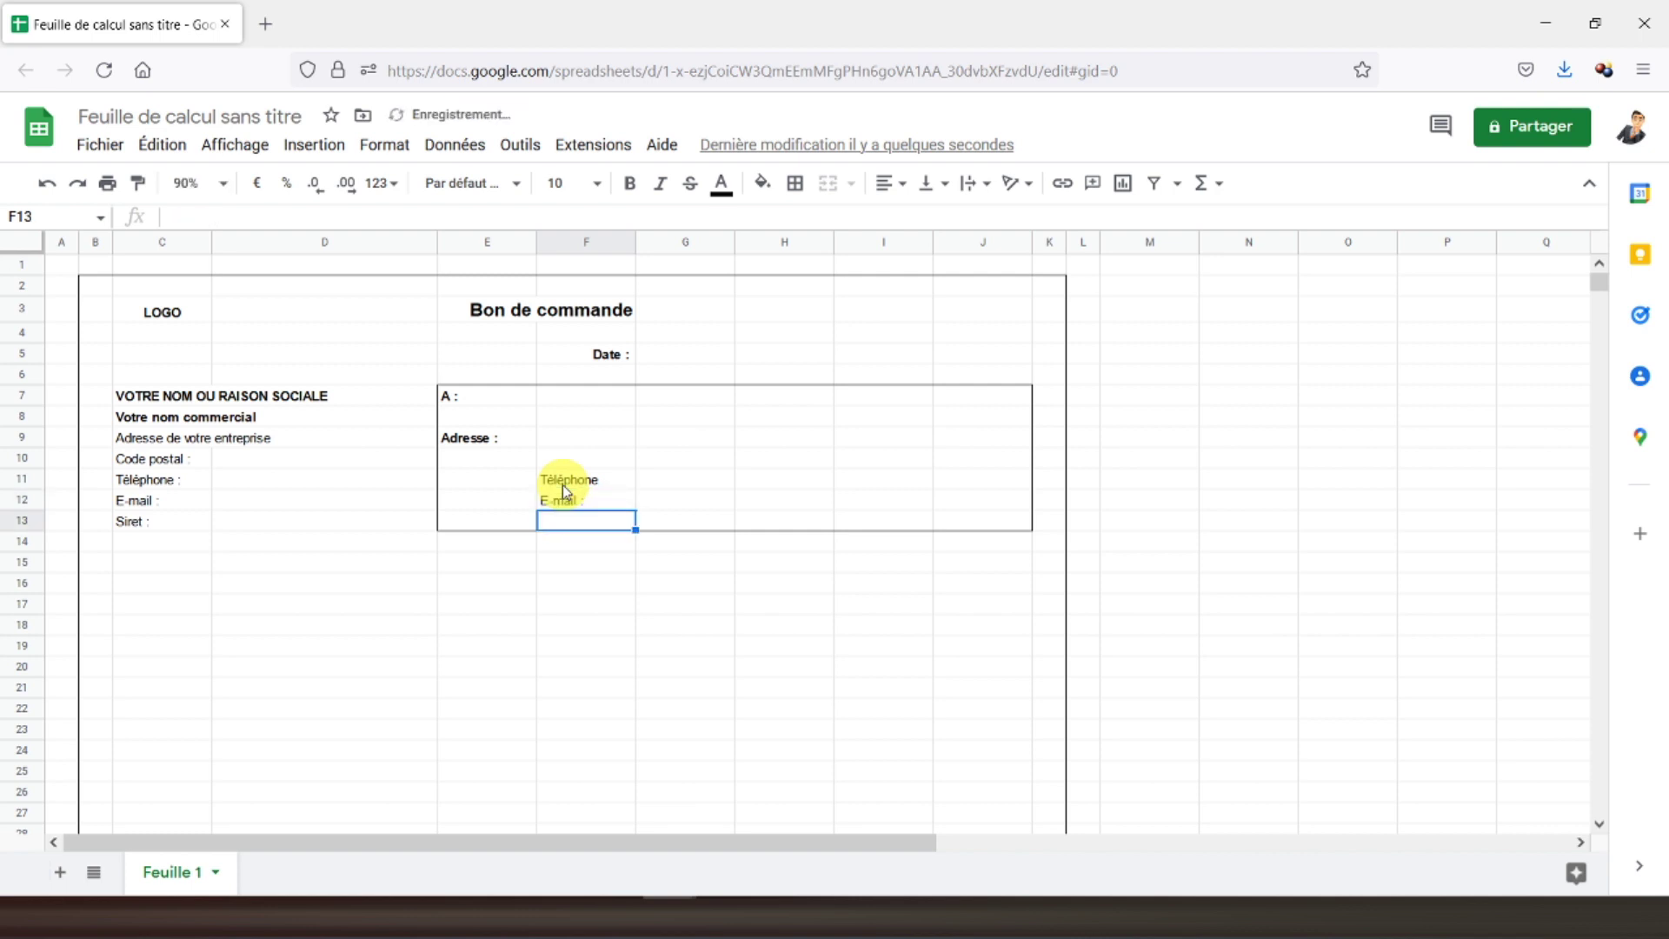
key(Up)
key(Up)
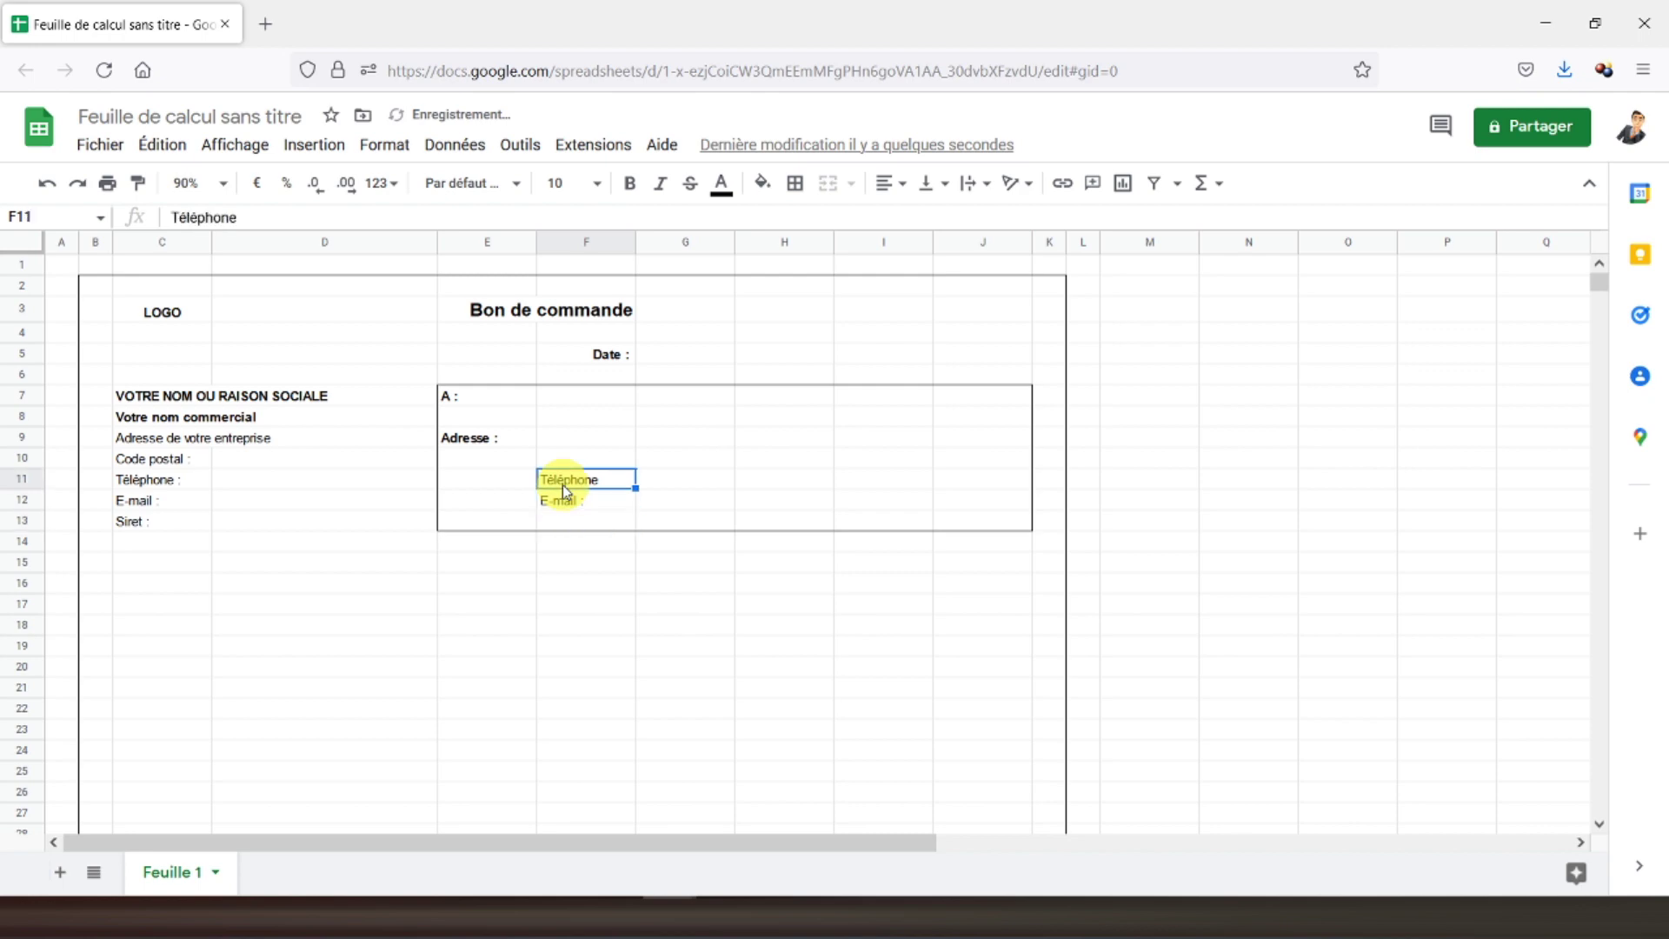
click(421, 219)
text(:)
key(Return)
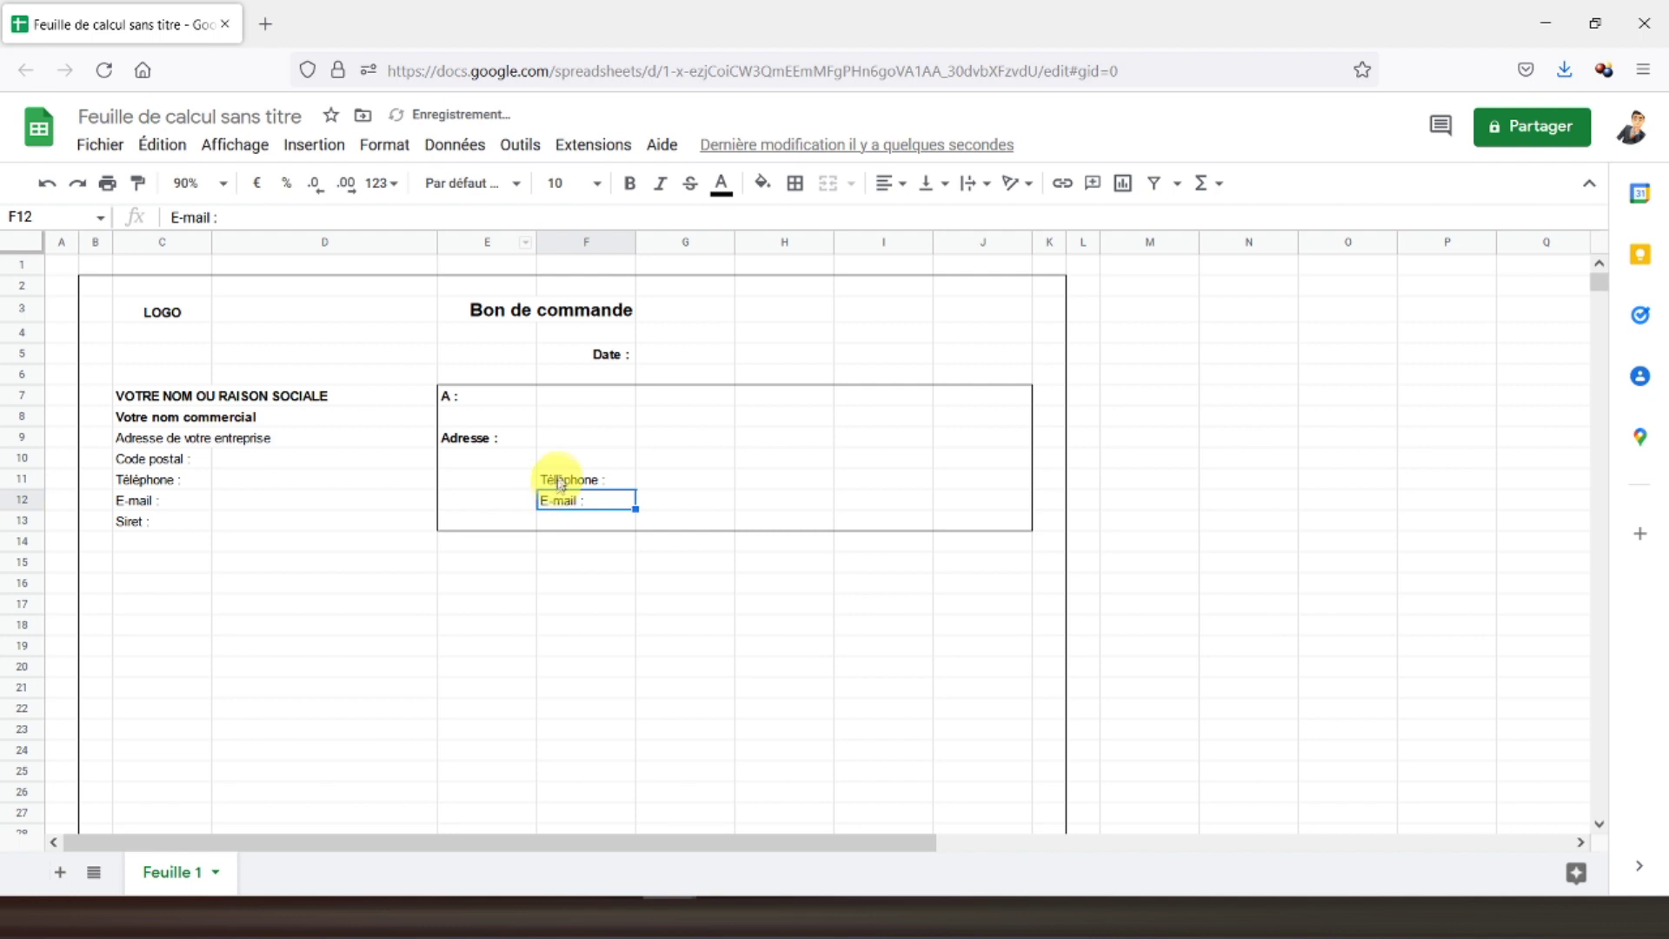
drag(560, 481, 565, 500)
click(890, 182)
click(941, 223)
click(630, 184)
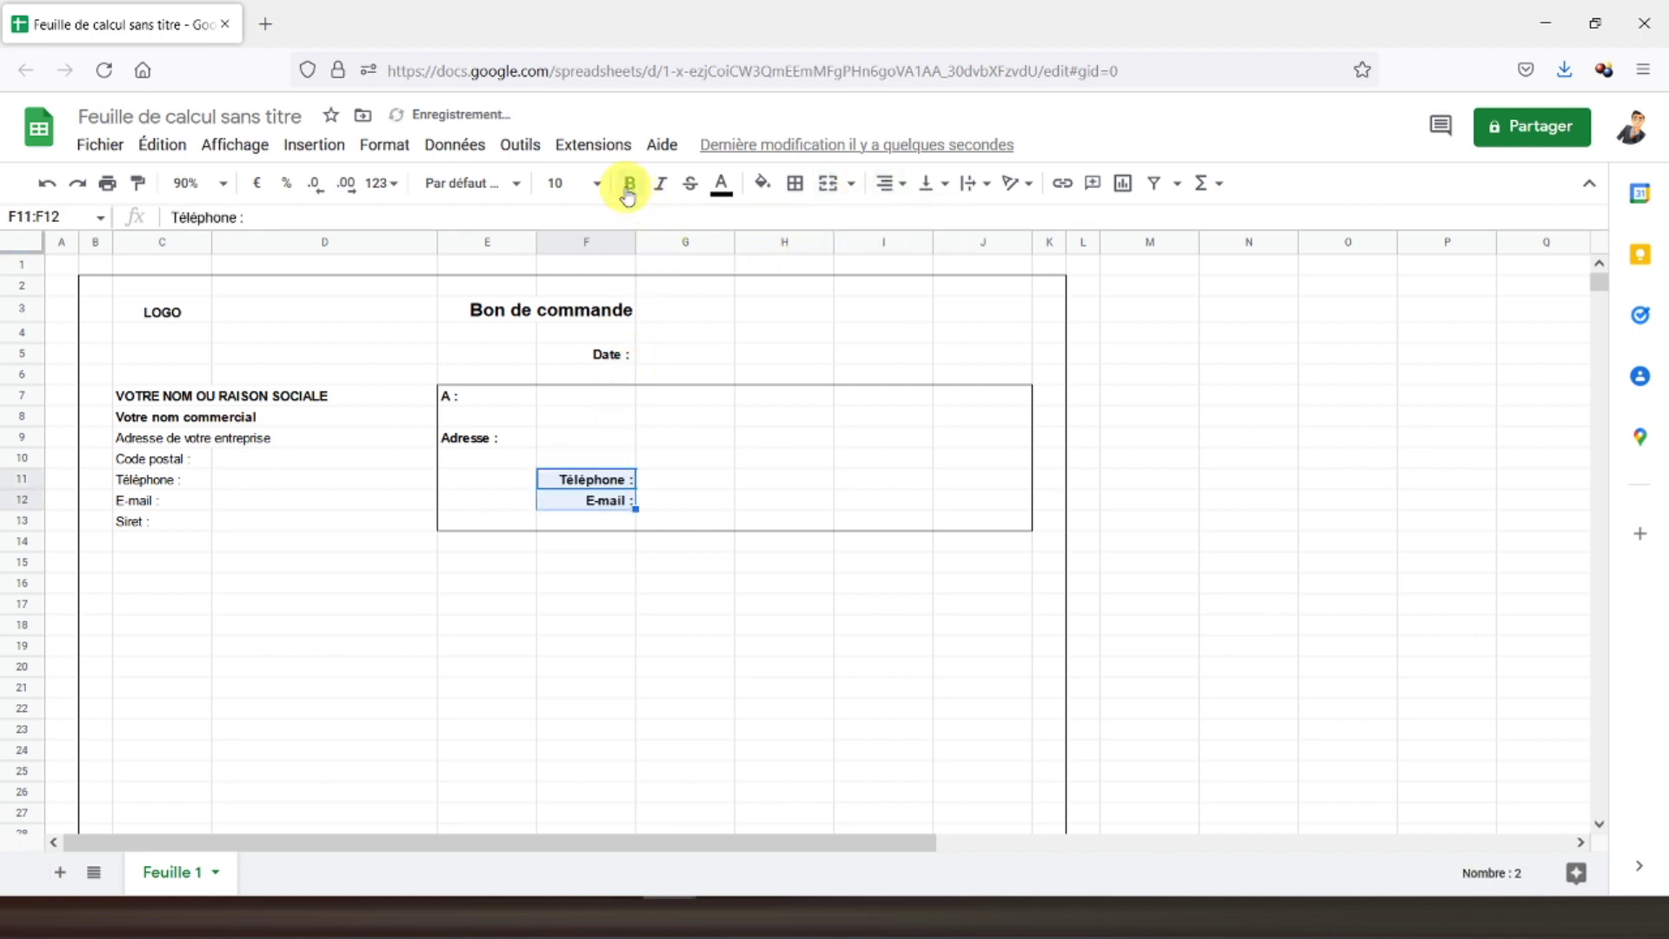
click(746, 487)
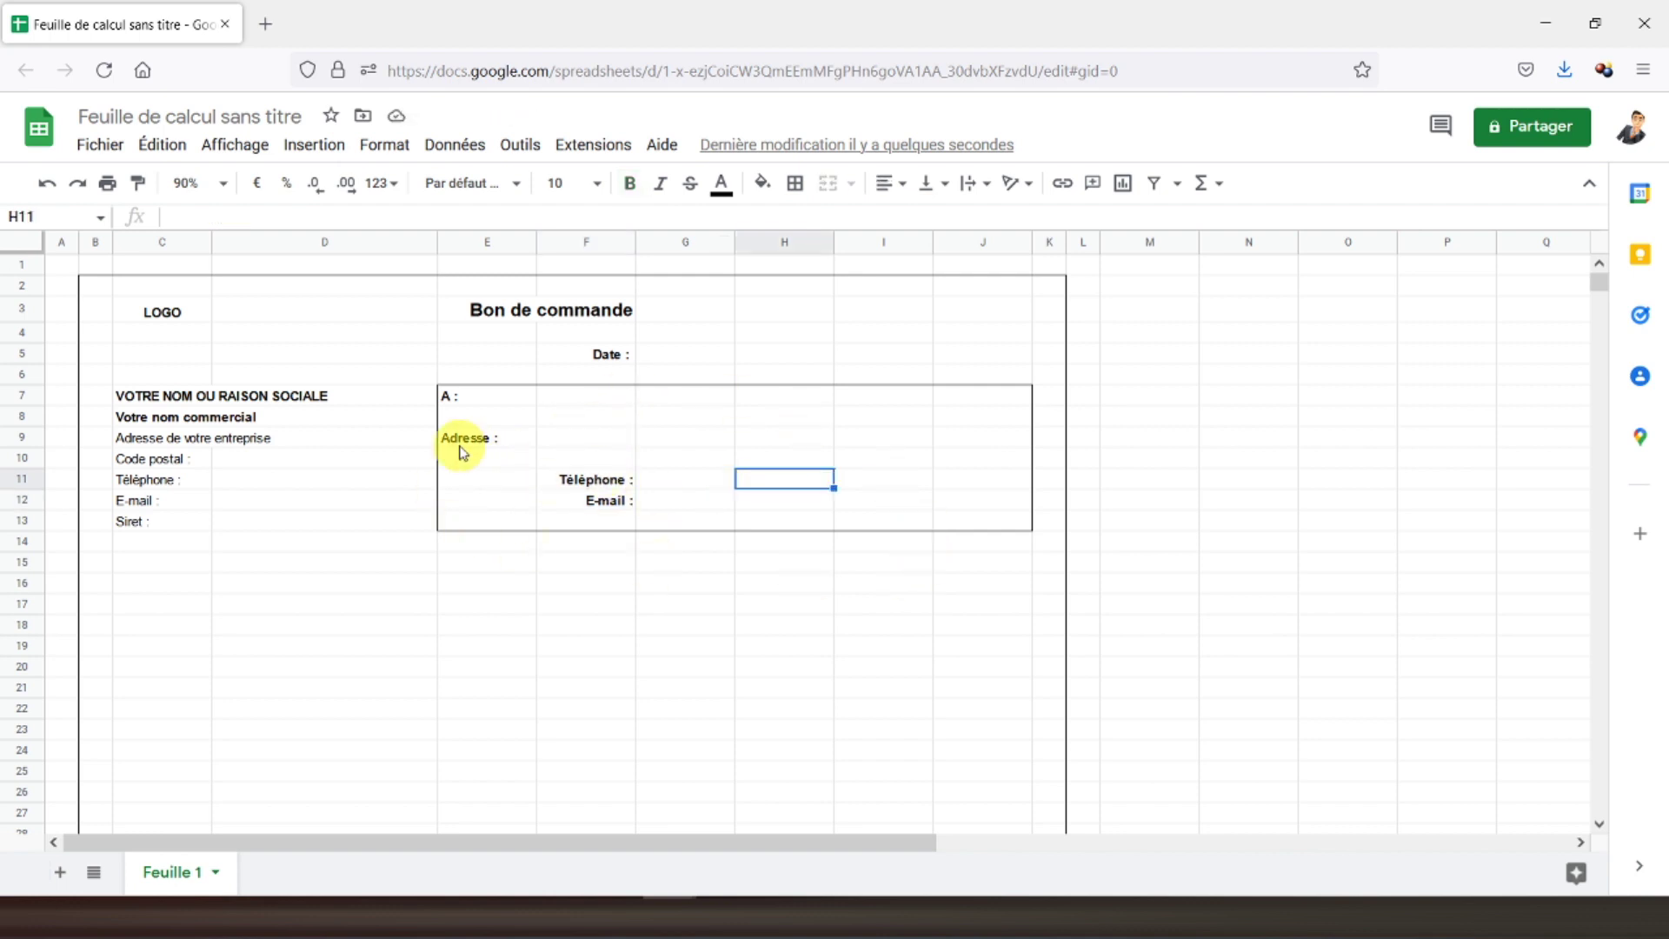
click(136, 615)
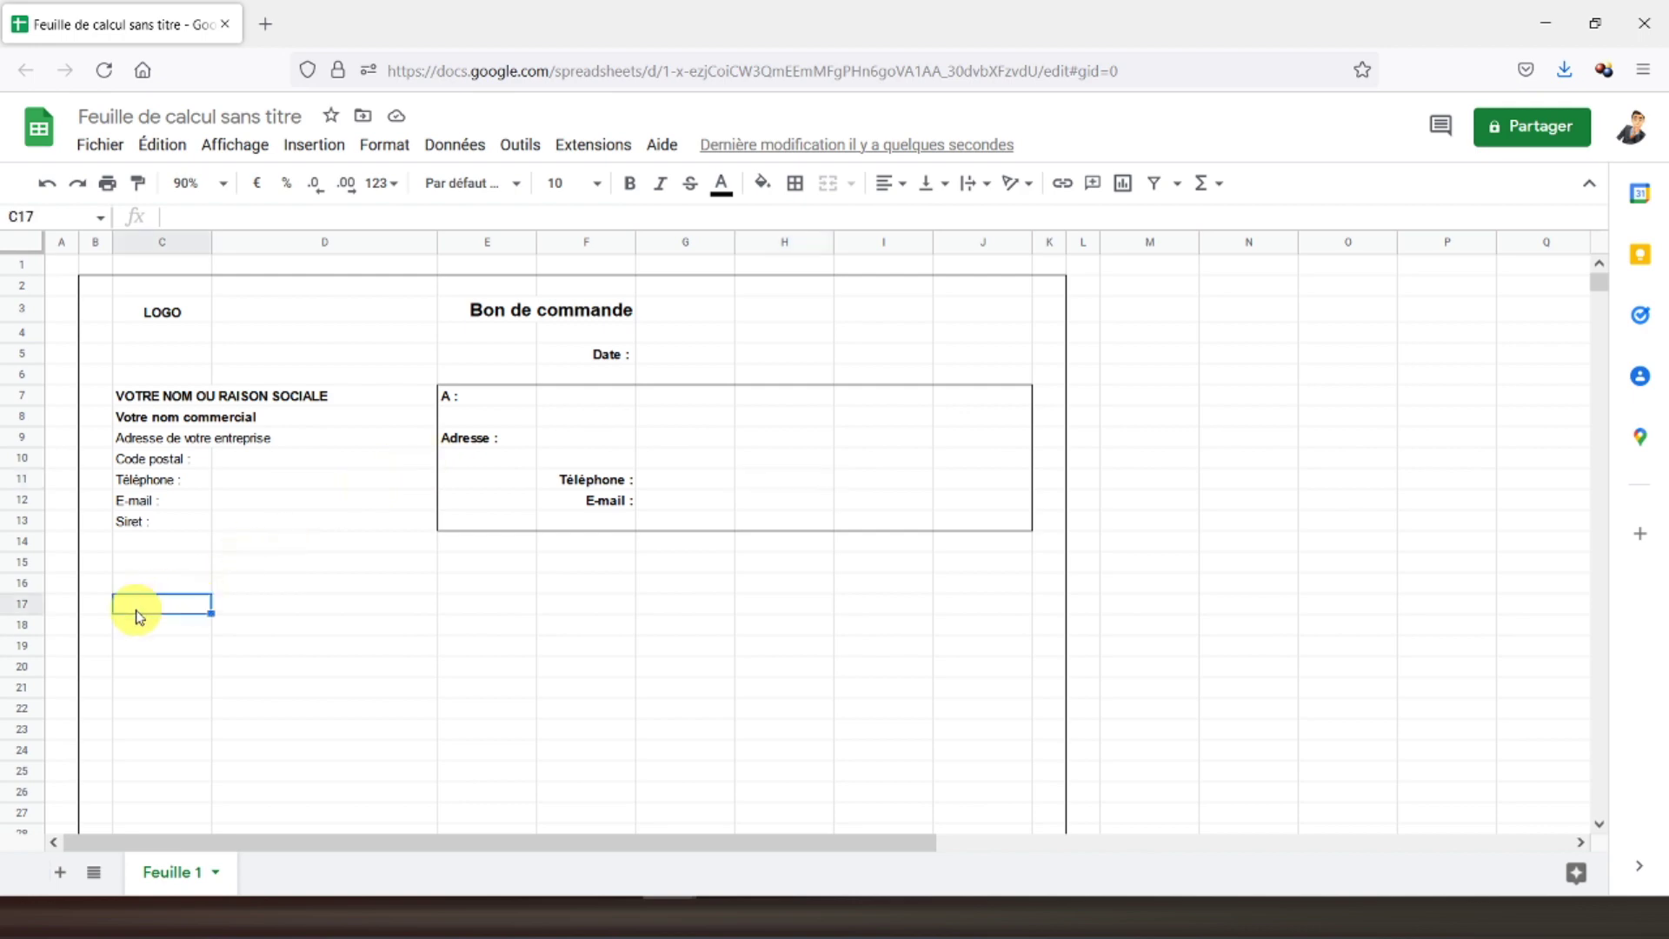
Enter the headings Référence, Description, Quantités and Prix unitaire across C17:F17
text(Référence)
key(Tab)
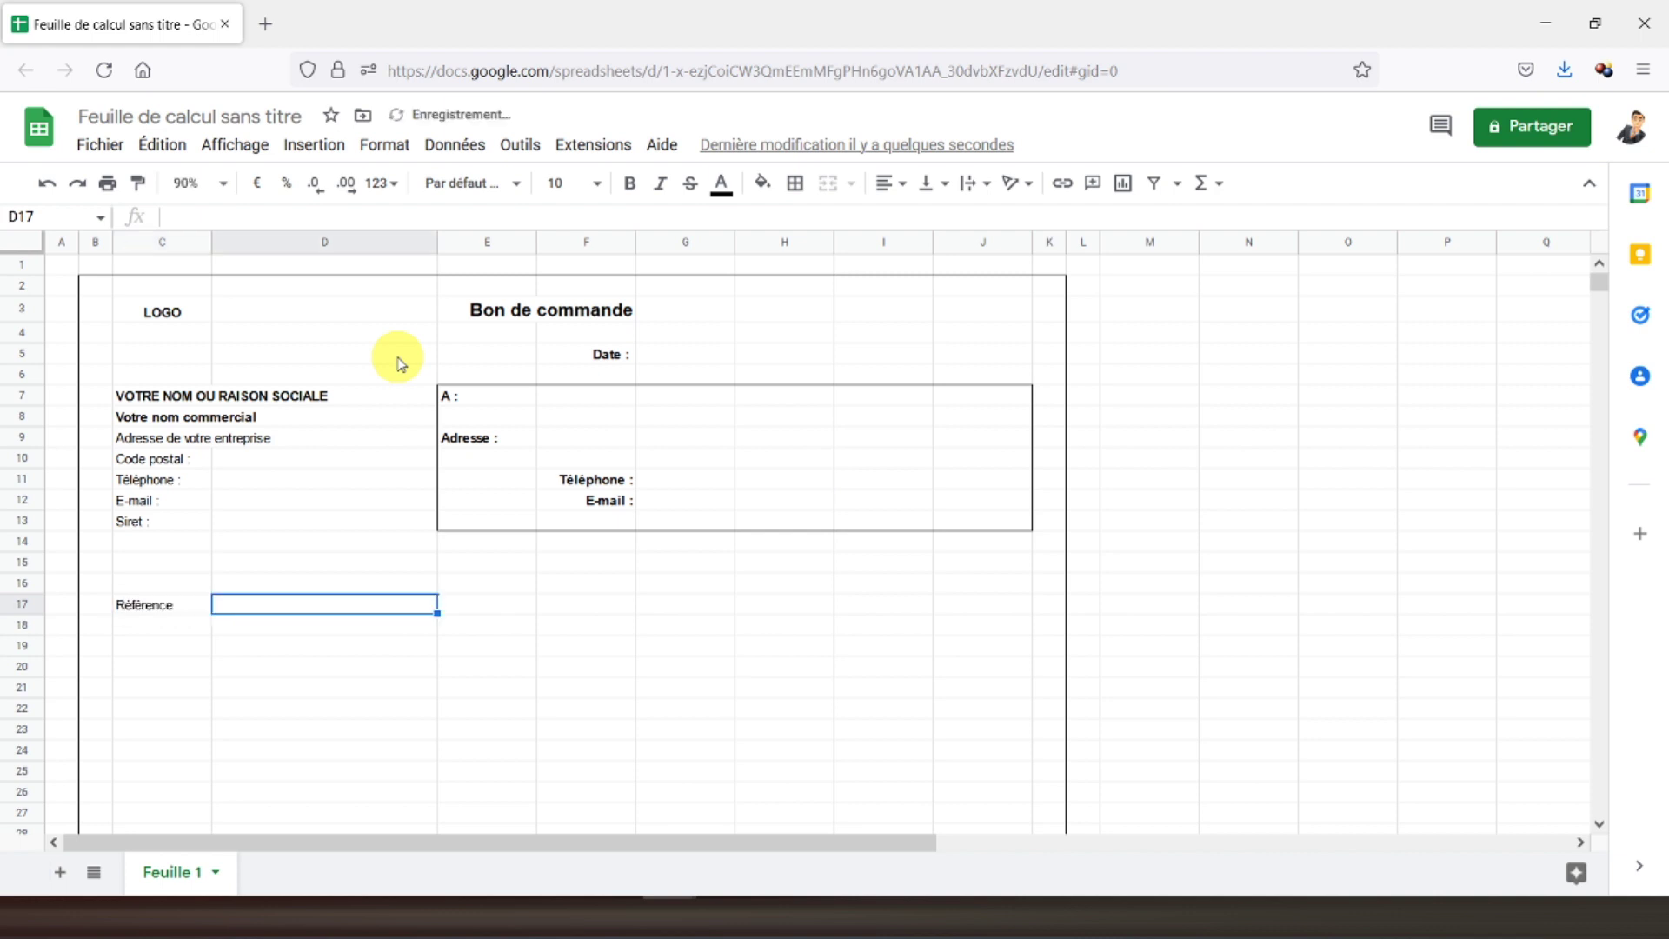
text(Descri)
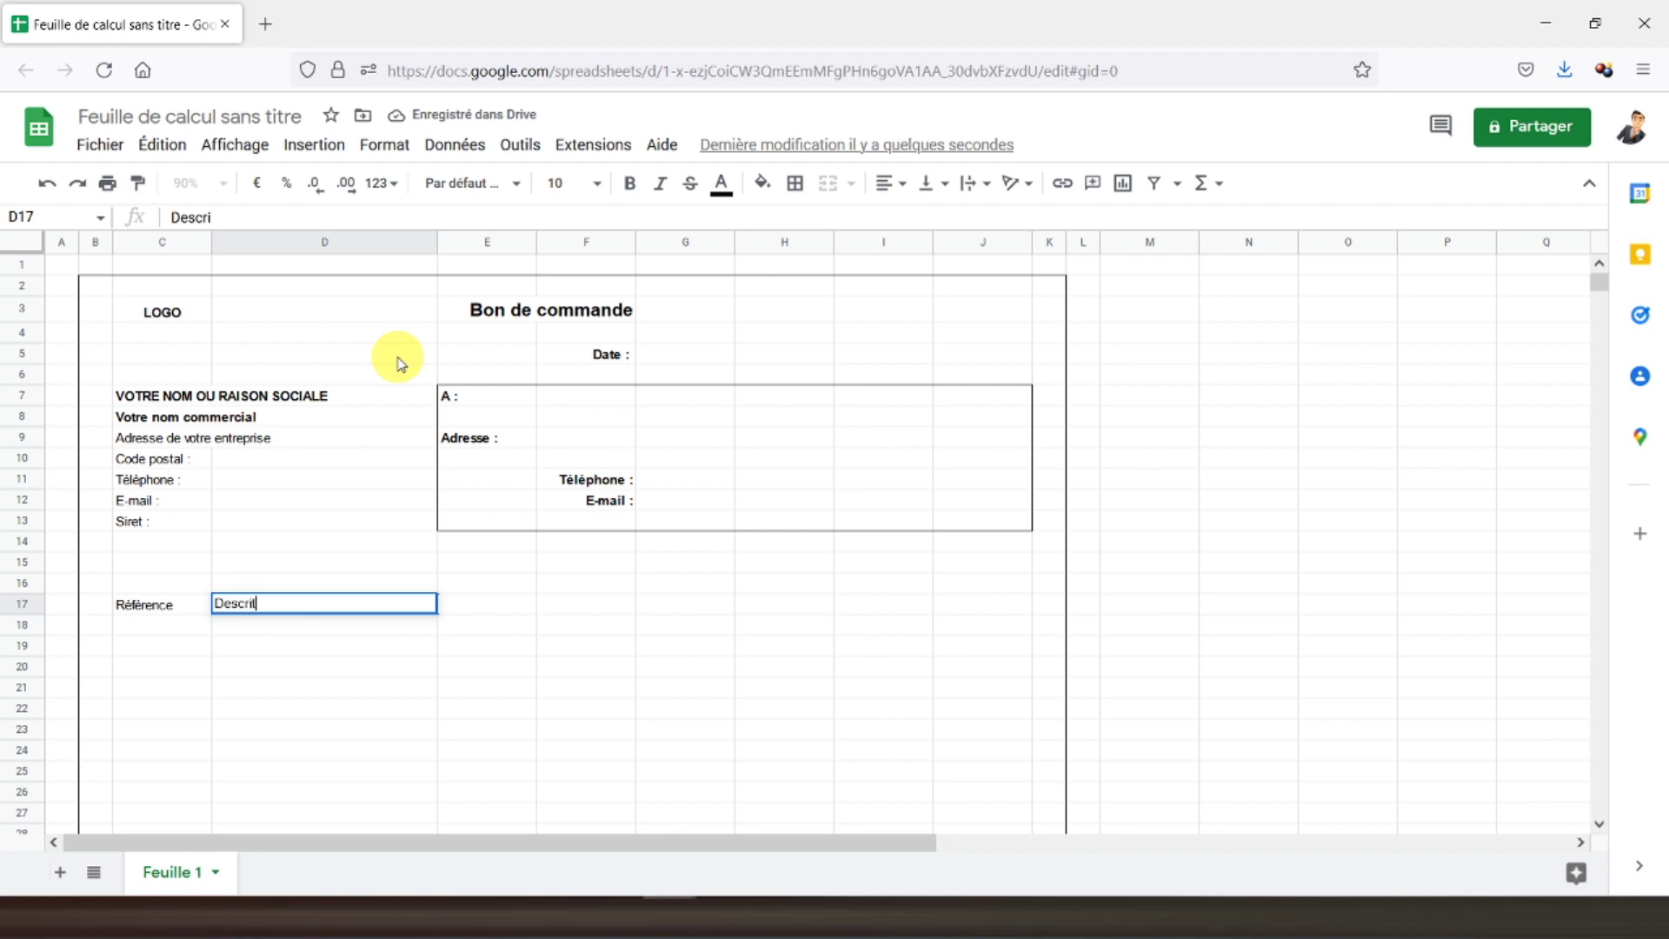
text(ption)
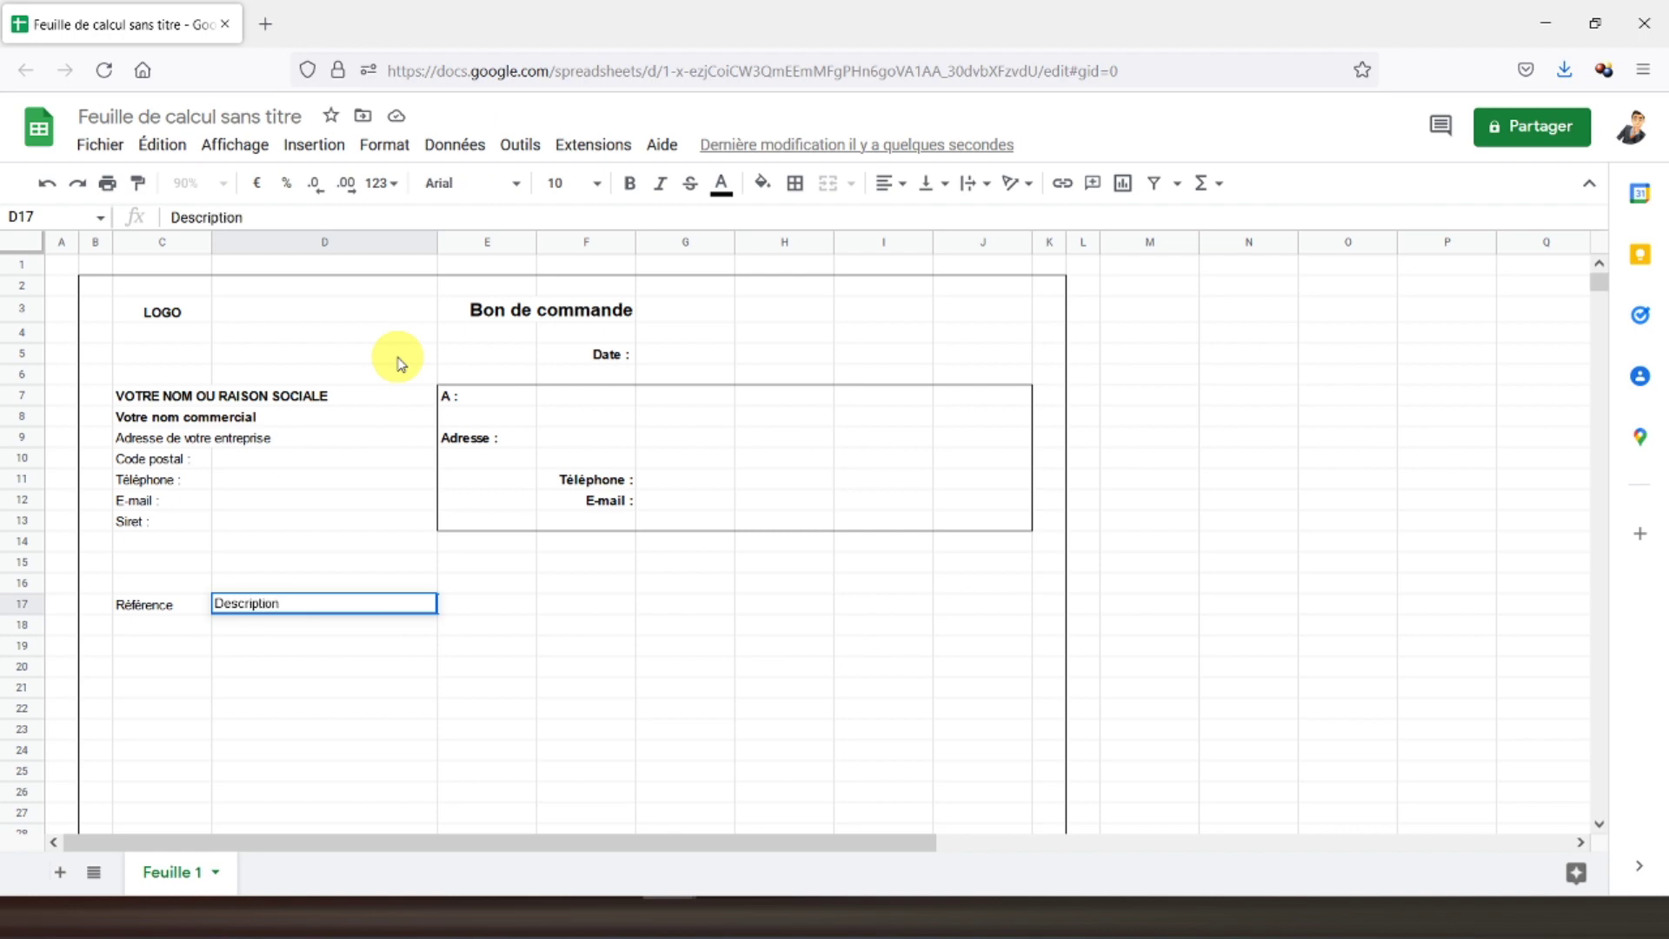
key(Tab)
text(Quantités)
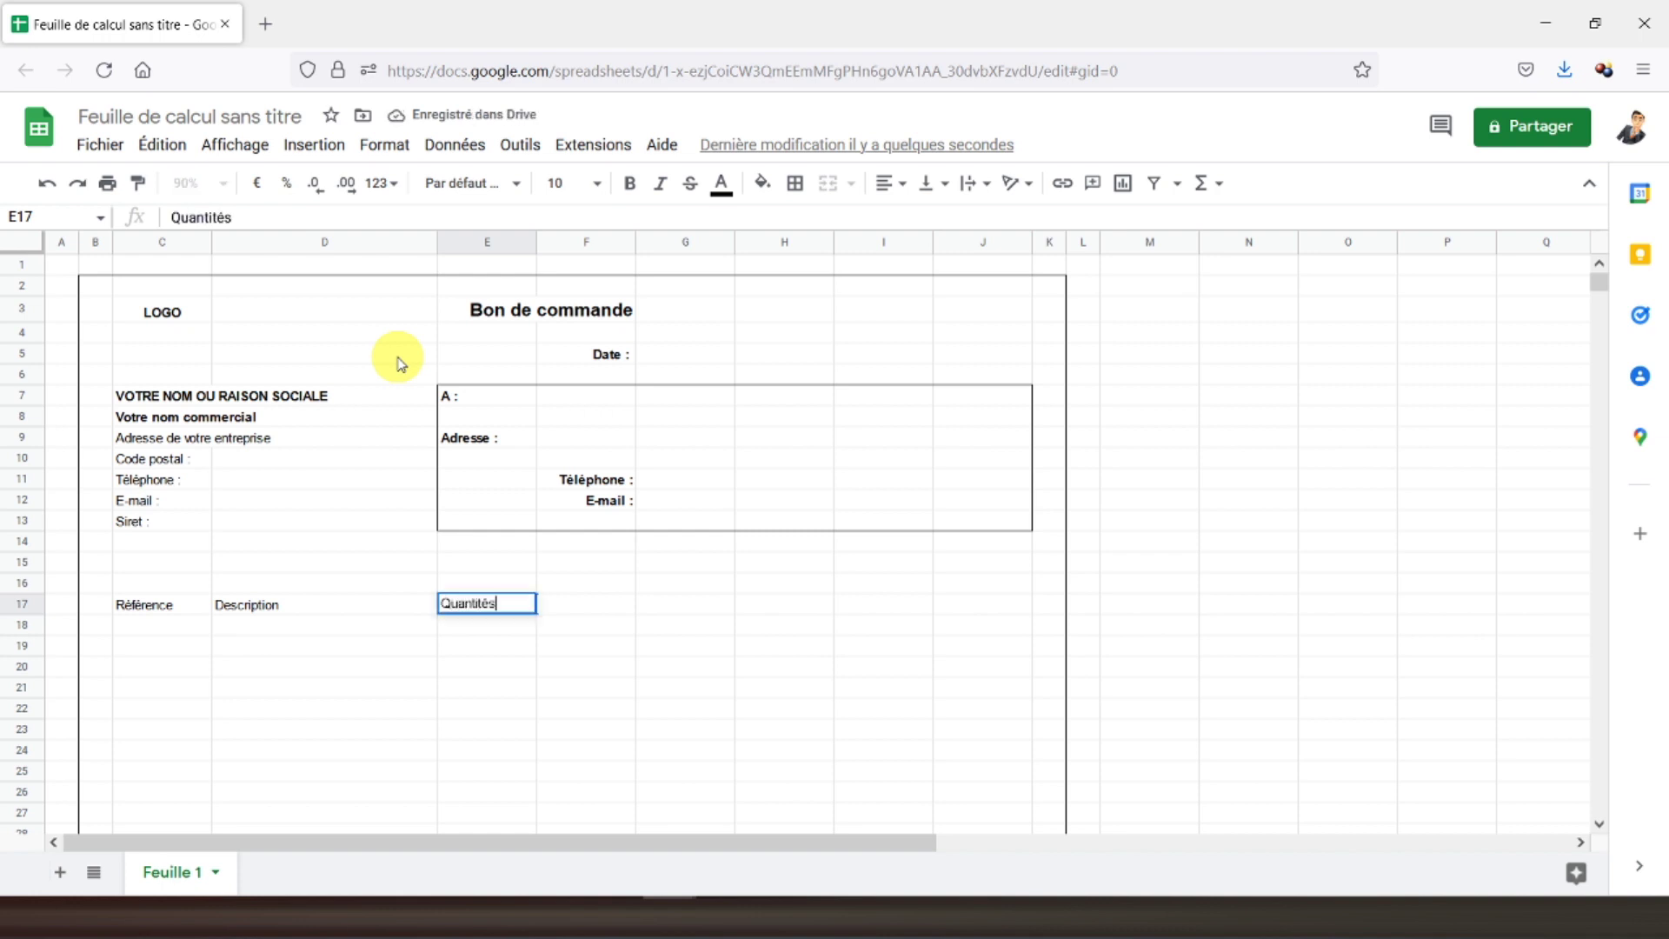
key(Tab)
text(Prix unitaire)
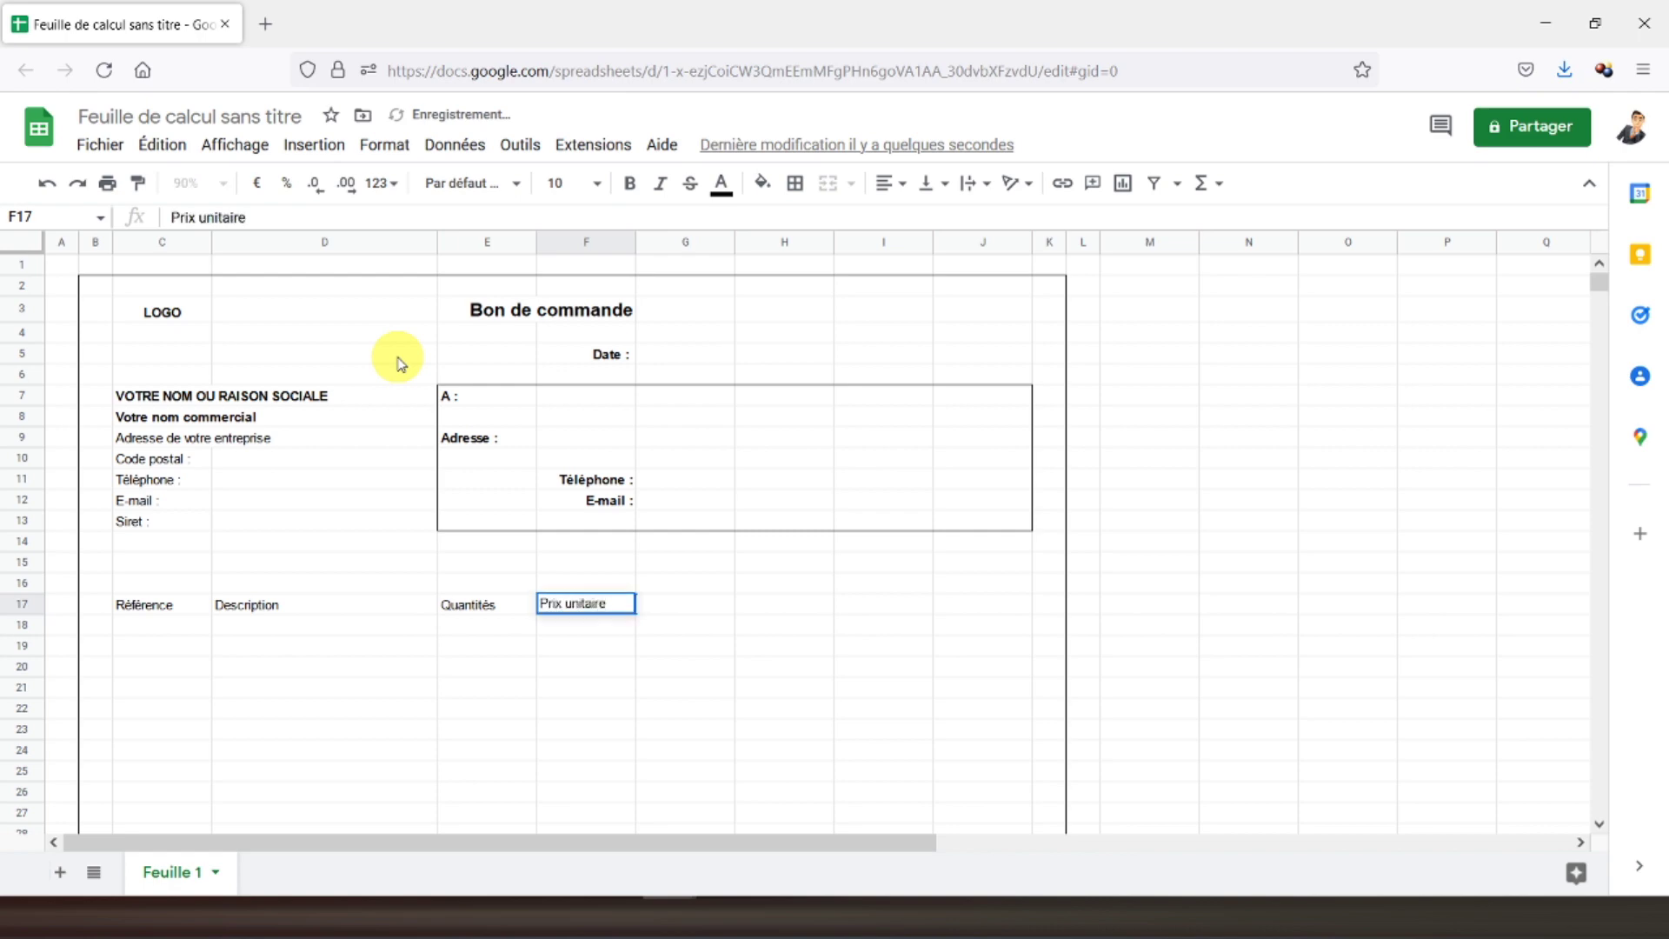
key(shift+Tab)
Correct the E17 heading to 'Quantité' and move on to G17
click(380, 212)
key(Return)
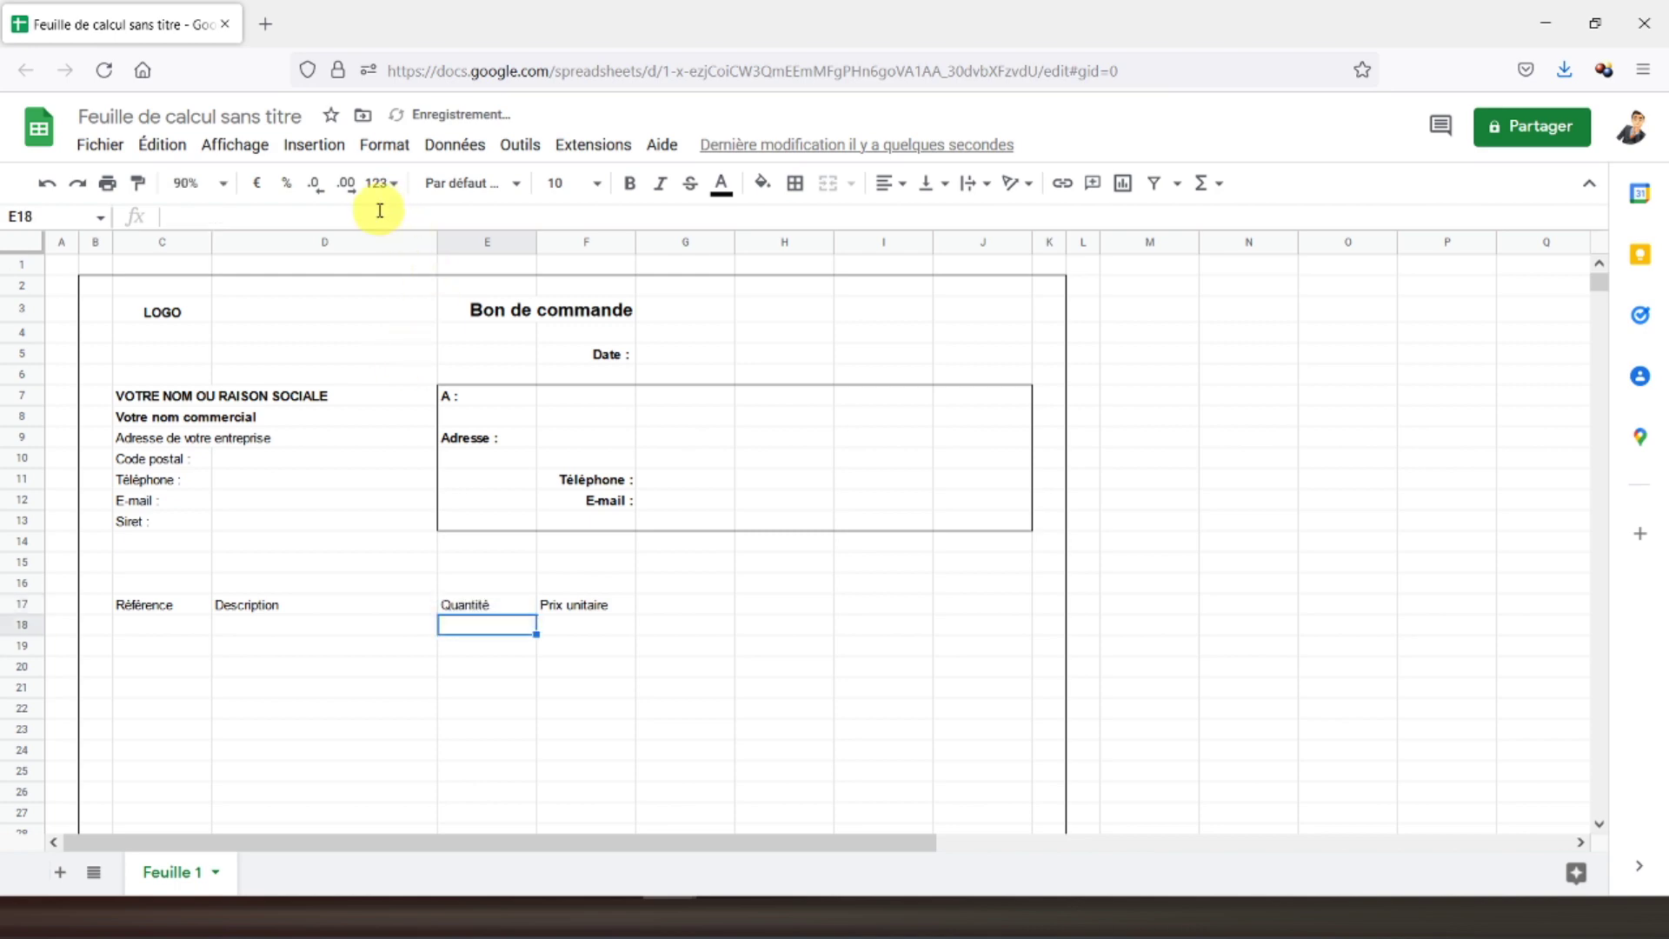
key(Up)
key(Right)
key(Right)
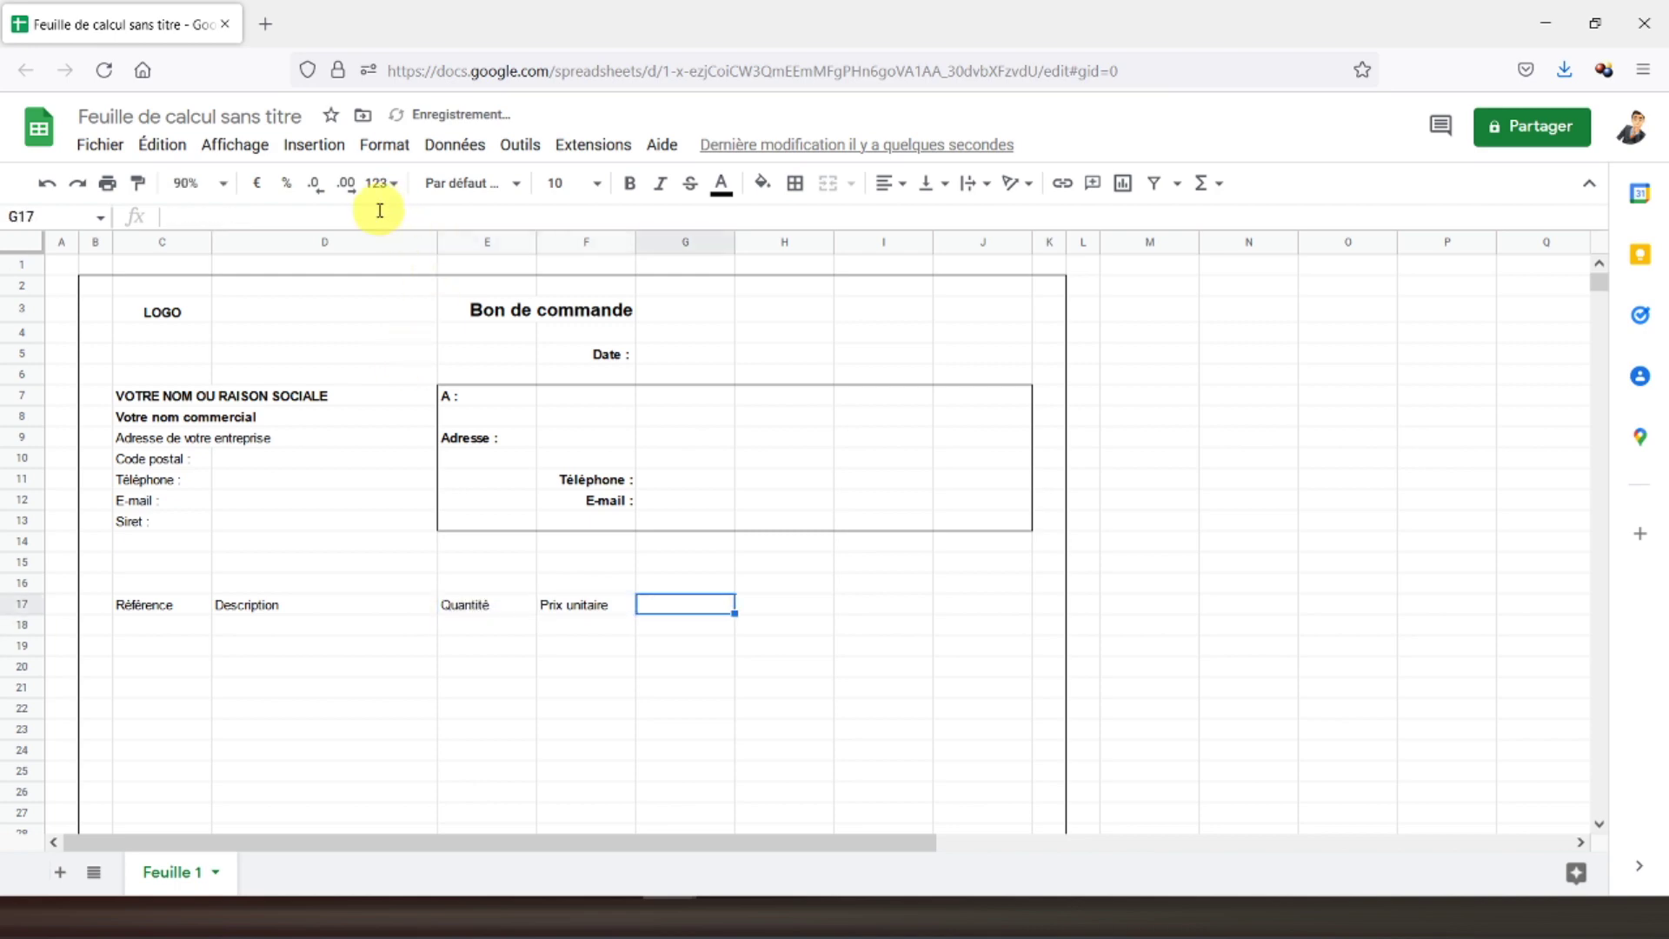
Add Remise, Total HT, Taux de TVA and Total TTC in G17:J17, then select the header row
text(Remise)
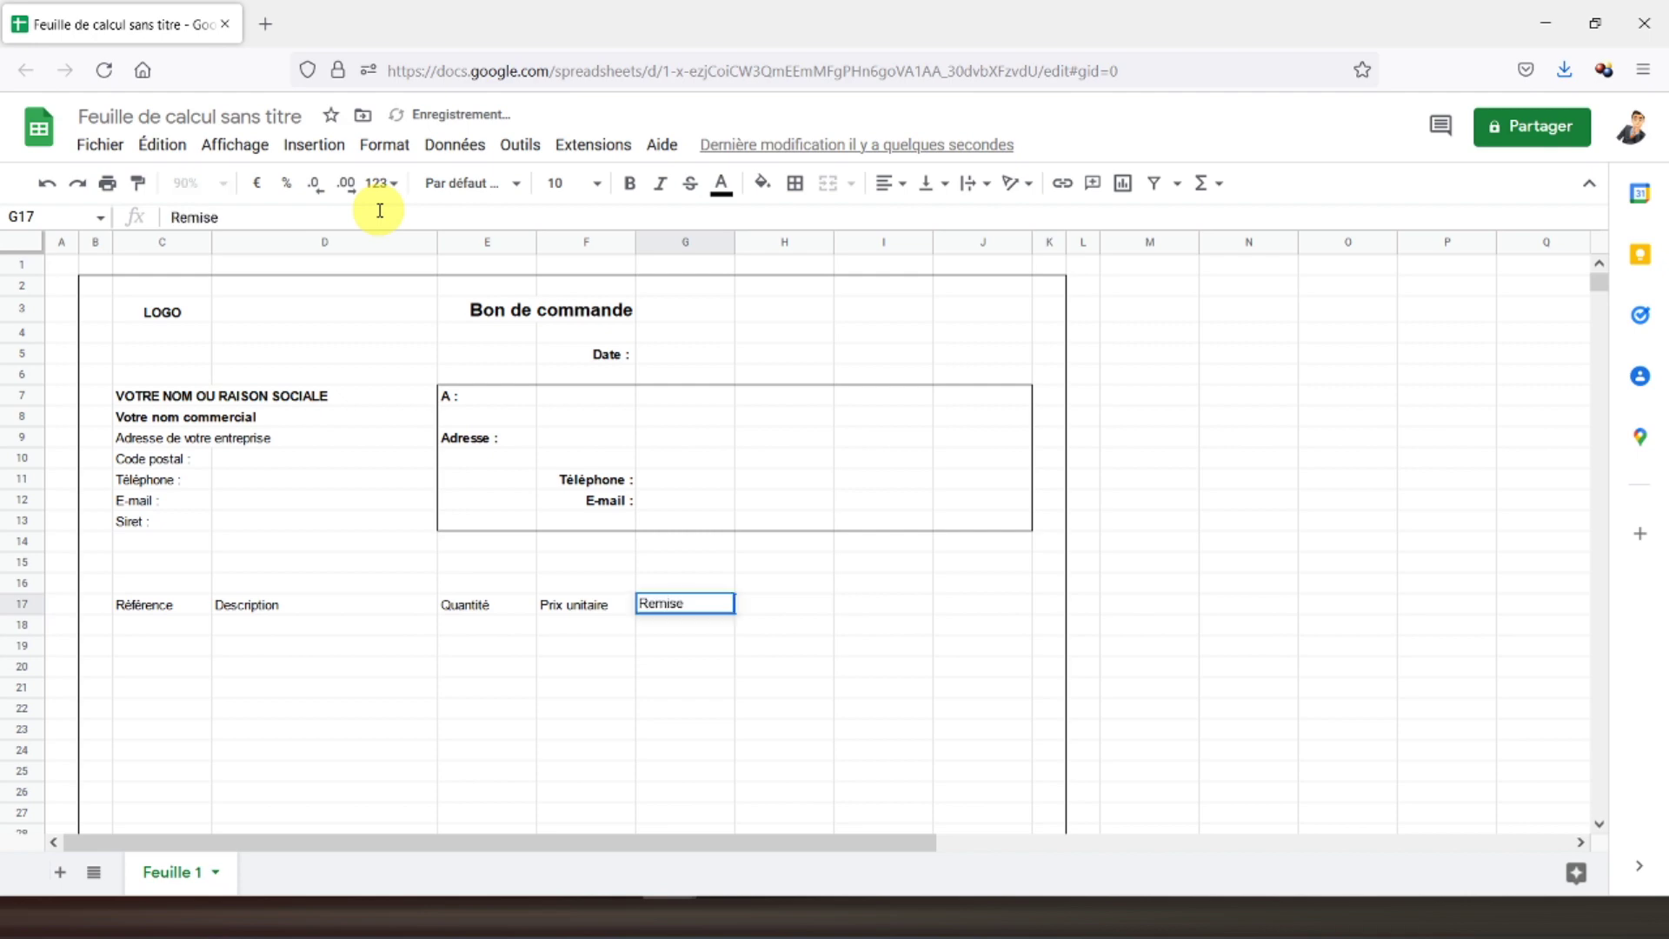
key(Tab)
text(Total HT)
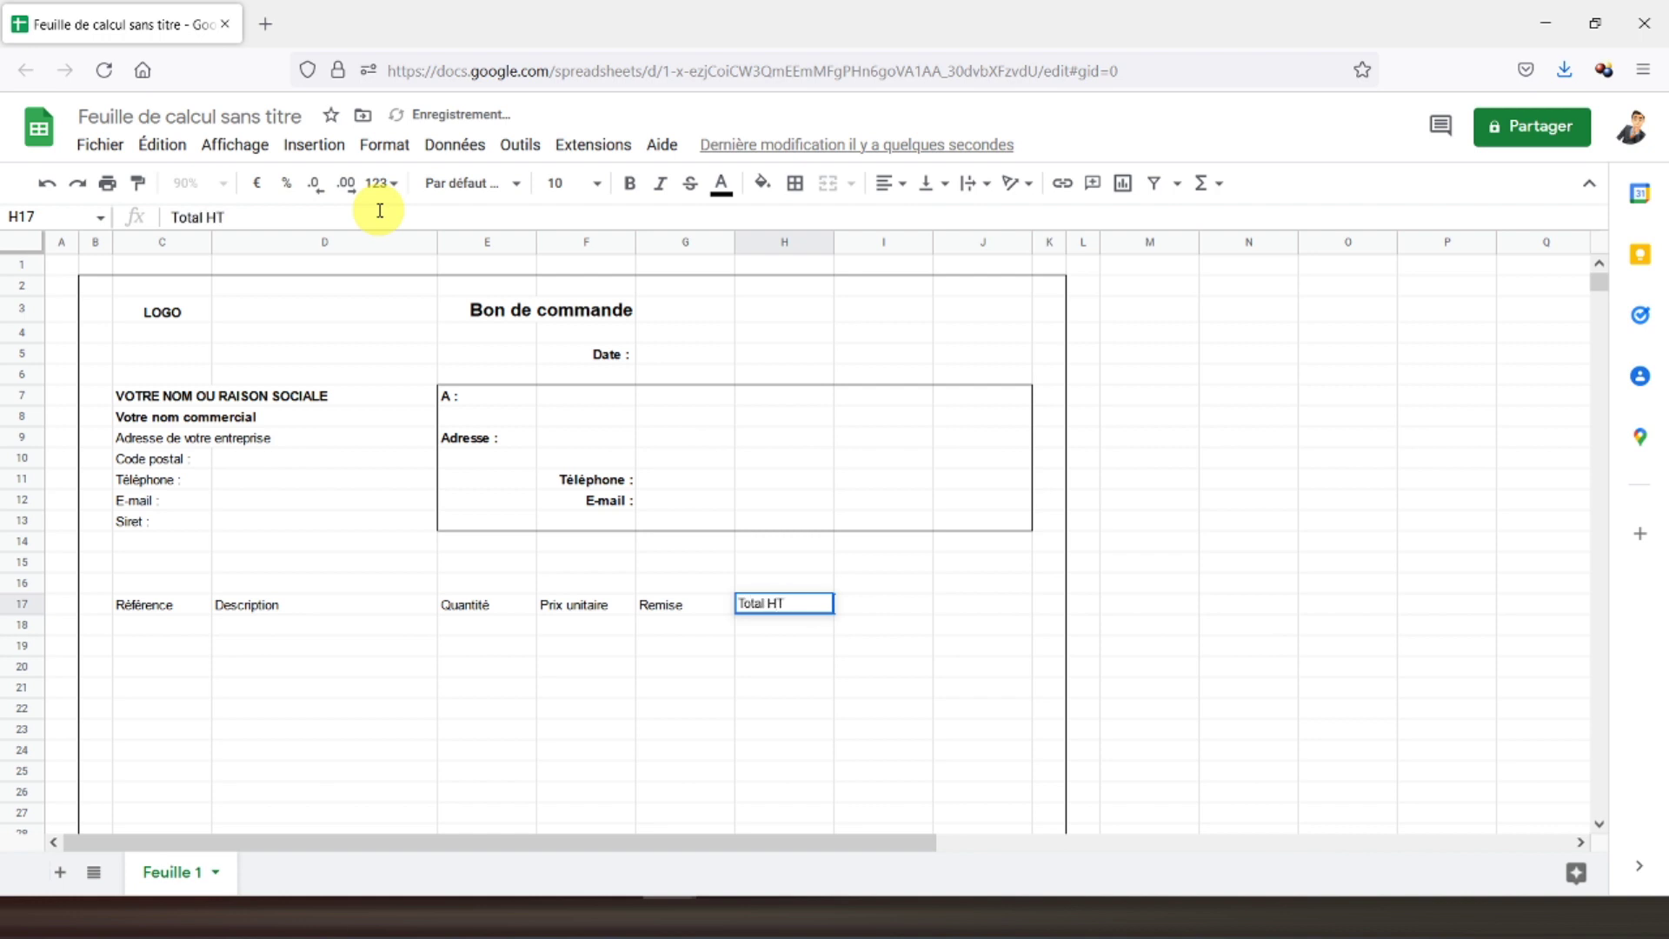
key(Tab)
text(Taux de TVA)
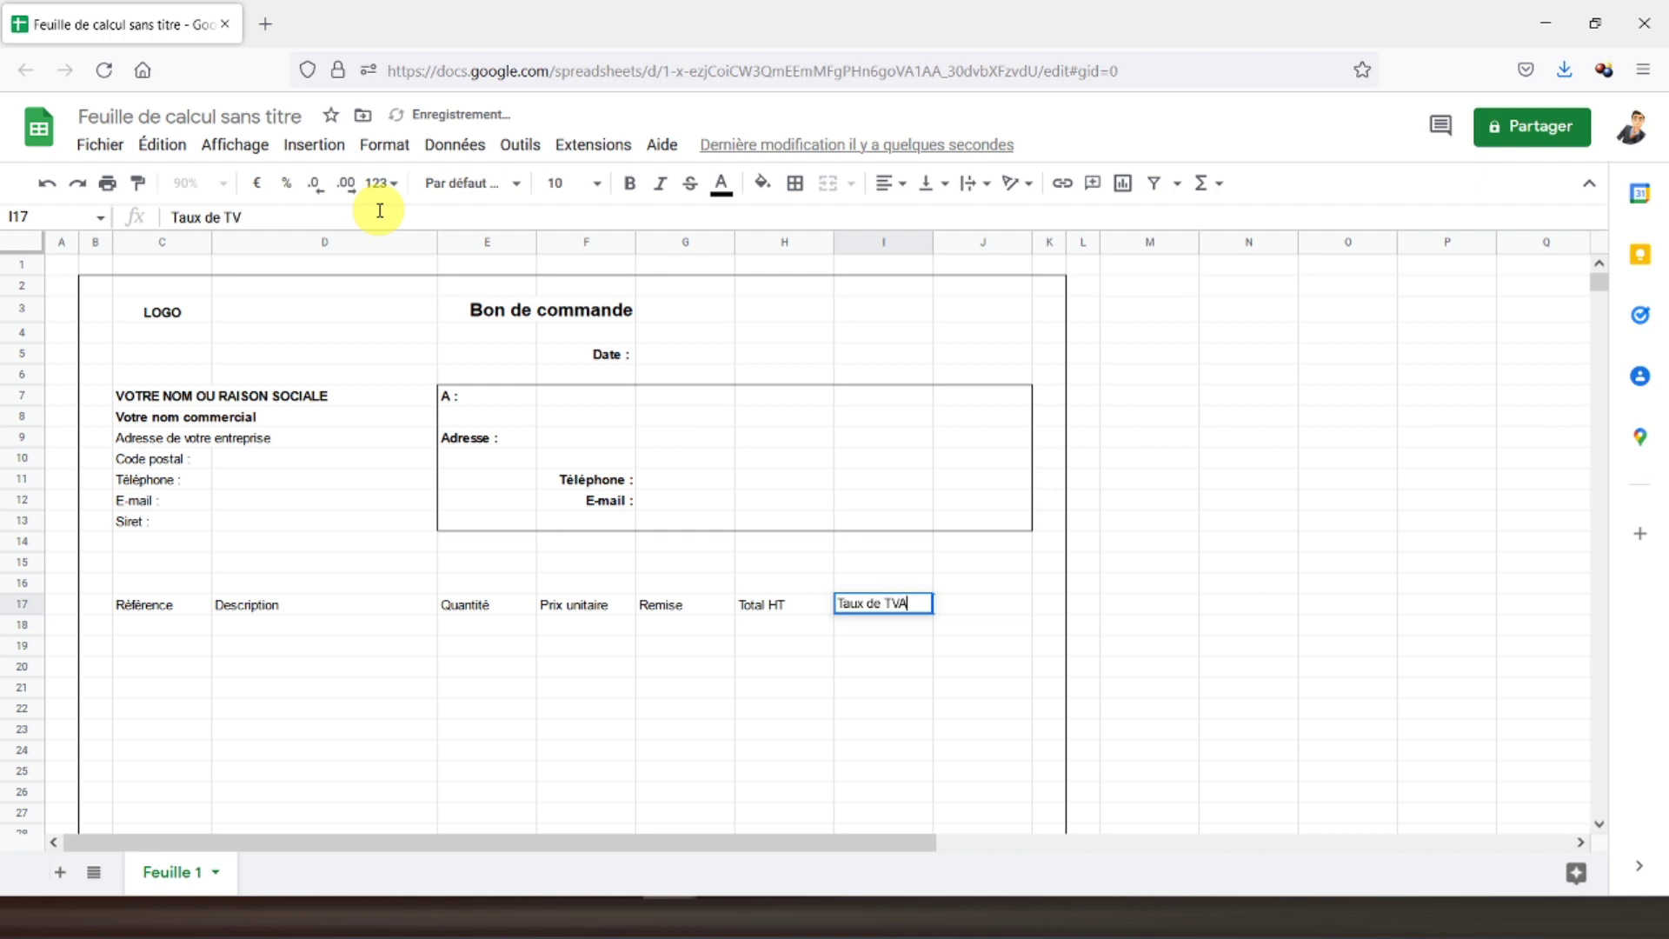
key(Tab)
text(Total TTC)
key(Return)
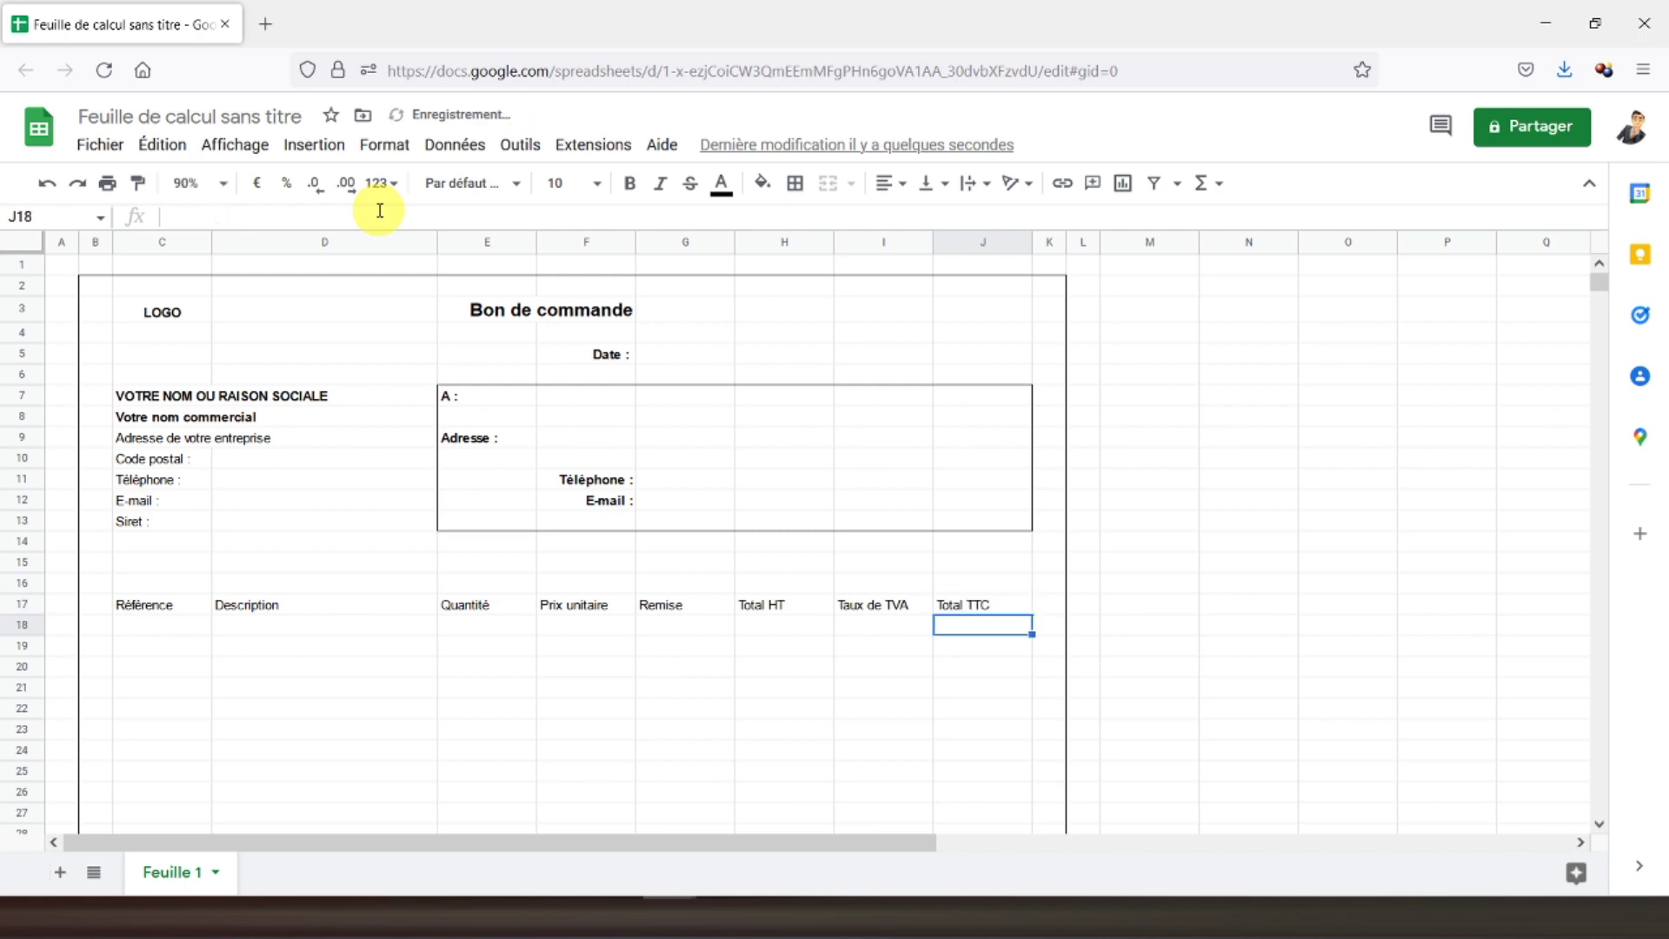
drag(129, 606, 982, 606)
Make the C17:J17 headers bold and centred horizontally
click(642, 194)
click(885, 184)
click(916, 220)
scroll(632, 556, down, 5)
scroll(633, 560, up, 5)
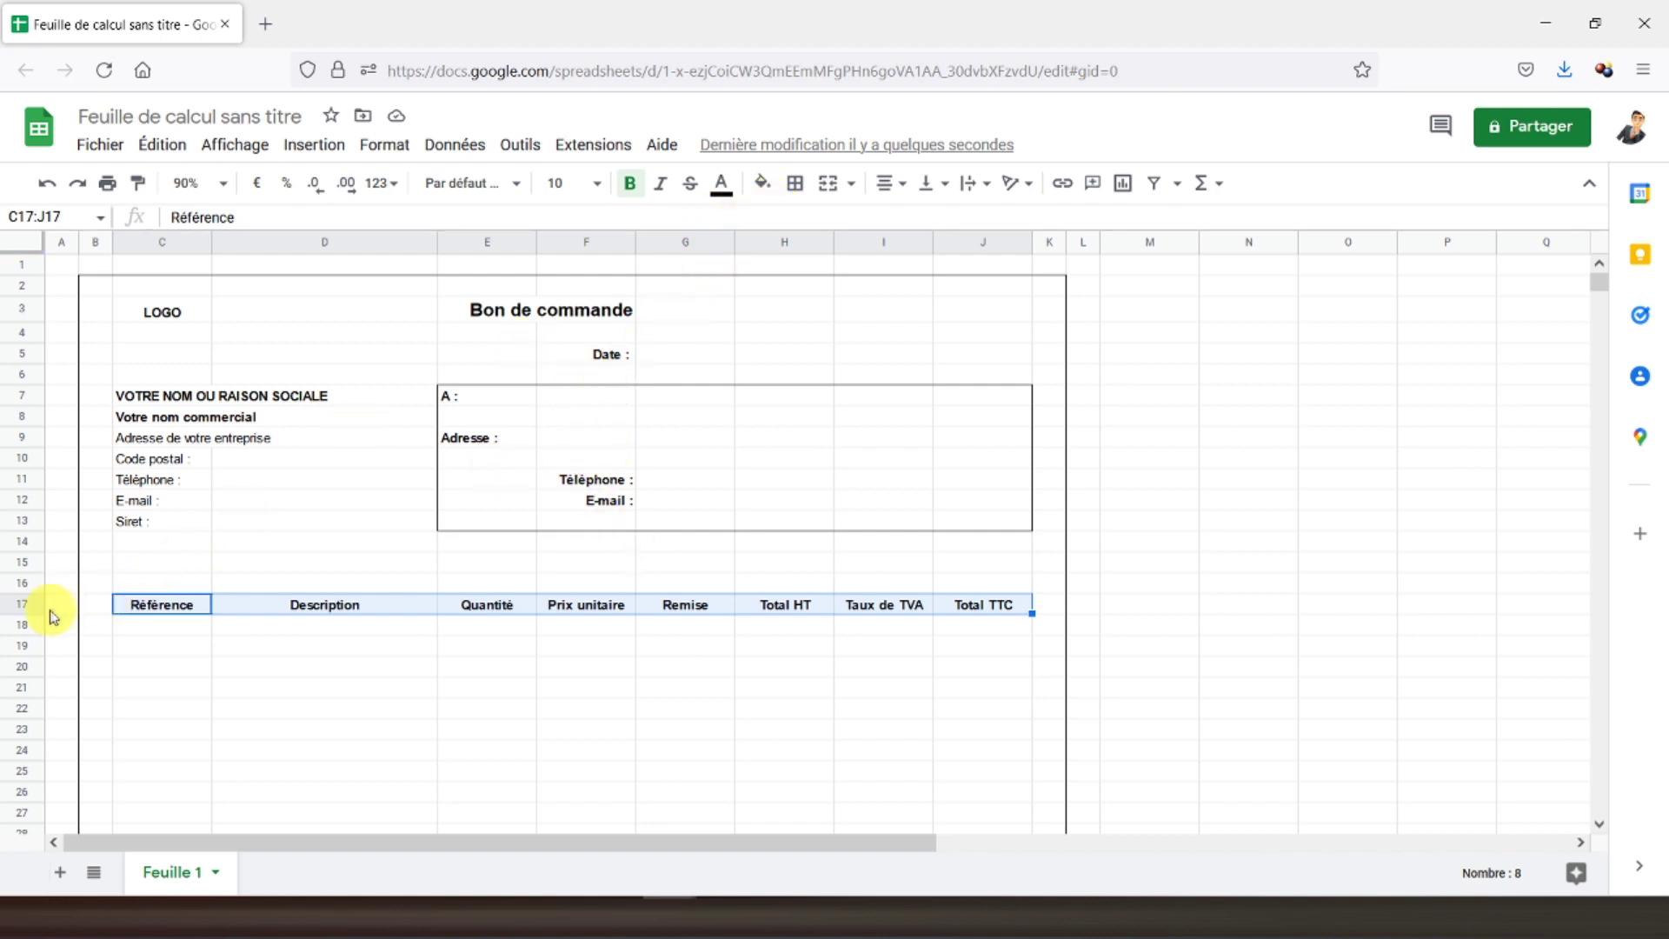
Make row 17 taller and centre the headers vertically
drag(42, 614, 47, 632)
drag(60, 632, 60, 633)
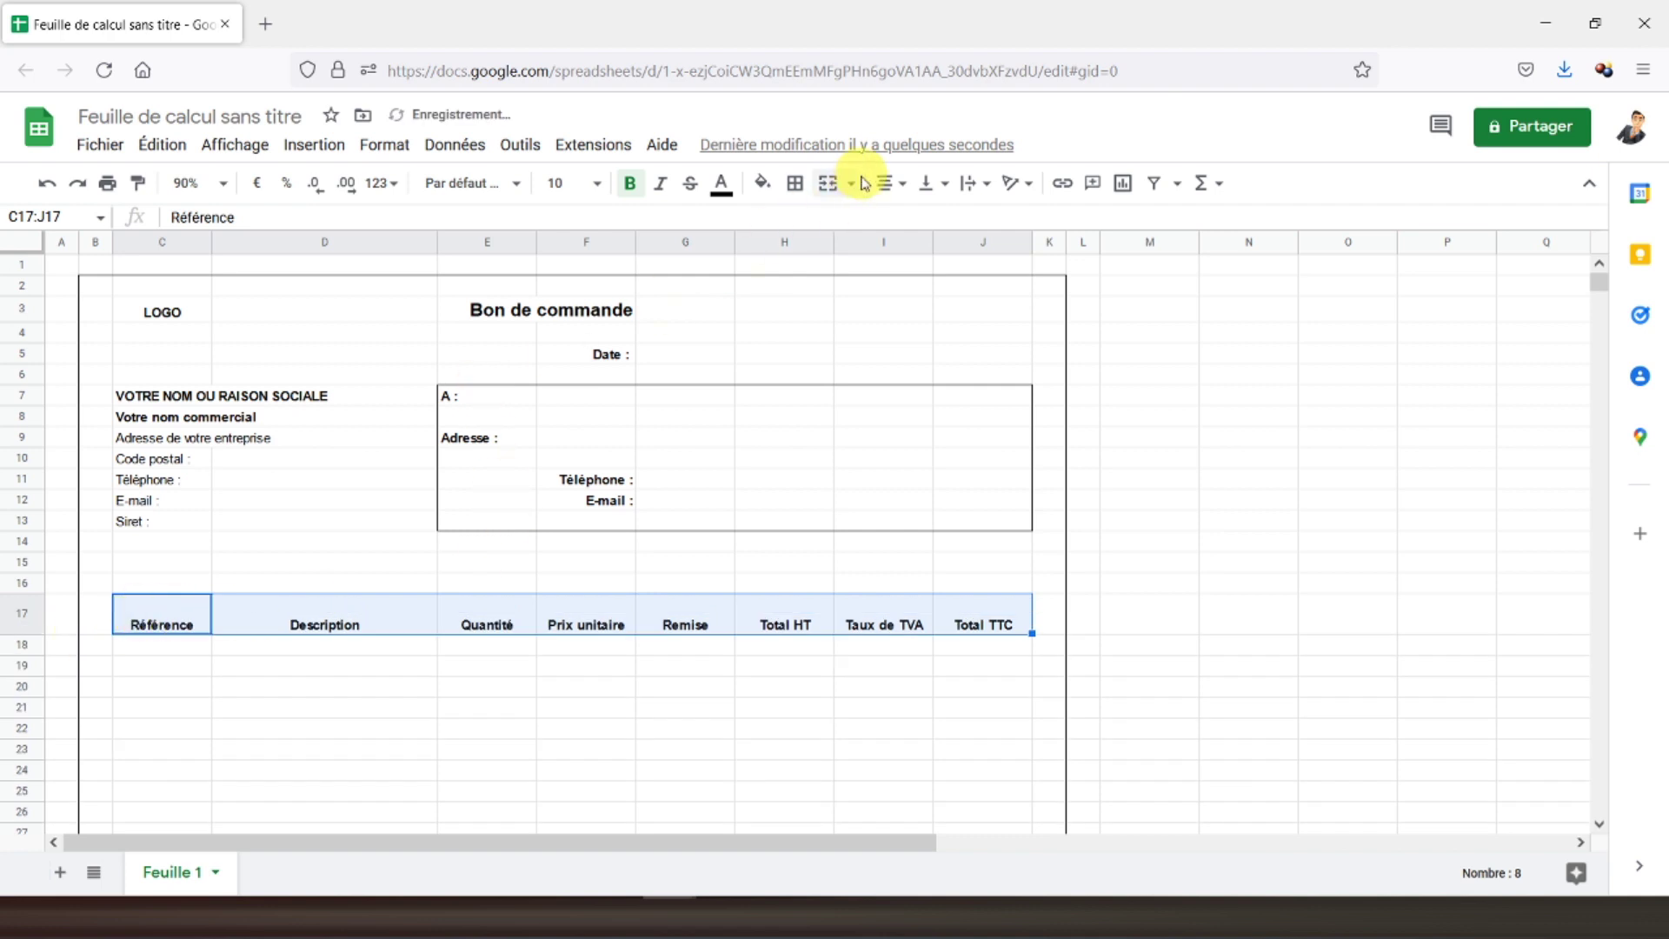
click(888, 182)
click(937, 184)
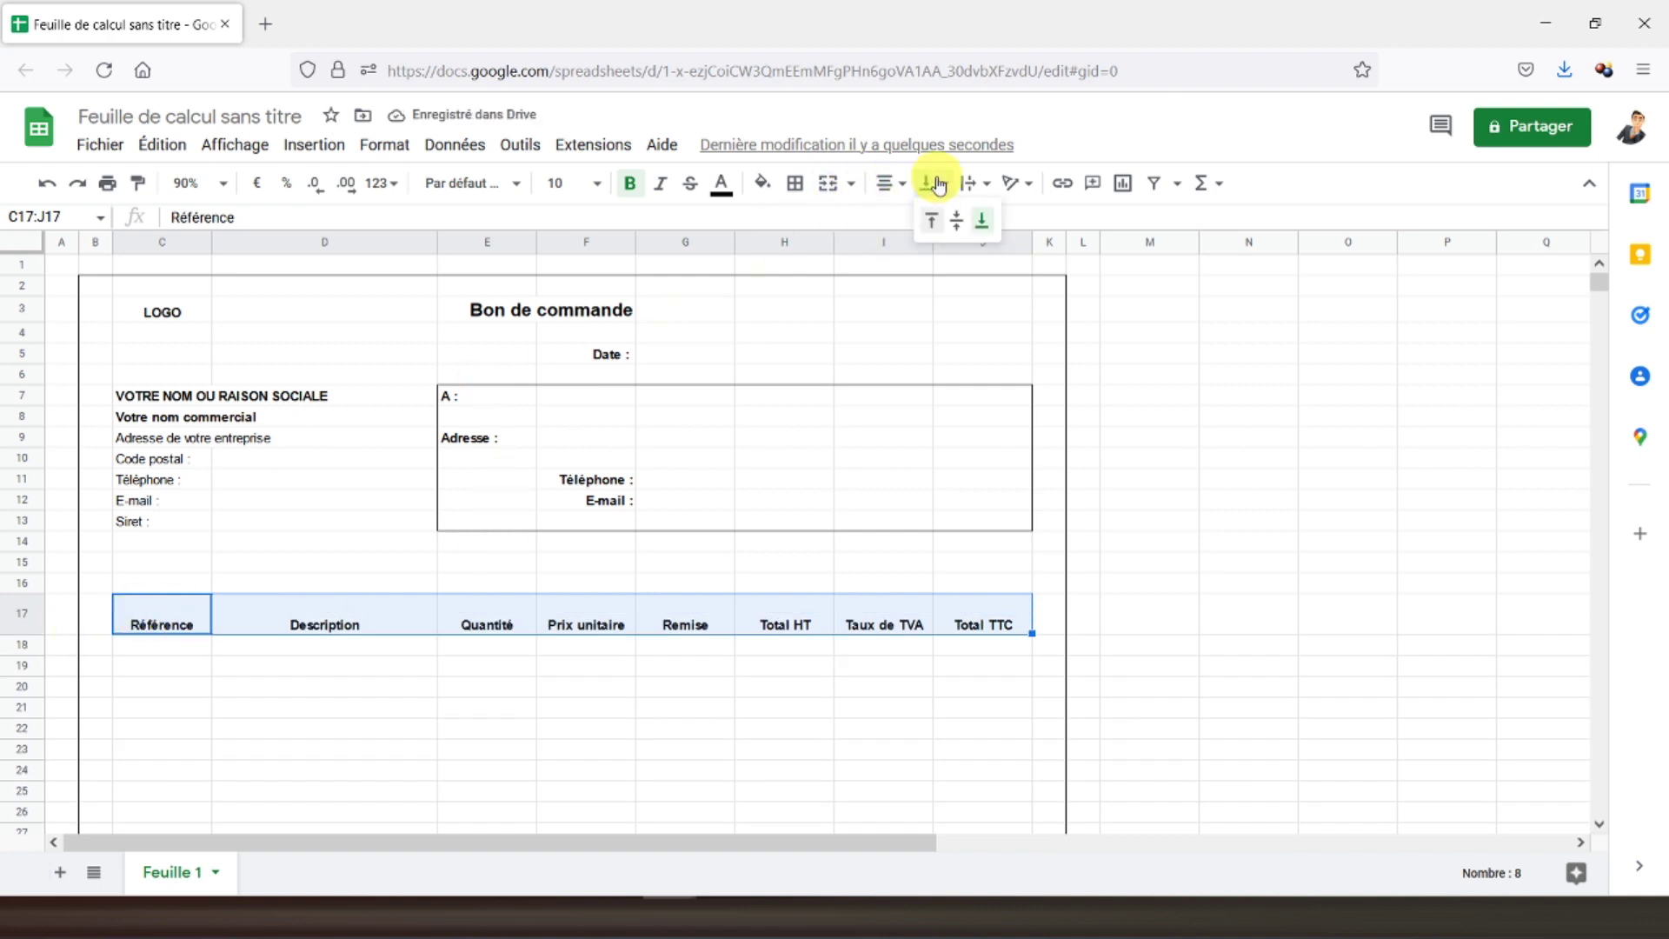
click(956, 221)
Give the header cells a grey fill and borders on every cell
click(762, 182)
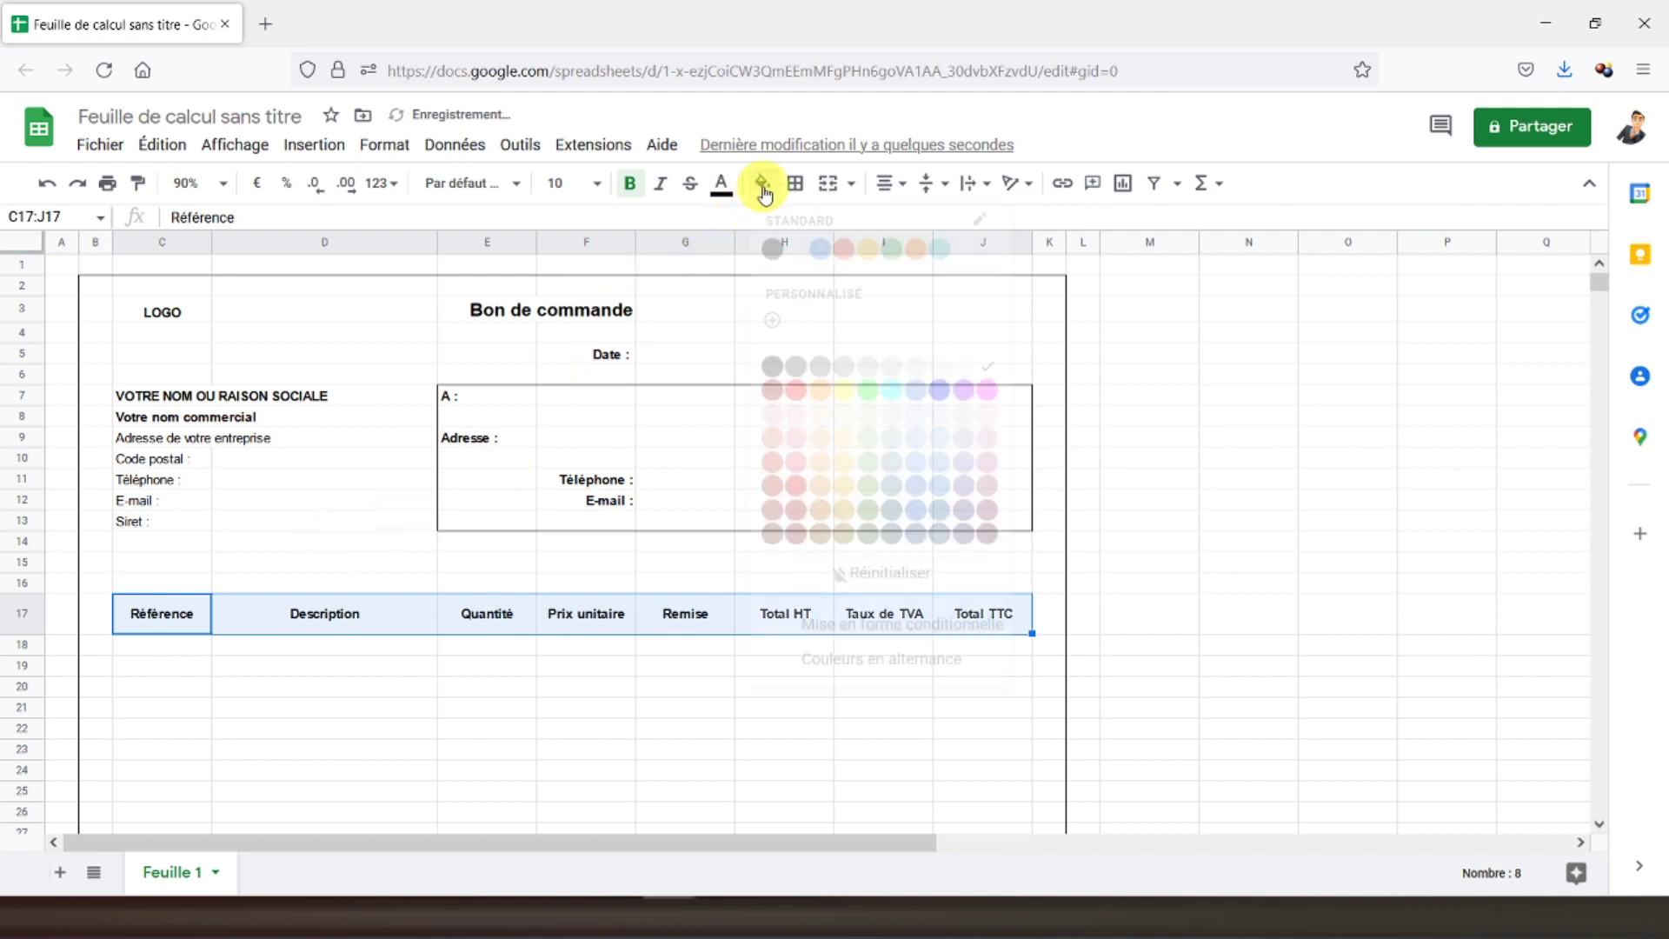
click(869, 369)
click(795, 183)
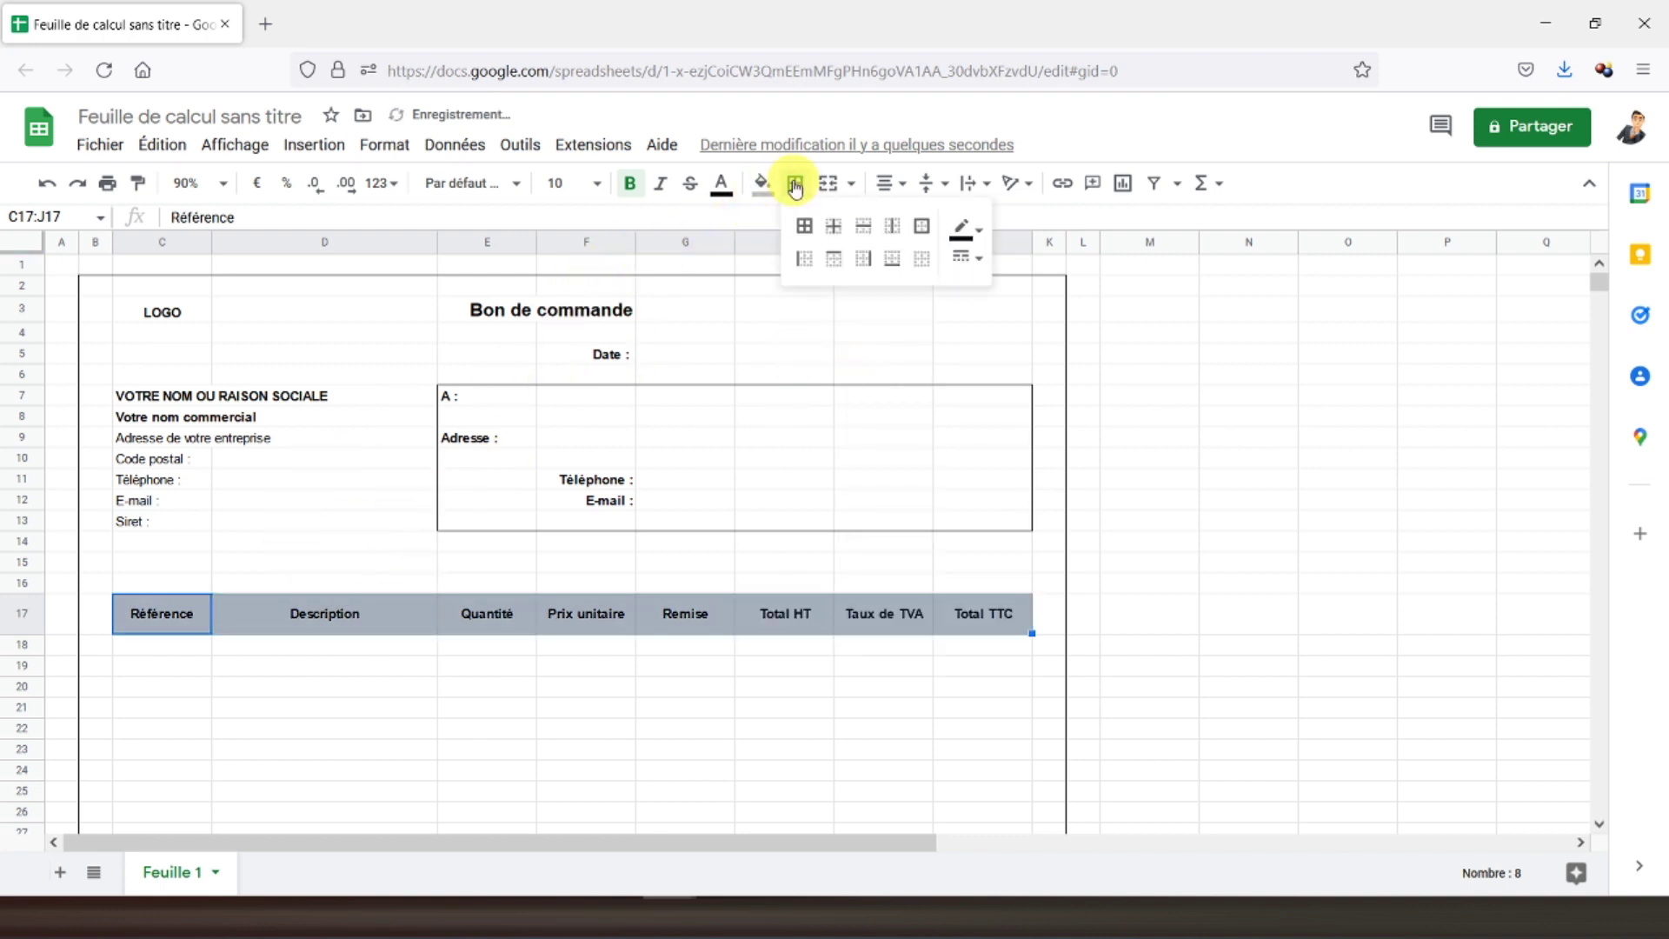
click(806, 241)
click(268, 608)
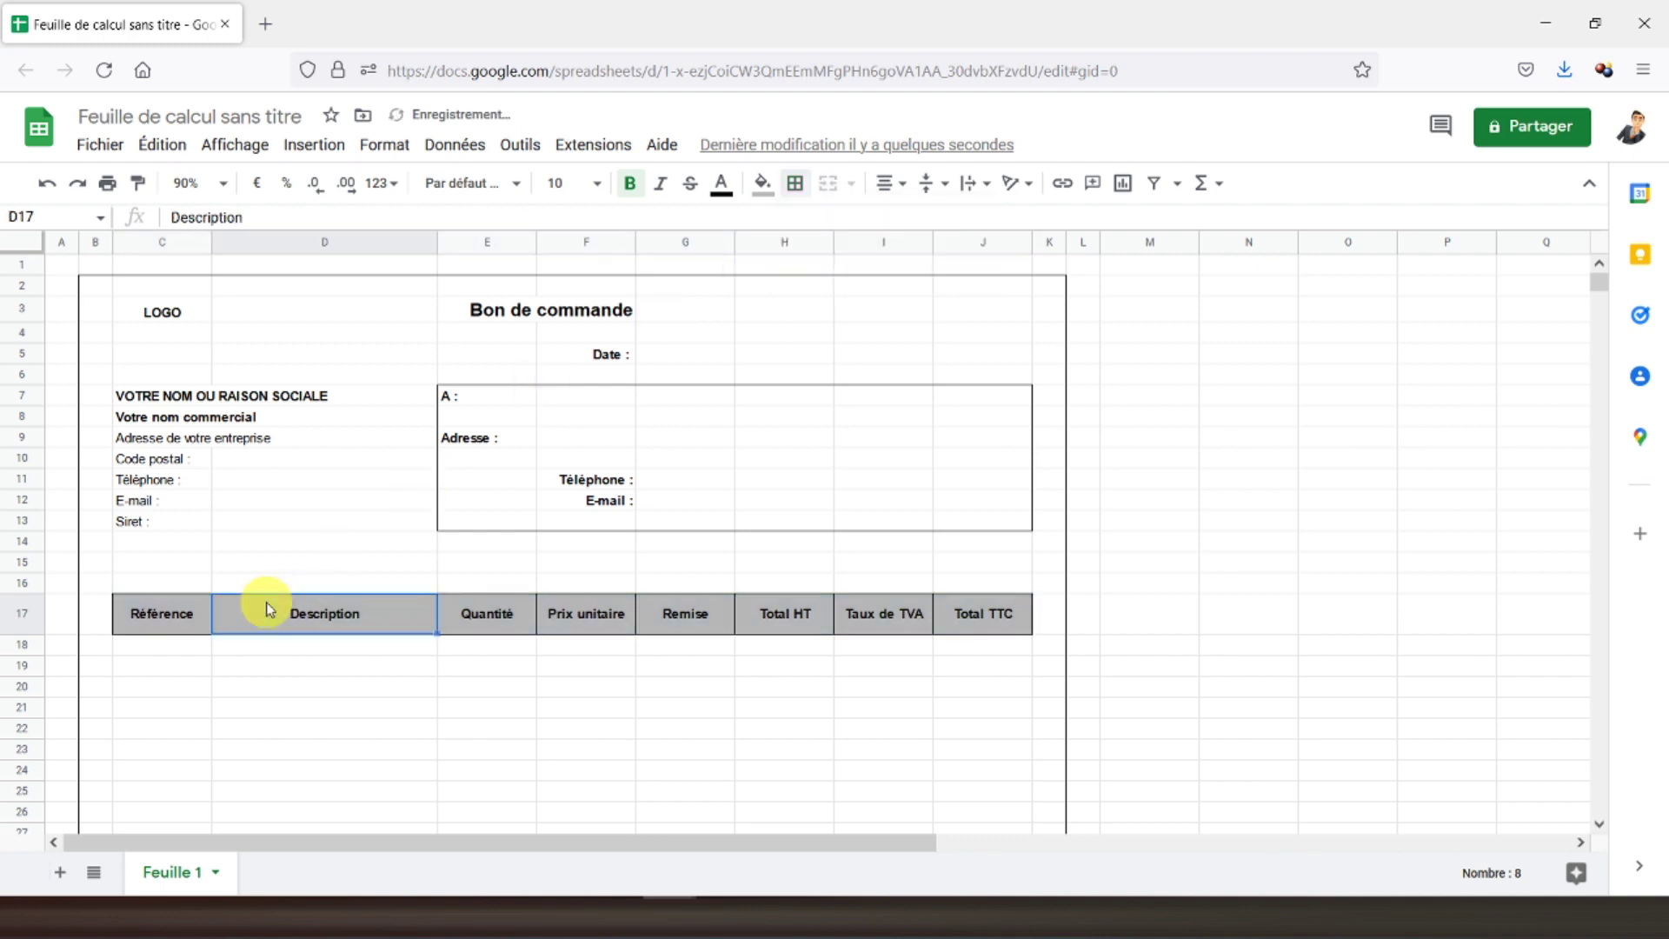
Put an outer border around the empty table body C18:J36
scroll(268, 608, down, 2)
scroll(269, 606, down, 2)
scroll(268, 604, down, 3)
scroll(274, 548, up, 3)
scroll(194, 408, down, 3)
scroll(195, 408, down, 2)
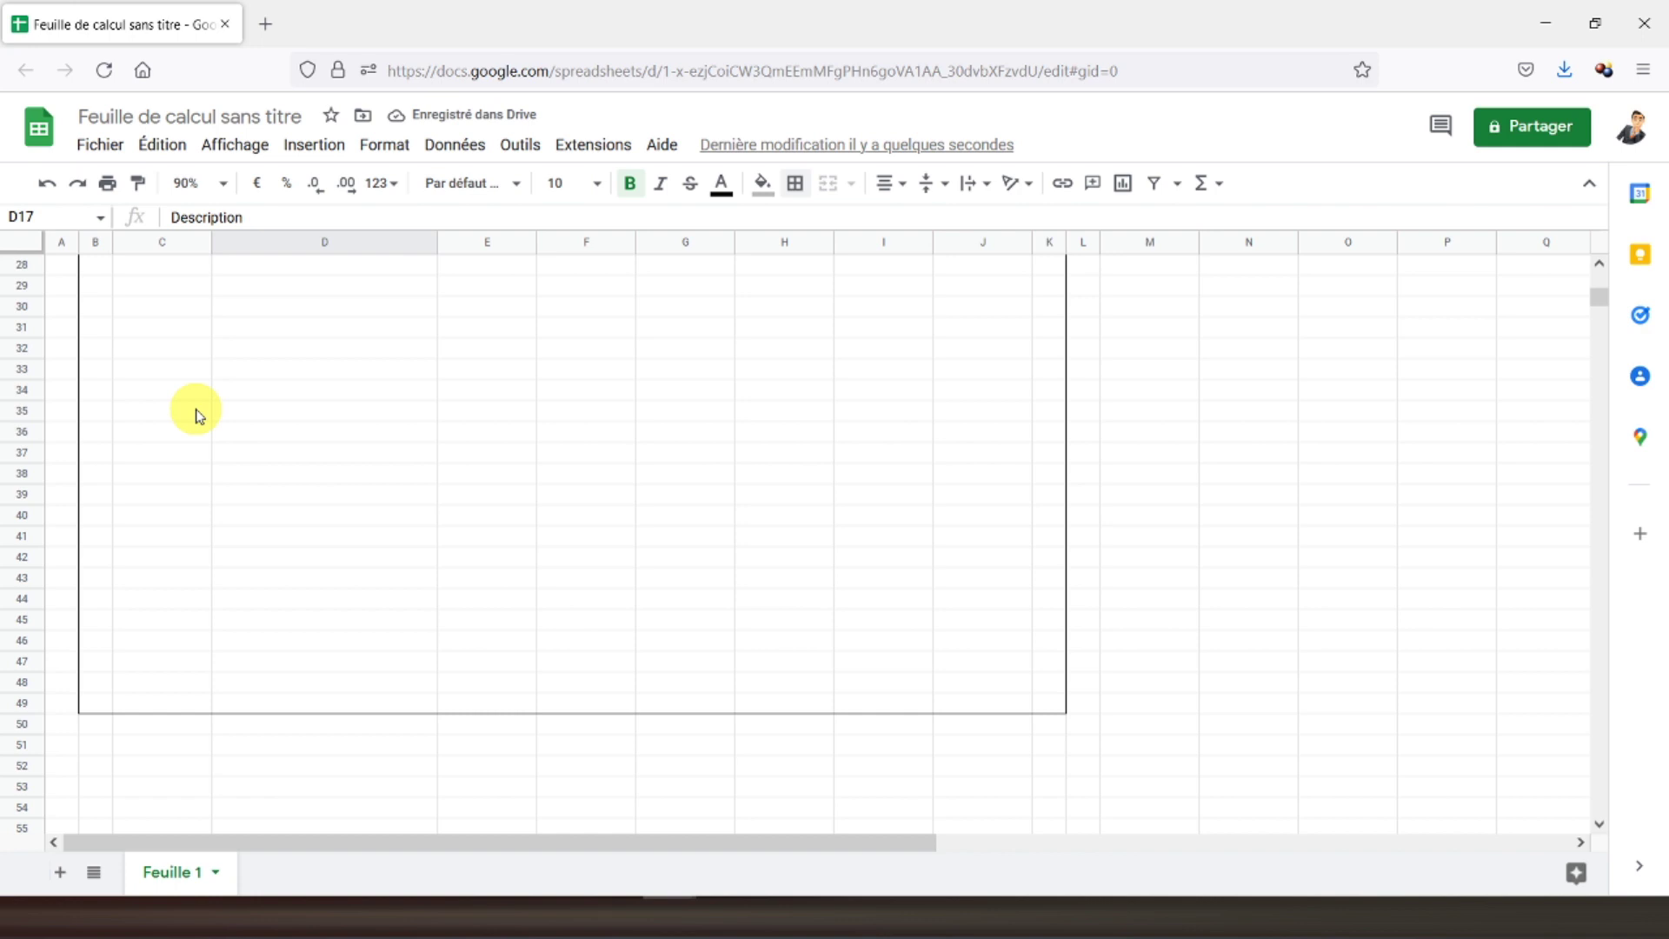
scroll(196, 413, up, 5)
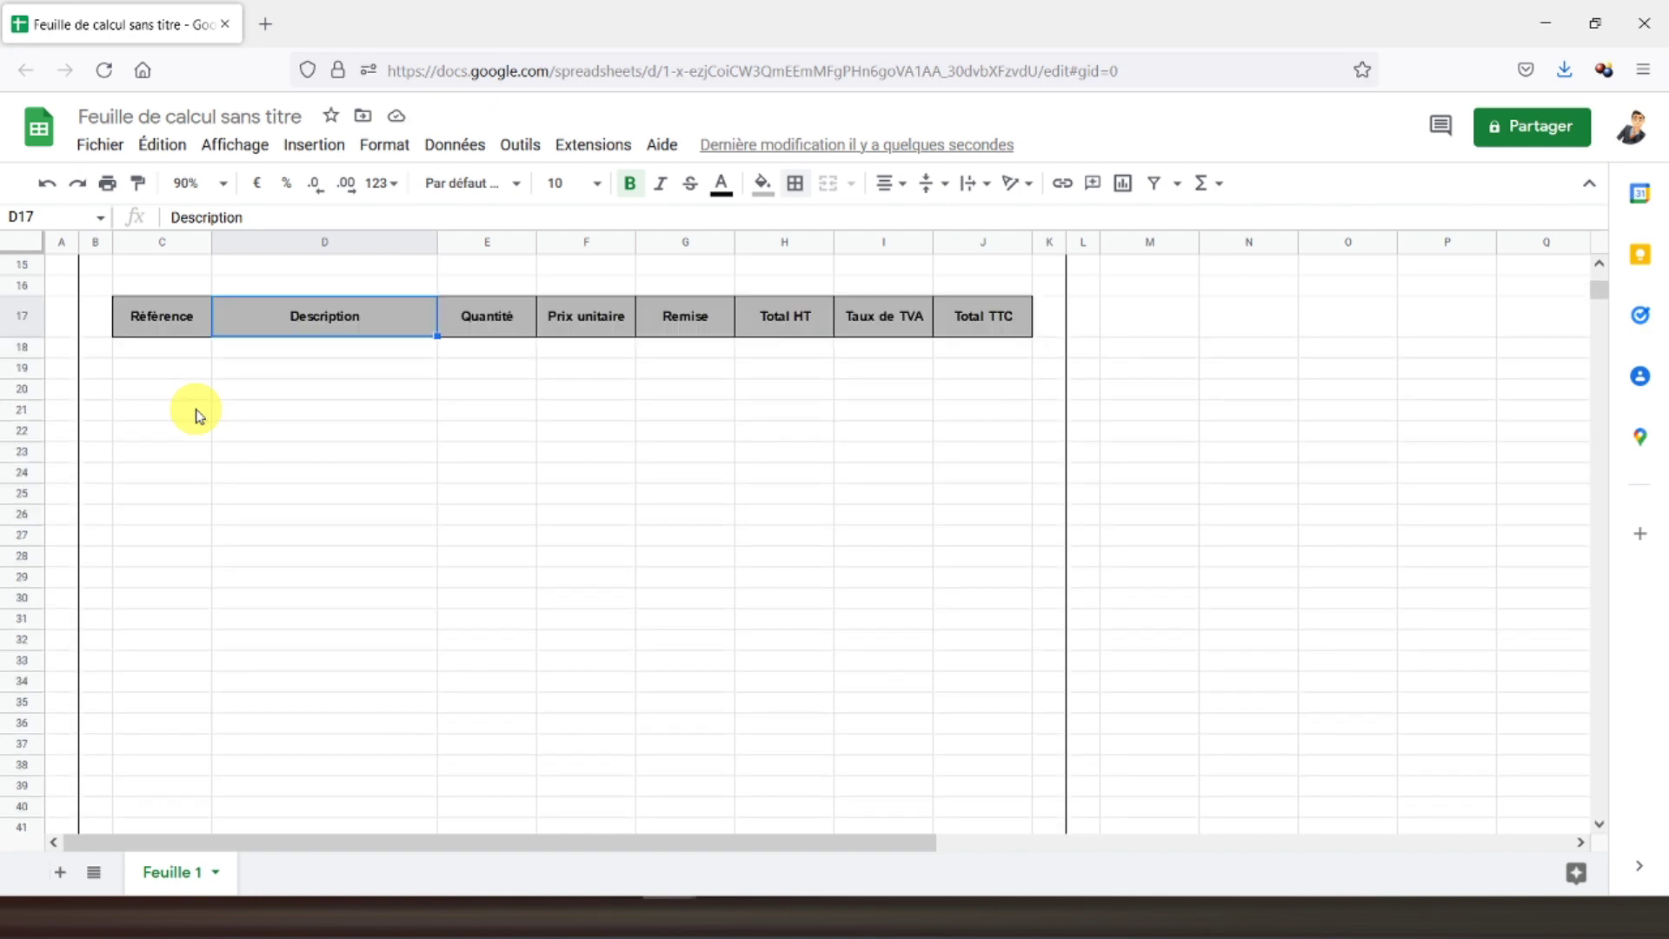
mouse_move(149, 350)
mouse_down()
mouse_move(459, 734)
mouse_move(972, 721)
mouse_up()
scroll(900, 665, down, 5)
scroll(900, 665, up, 5)
scroll(899, 665, up, 3)
scroll(899, 665, down, 5)
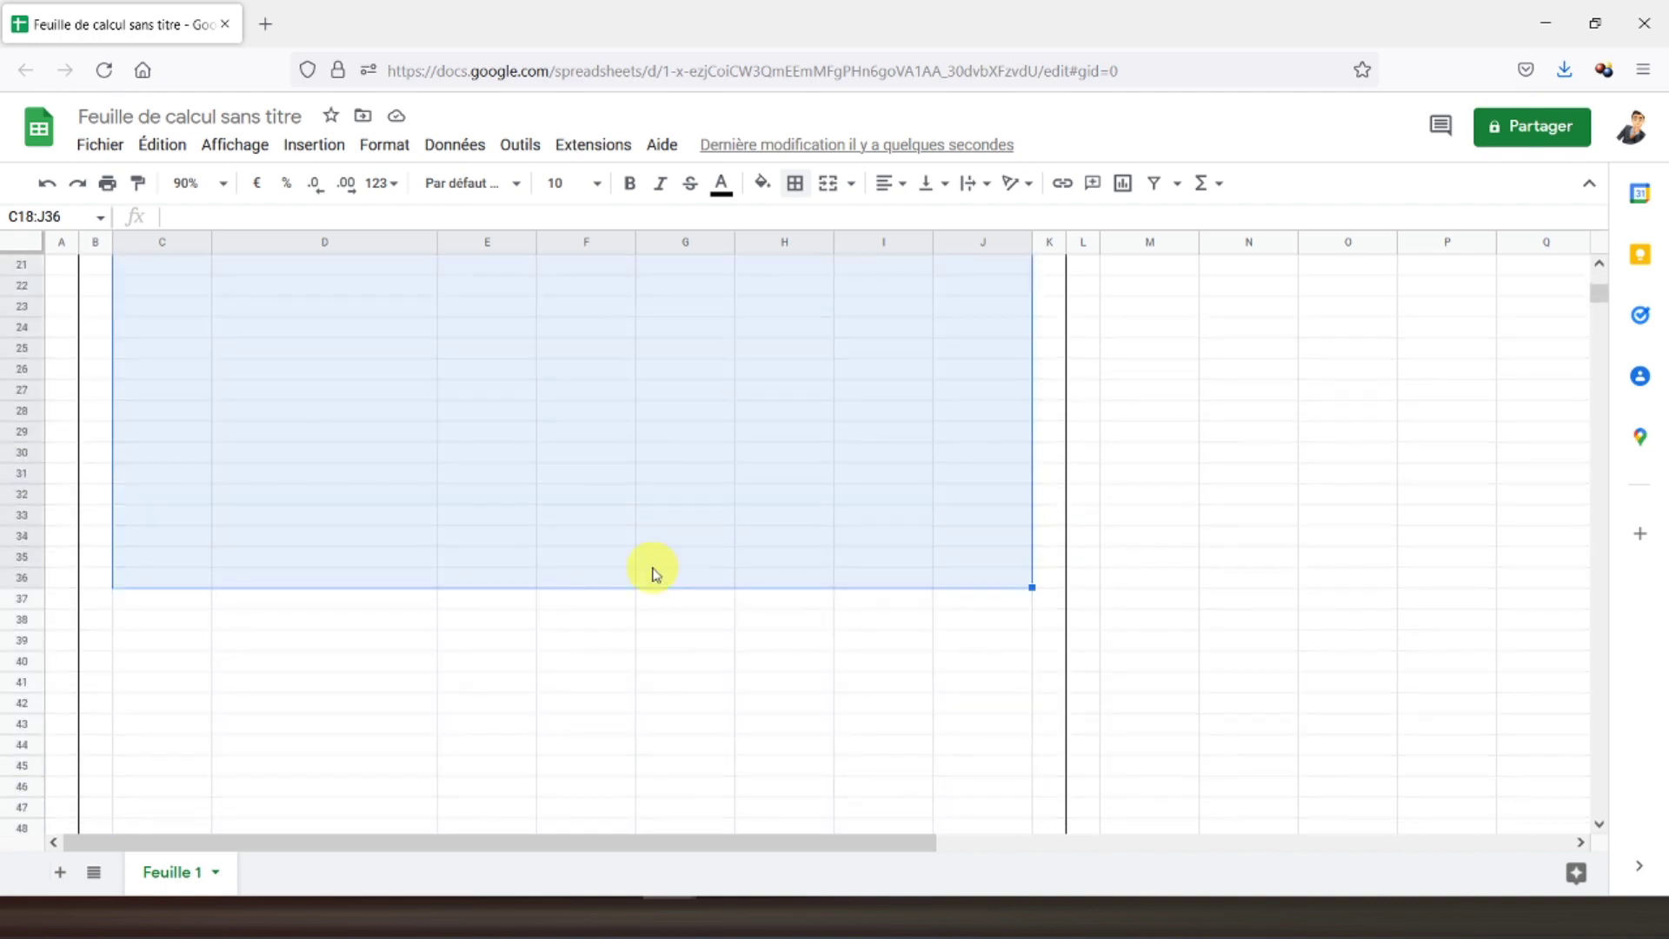
scroll(652, 567, up, 2)
click(796, 183)
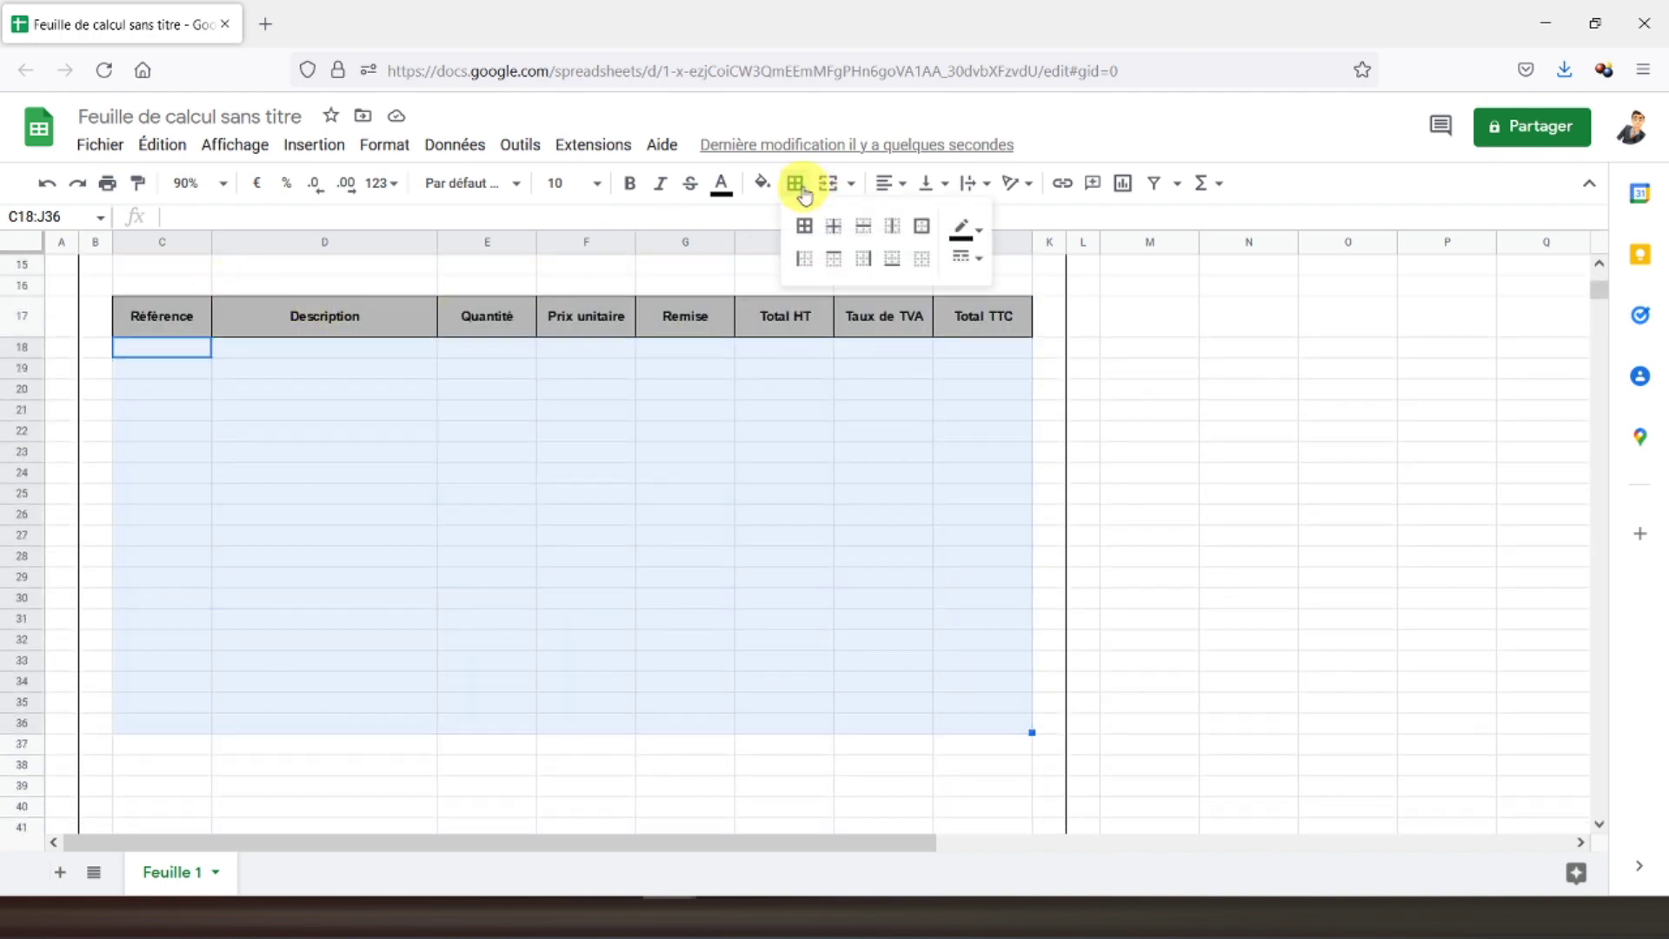
click(921, 226)
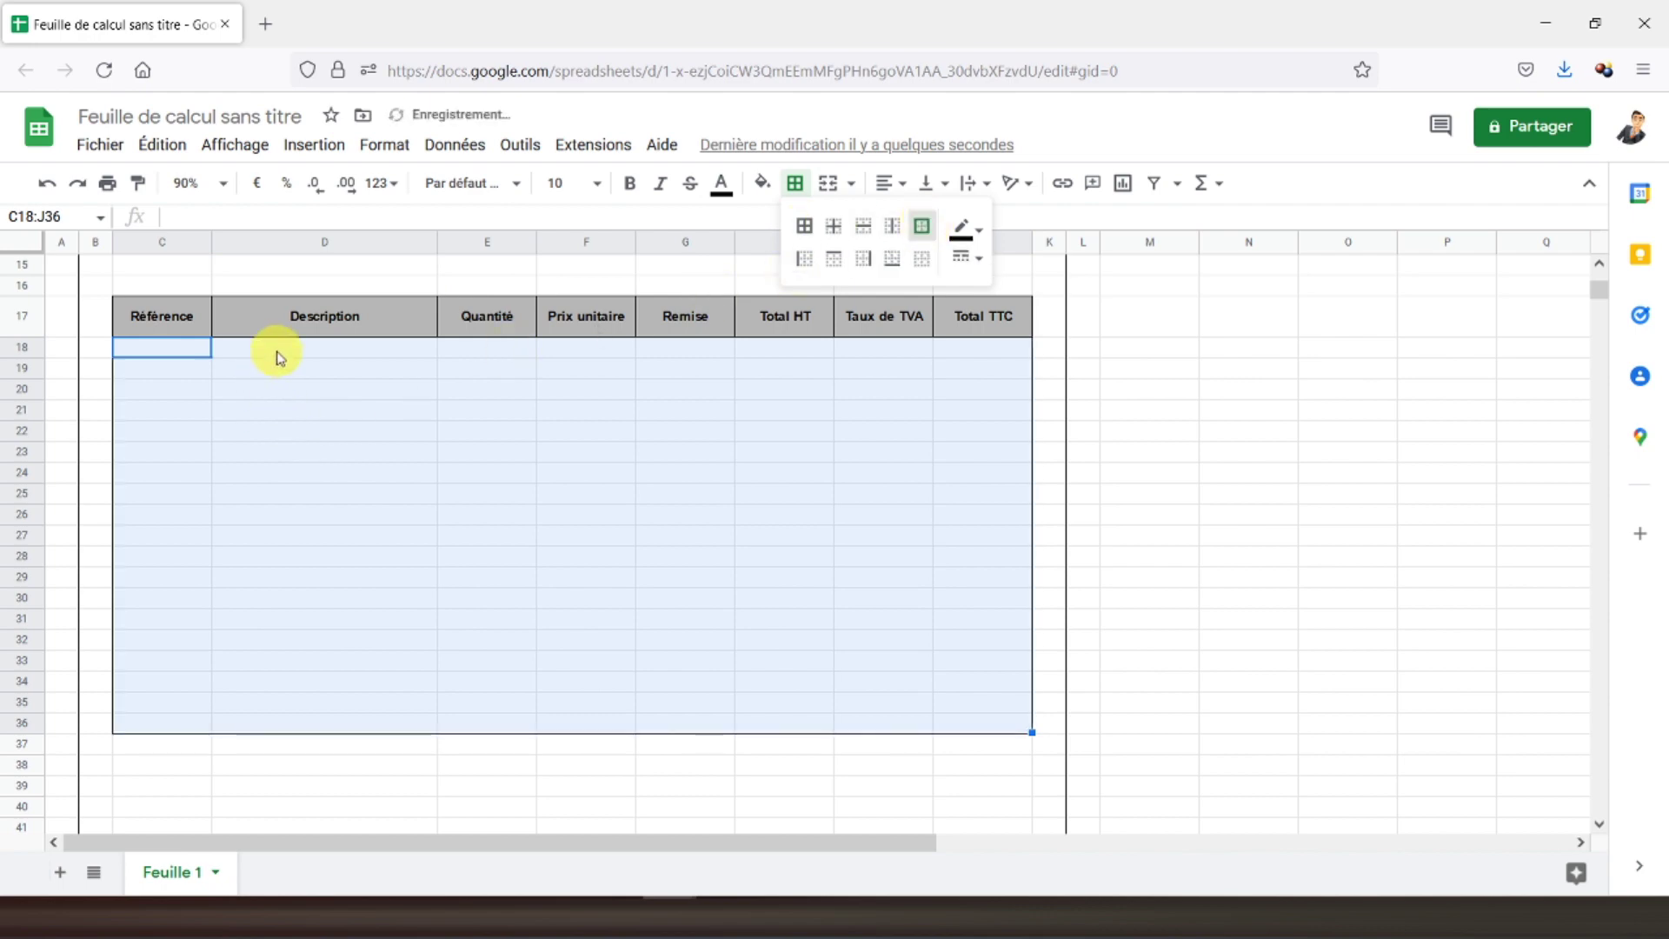
Outline columns D, E, F, H and J (rows 18–36) each with its own outer border
drag(277, 349, 323, 728)
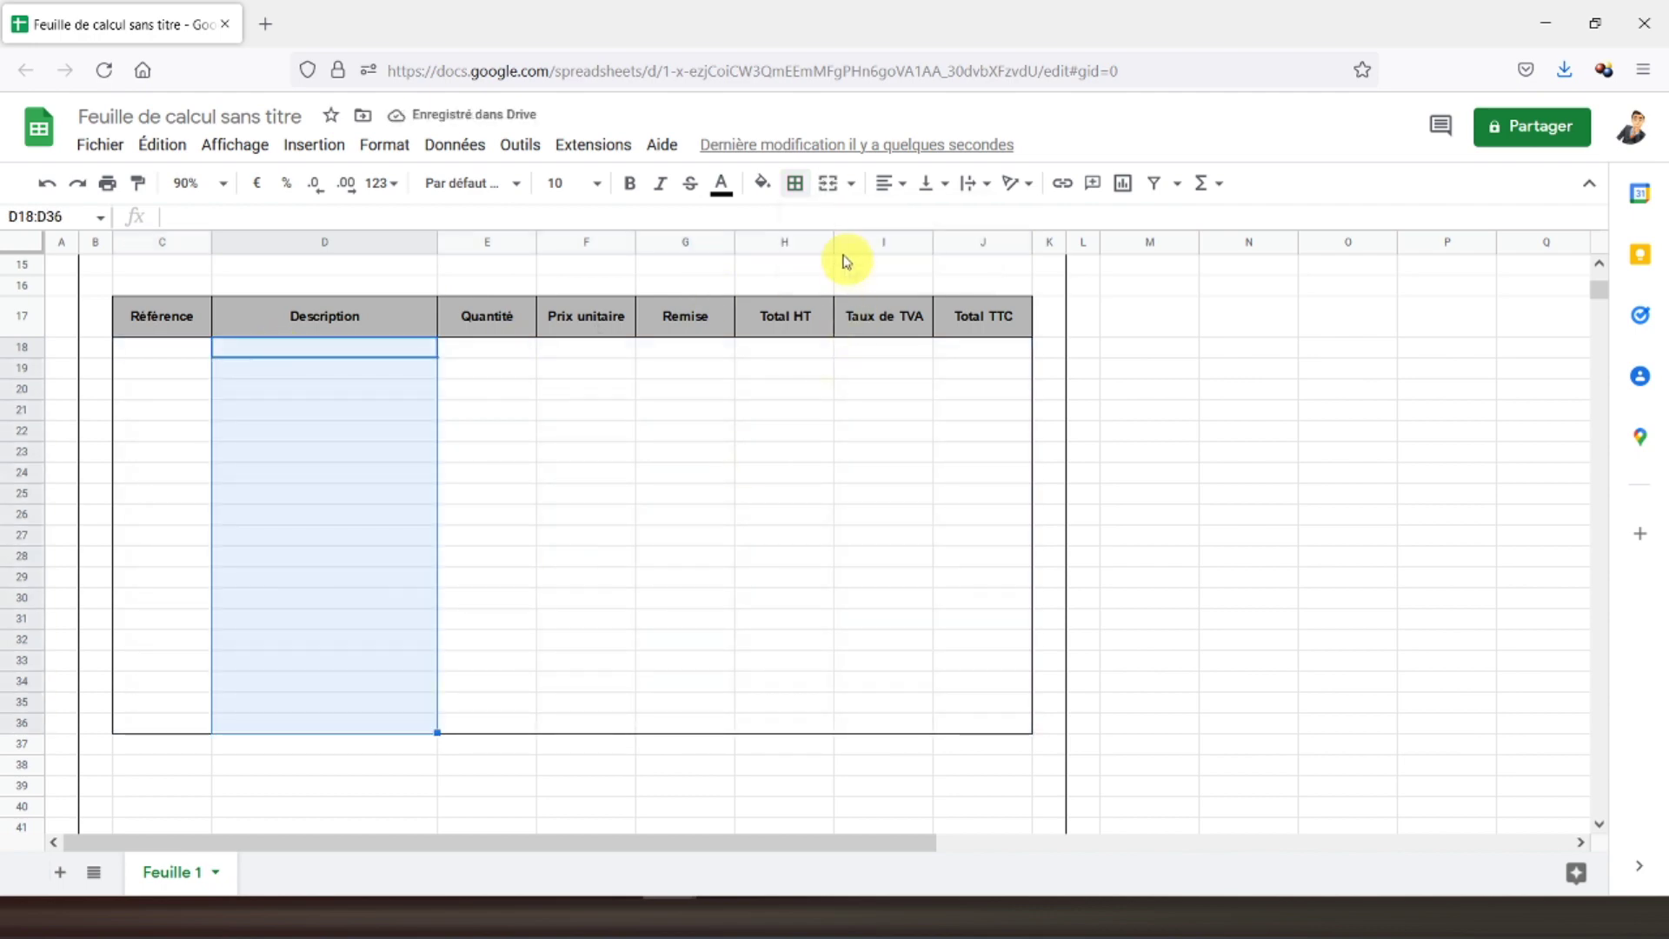
click(794, 183)
click(923, 233)
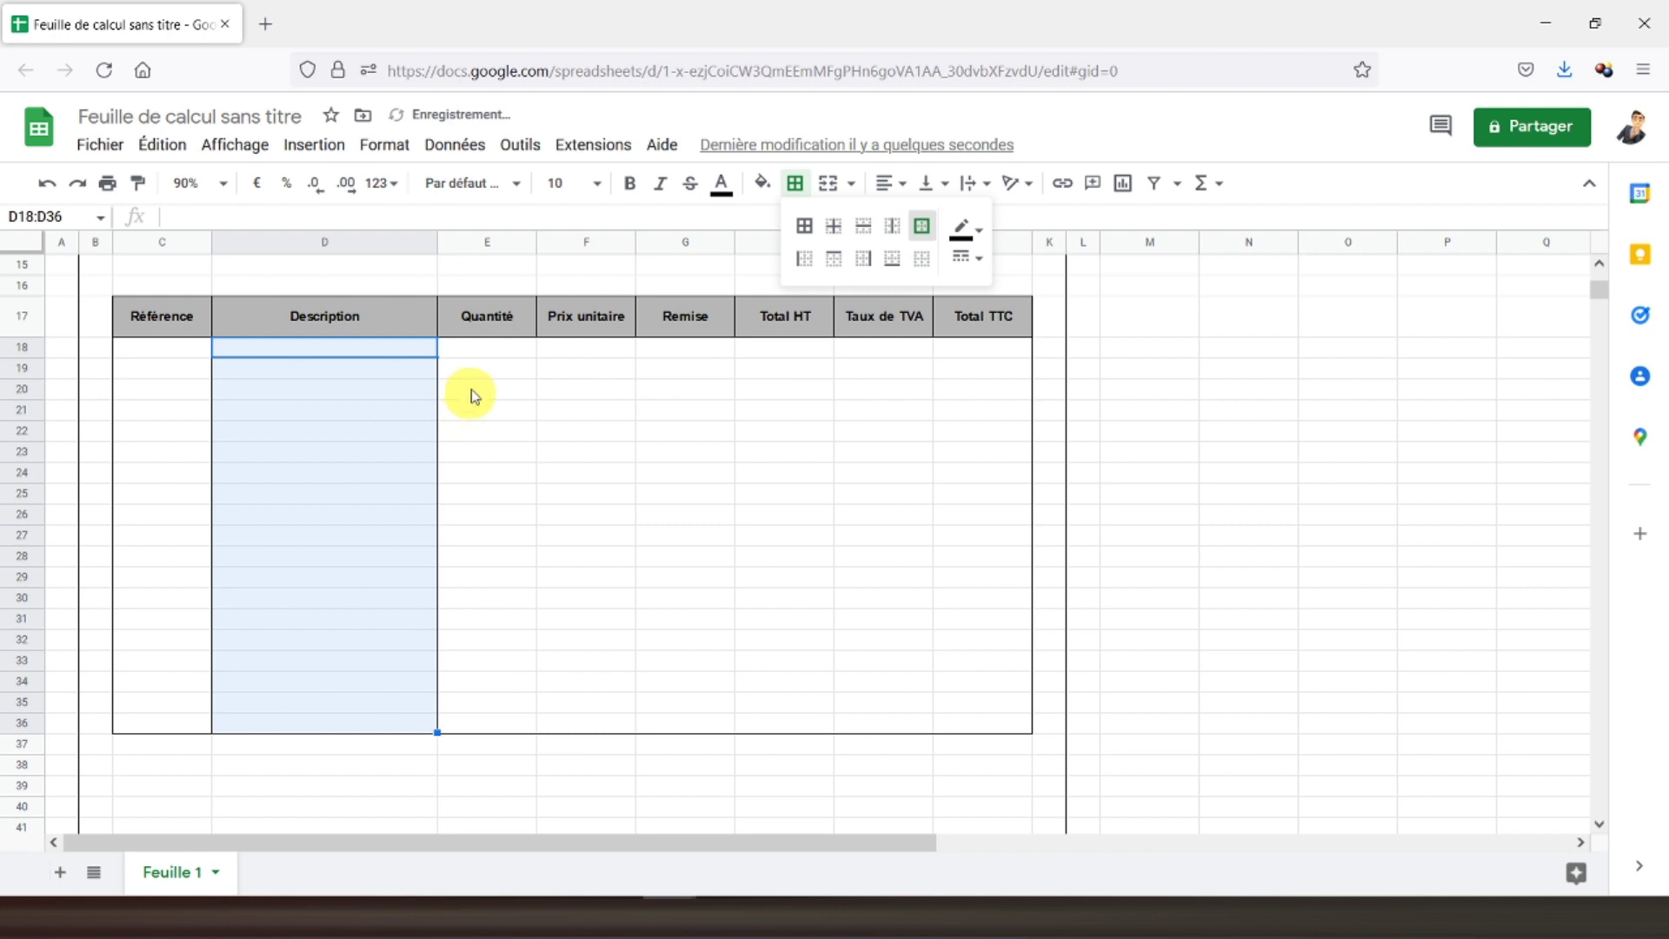
drag(487, 352, 509, 724)
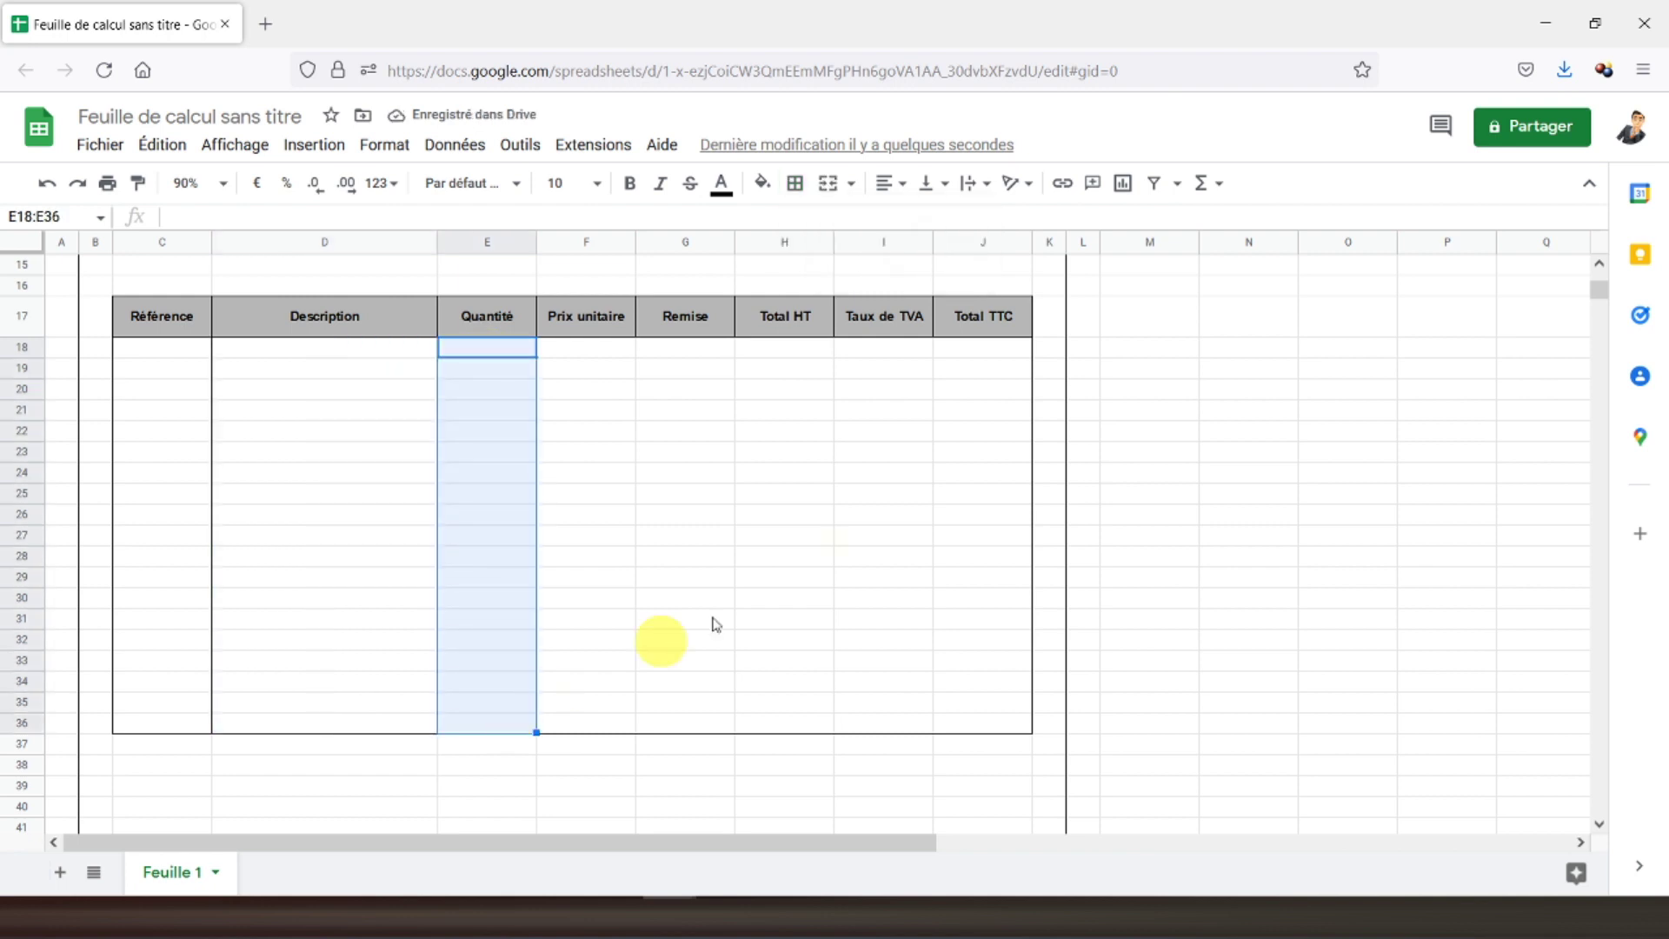
click(794, 183)
click(922, 226)
drag(561, 349, 611, 727)
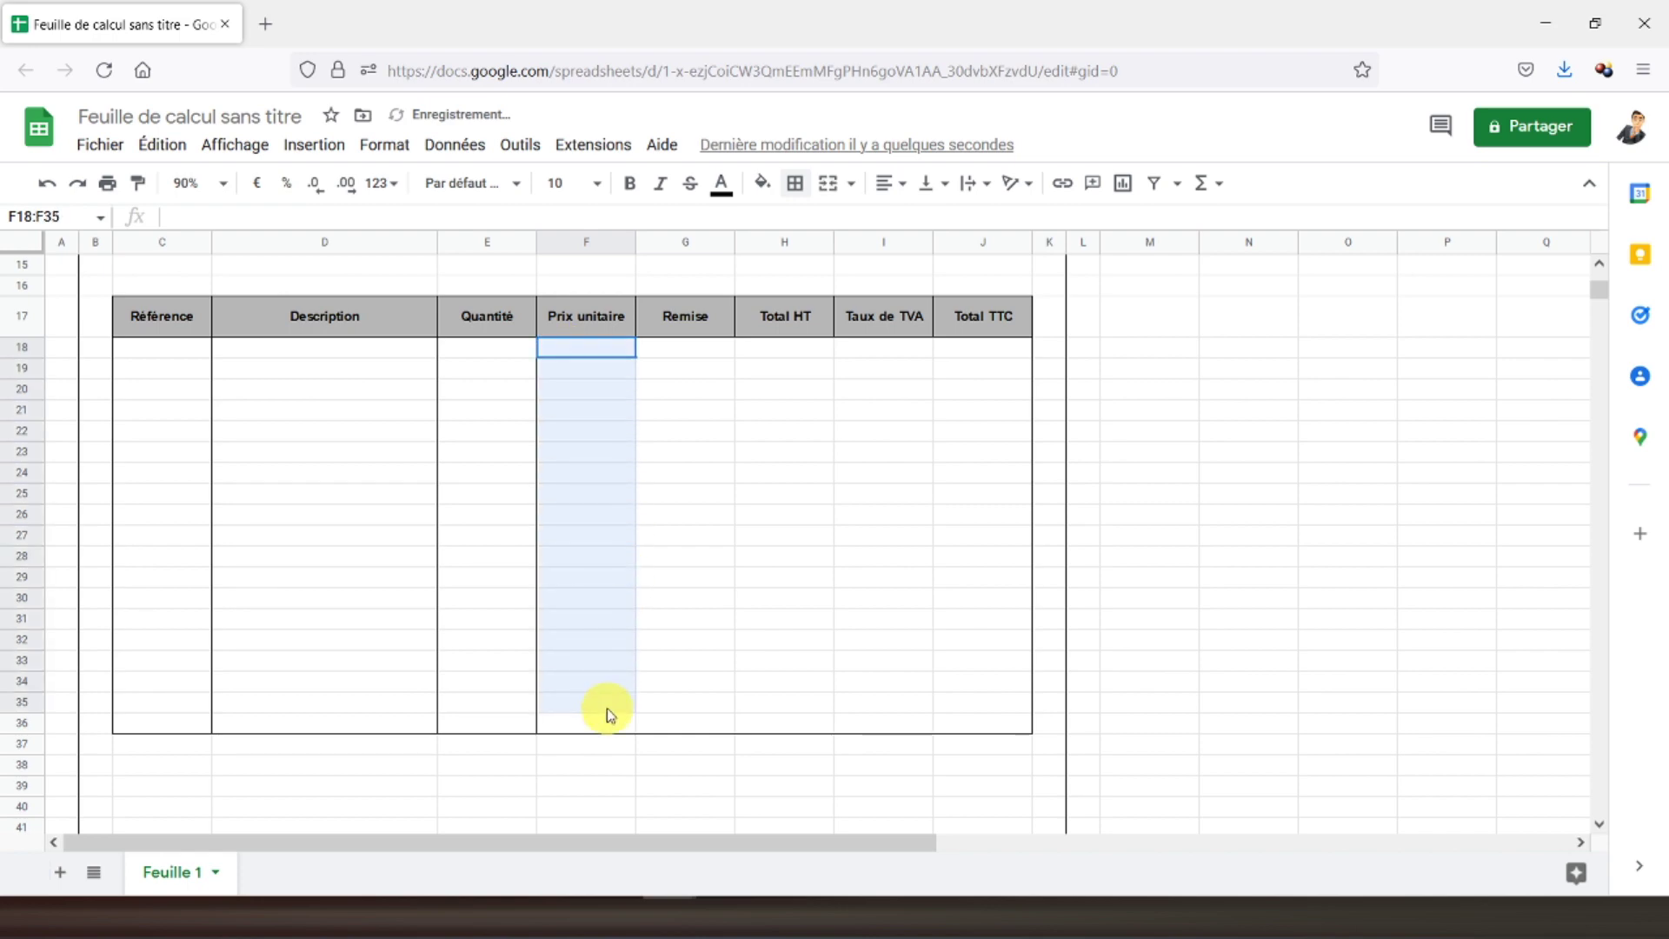
click(794, 184)
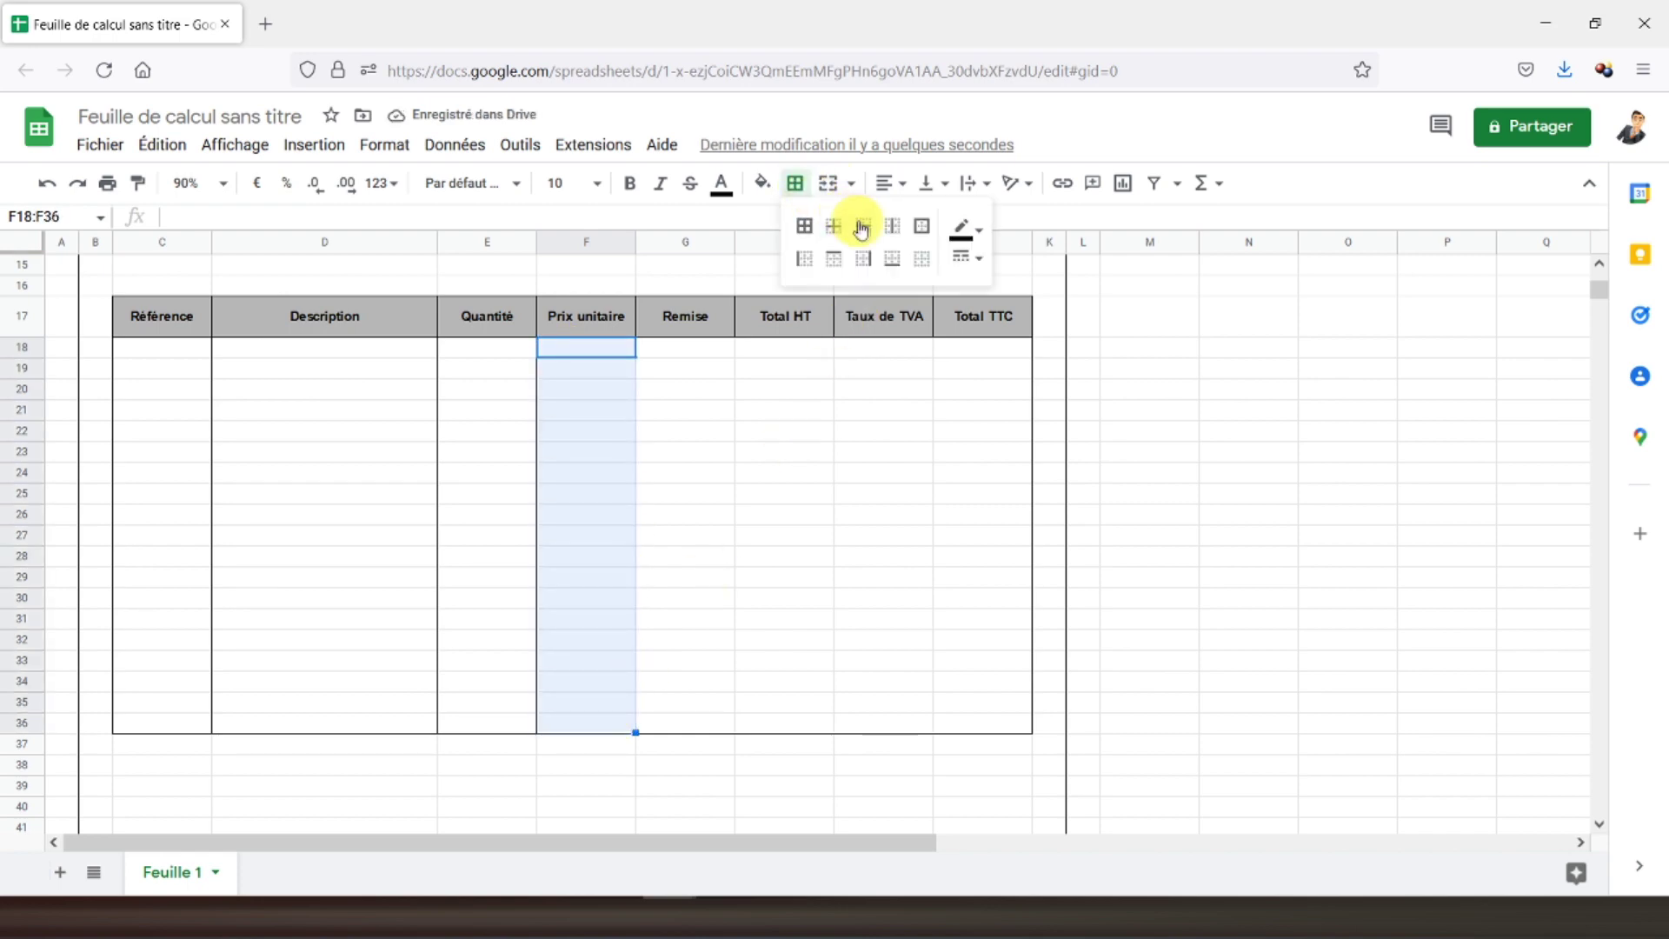
click(922, 226)
drag(778, 347, 789, 724)
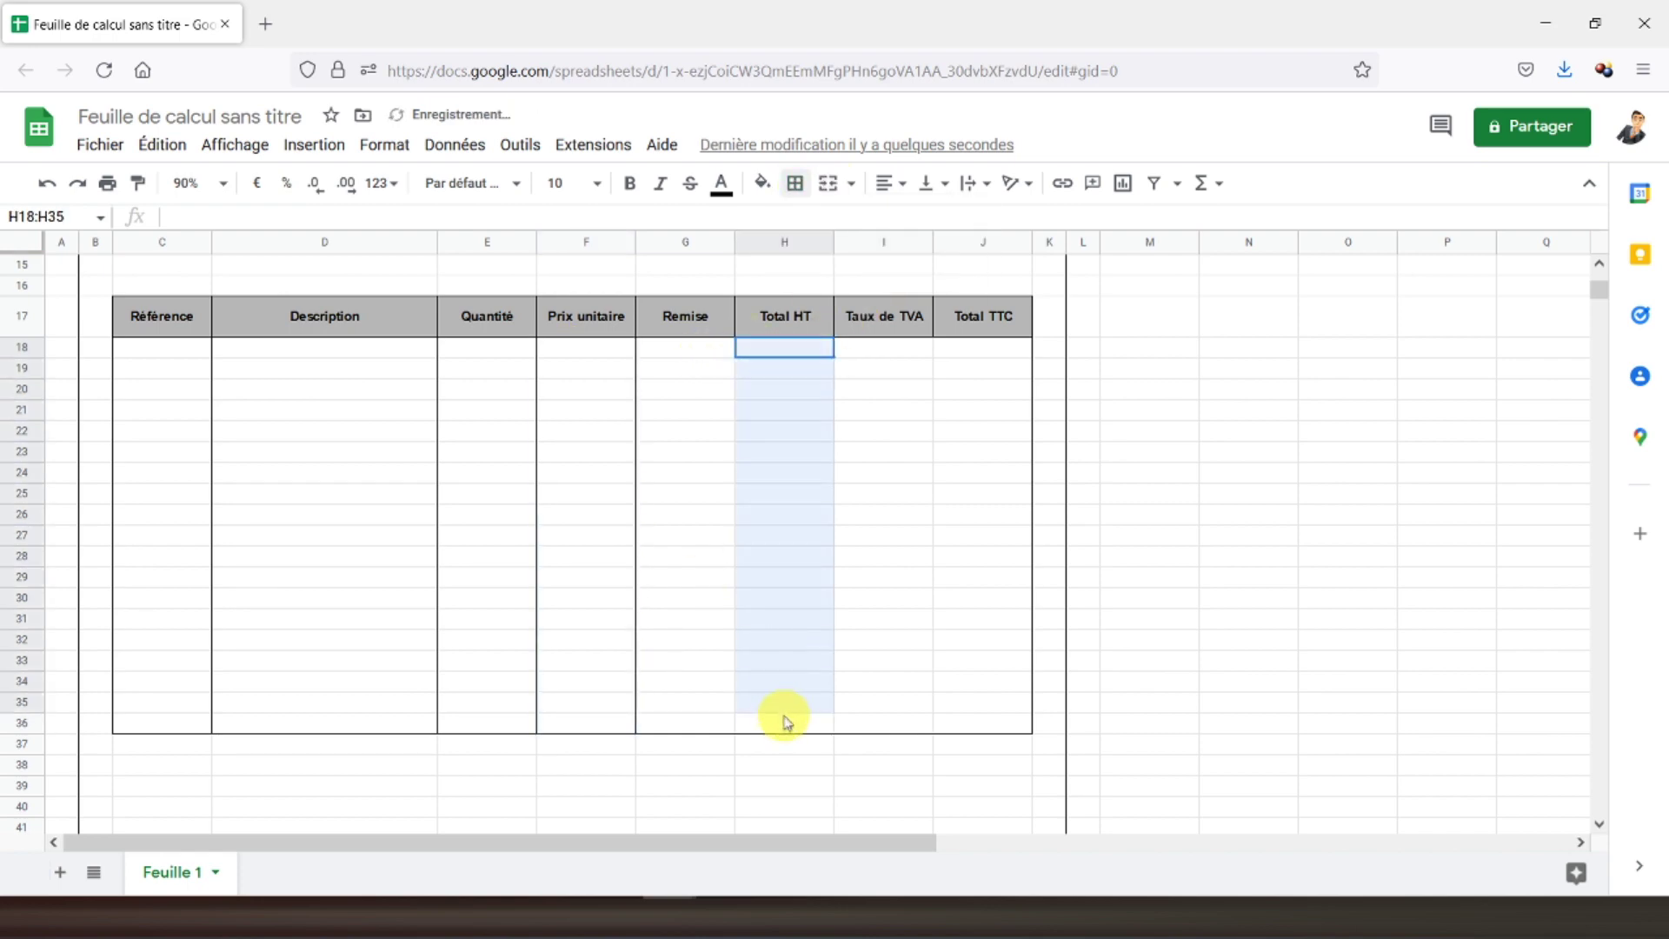
click(795, 183)
click(922, 226)
drag(962, 347, 998, 728)
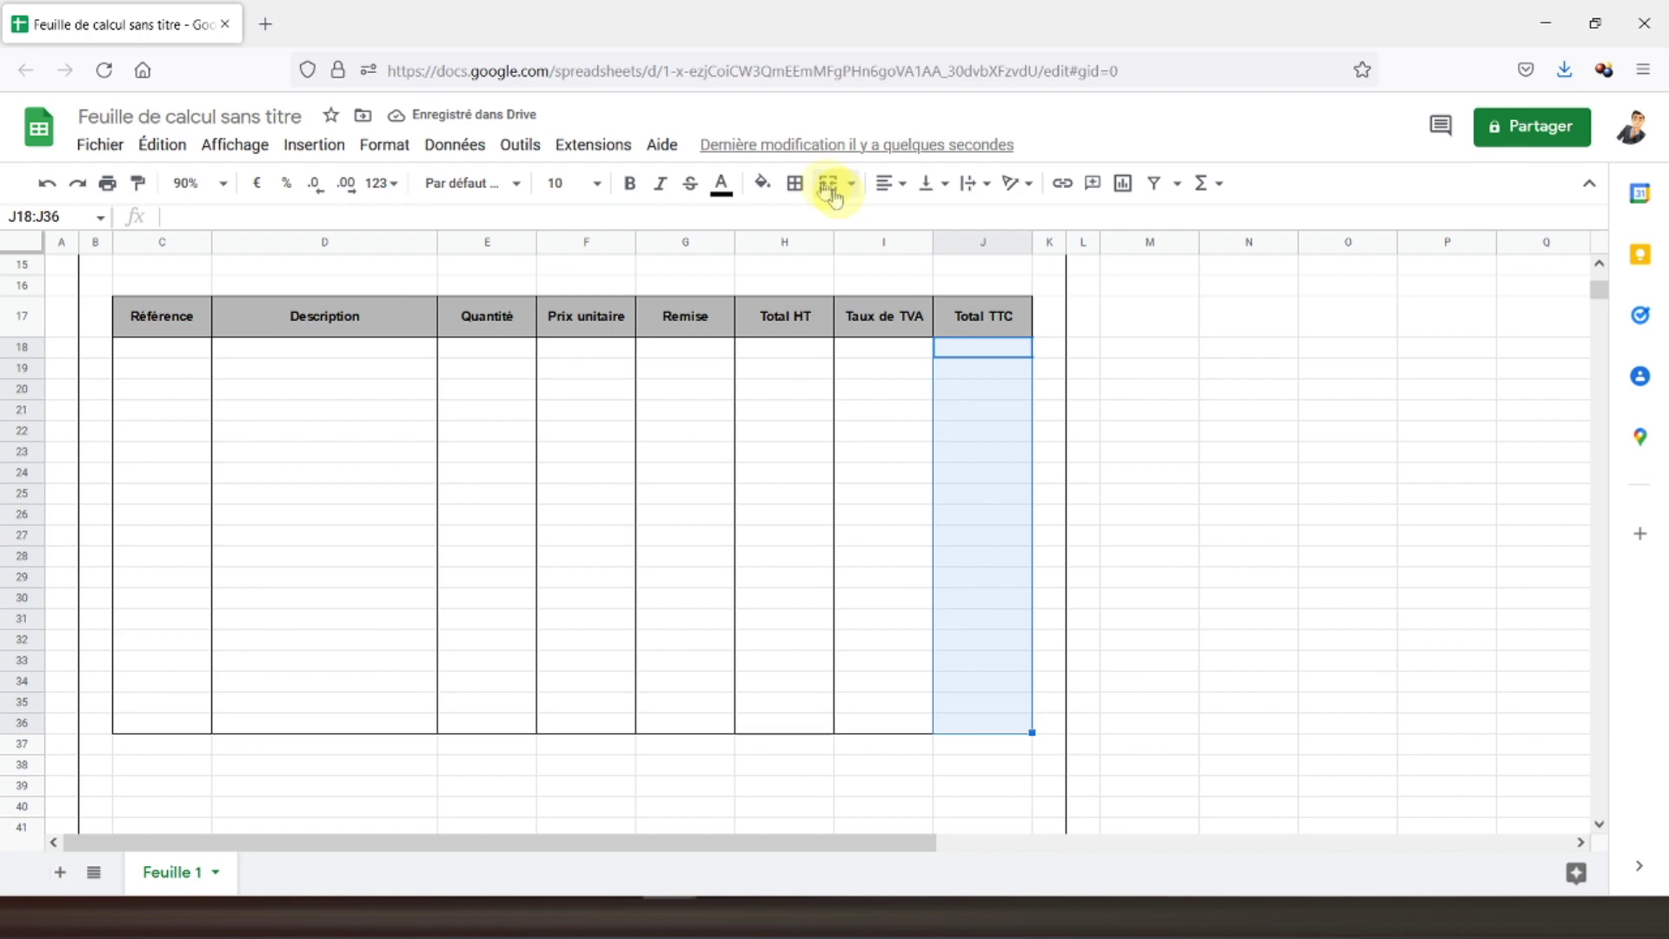
click(794, 184)
click(922, 226)
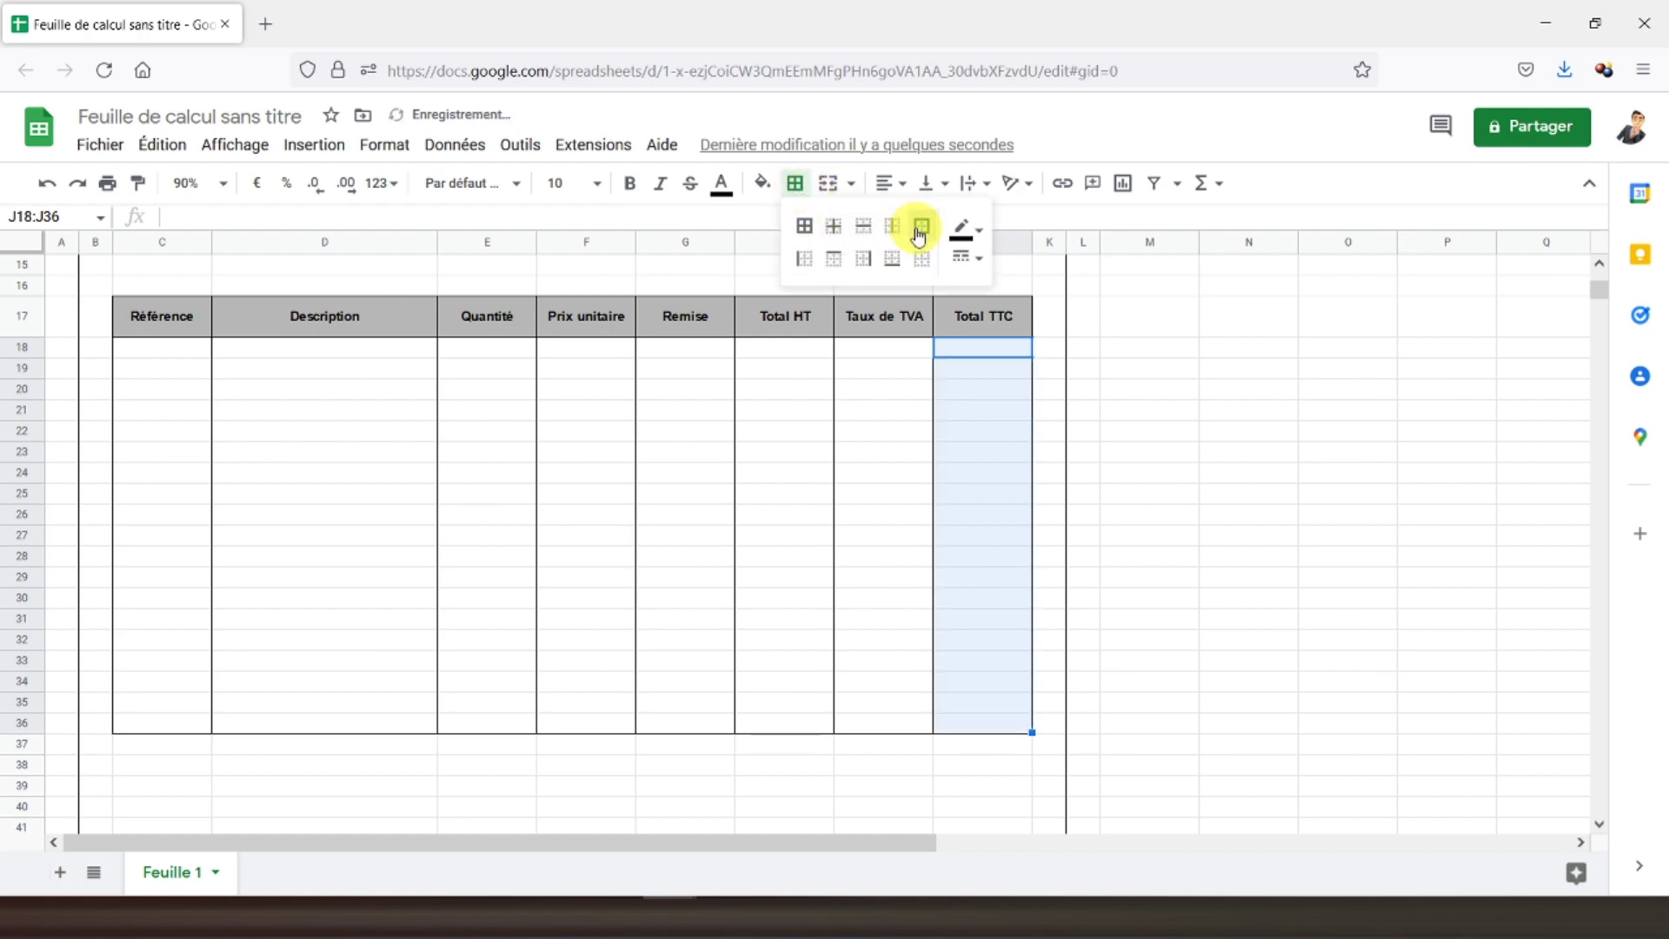
click(306, 537)
scroll(309, 539, down, 2)
scroll(310, 522, down, 3)
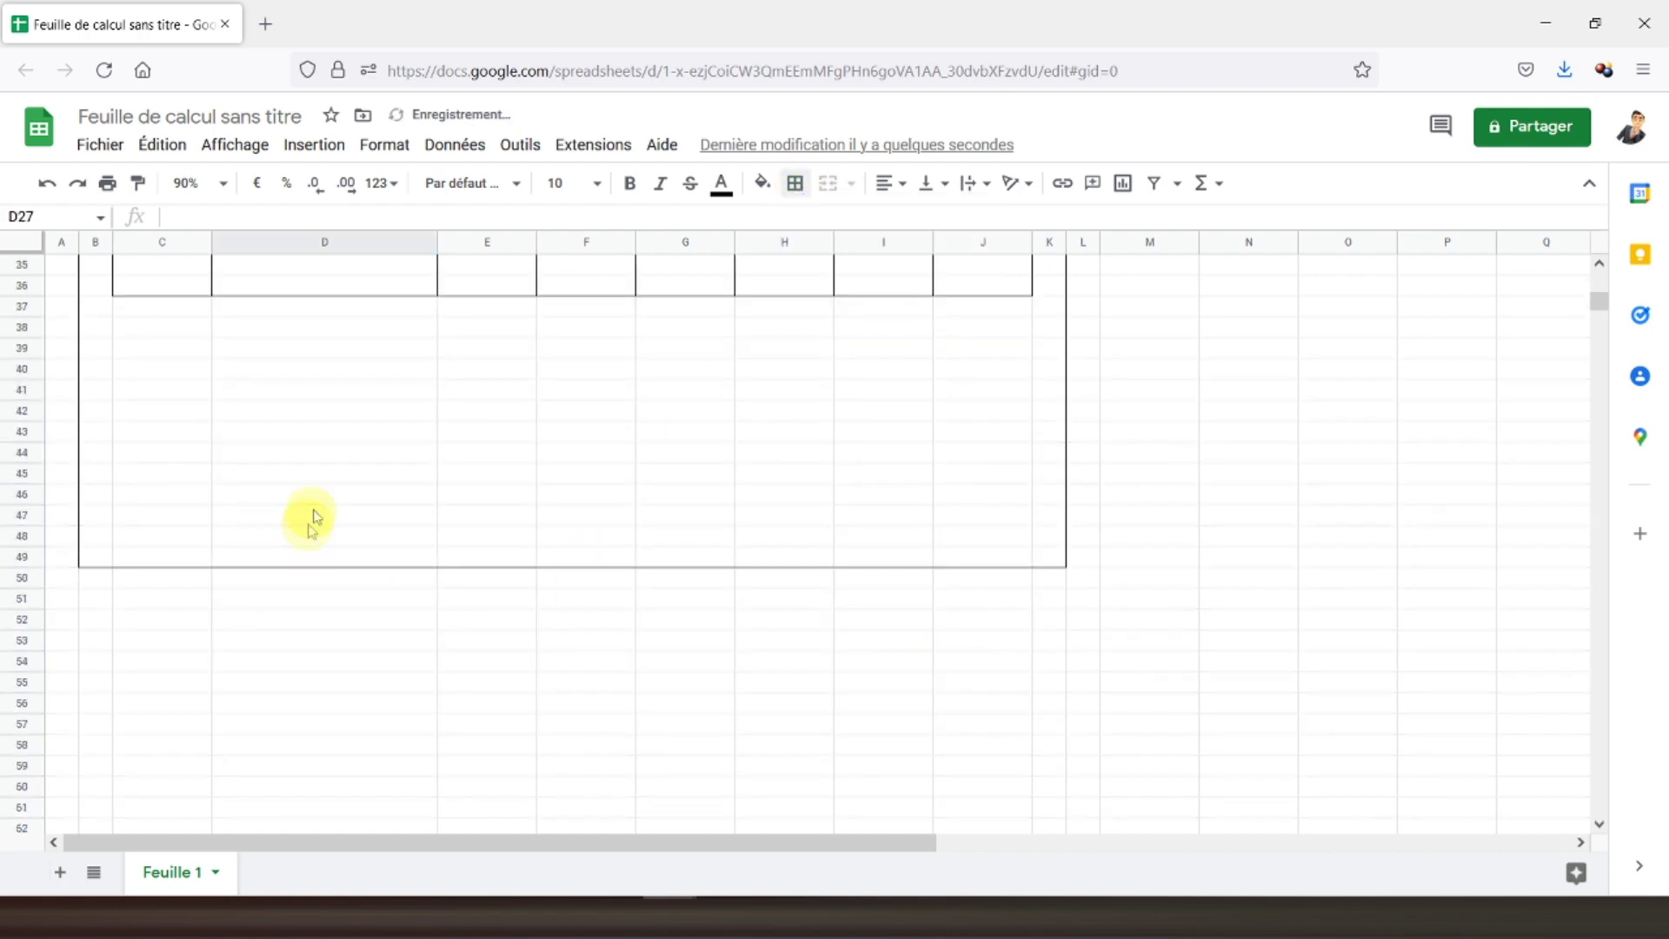
click(318, 358)
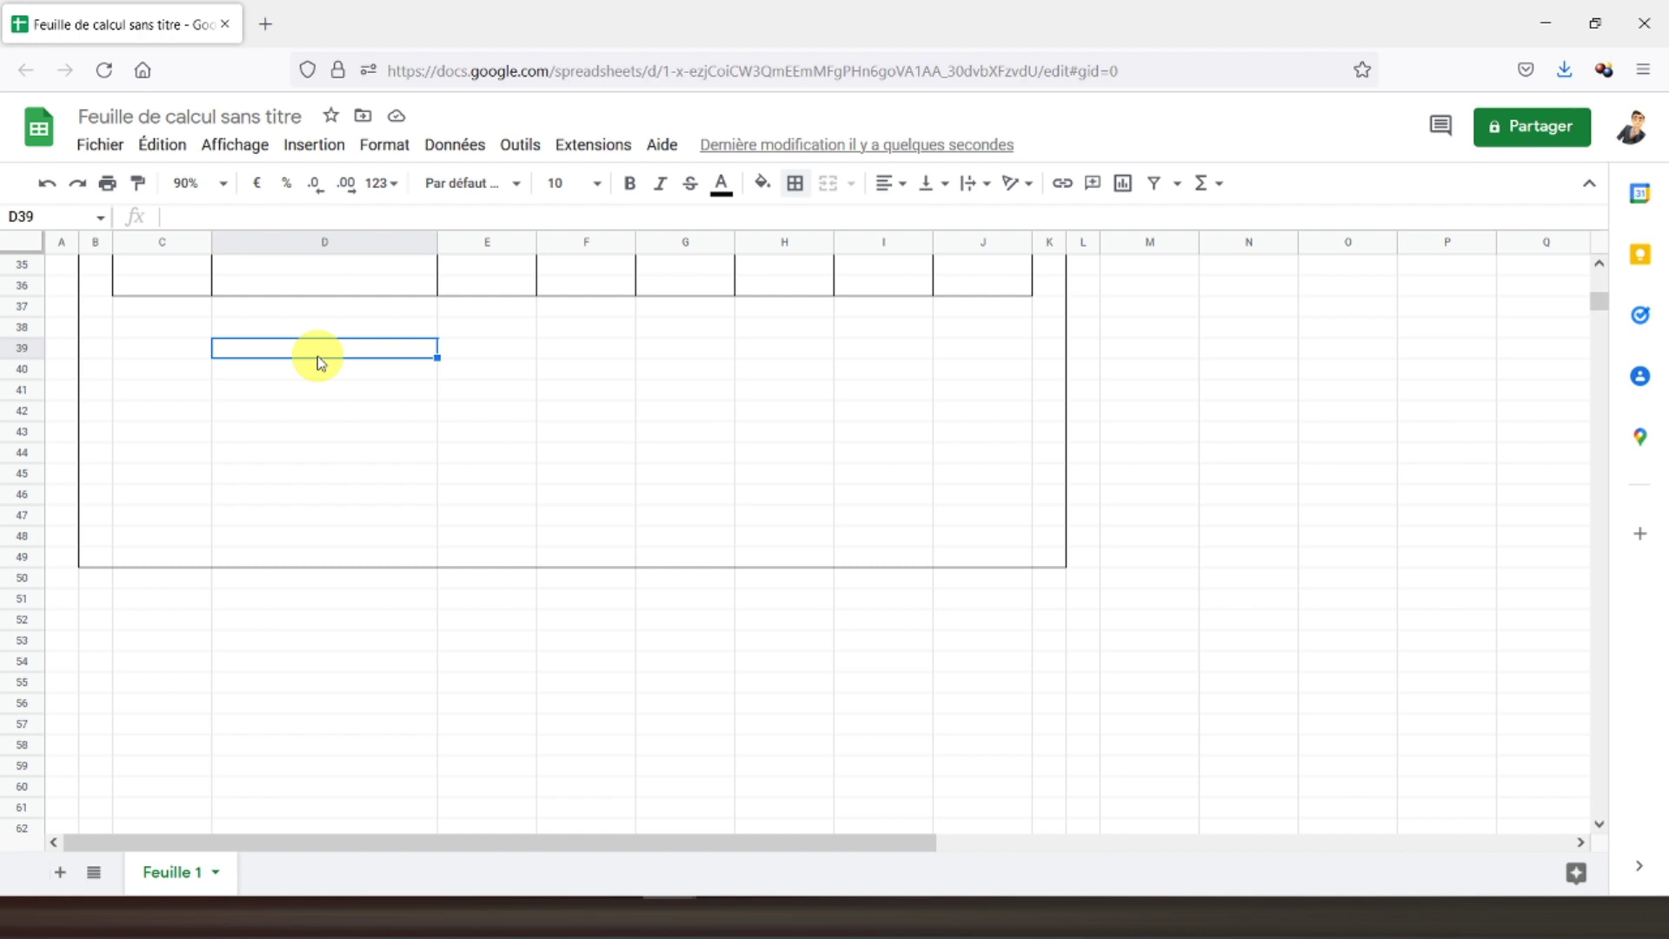
Type 'Conditions de livraison' in D40, 'Conditions de règlement' in D42, and start 'Délai de rétractation' in D44
click(302, 379)
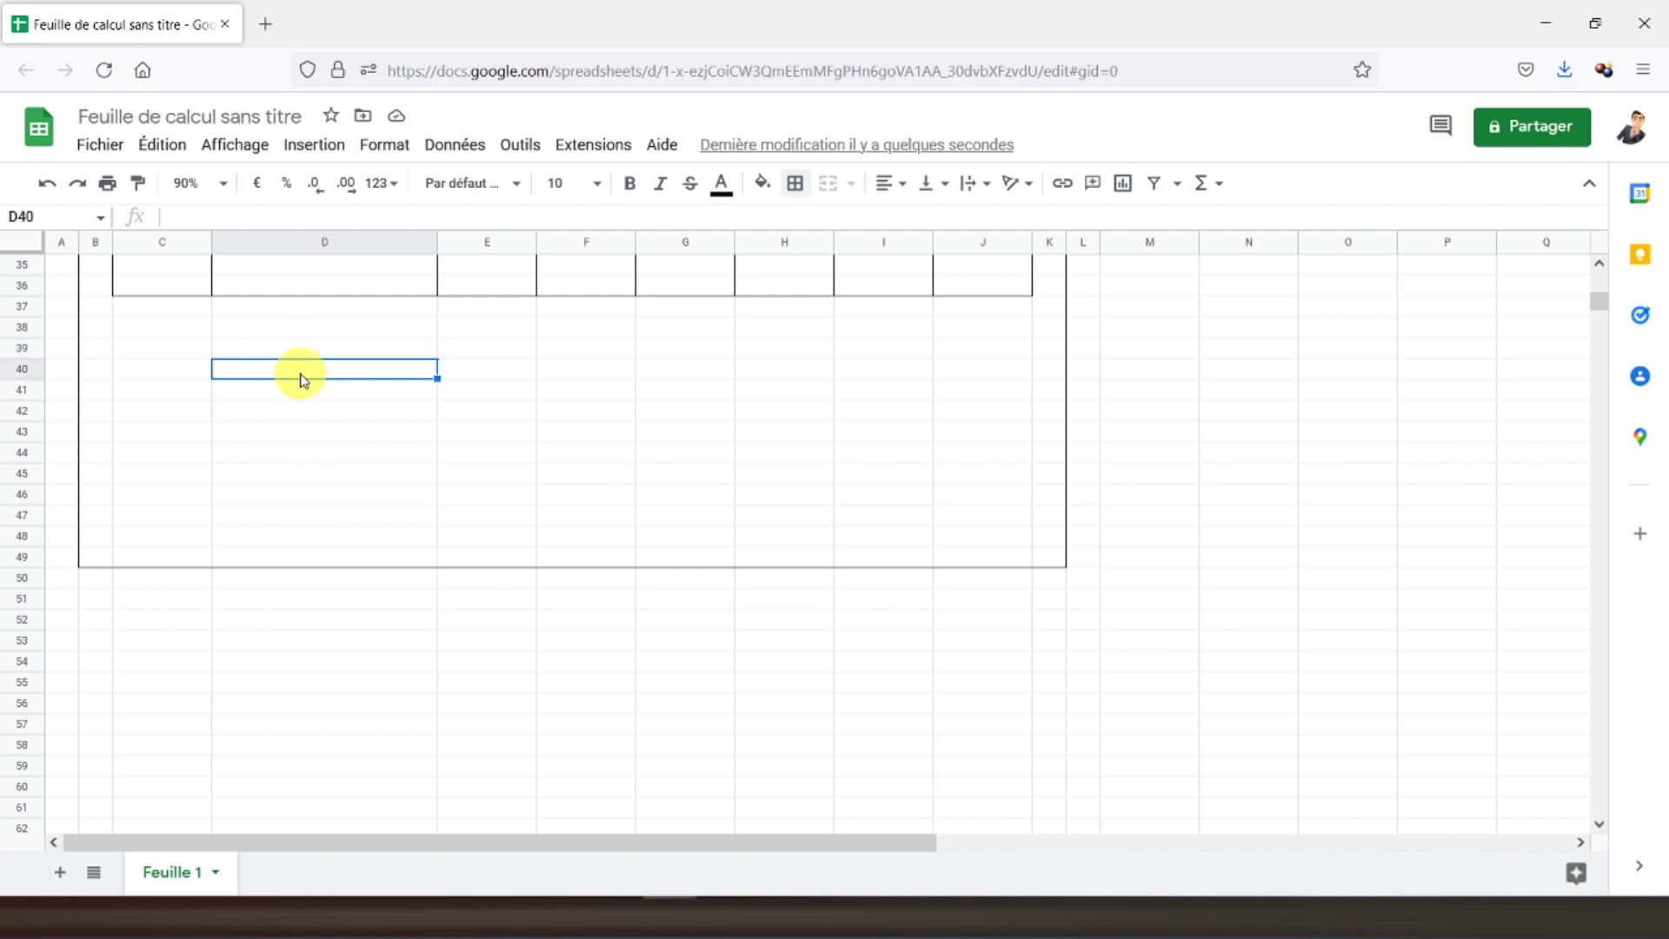
text(Conditions de livraison :)
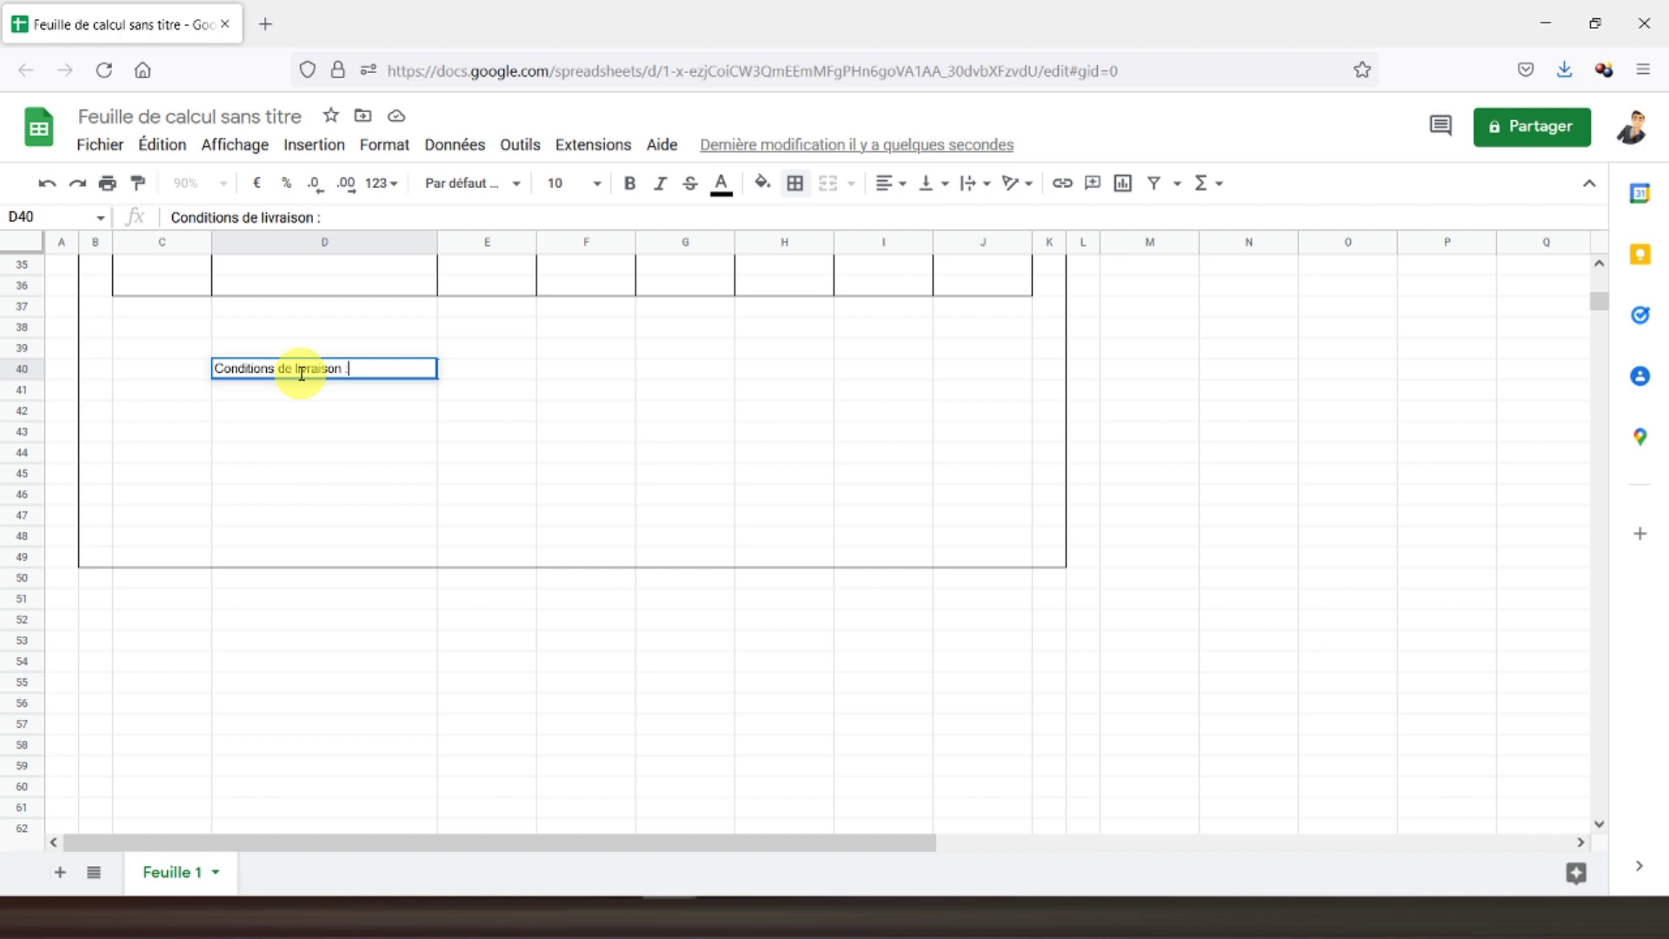
key(Return)
key(Down)
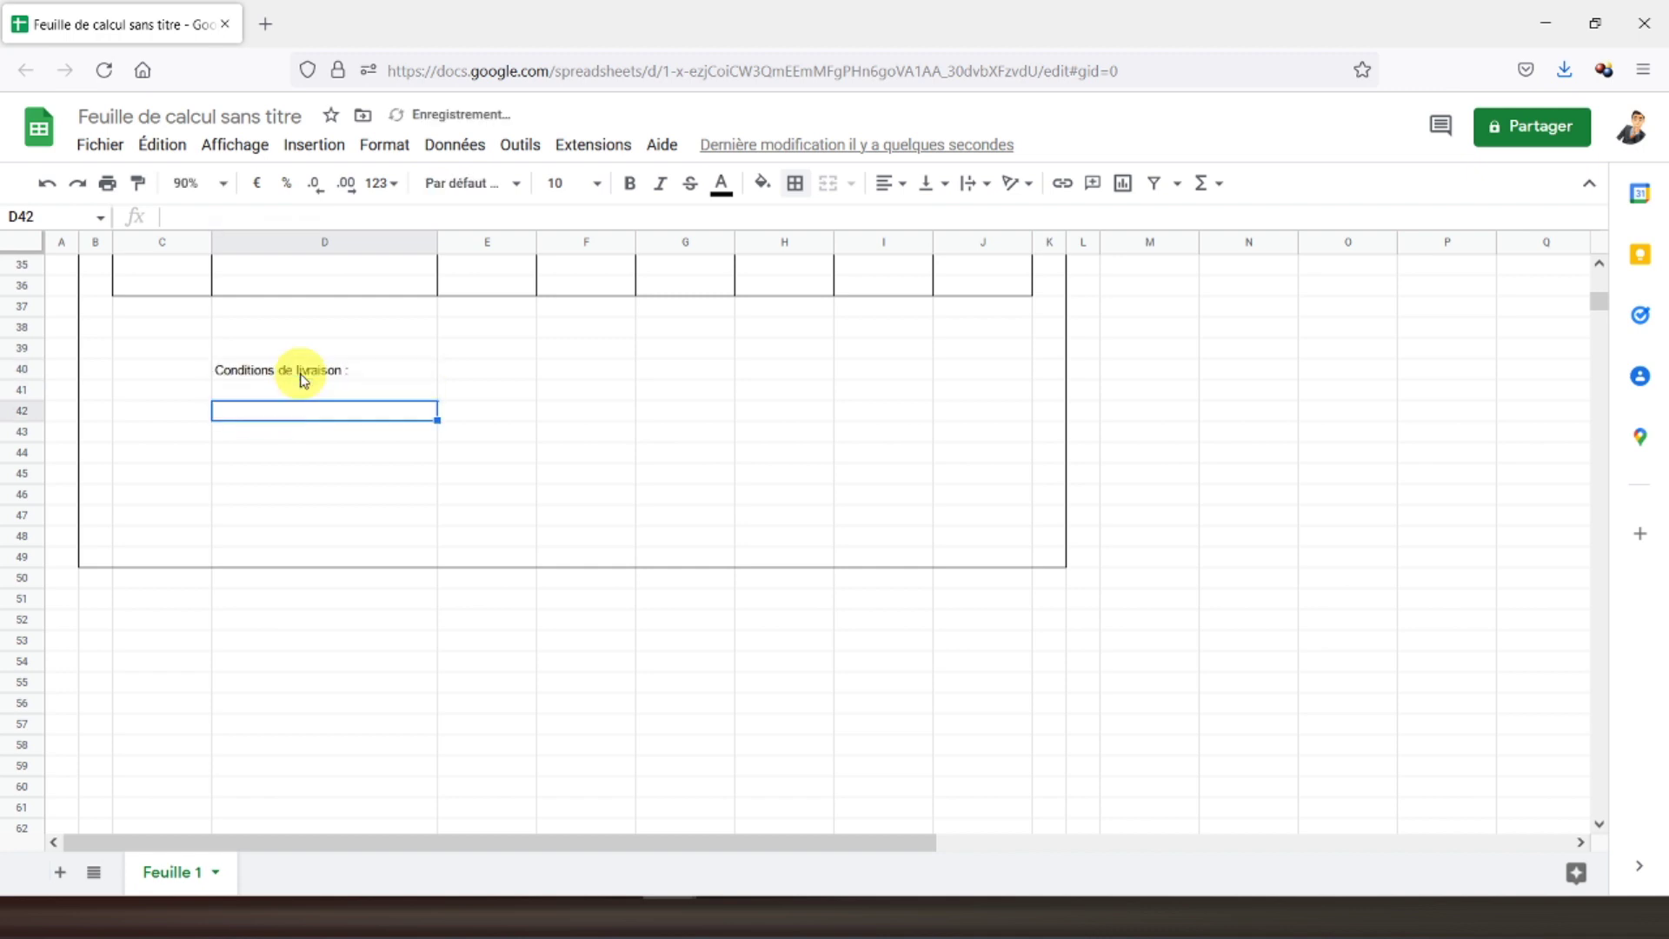
text(Conditions de règ)
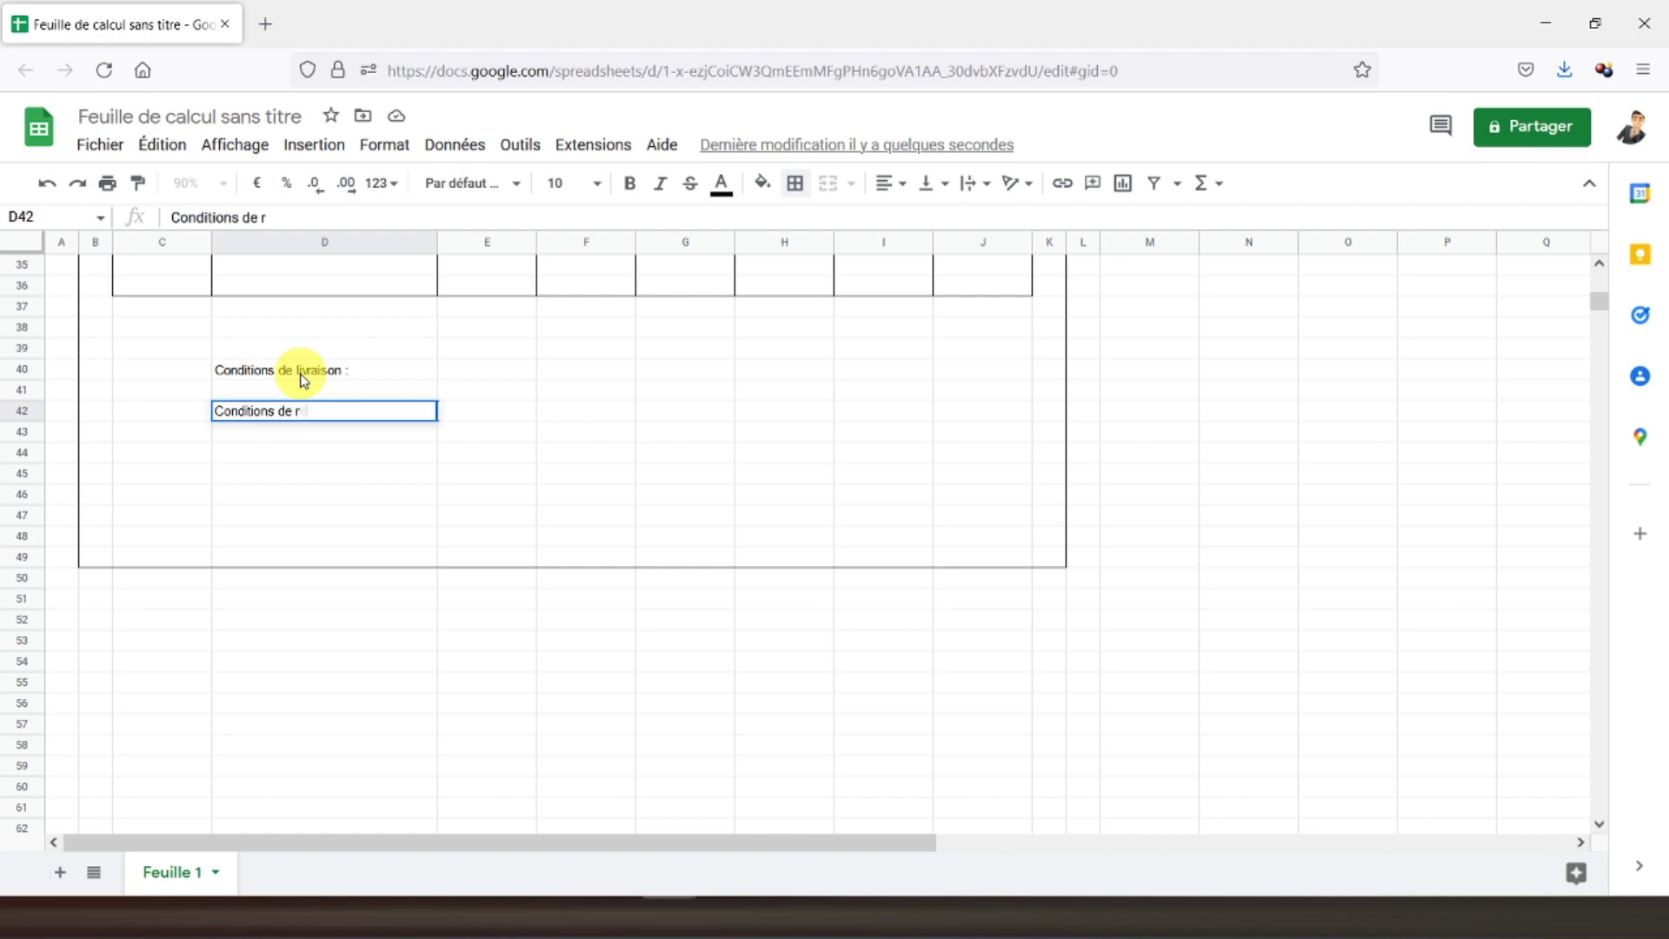
text(lement :)
key(Return)
key(Down)
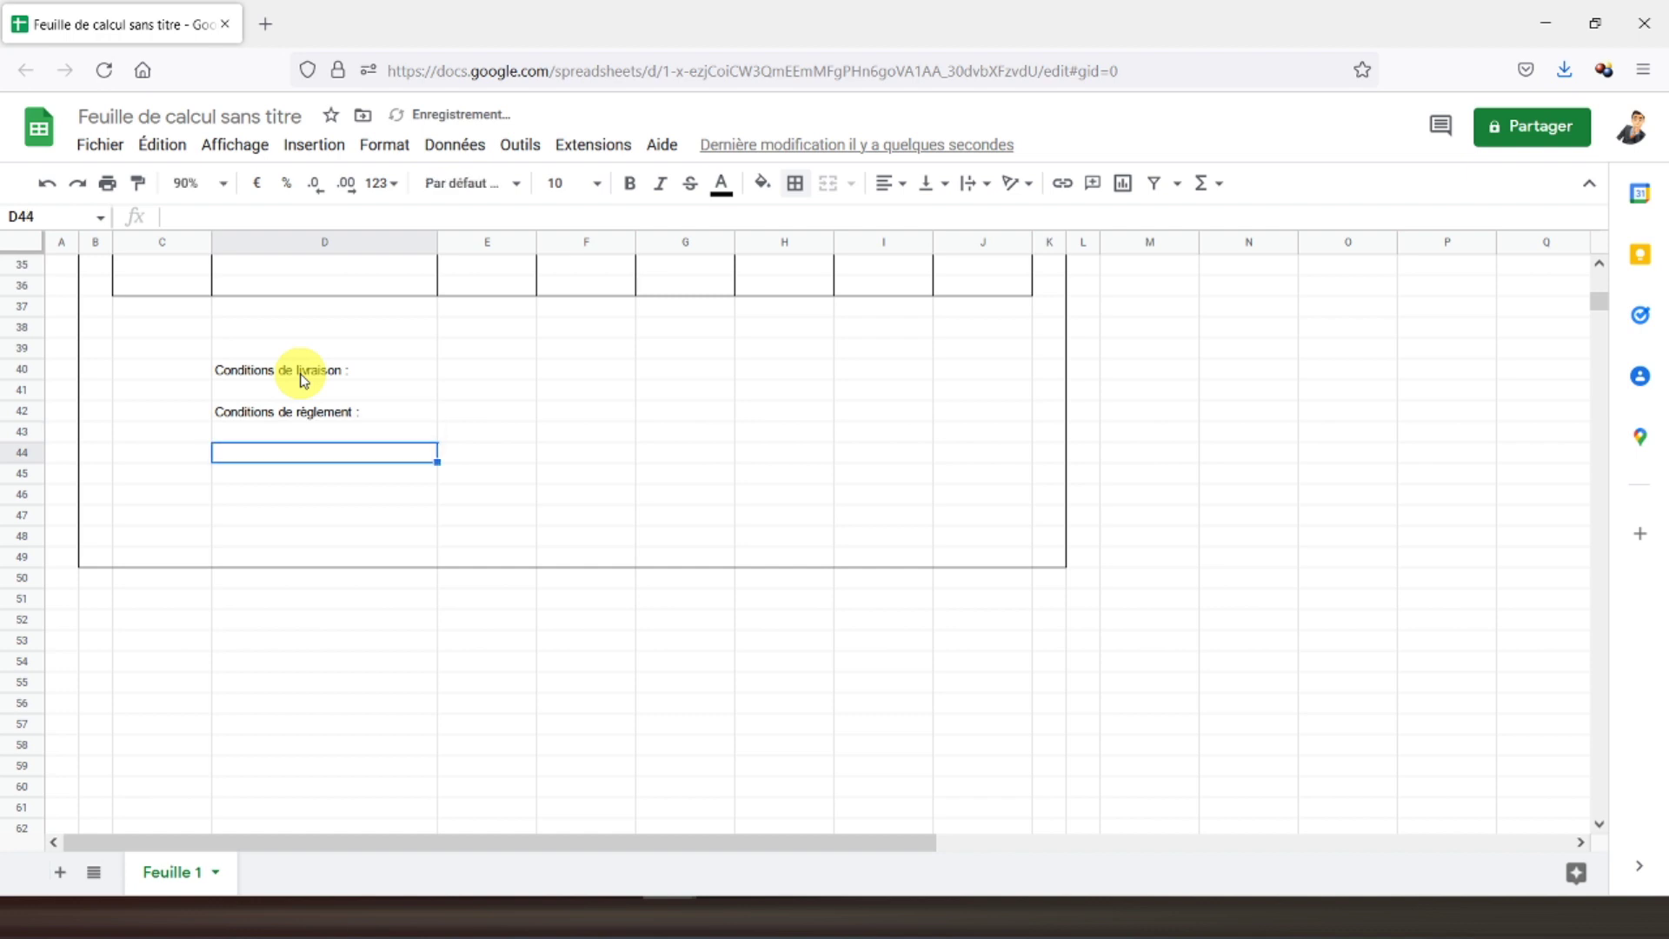
text(Délai)
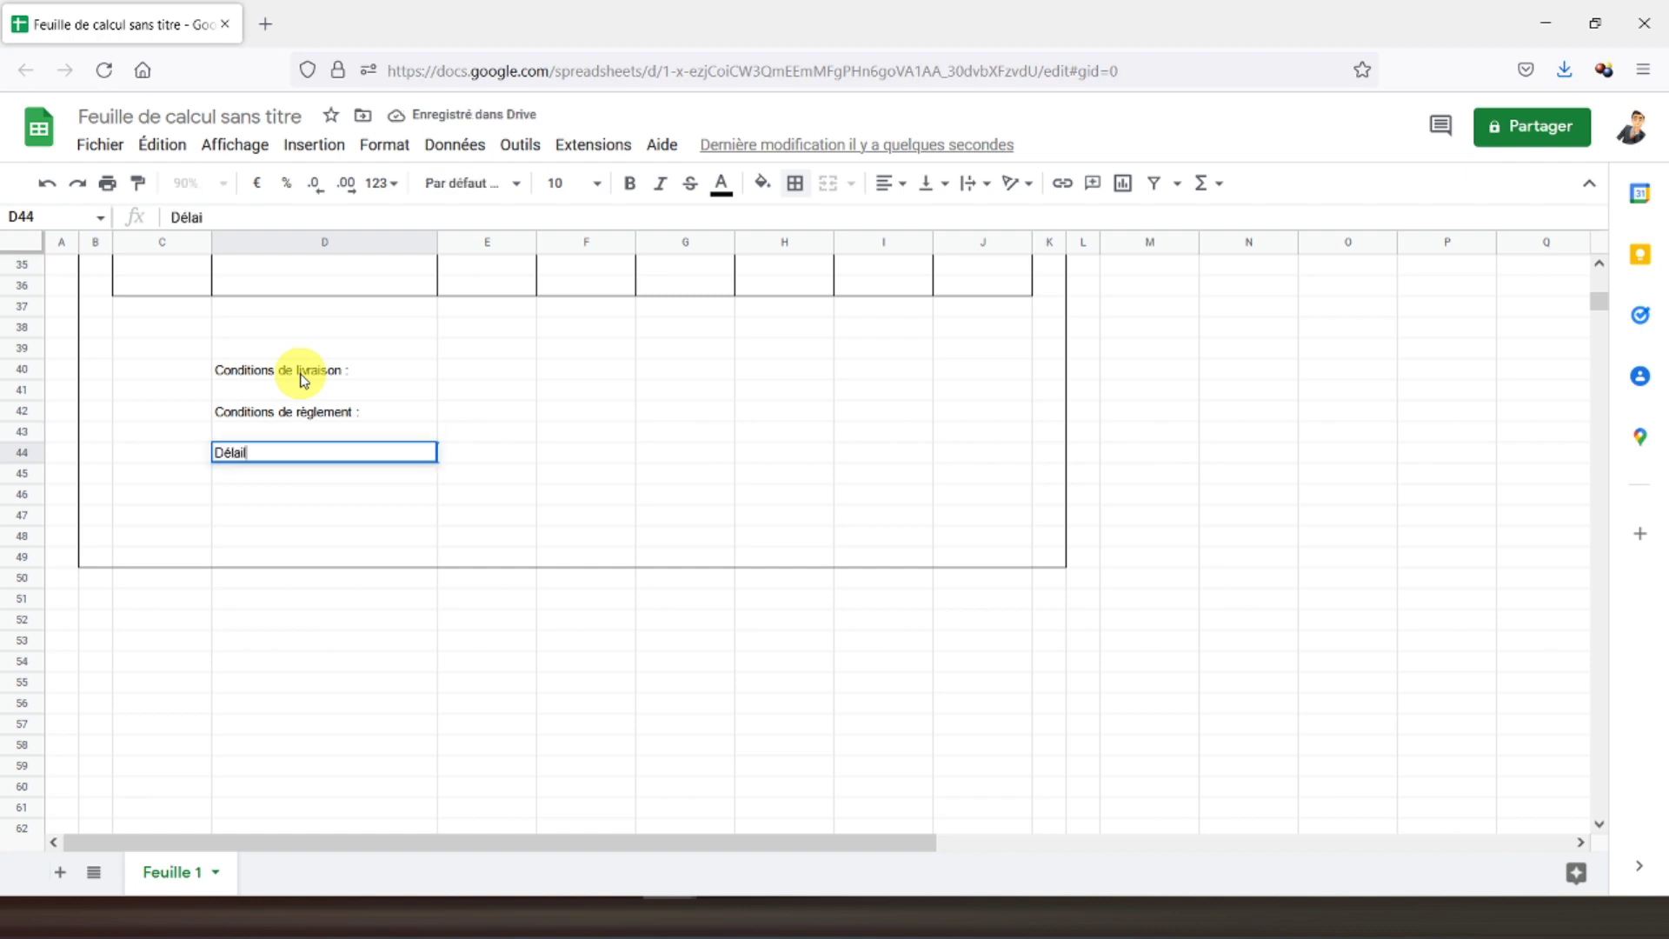
text( de rét)
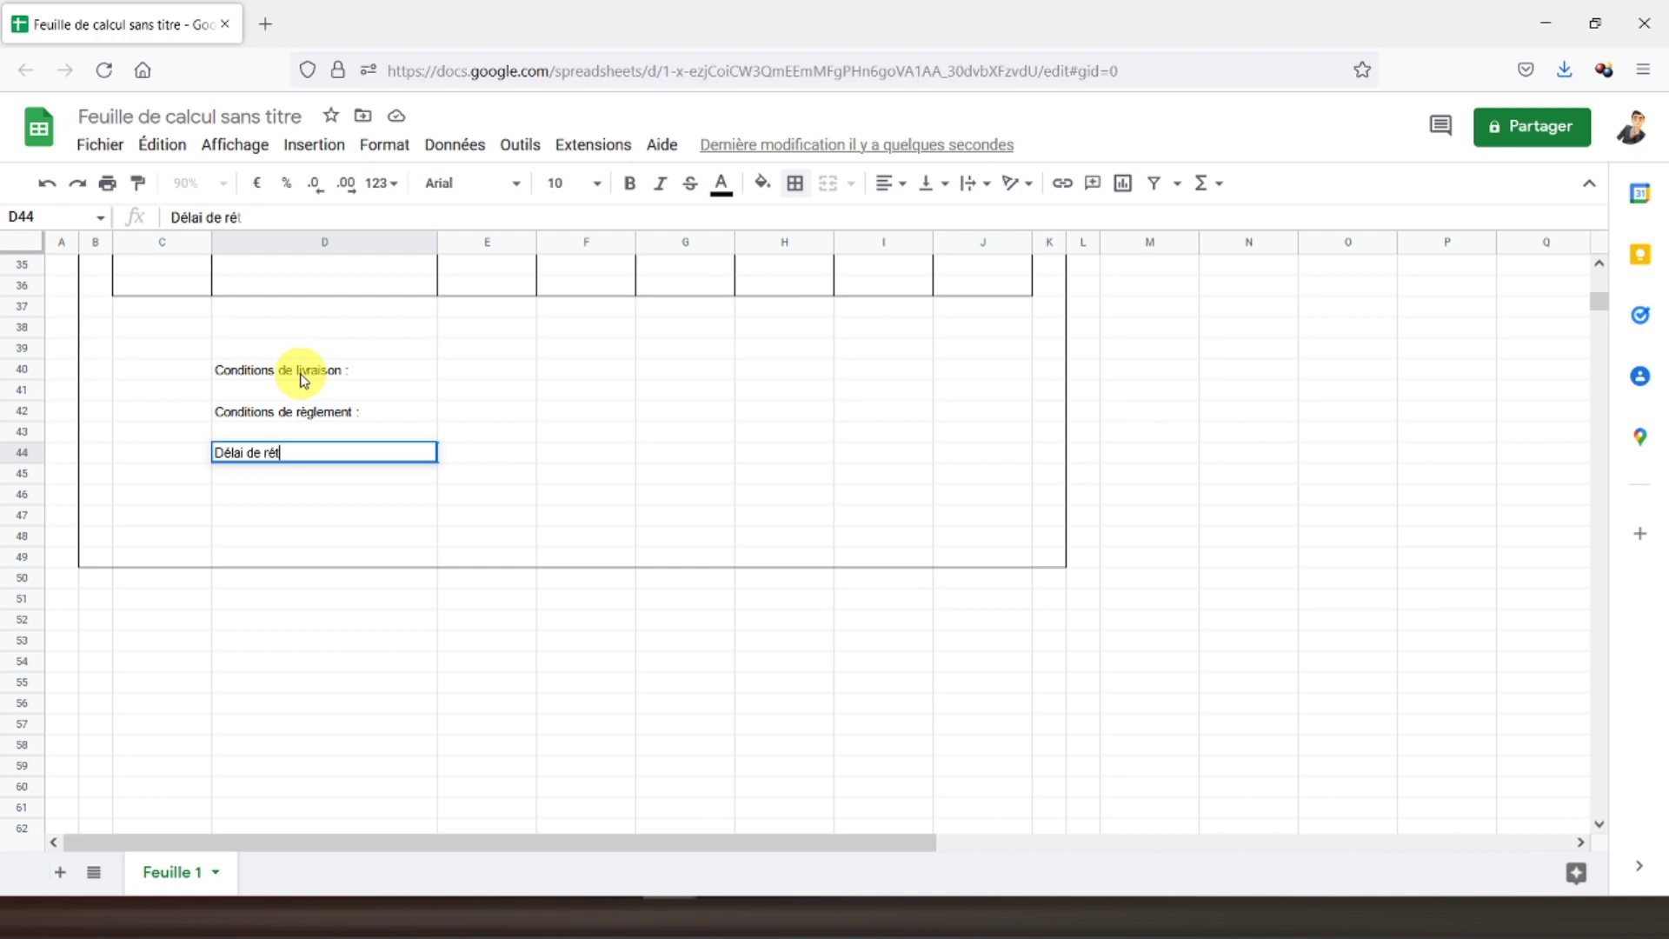
text(ractation :)
Confirm D44, then write the micro-entreprise note 'TVA non applicable, article 293B du CGI' in C46
key(Return)
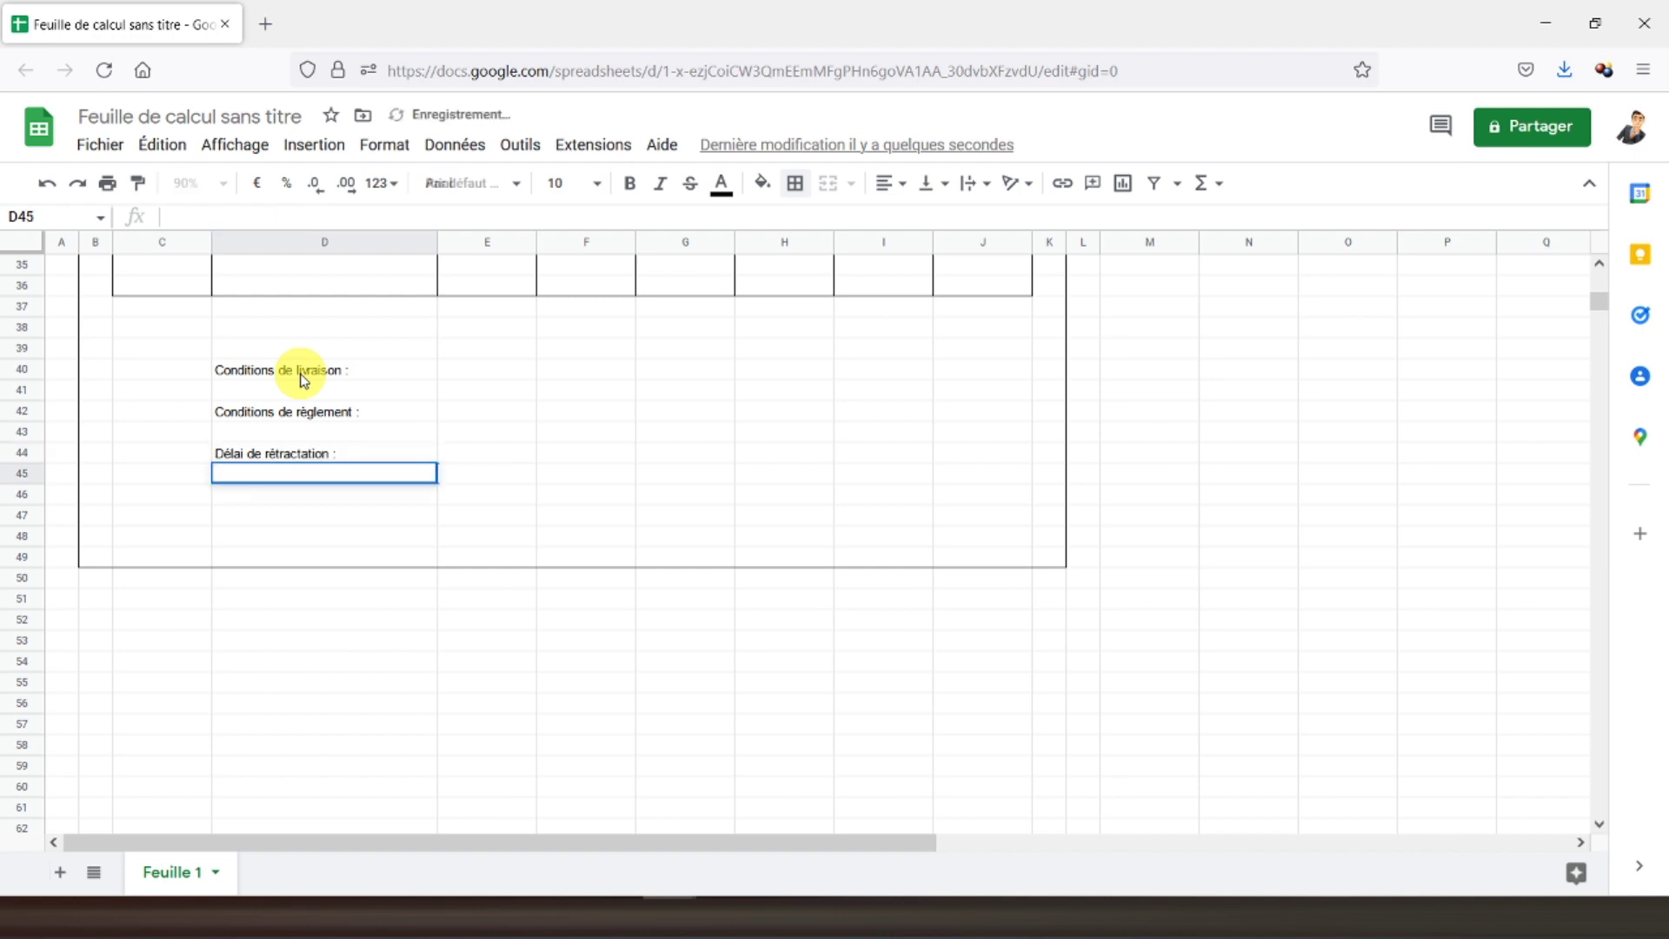
key(Return)
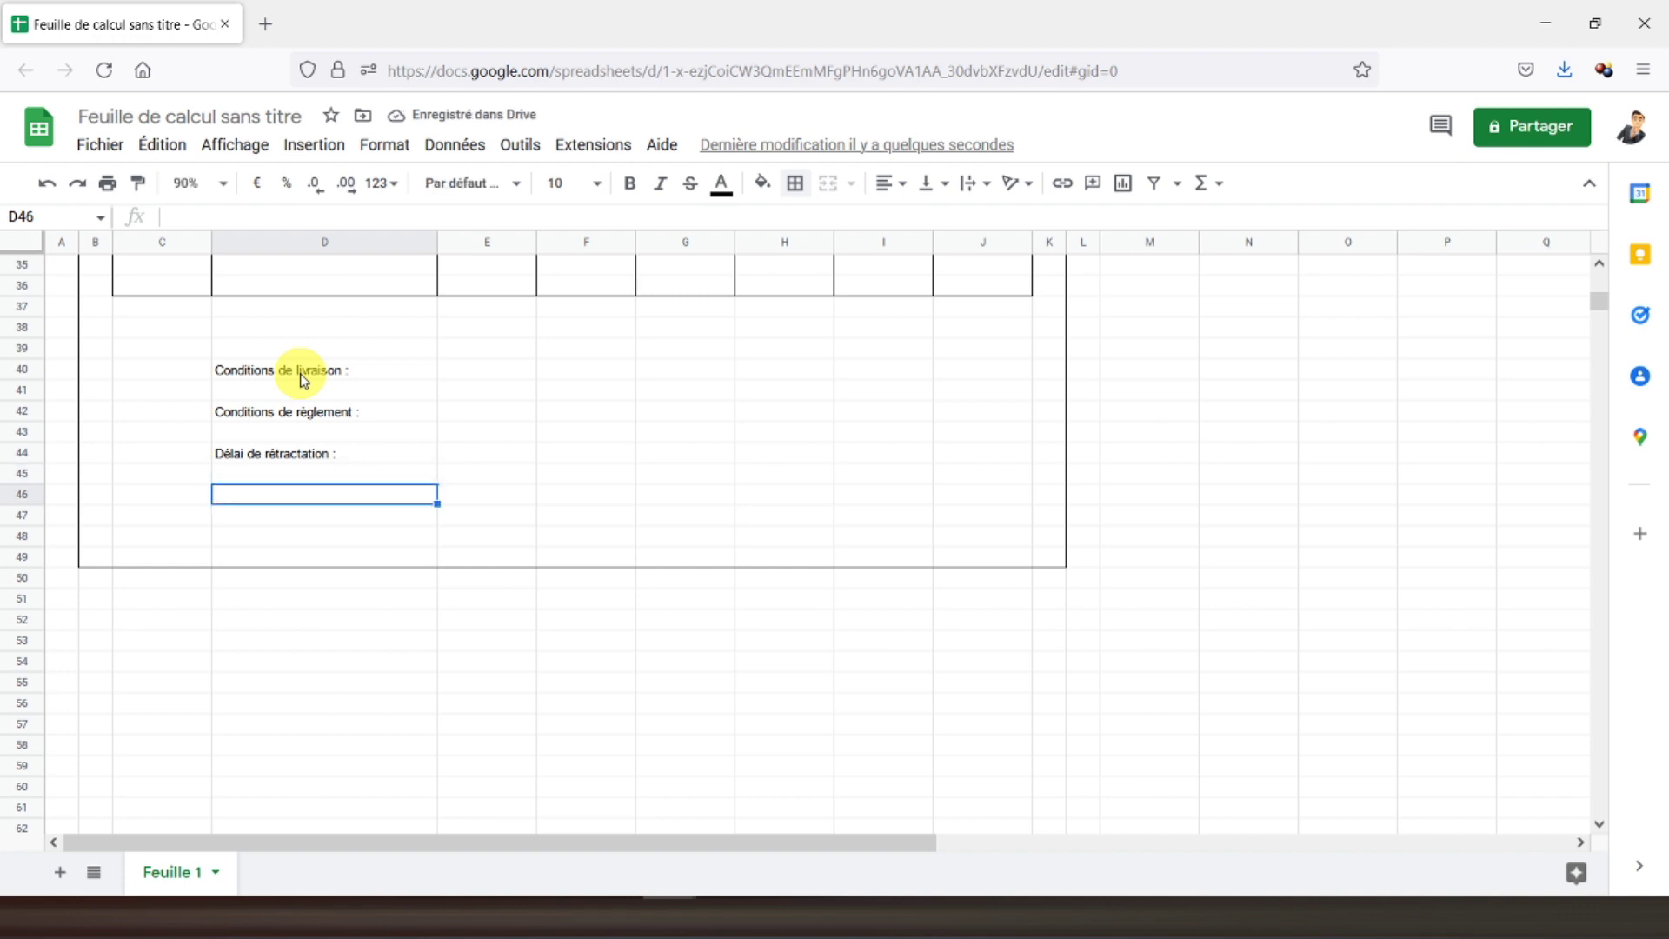
key(Left)
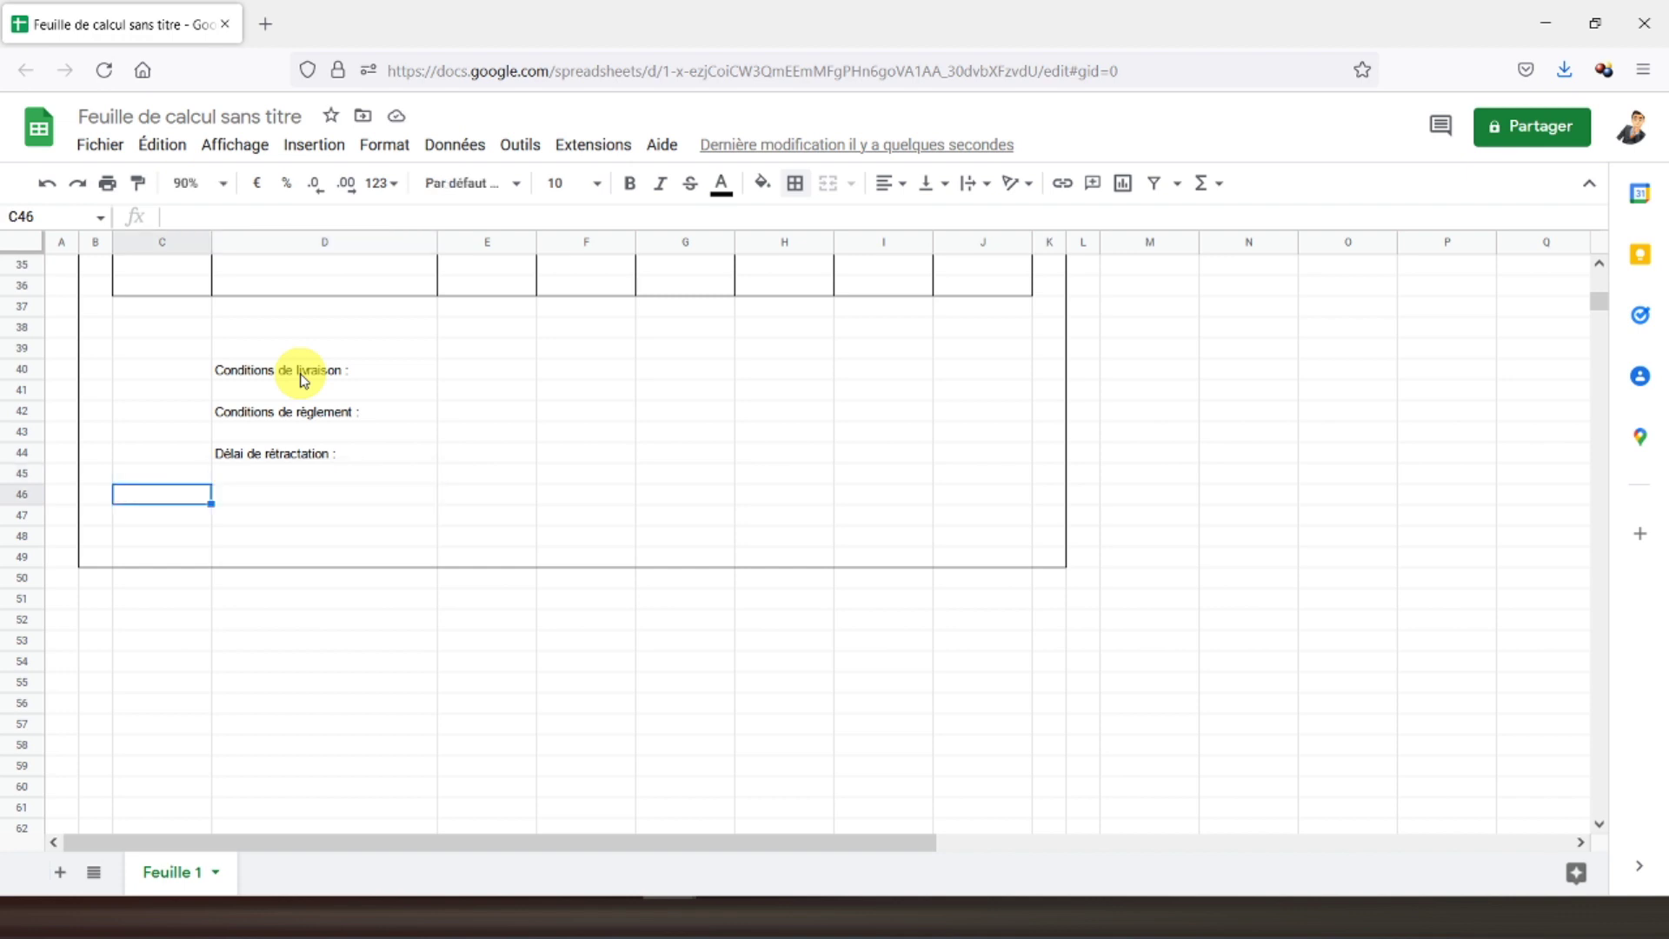
text(Lorsqu)
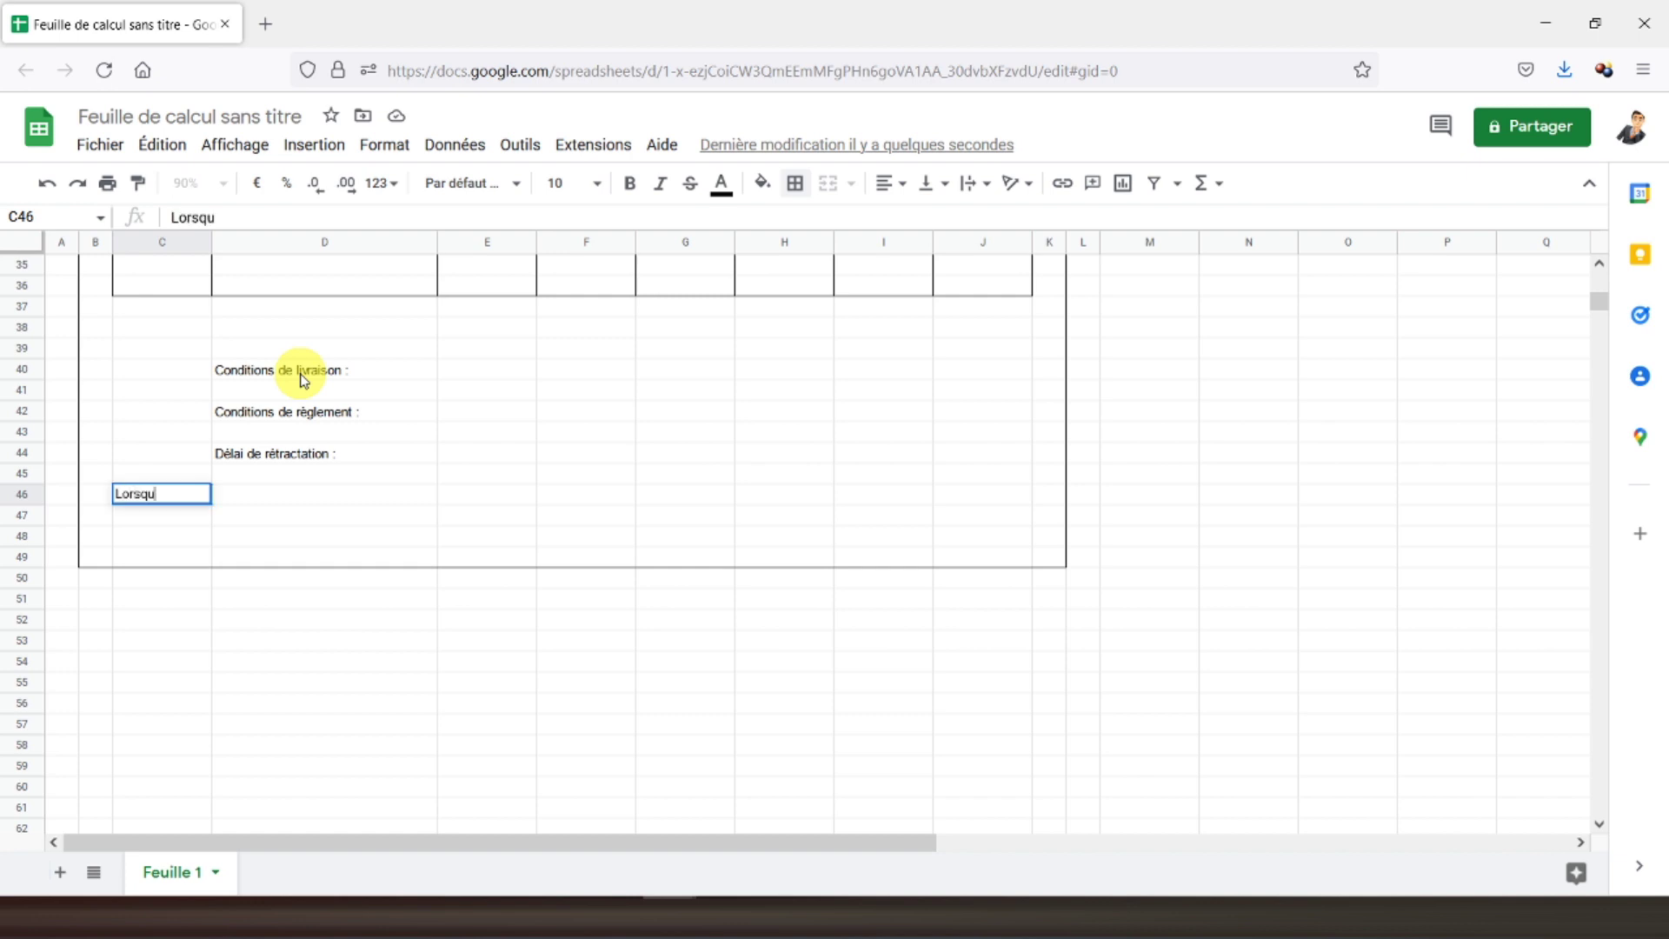
text(e le vendeur)
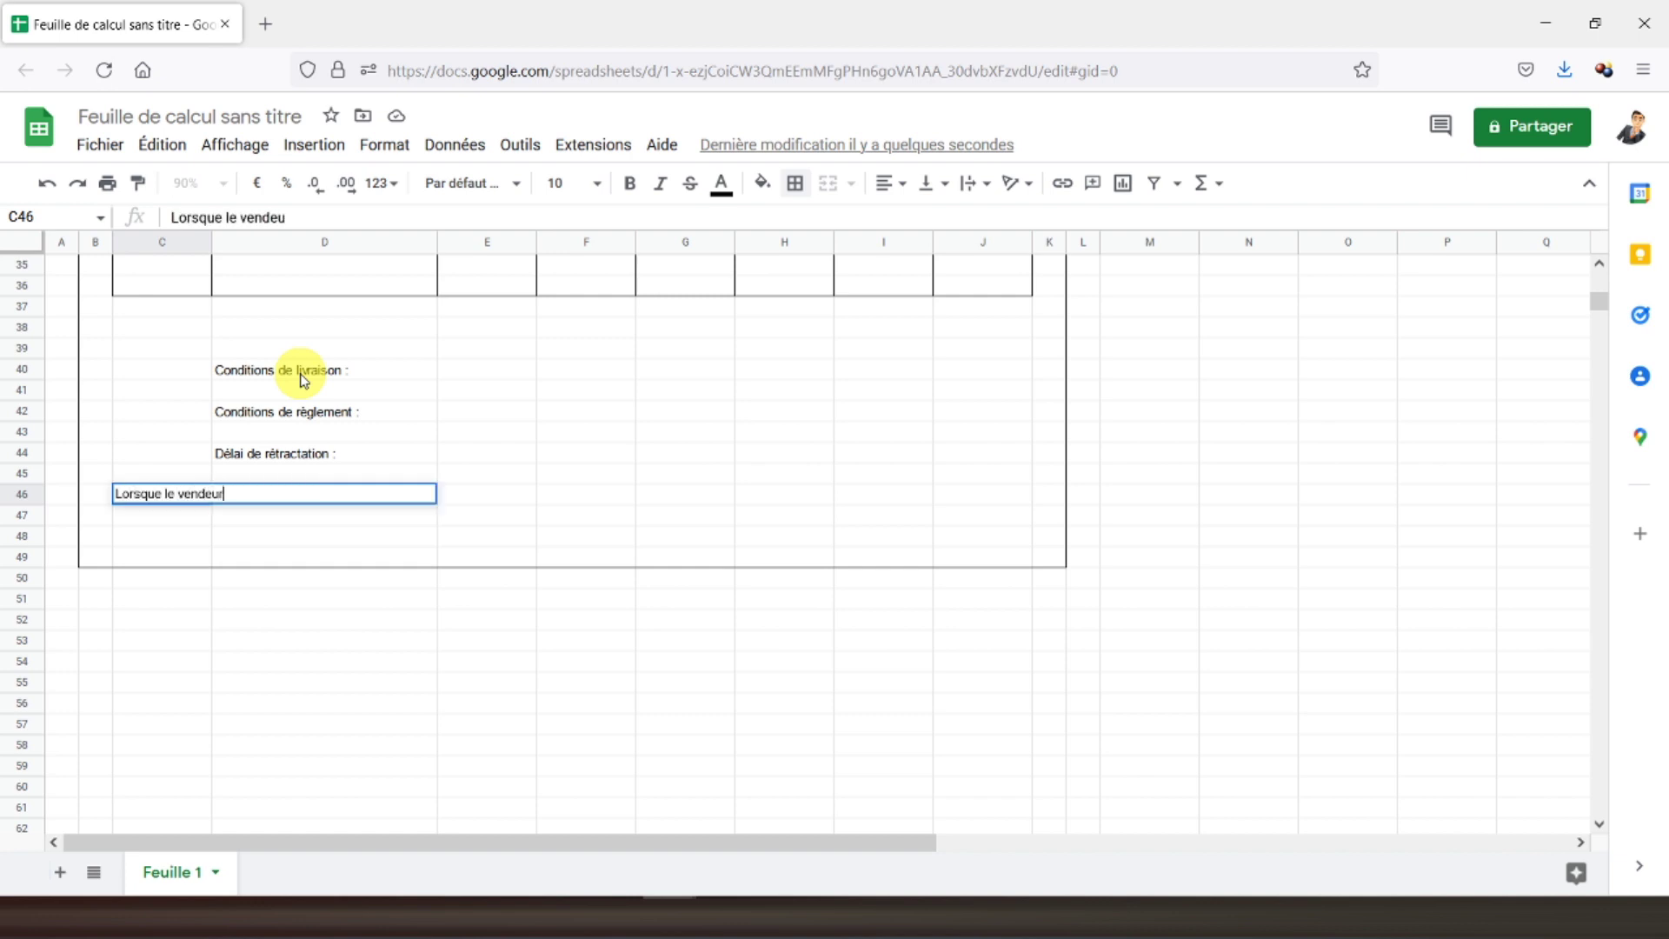
text( est affilié a)
text(u ré)
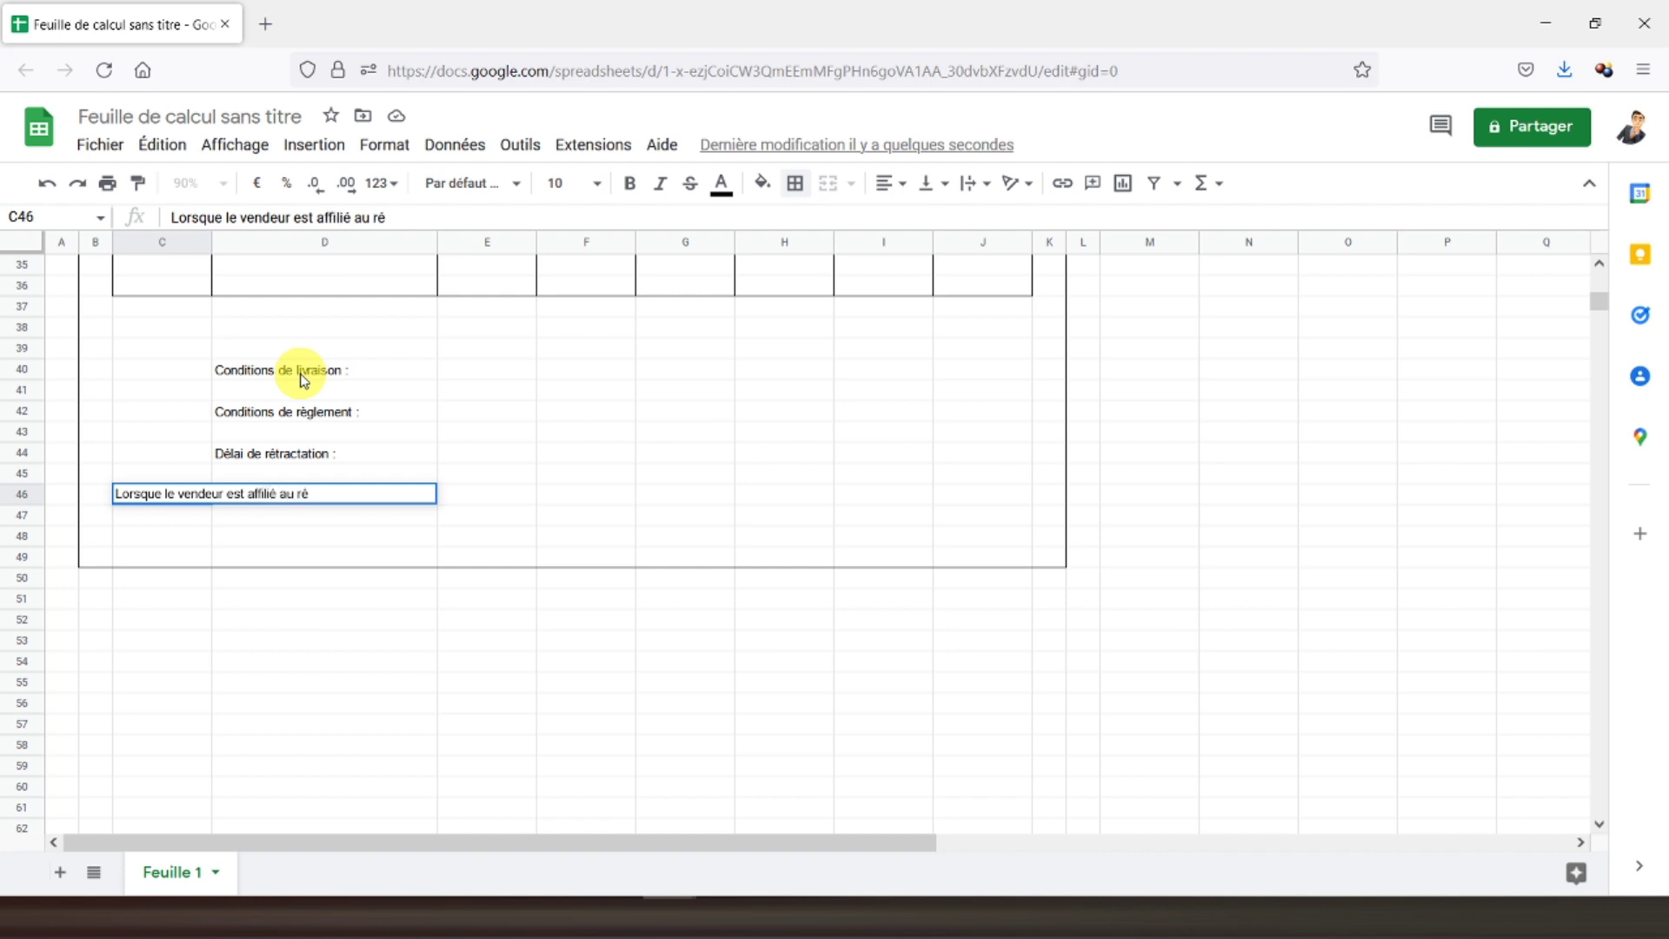
text(gime de la micro)
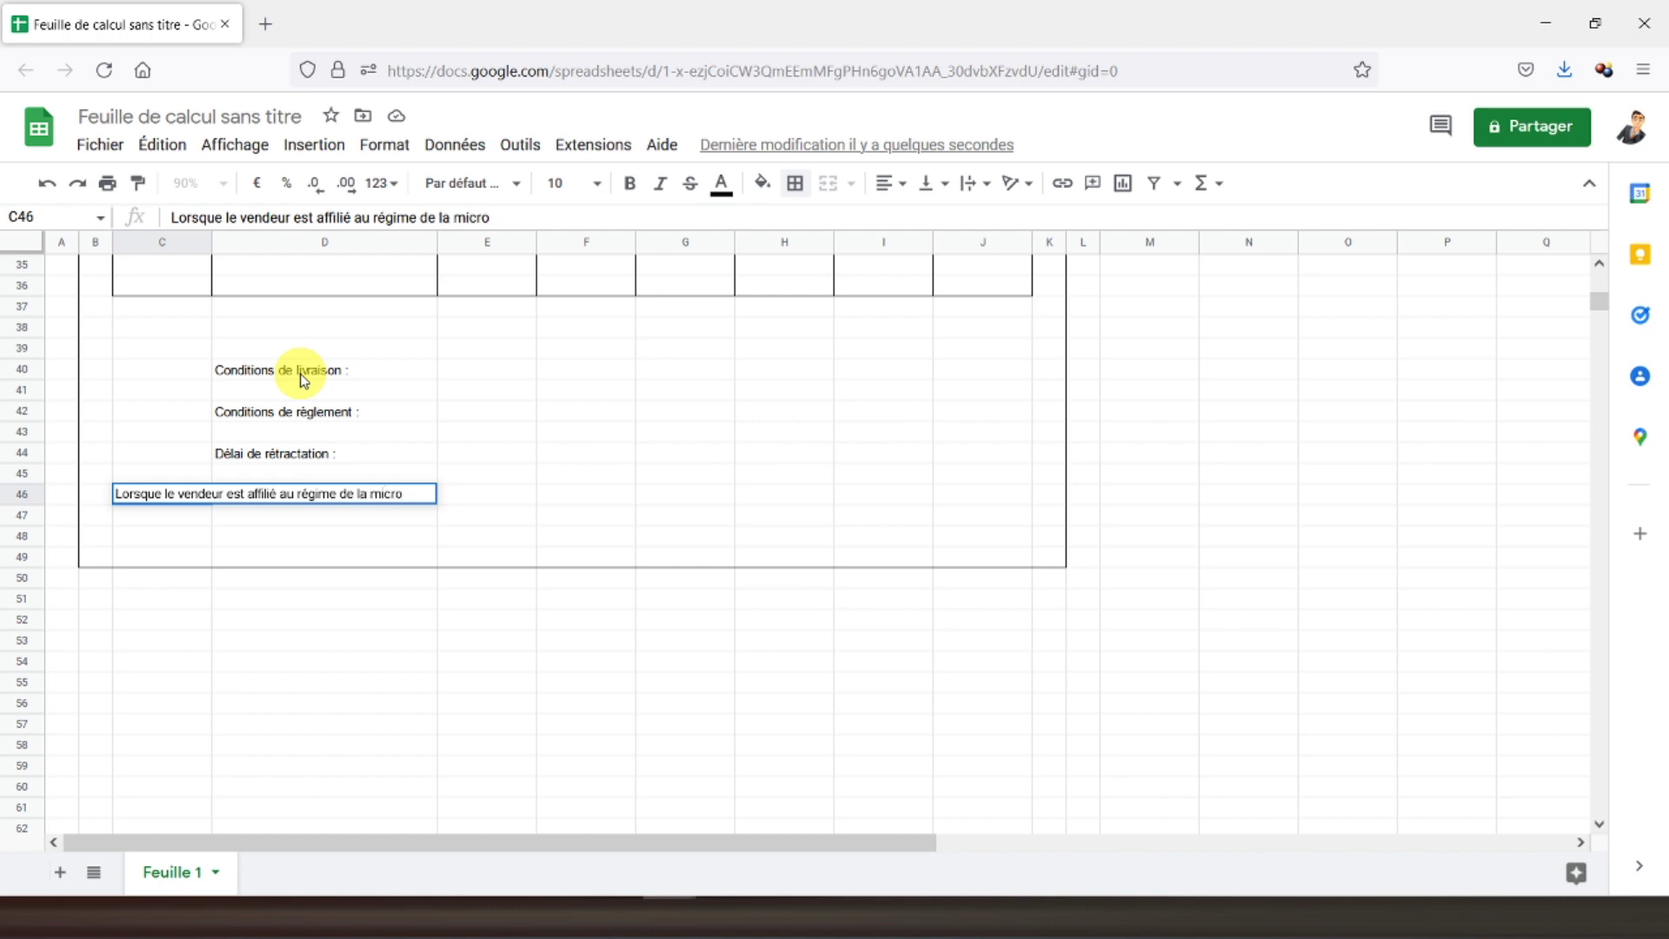
text( entreprise)
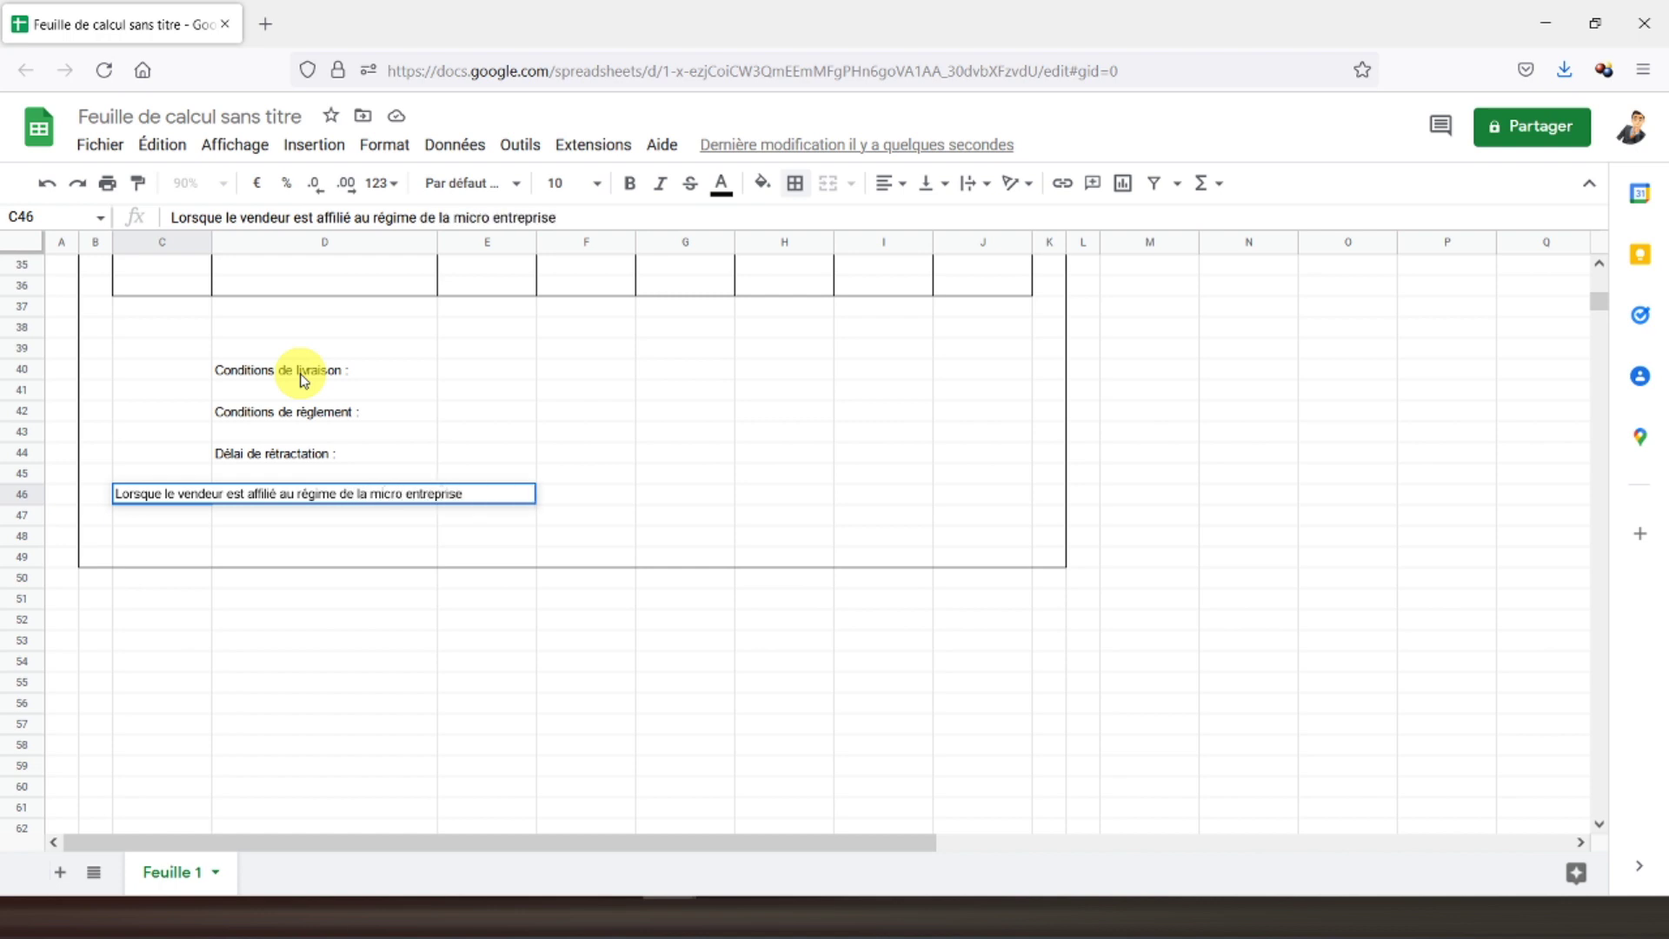
text(, le BC)
key(BackSpace)
text(oit)
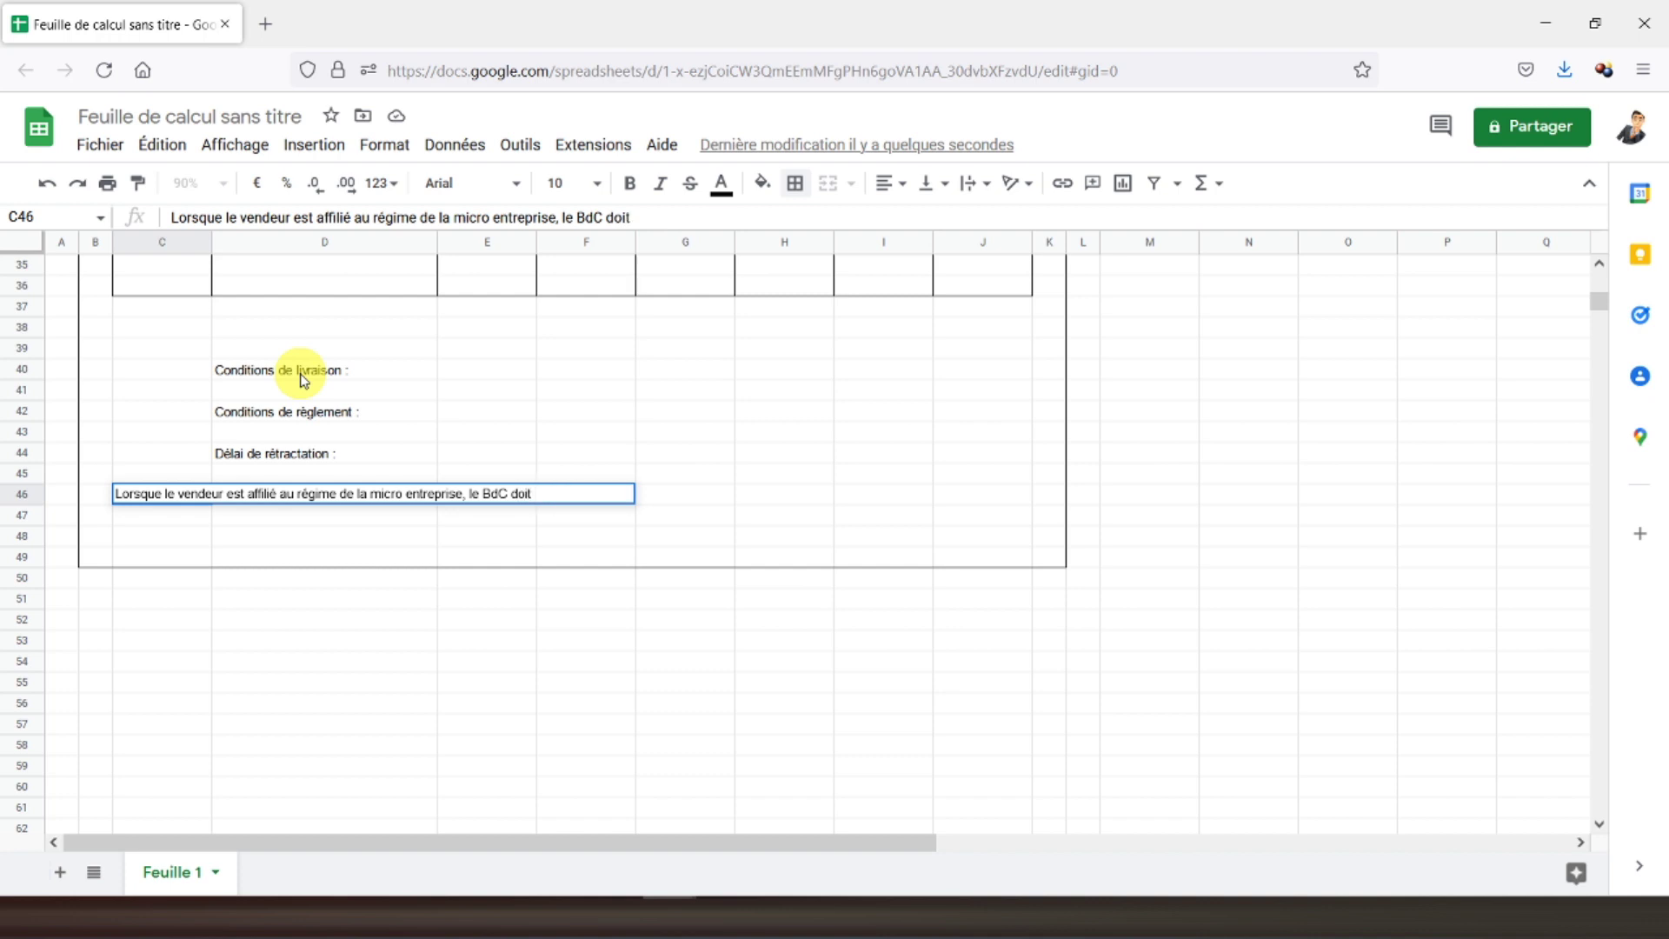
text( afficher la mention "T)
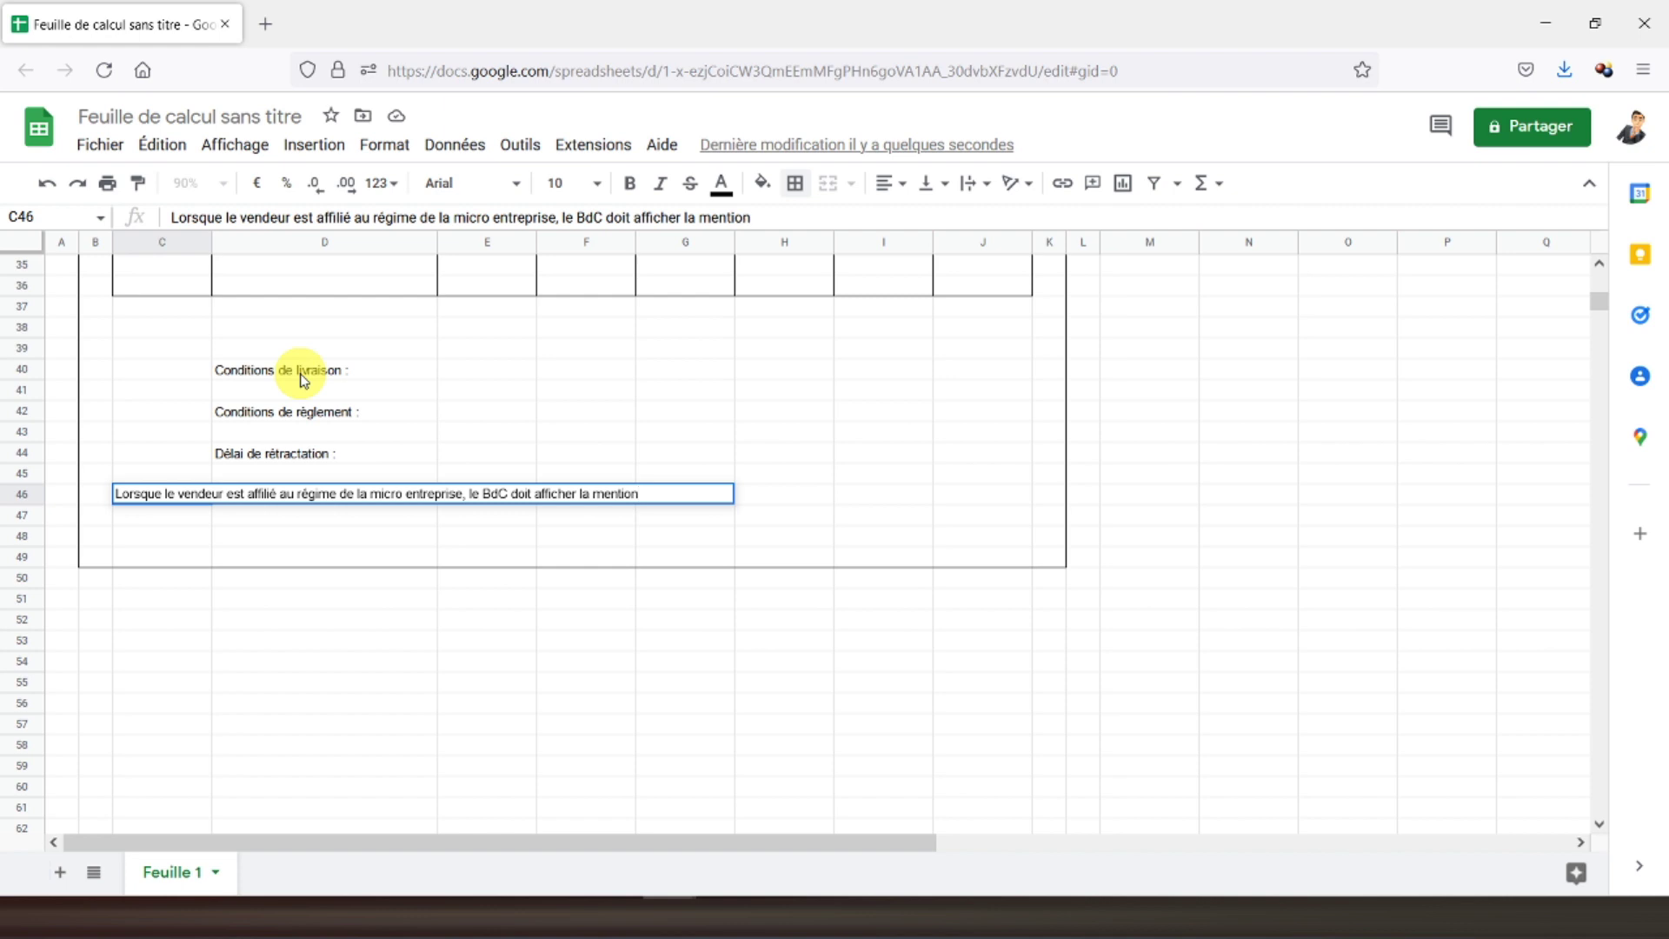
text(VA non app)
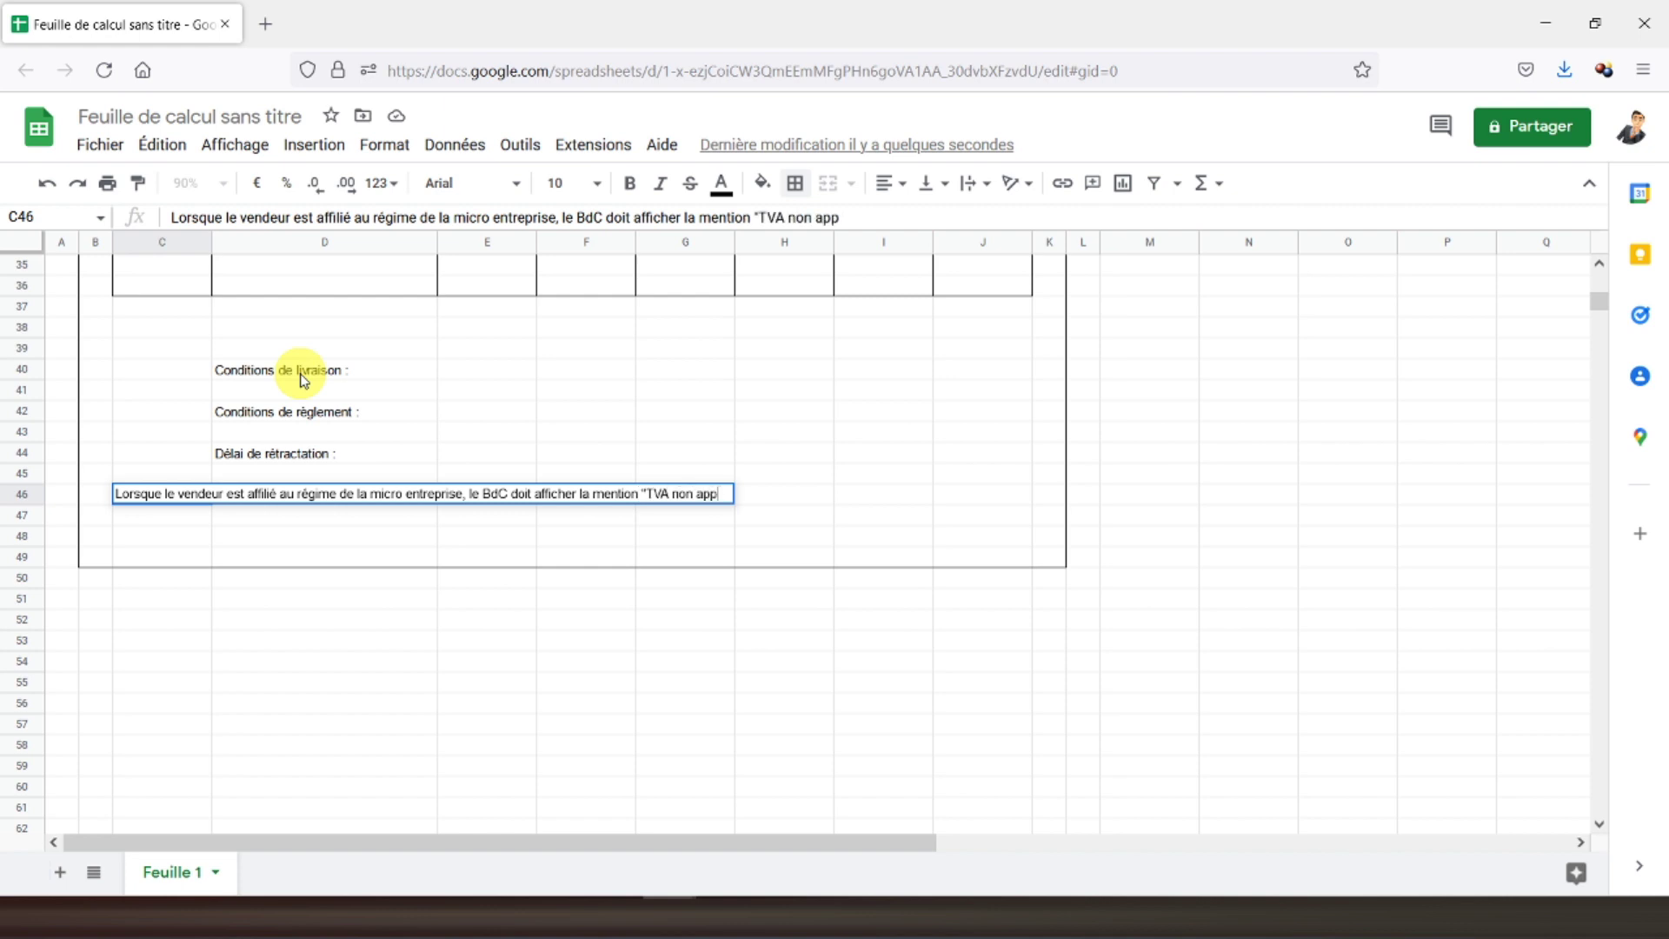
text(licable, a)
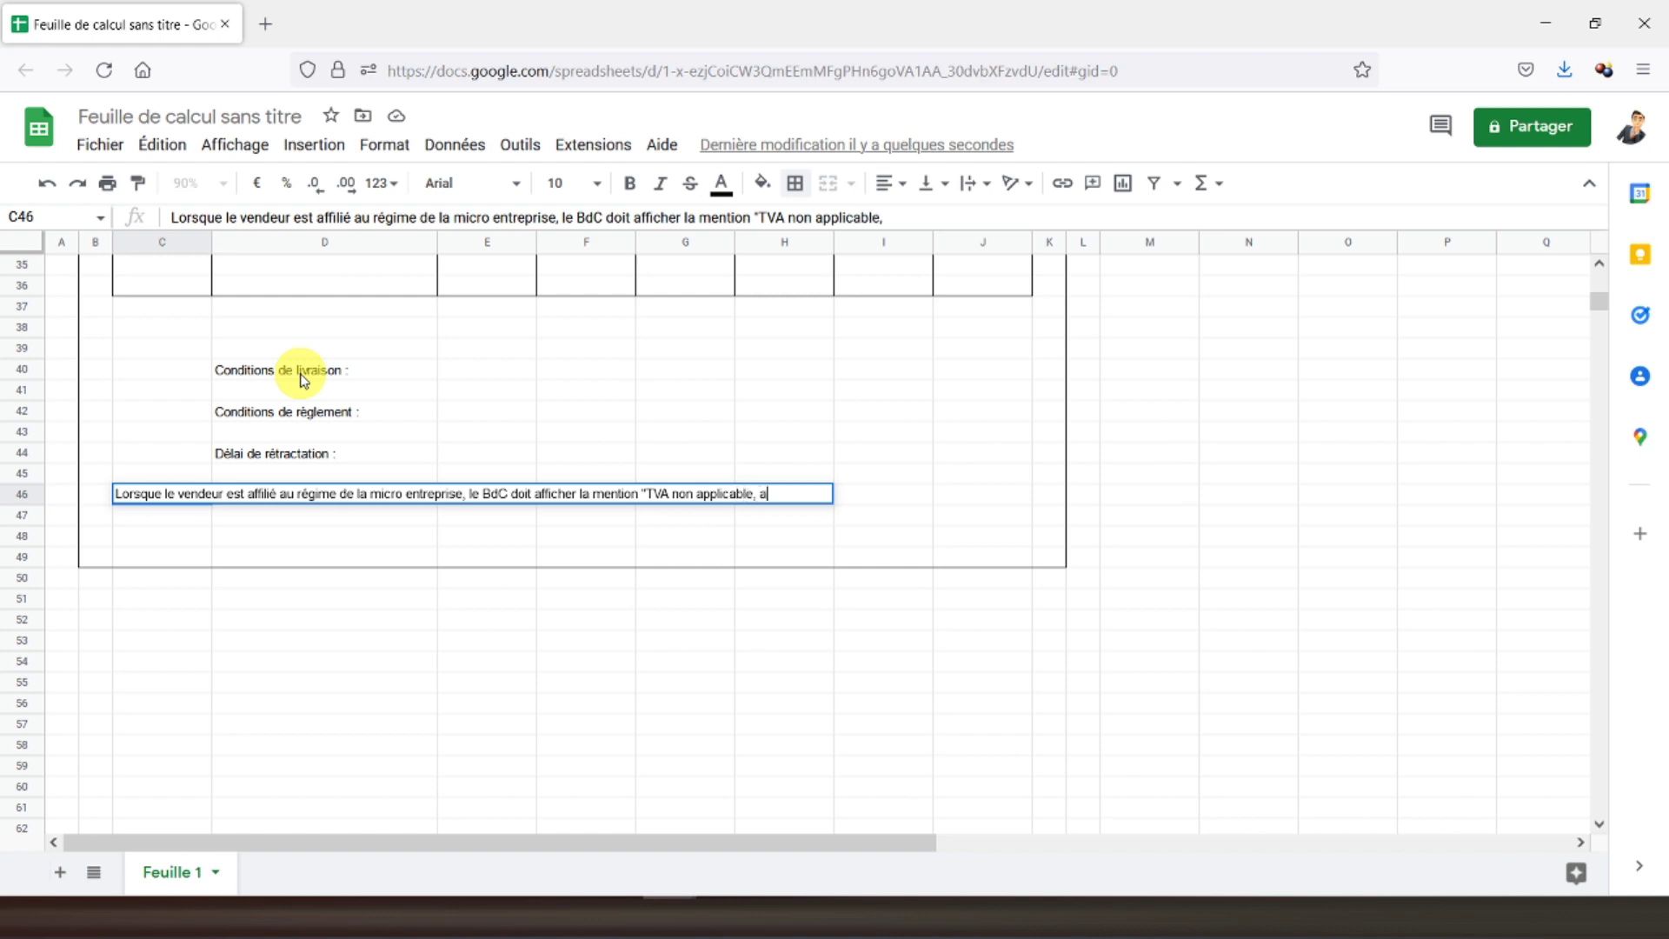
text(rticle)
text( 293B du CGI")
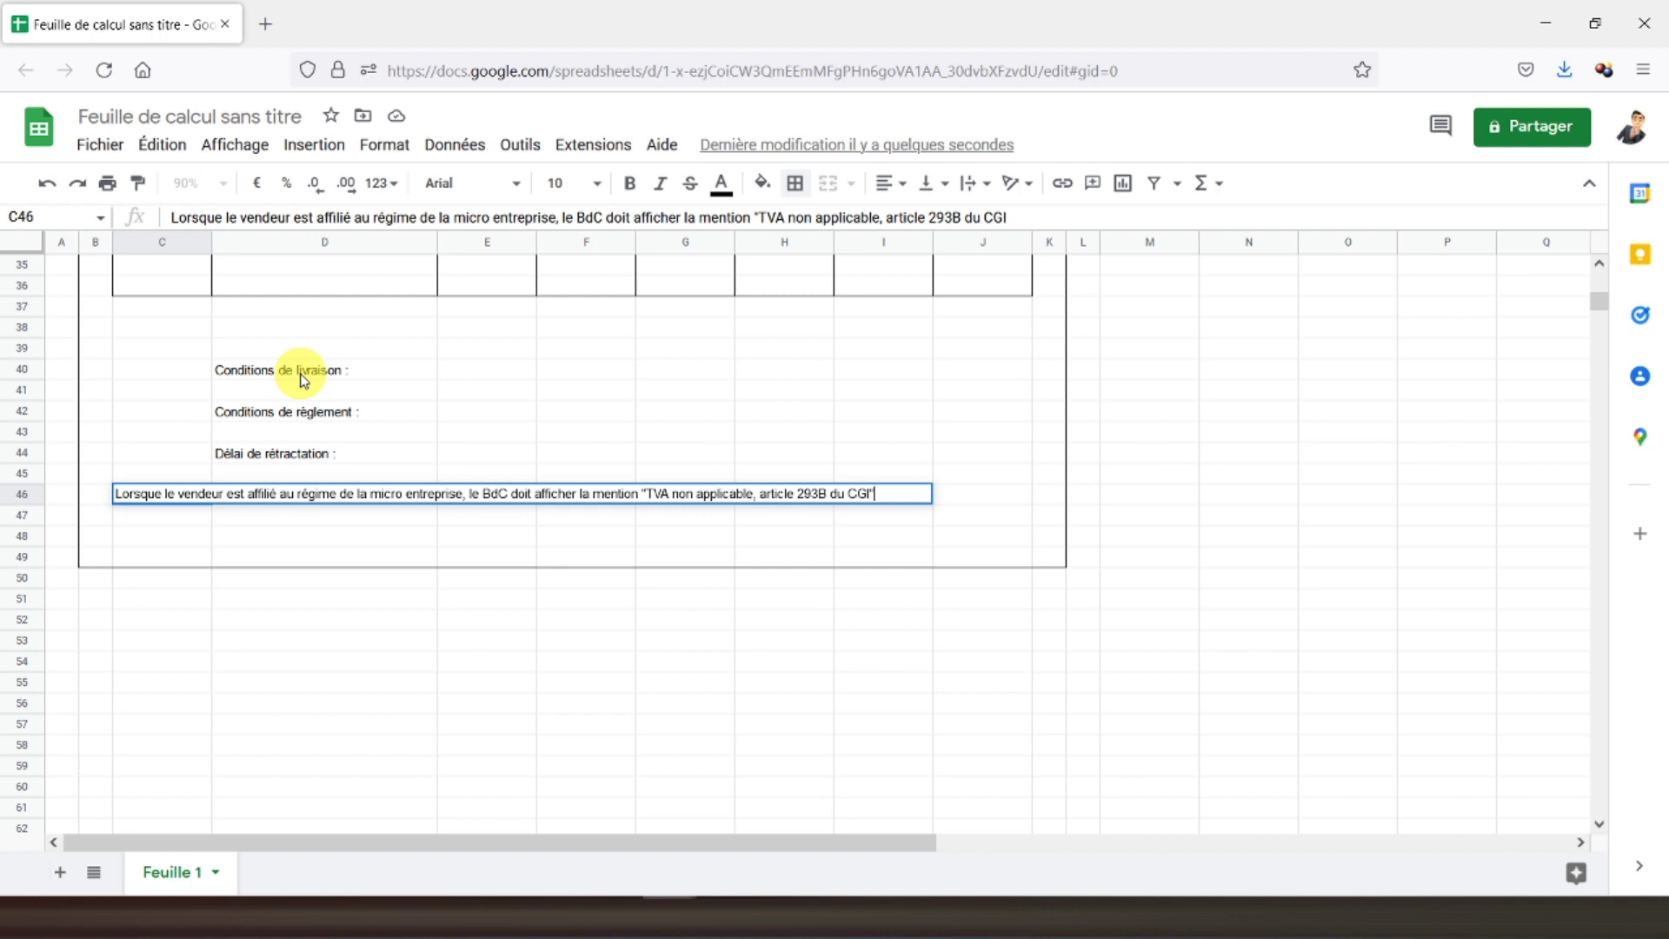
key(Return)
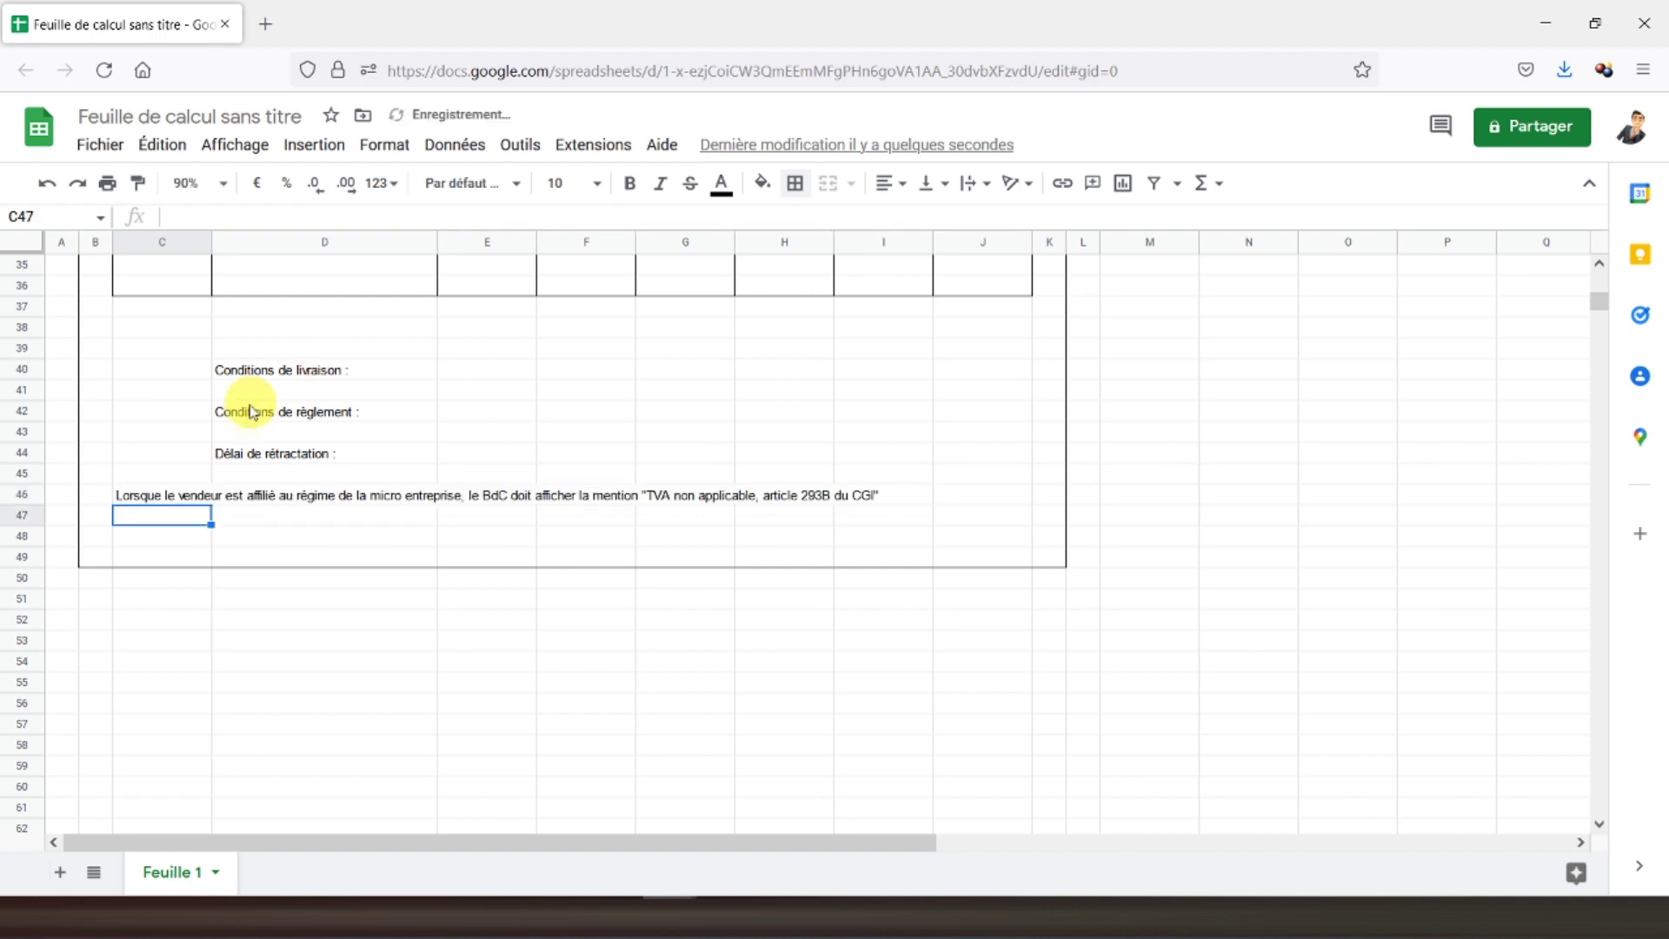
Merge C46:J46 and set the VAT-exemption note in grey italic text
mouse_move(130, 502)
mouse_down()
mouse_move(807, 549)
mouse_move(968, 494)
mouse_up()
click(820, 187)
click(660, 185)
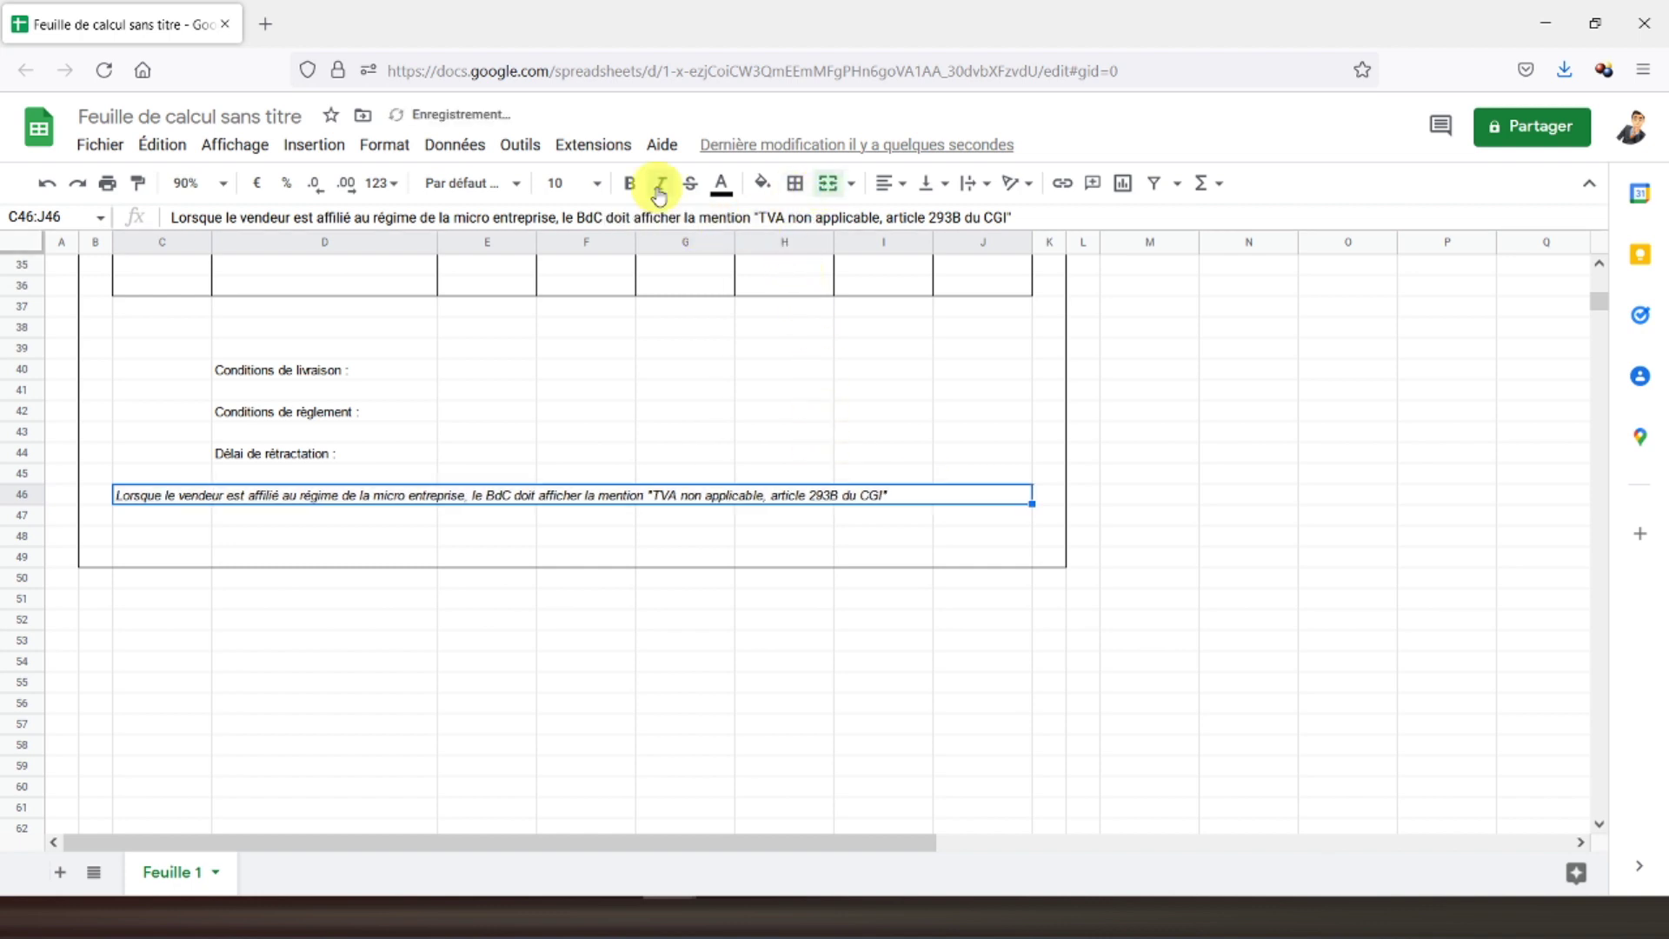
click(720, 184)
click(800, 369)
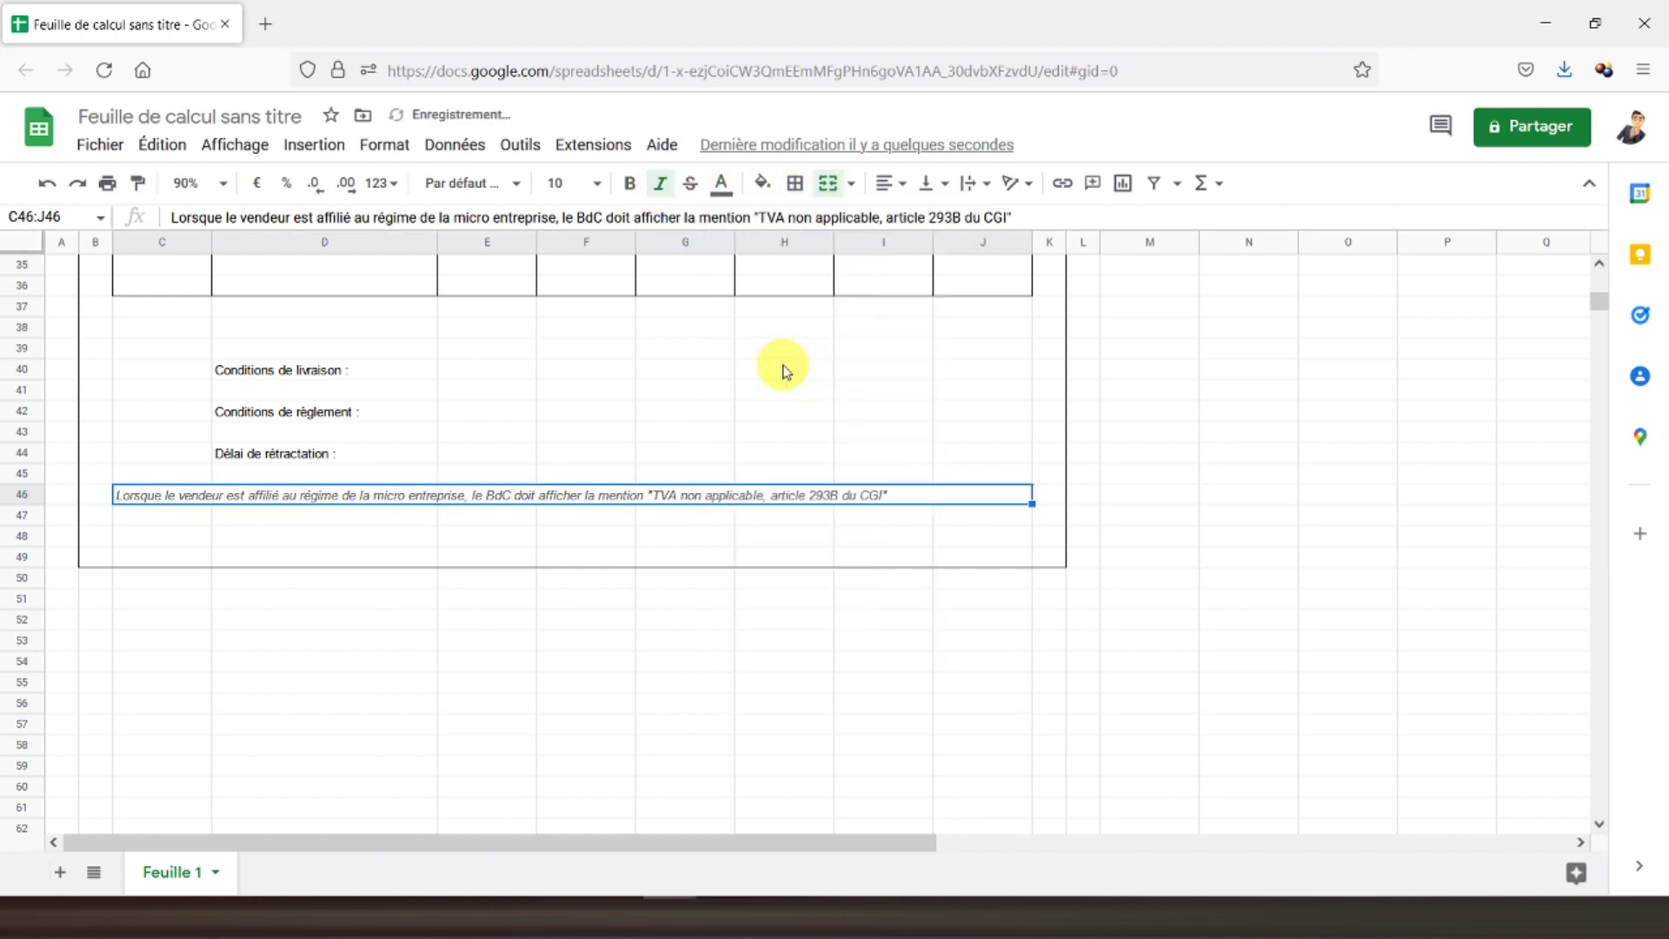
click(548, 429)
scroll(369, 413, up, 7)
scroll(369, 413, up, 2)
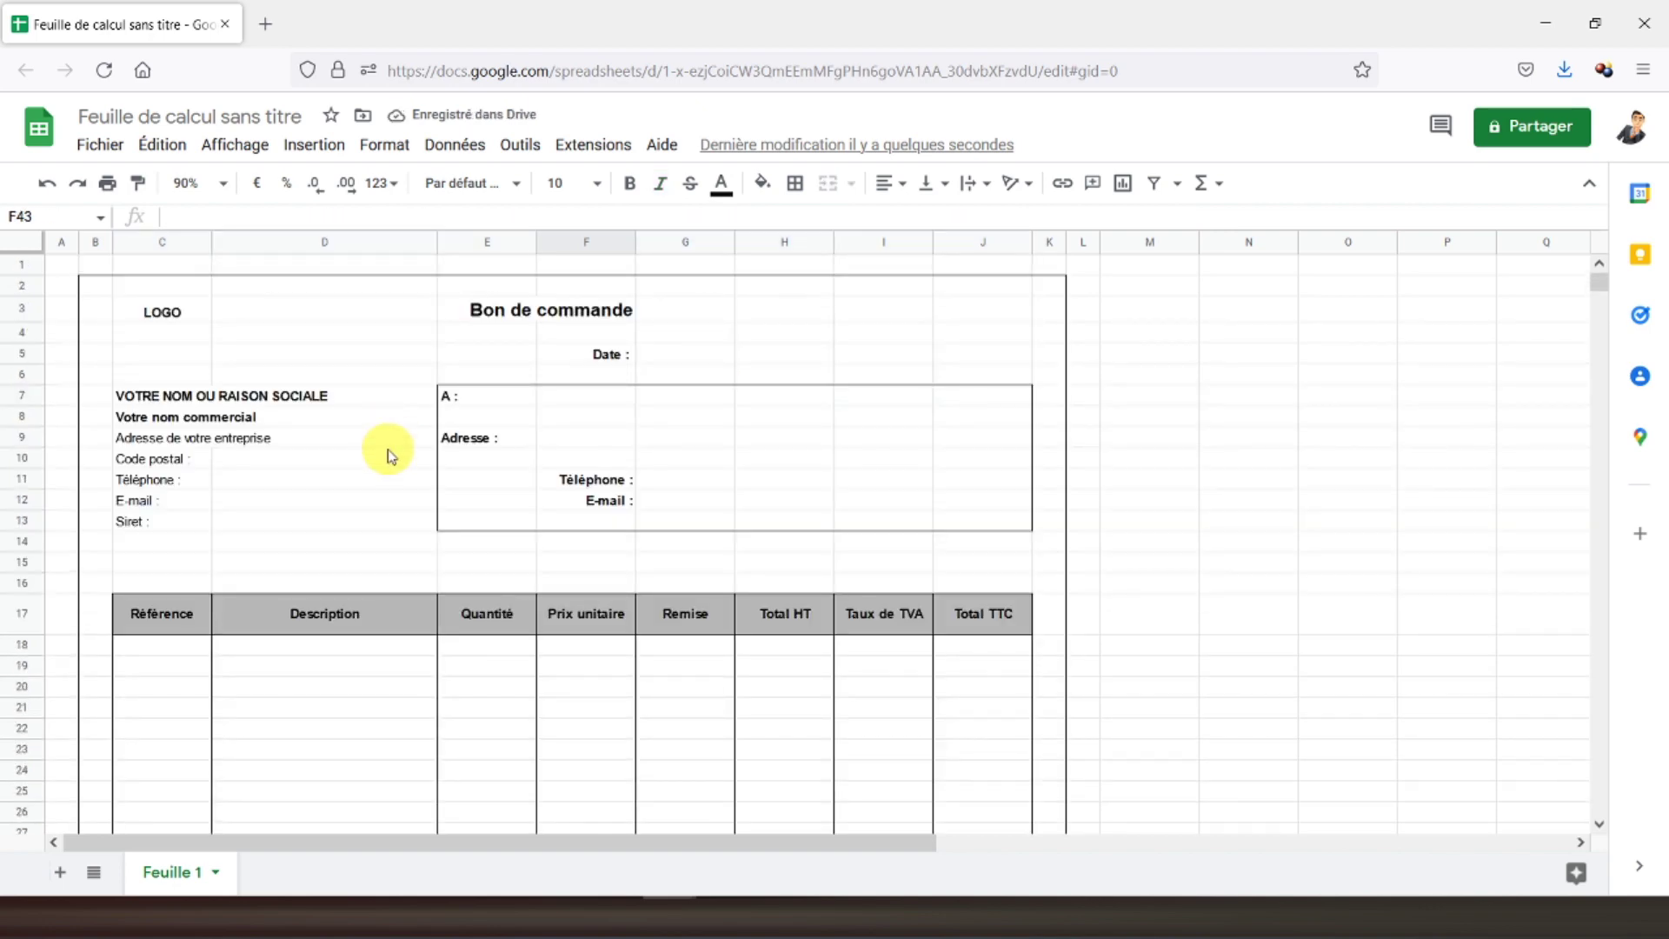
Turn off Quadrillage under Affichage > Afficher so only the drawn borders show
click(72, 269)
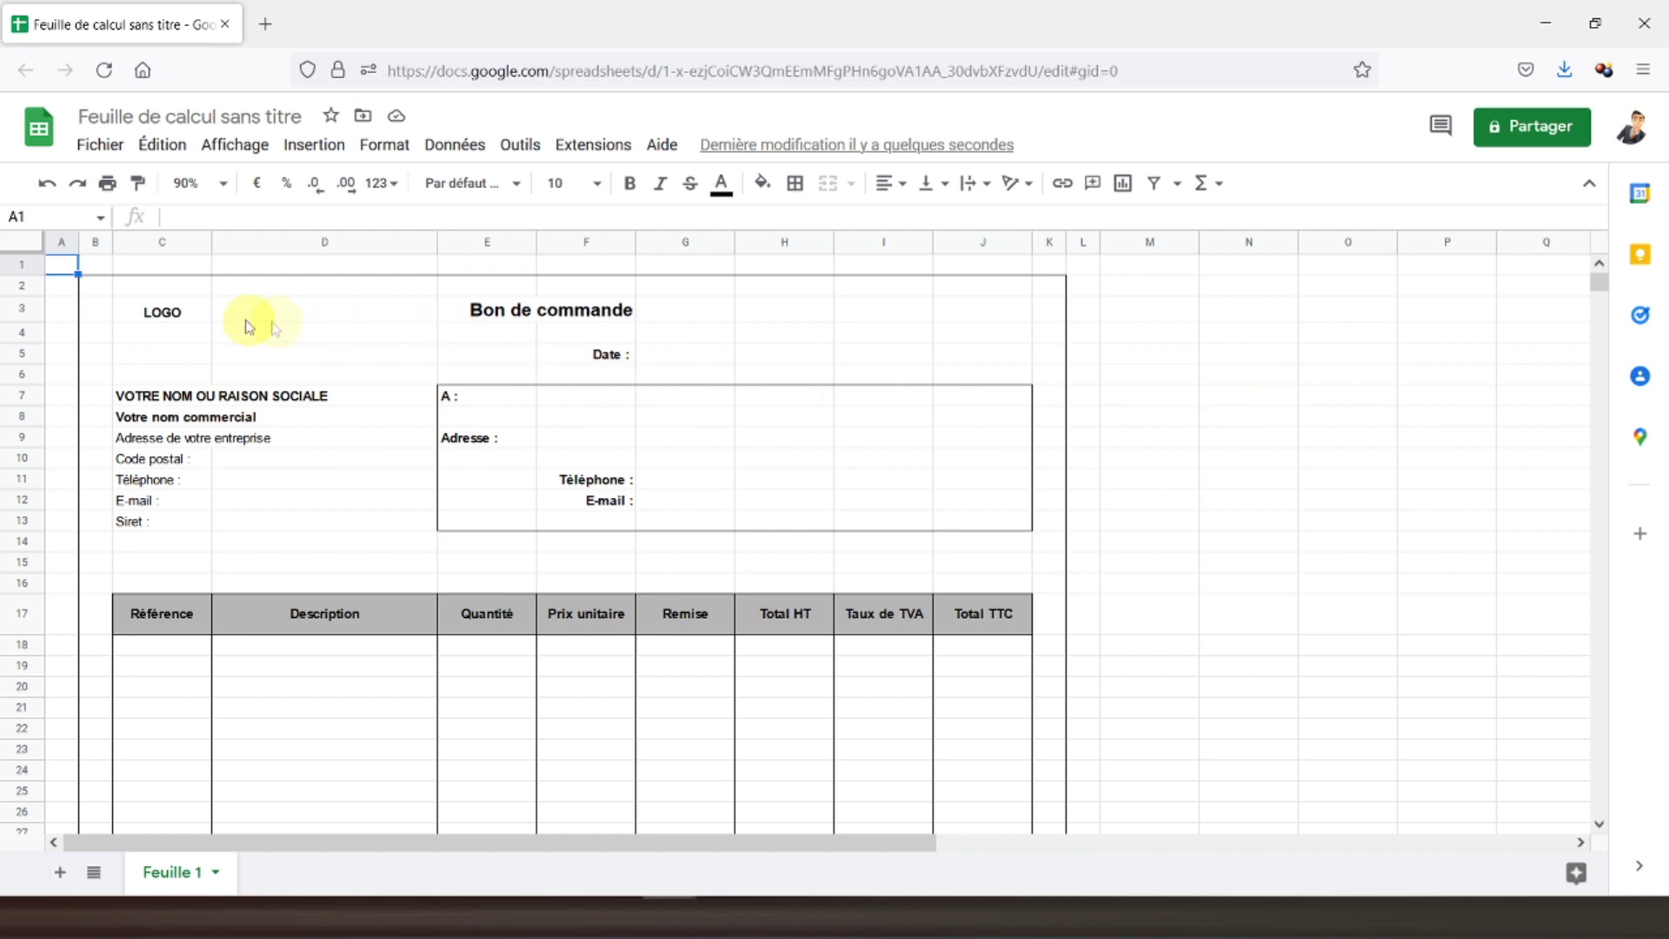
click(239, 147)
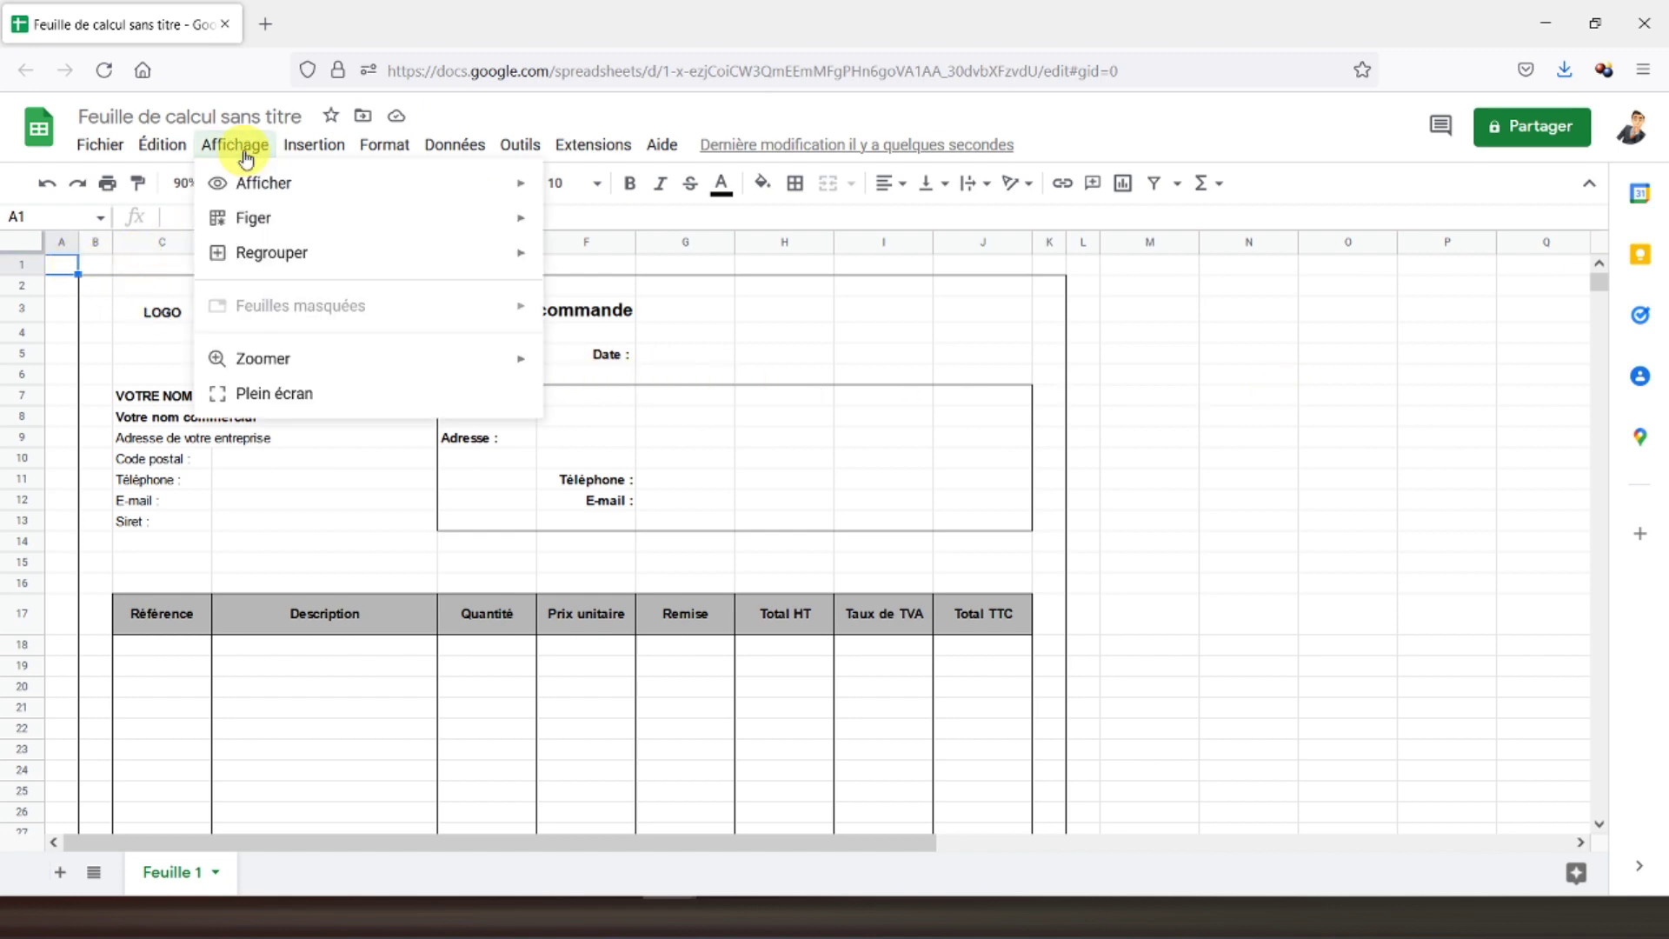
mouse_move(263, 183)
click(619, 223)
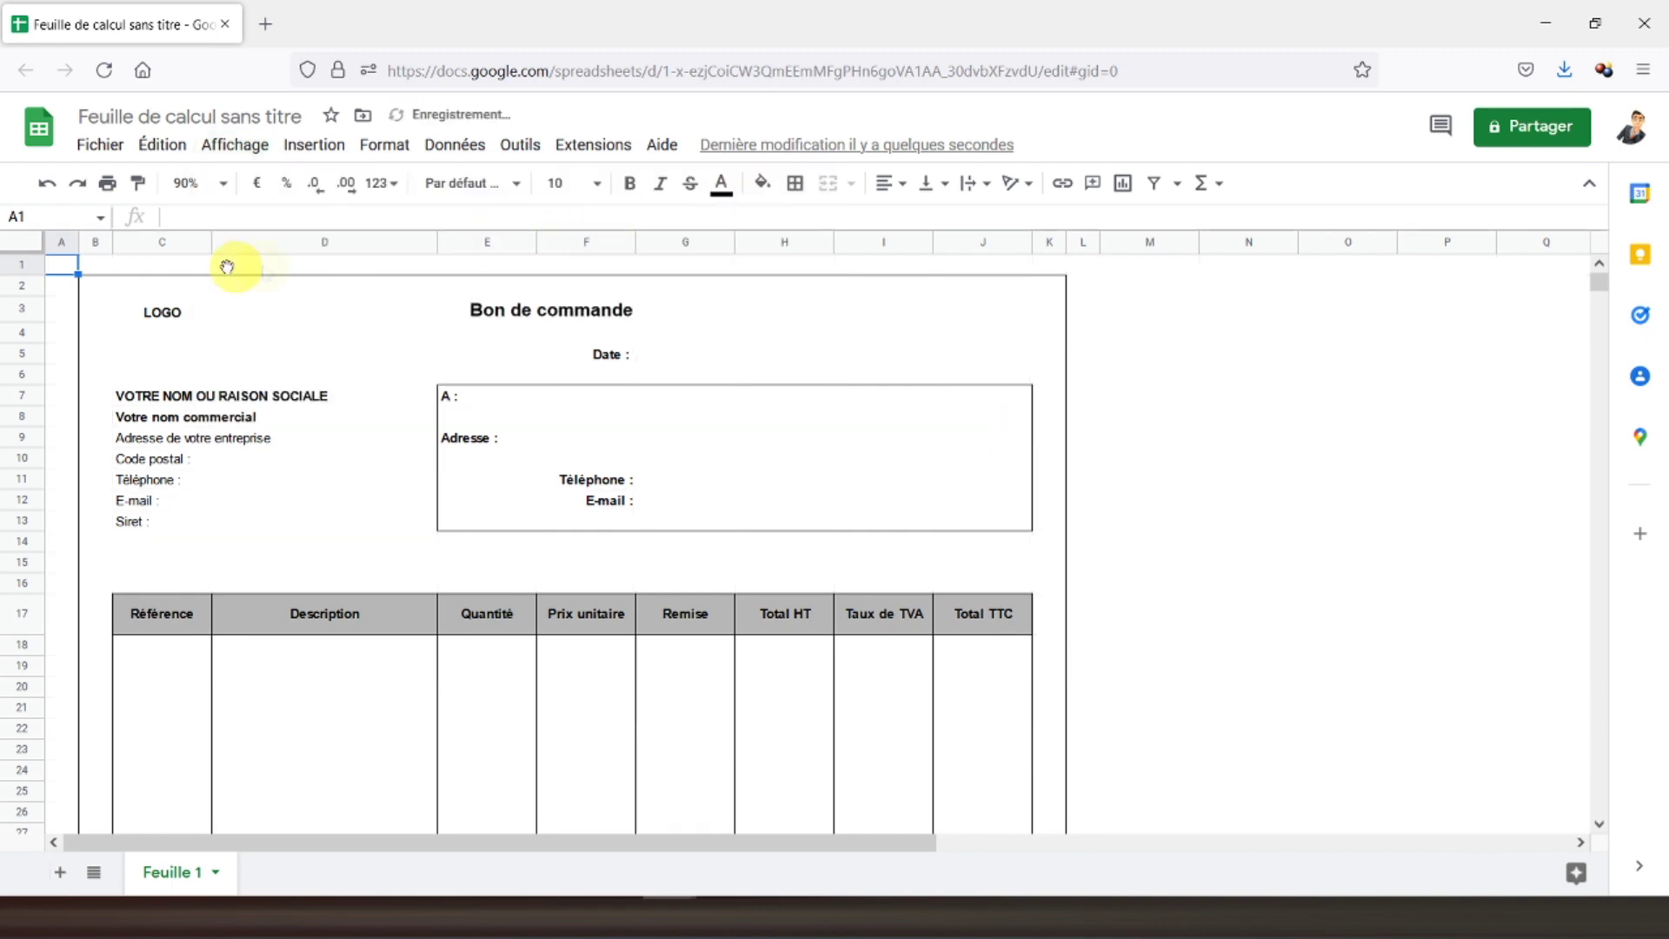
scroll(337, 339, down, 5)
scroll(338, 339, down, 2)
scroll(337, 339, down, 2)
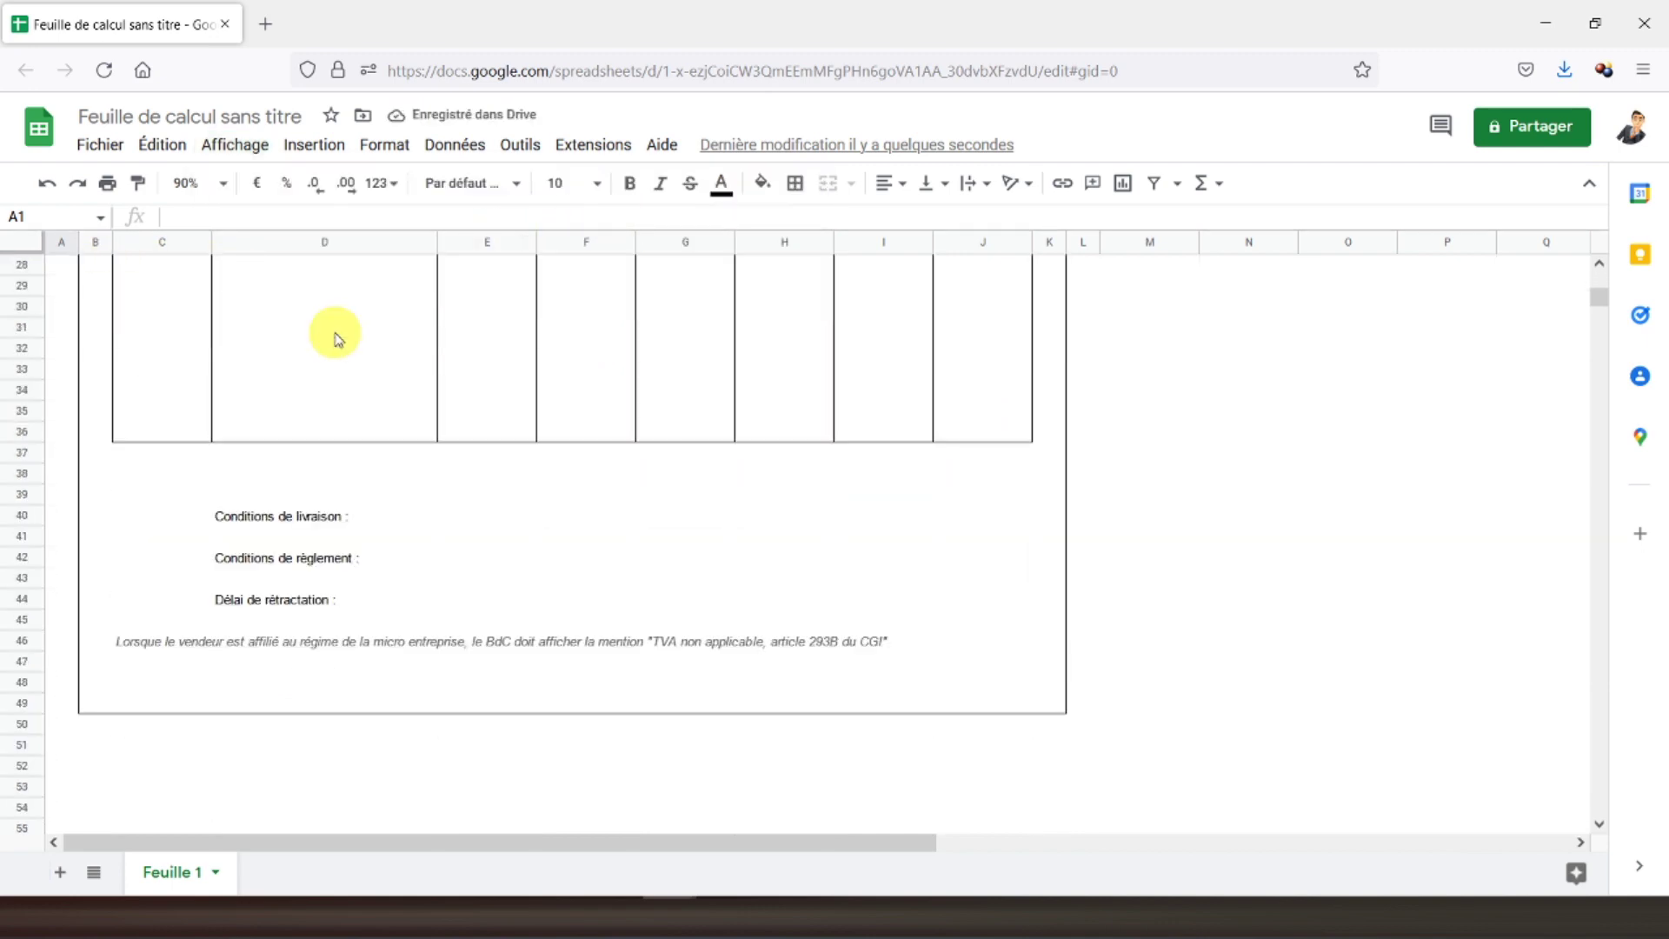
scroll(337, 339, up, 7)
scroll(335, 330, up, 2)
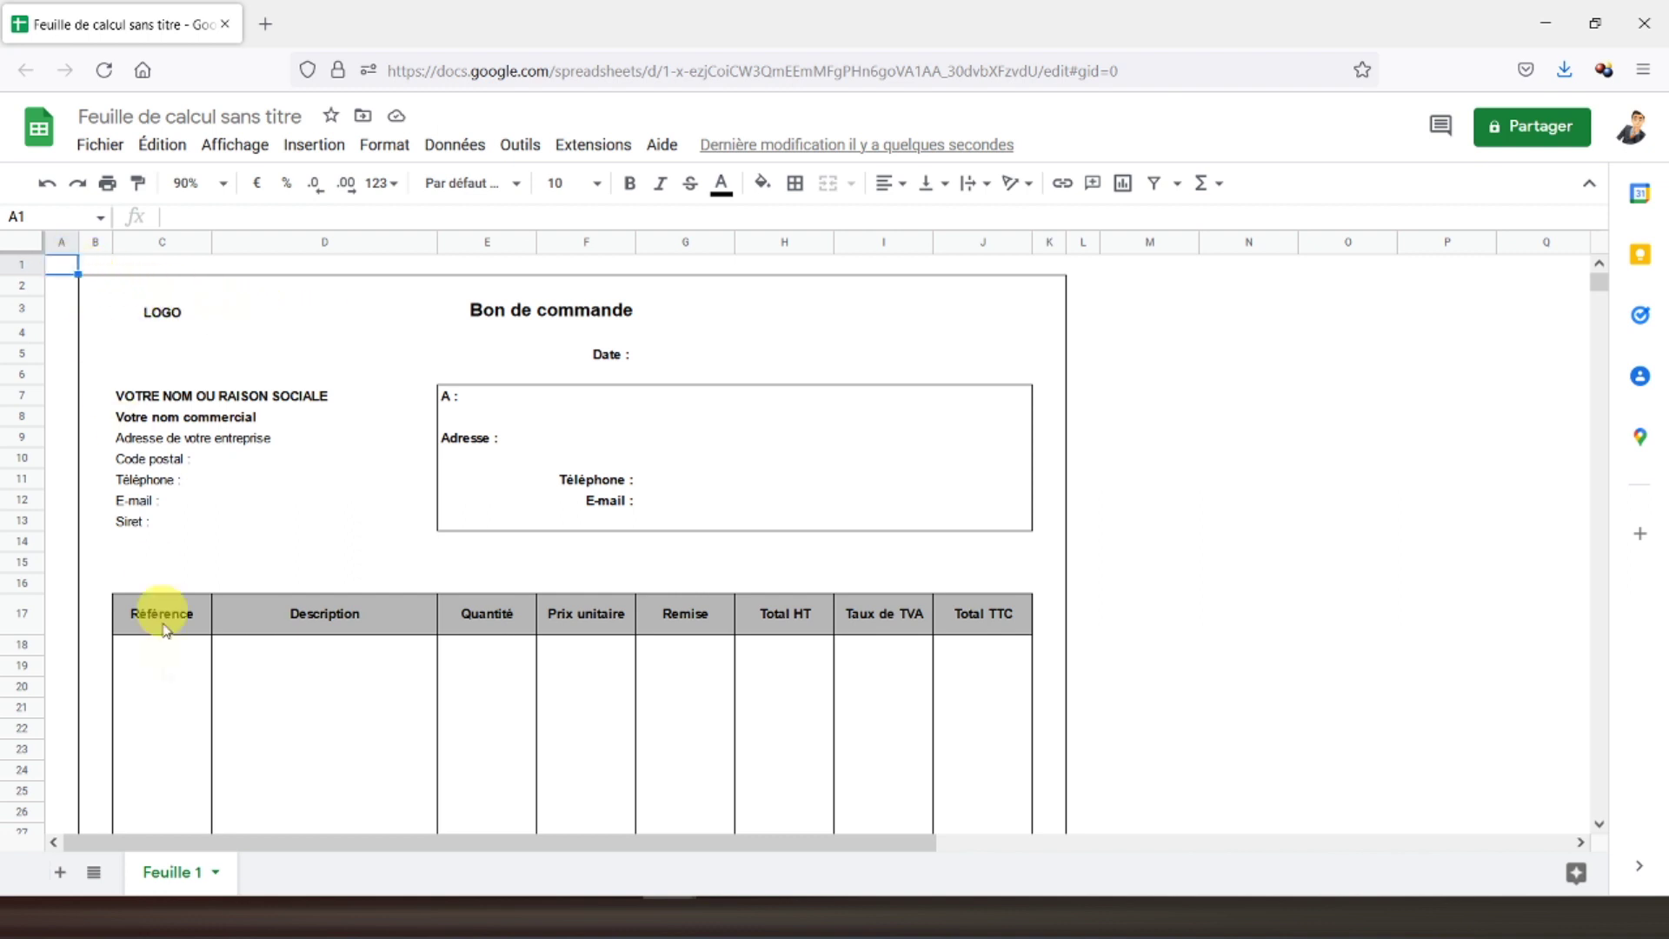
Rename the first sheet to 'Bon de commande'
right_click(171, 863)
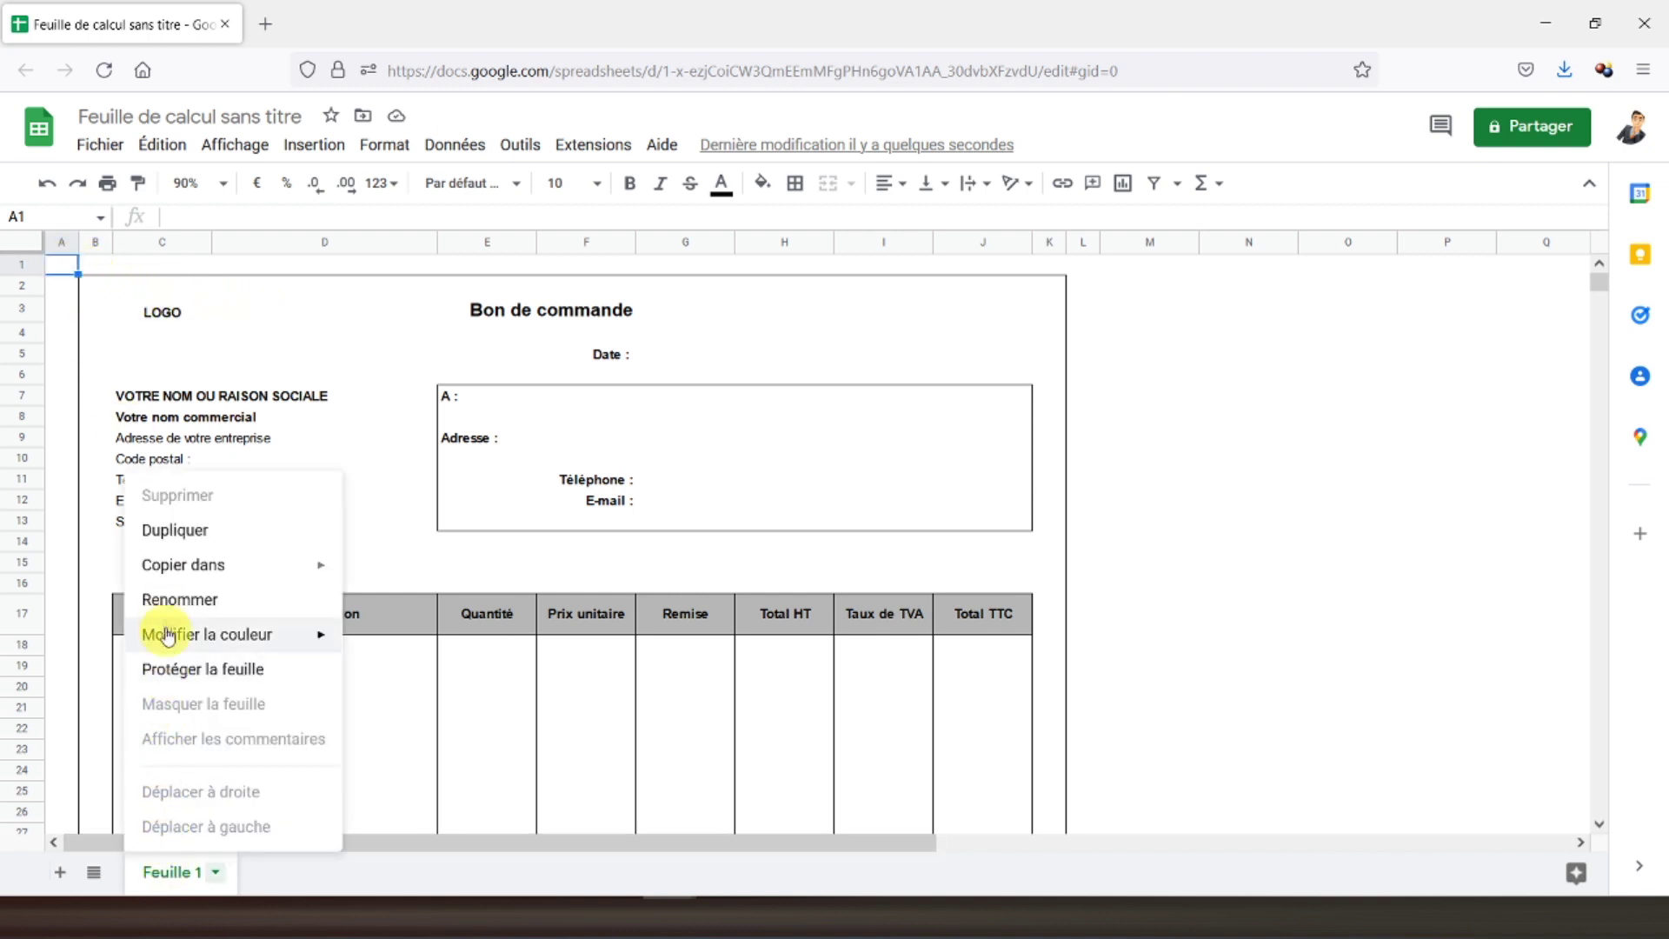
click(180, 600)
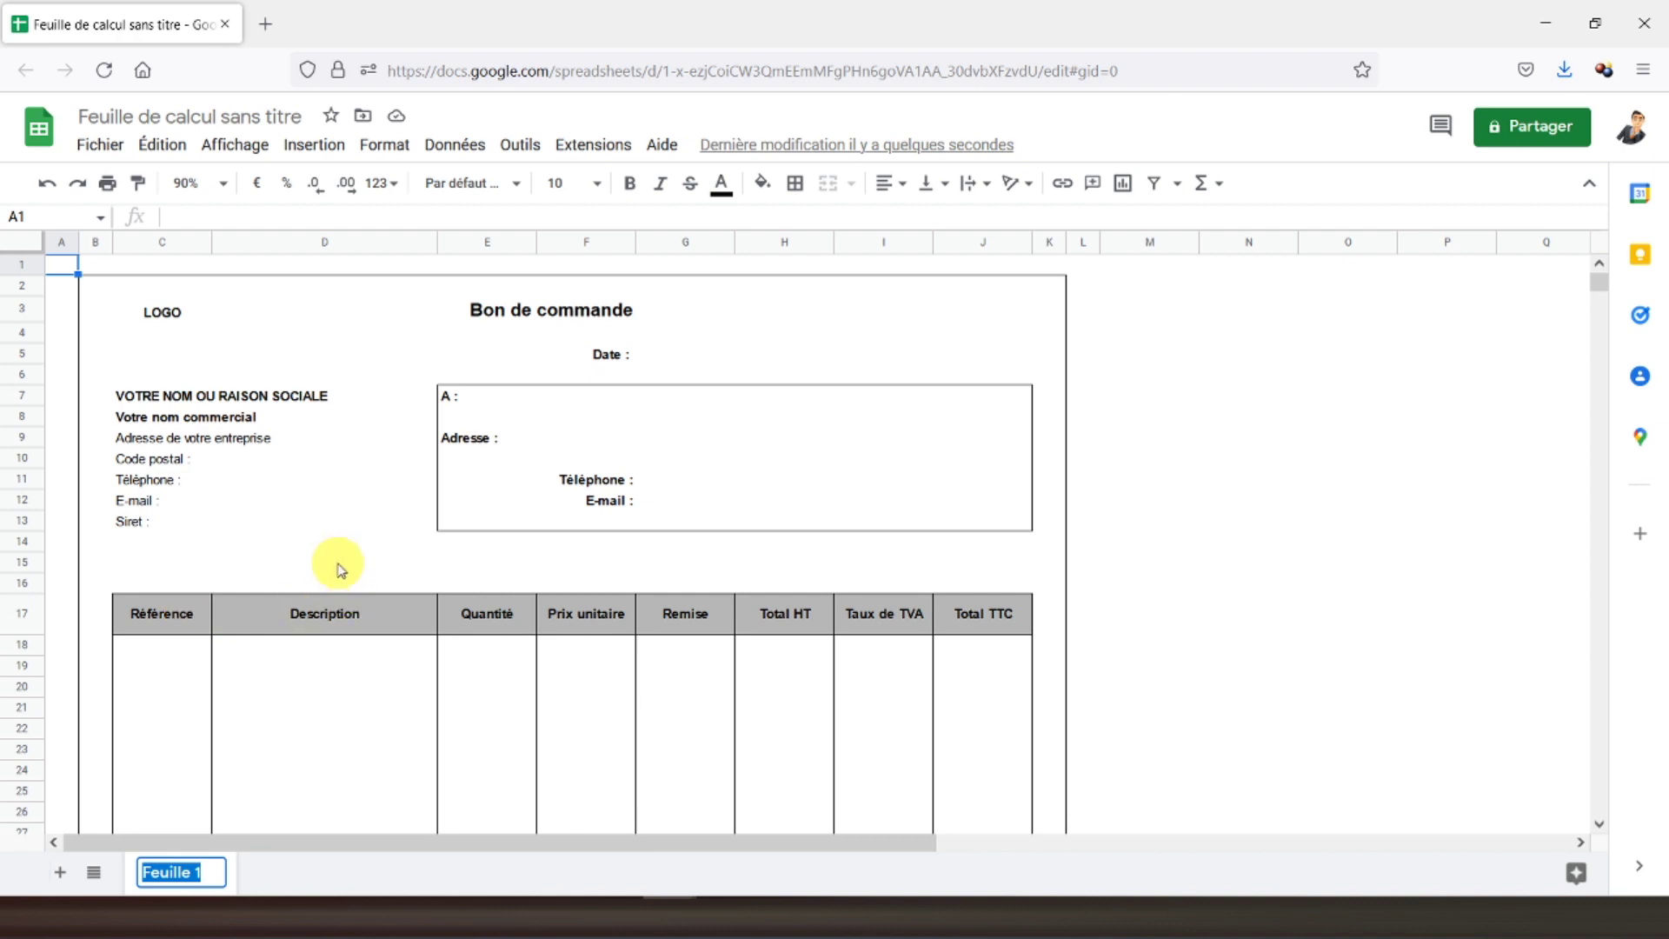
text(Bon de commande)
key(Return)
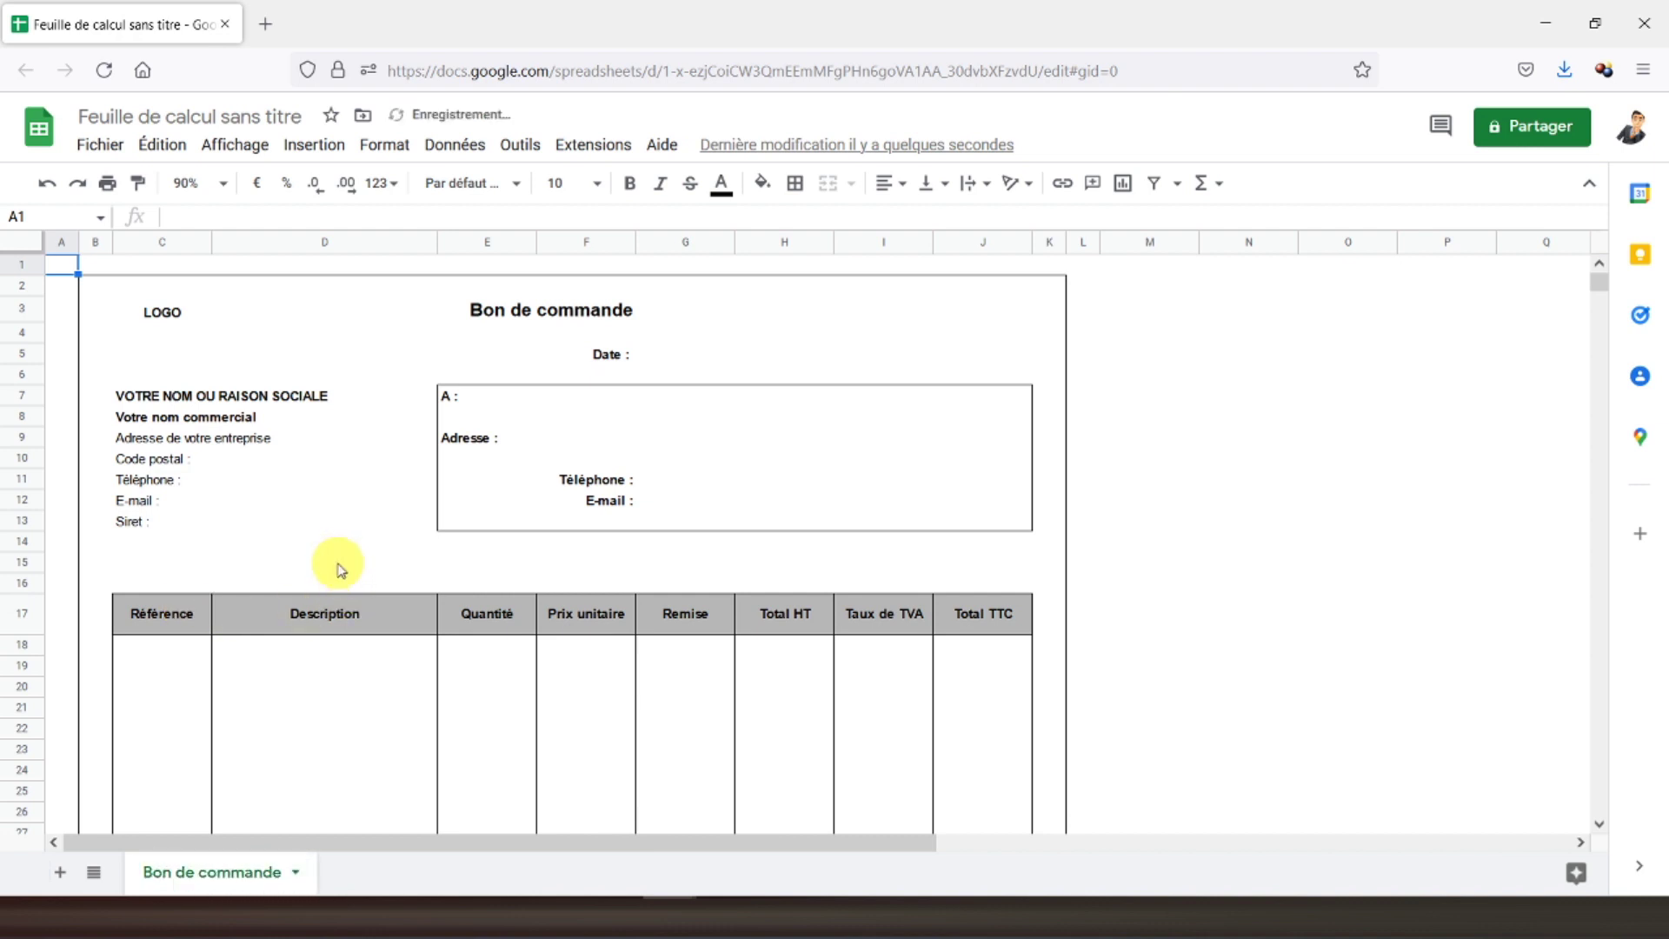
Add a new sheet named 'Base'
click(59, 872)
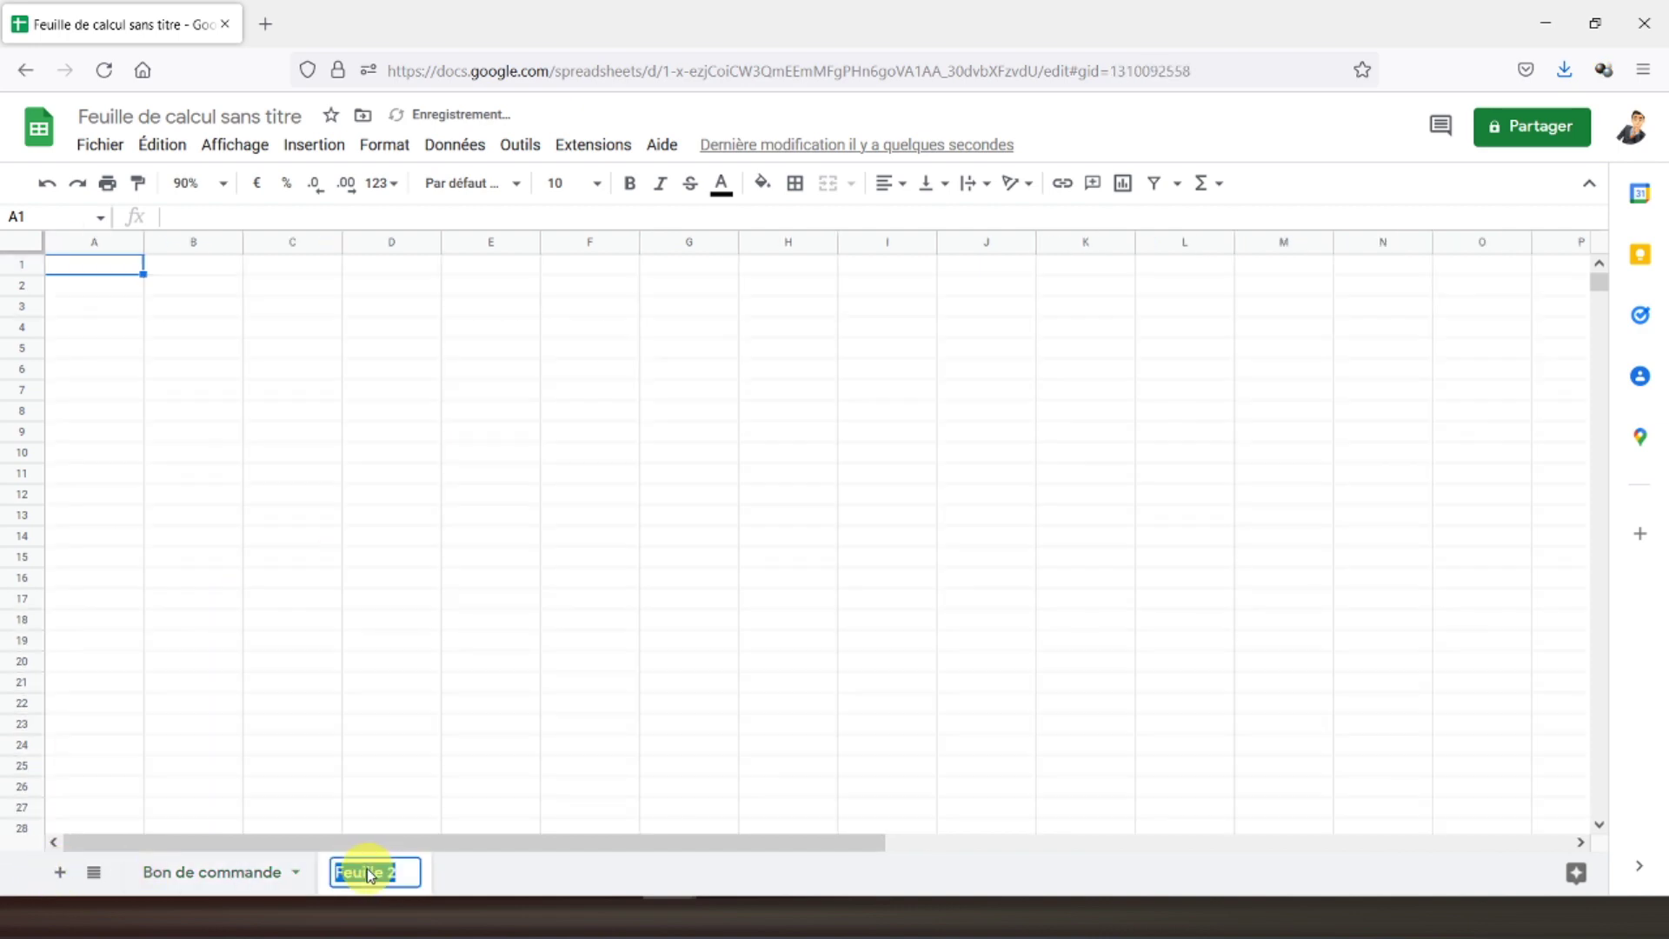
text(Base)
key(Return)
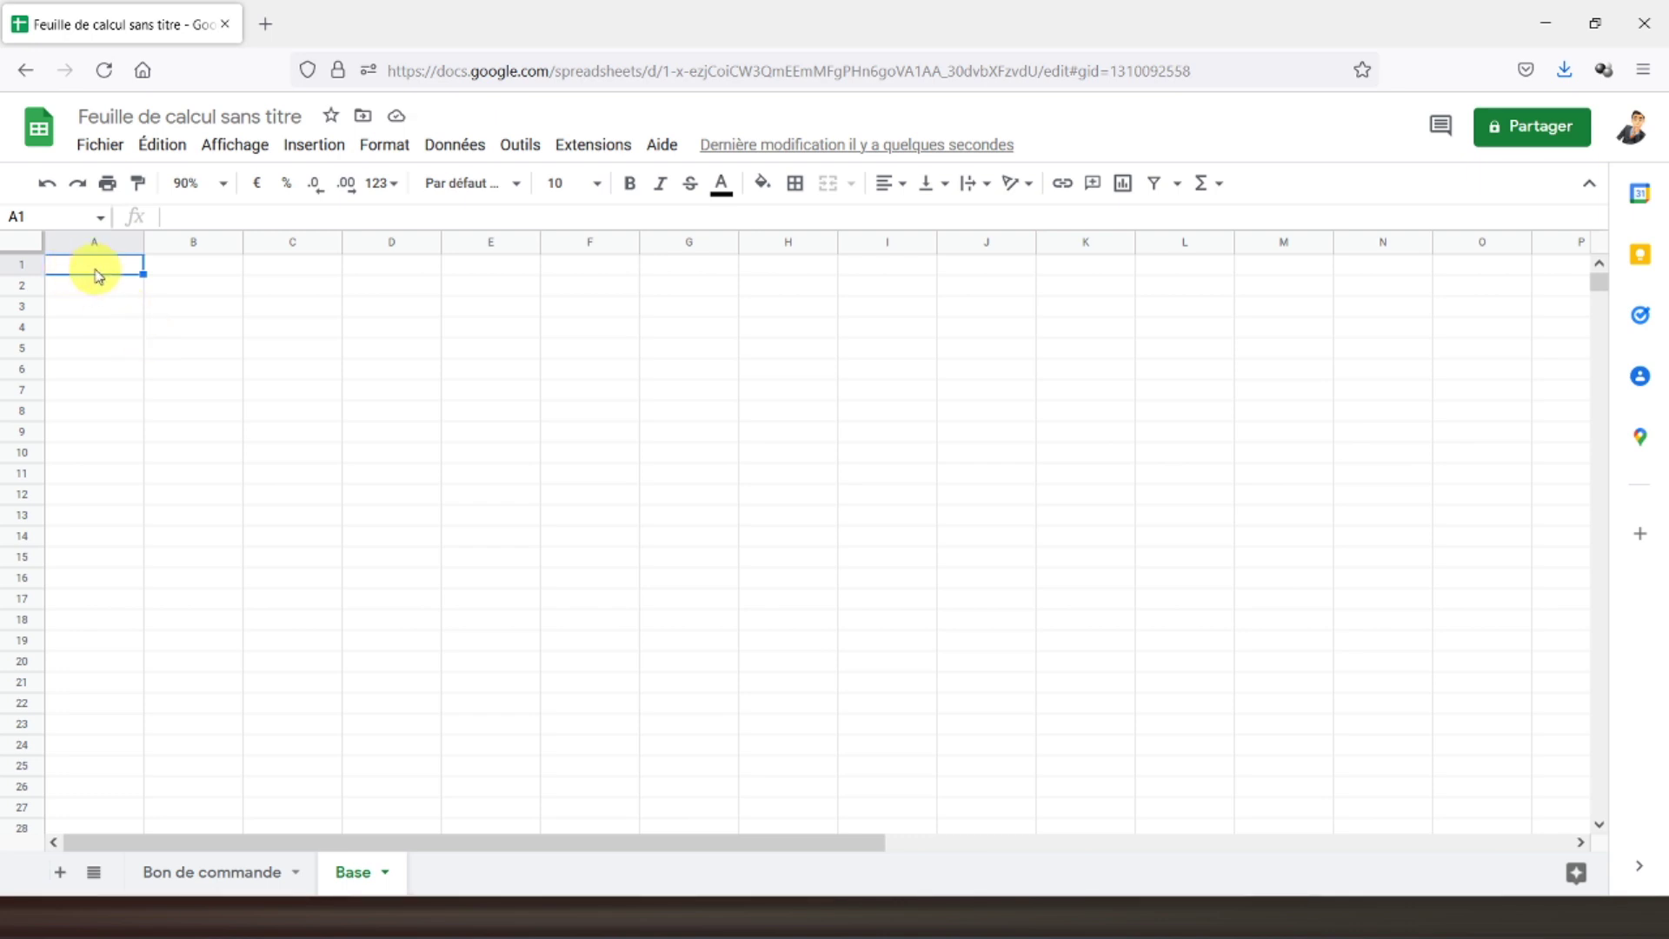
Enter client headings Base client, Nom, Adresse, Code postale, Ville, Téléphone, E-mail across row 1
text(Base clie)
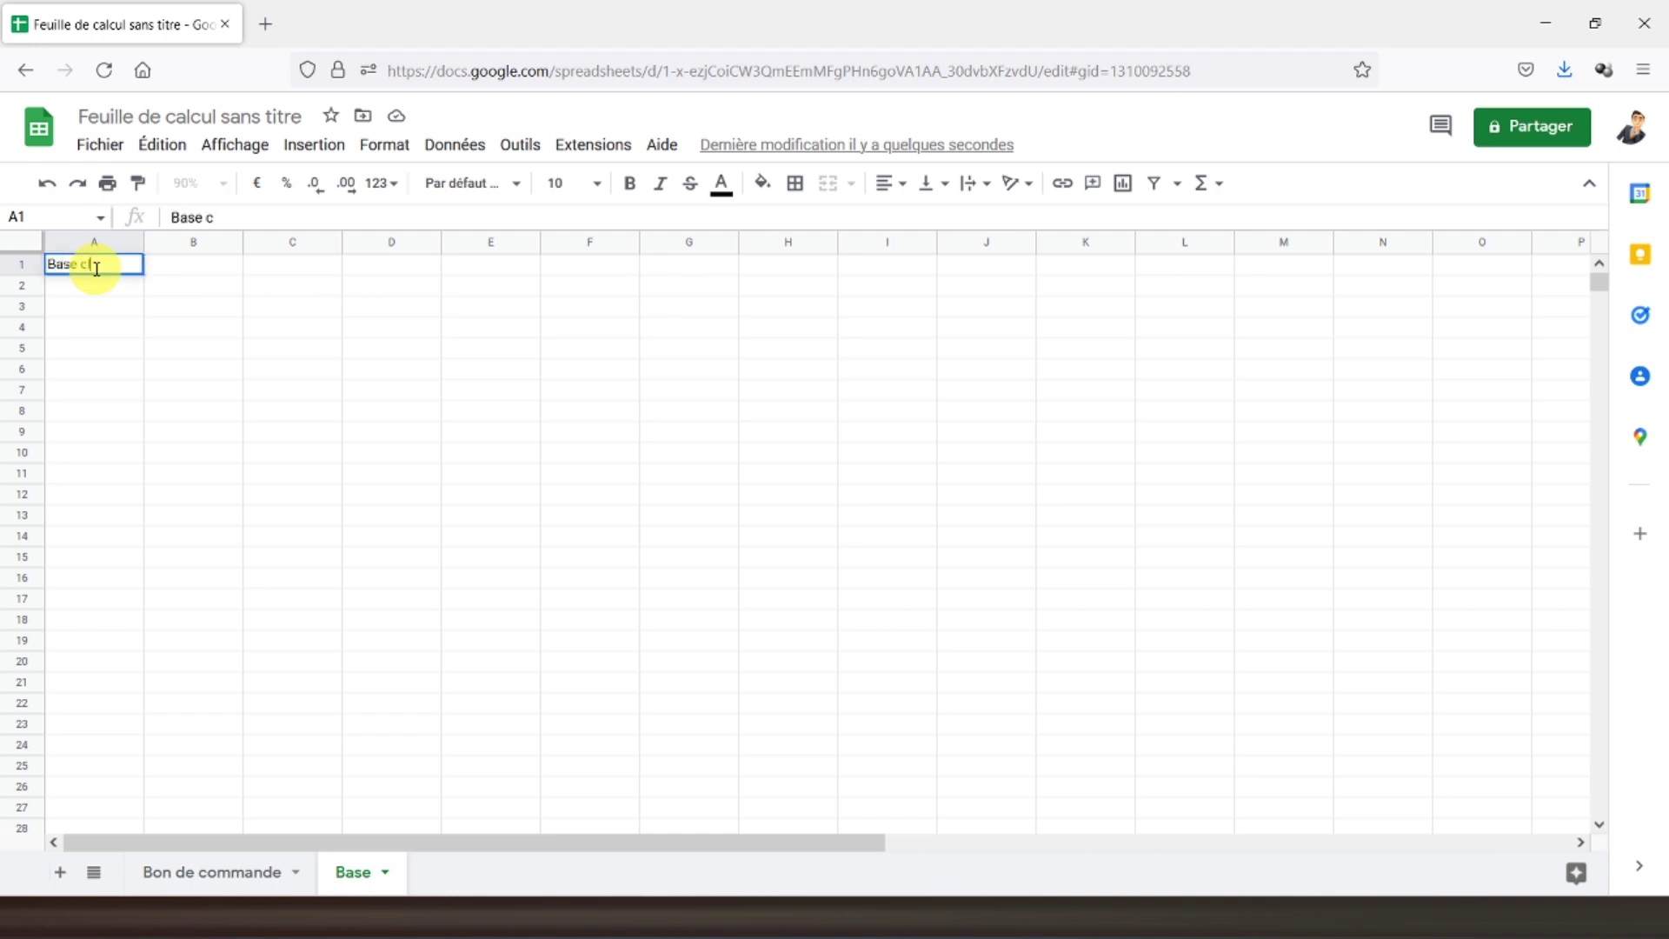
text(nt)
key(Return)
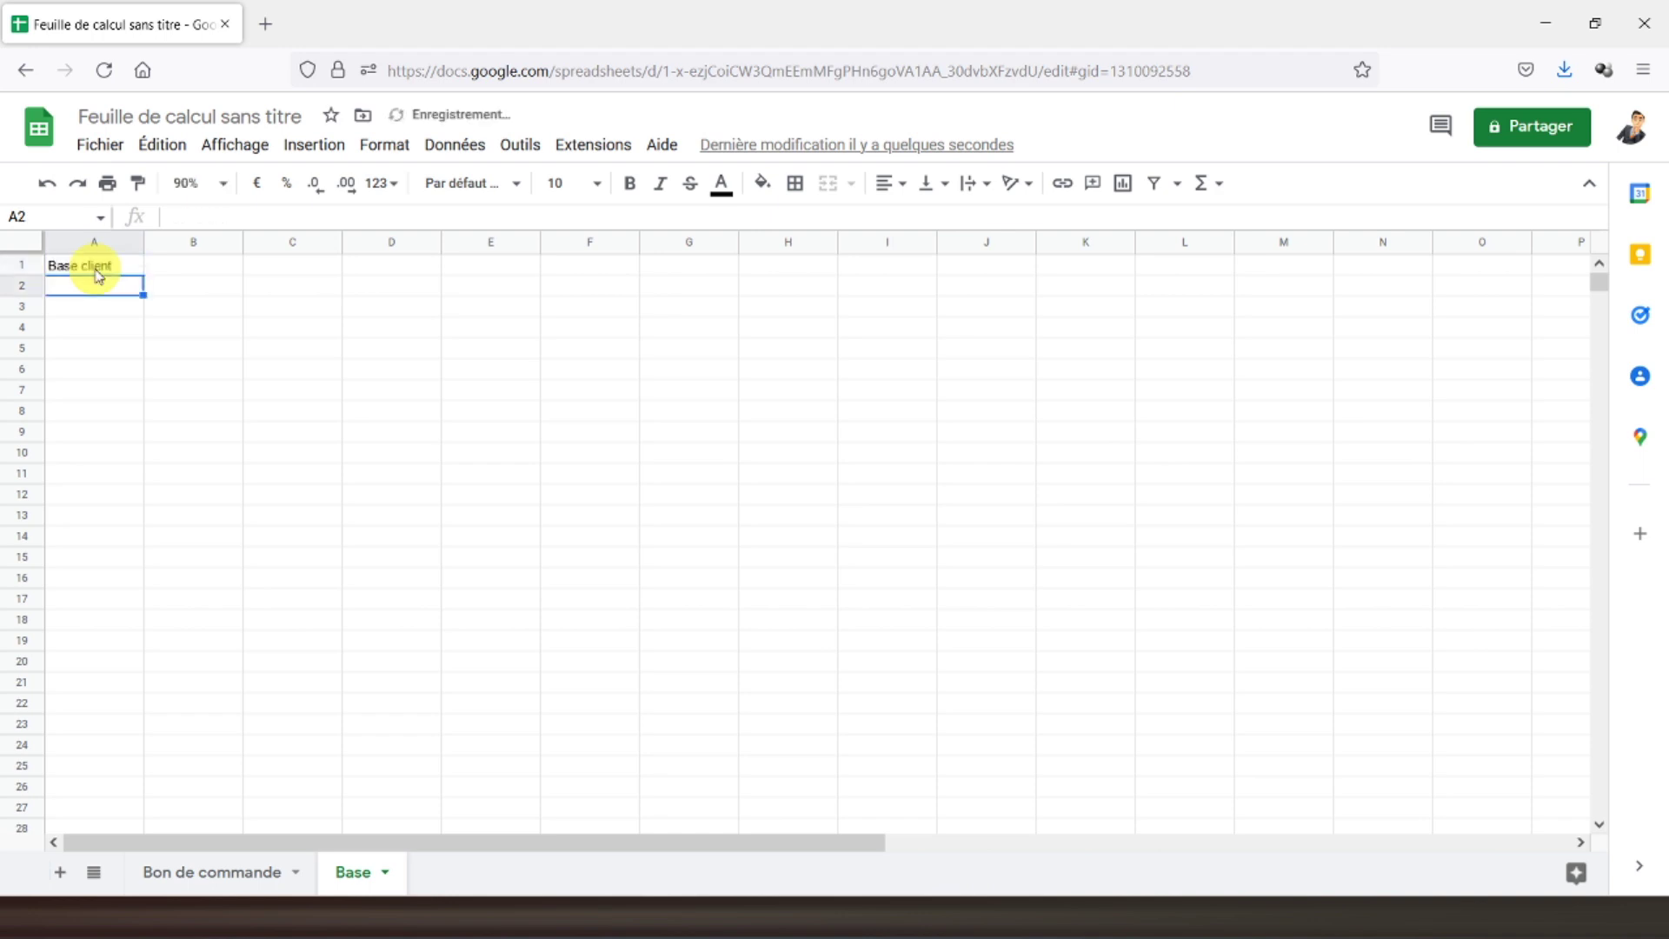
click(200, 269)
text(Nom)
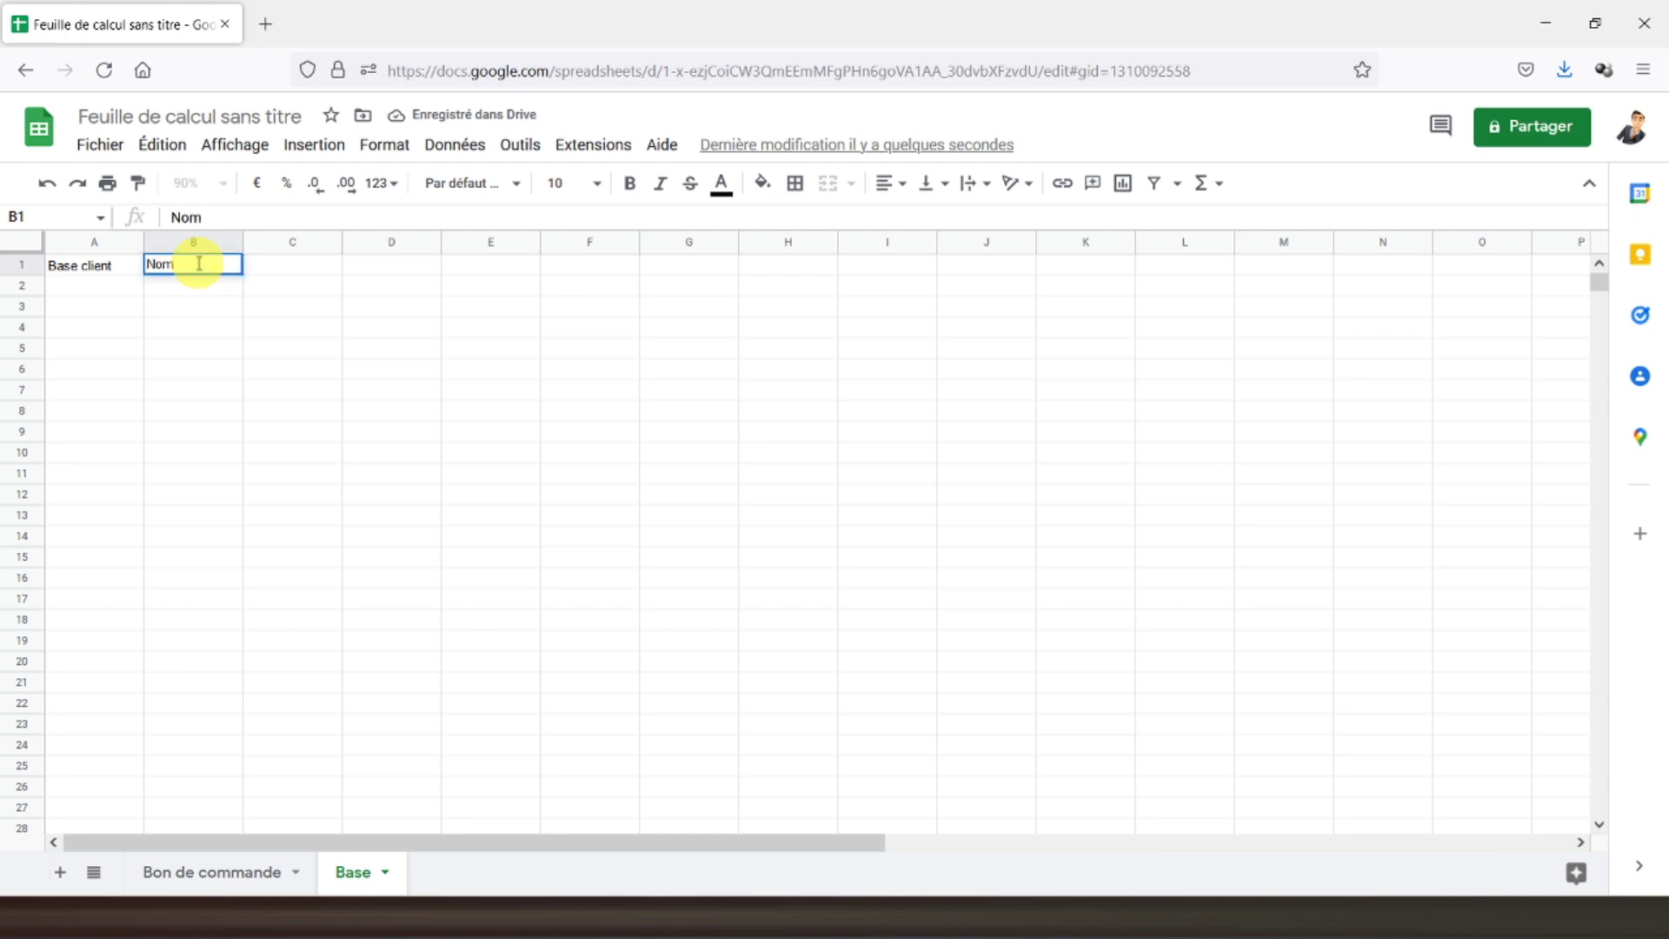
key(Tab)
text(A)
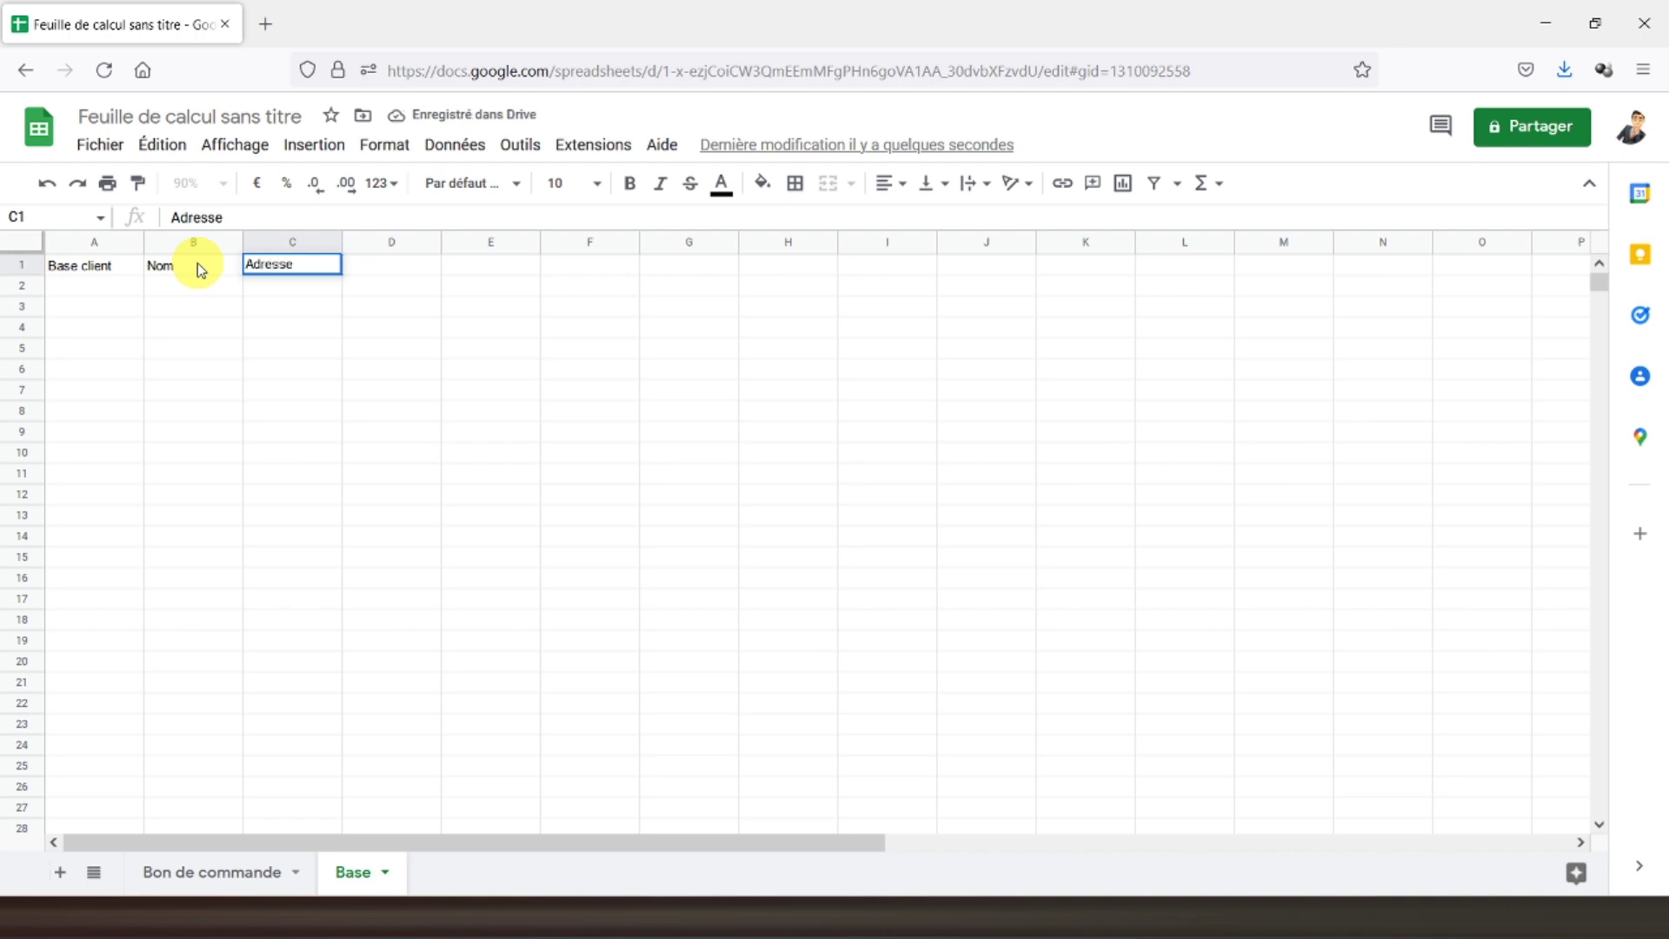
key(Tab)
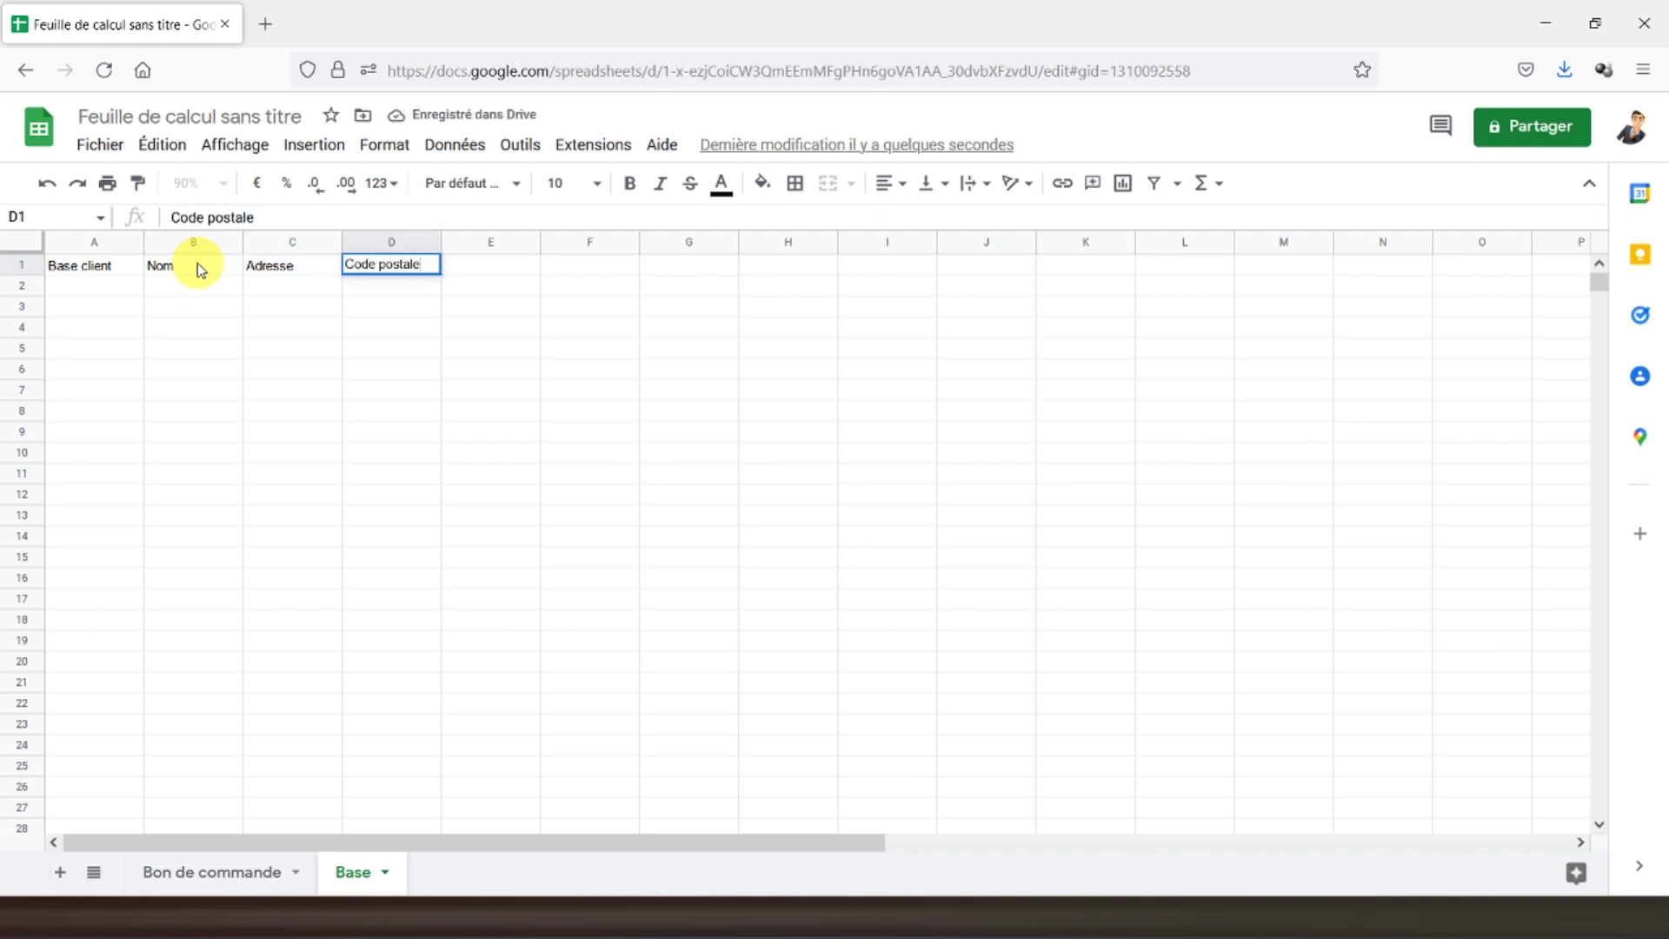
key(Tab)
text(Ville)
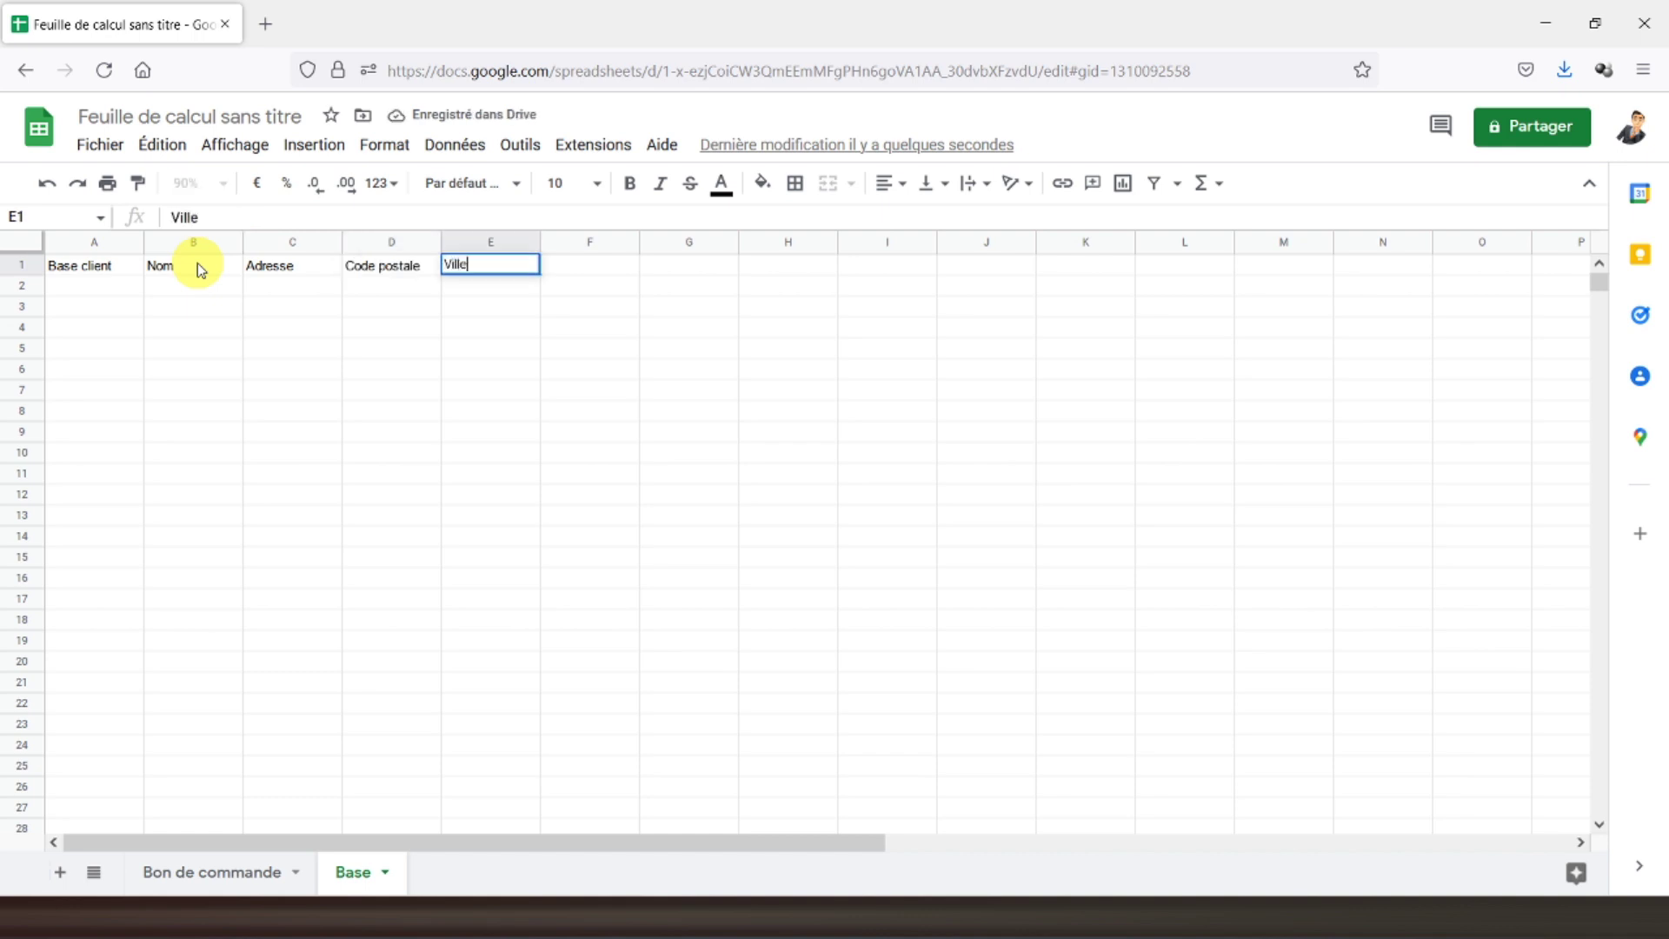
key(Tab)
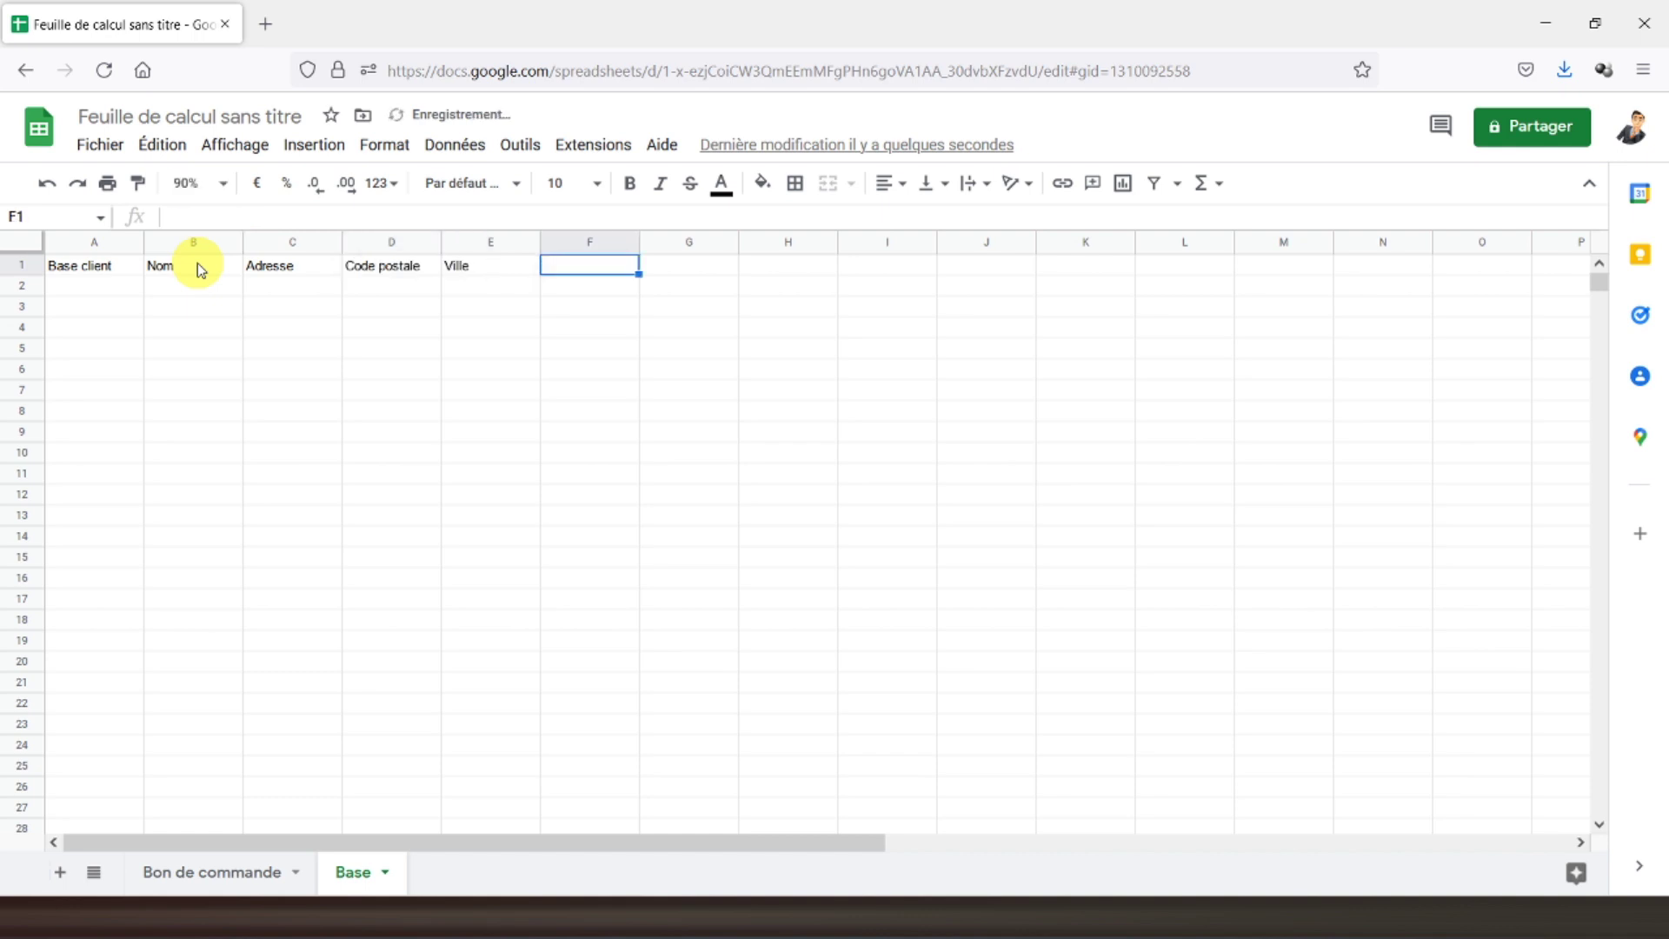
text(Téléphone)
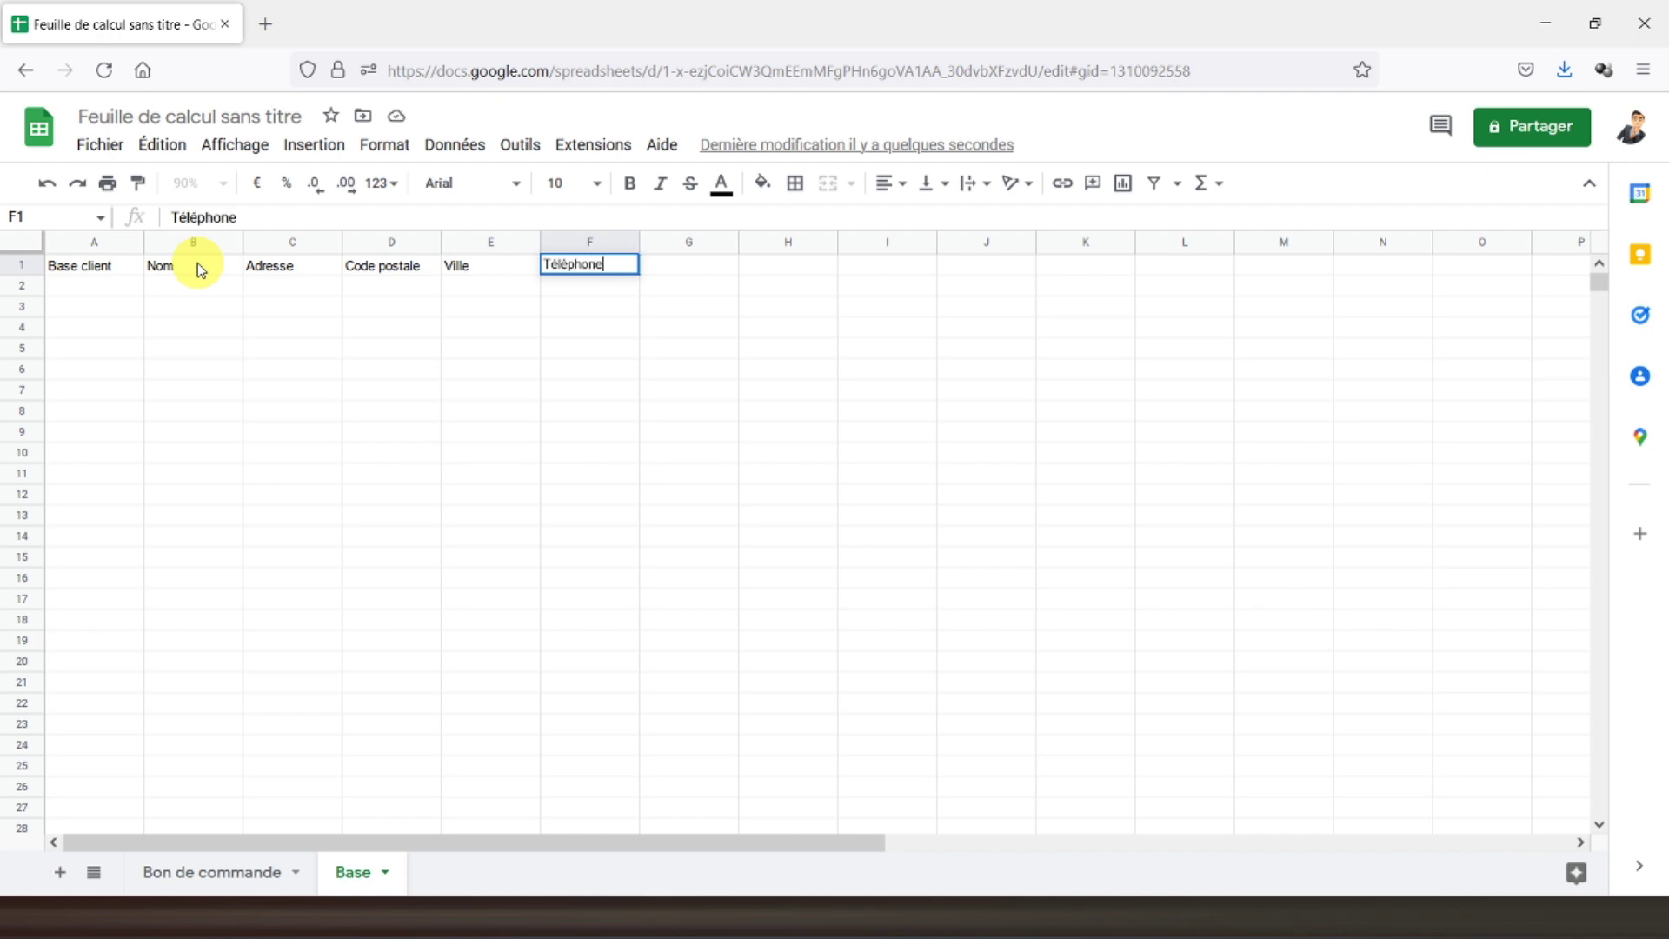
key(Tab)
text(E-mail)
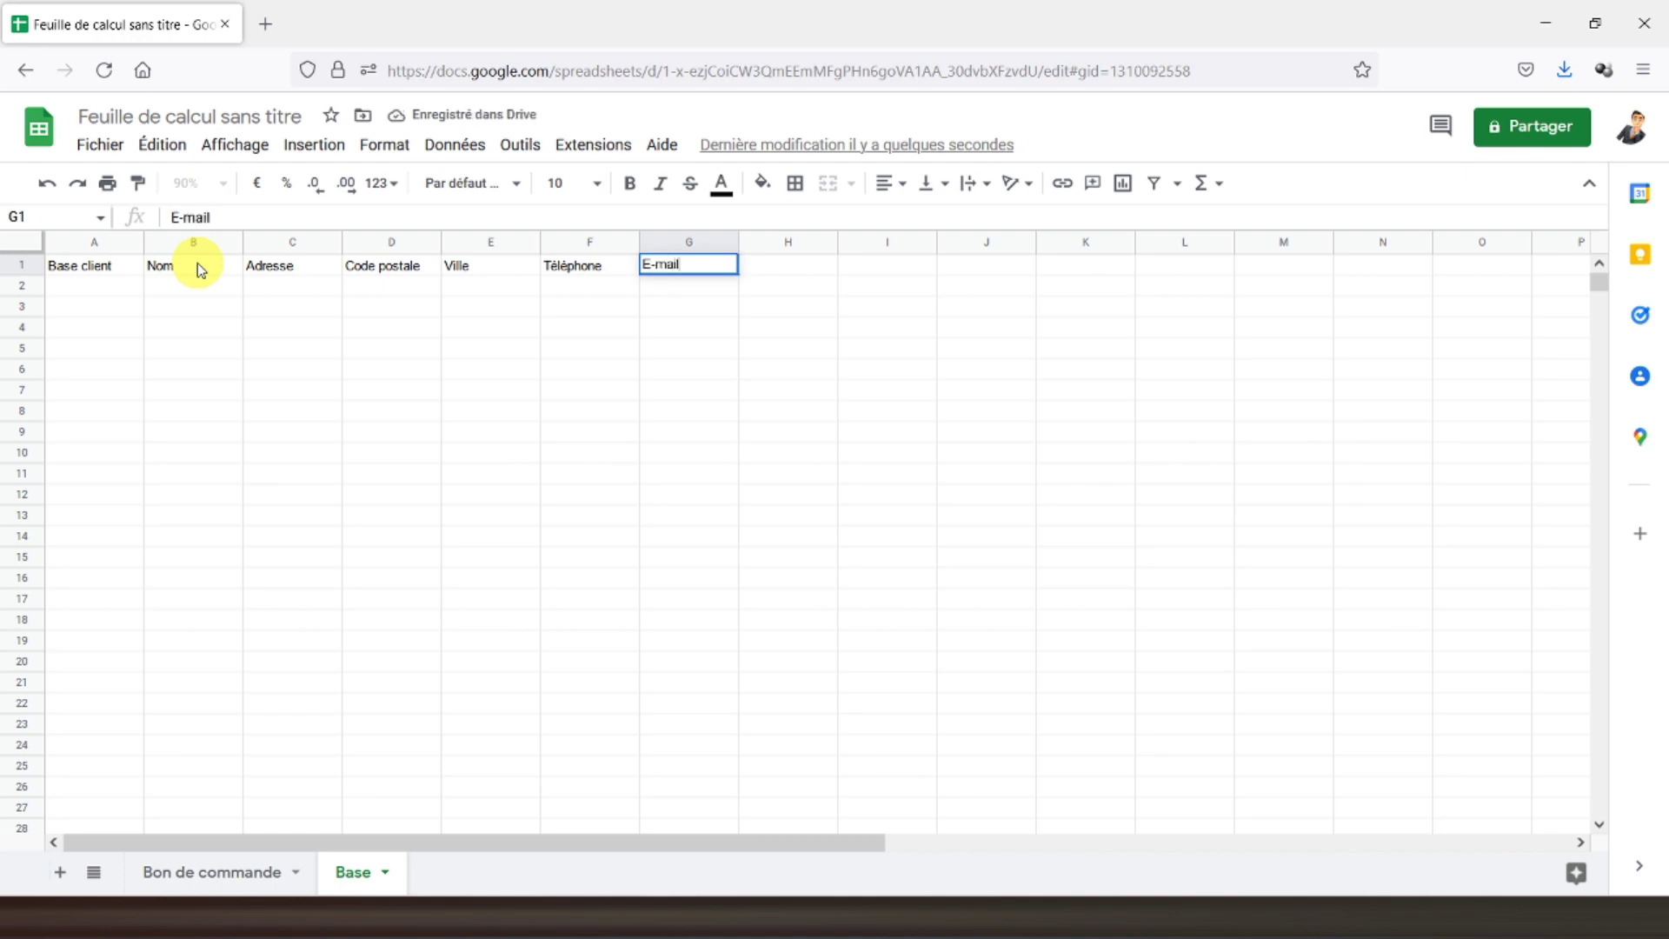
key(Tab)
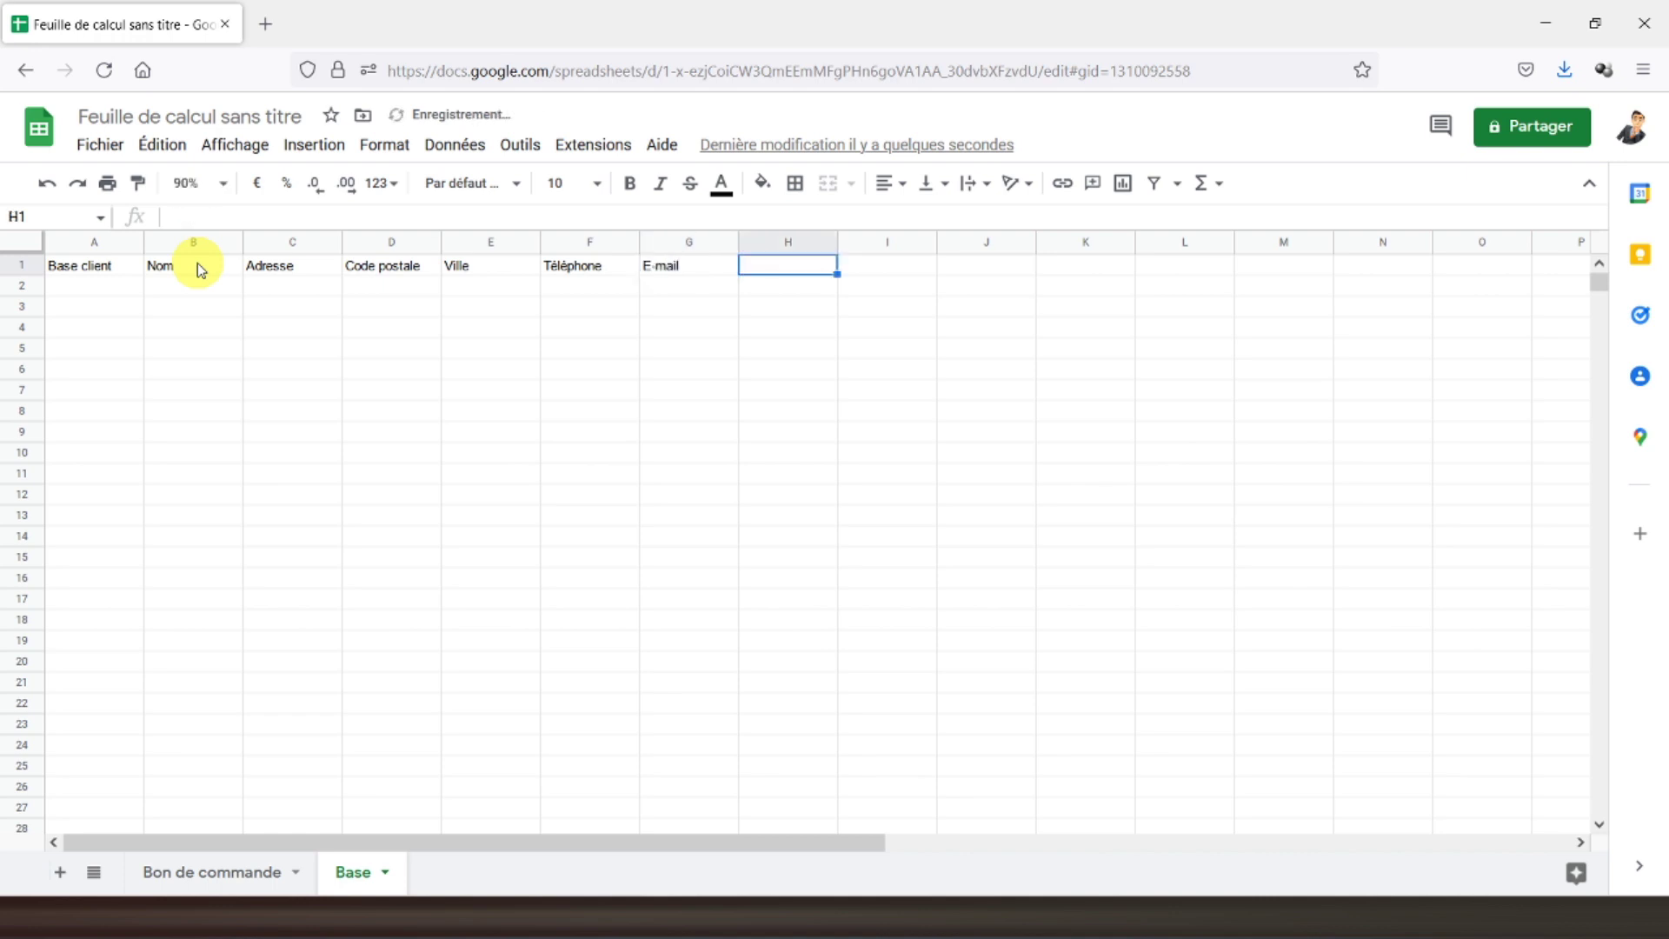
Continue row 1 with Base article, Référence, Description, Prix HT, TVA and Taux
text(Base article)
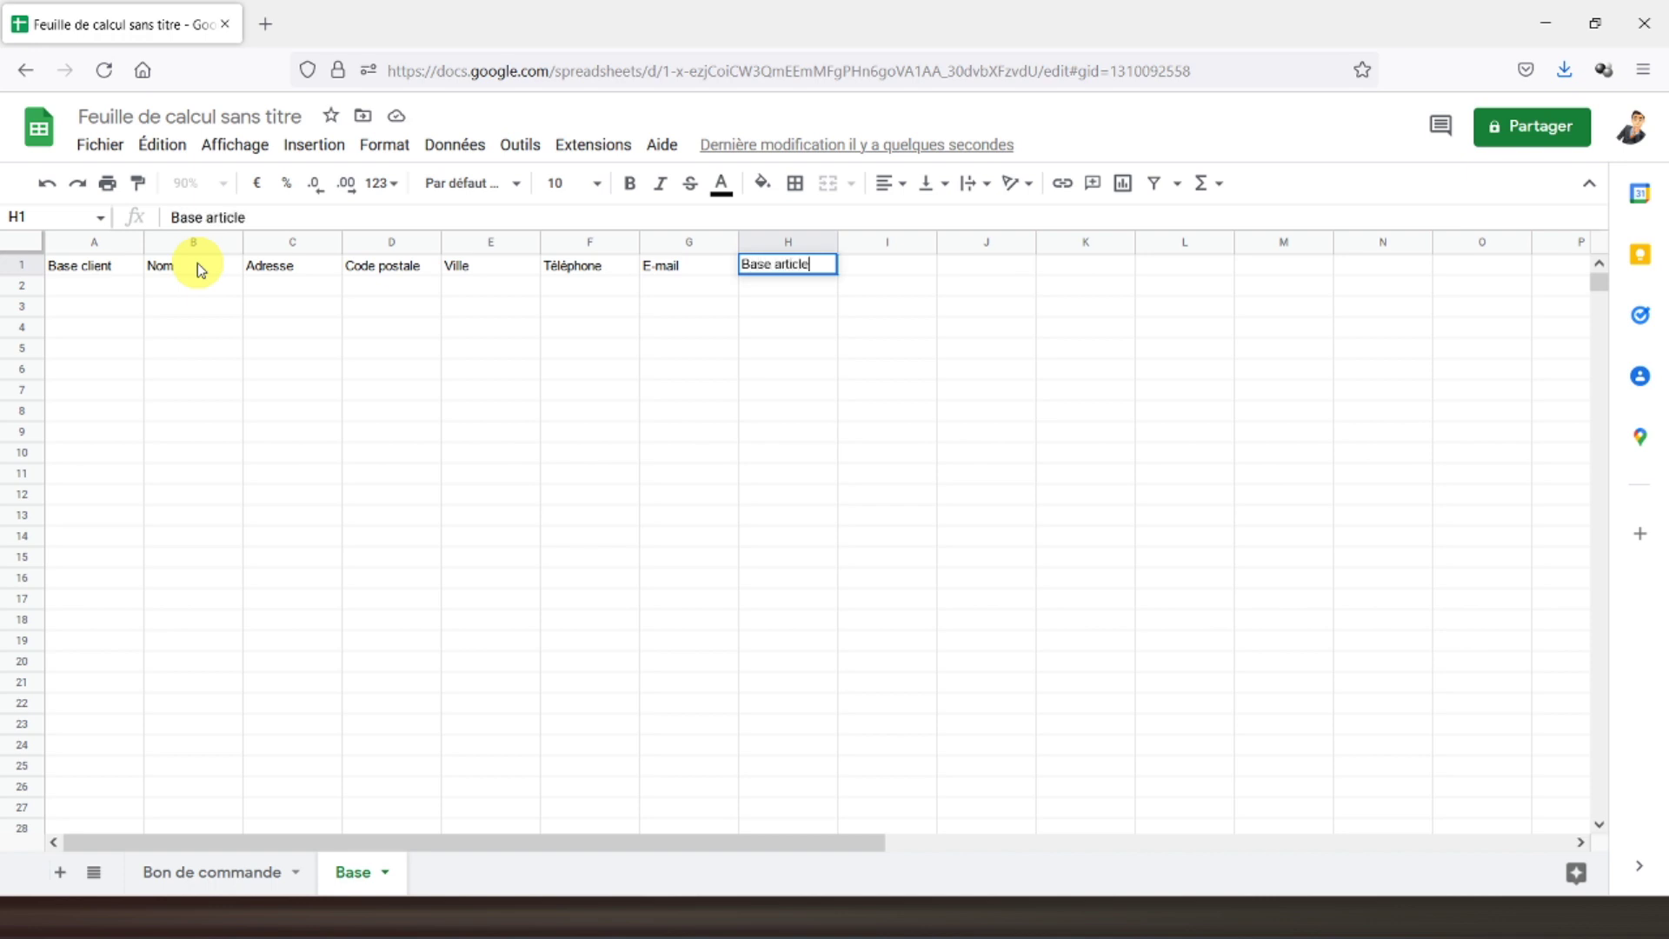
key(Tab)
text(Référence)
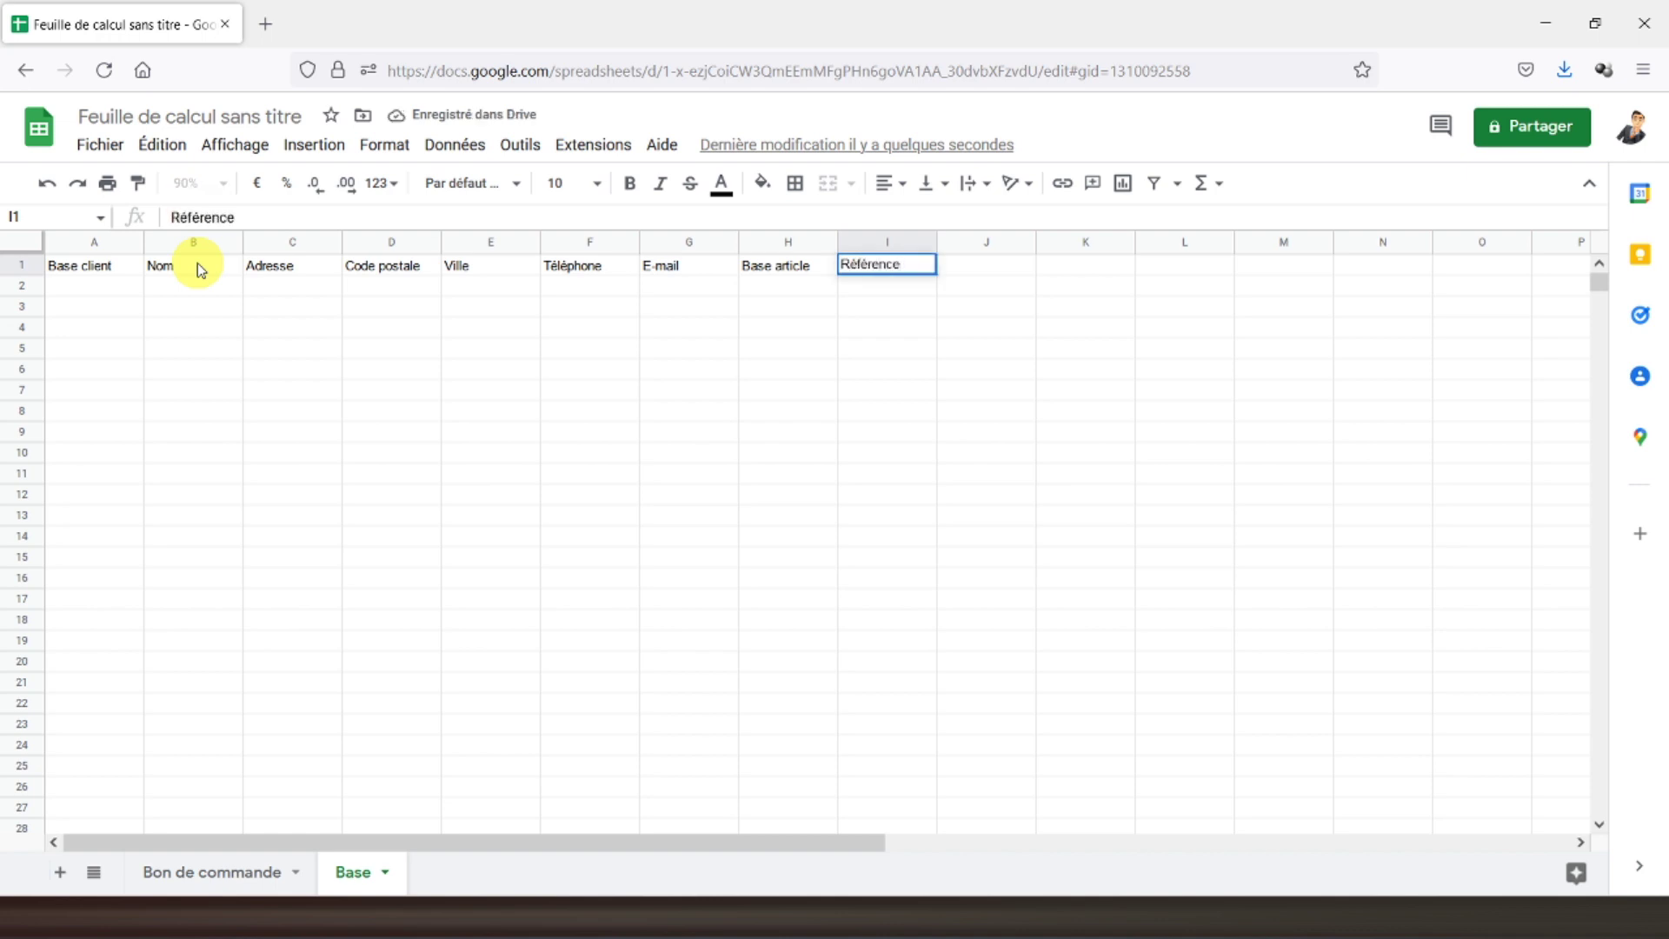
key(Tab)
text(De)
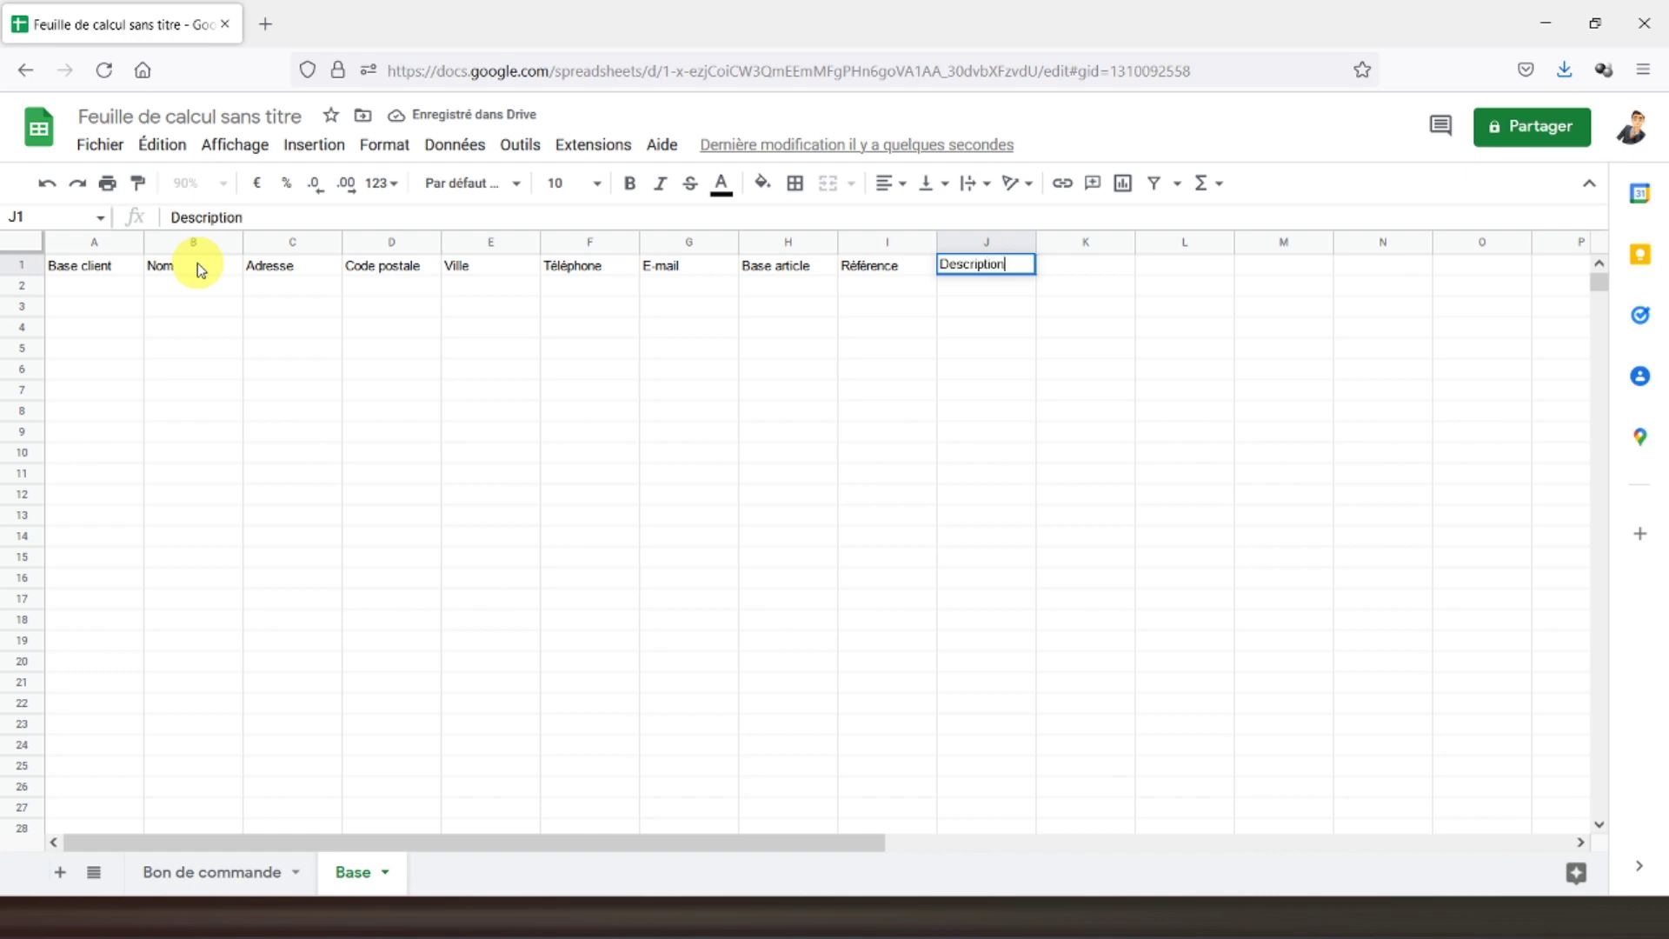
key(Tab)
text(P)
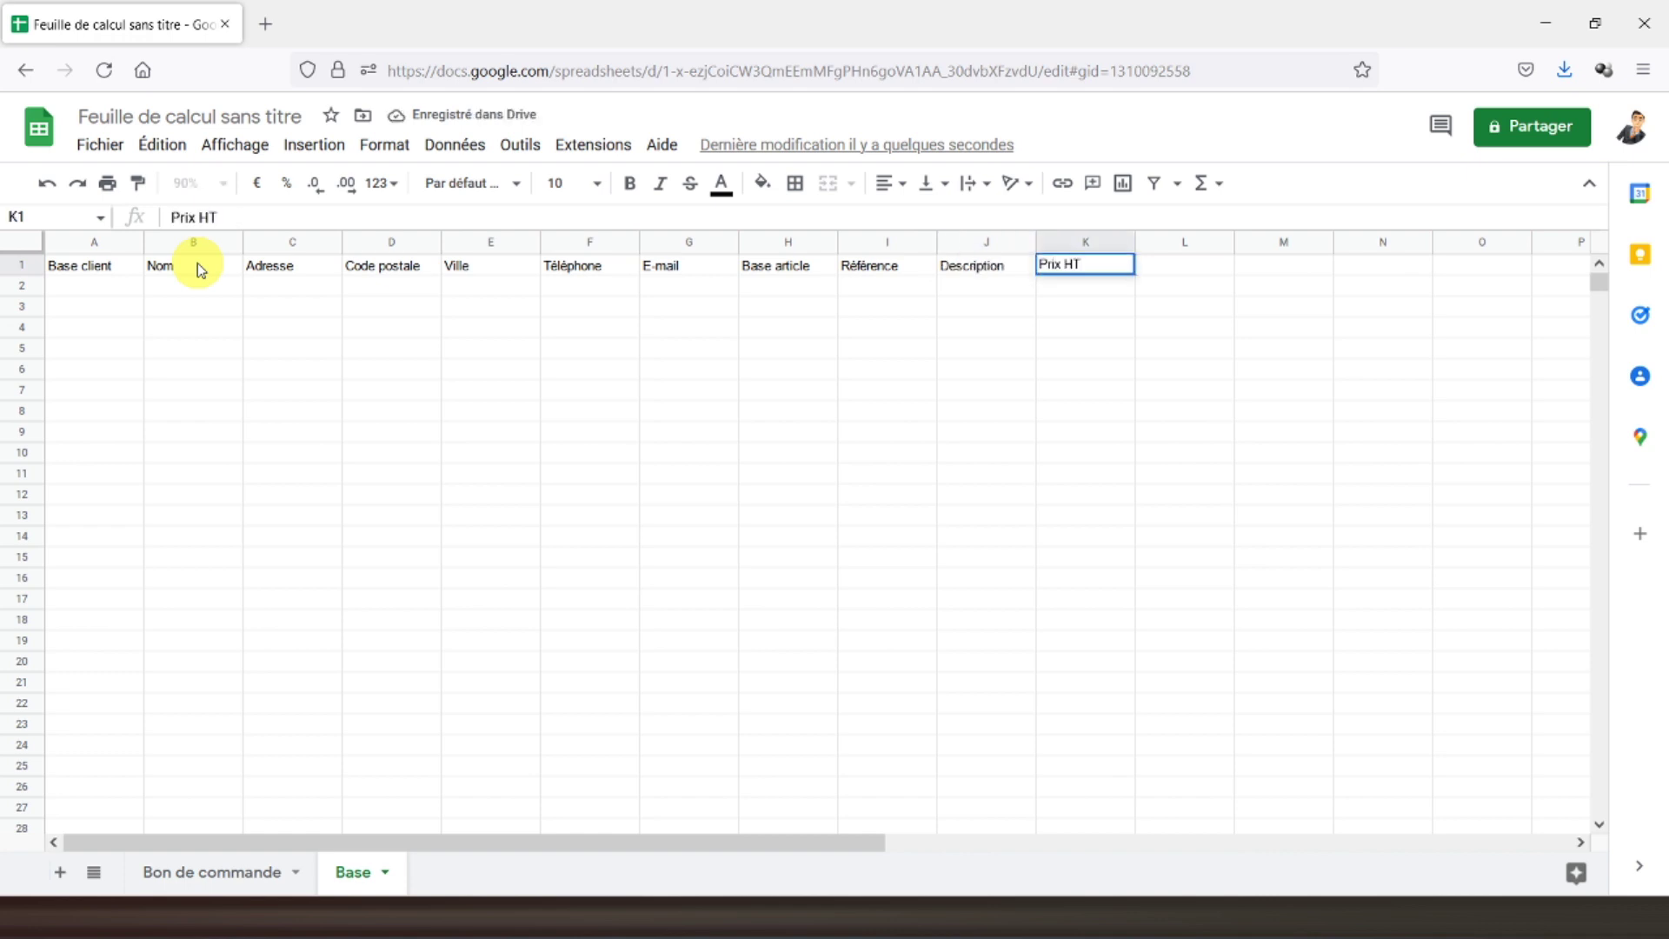
key(Tab)
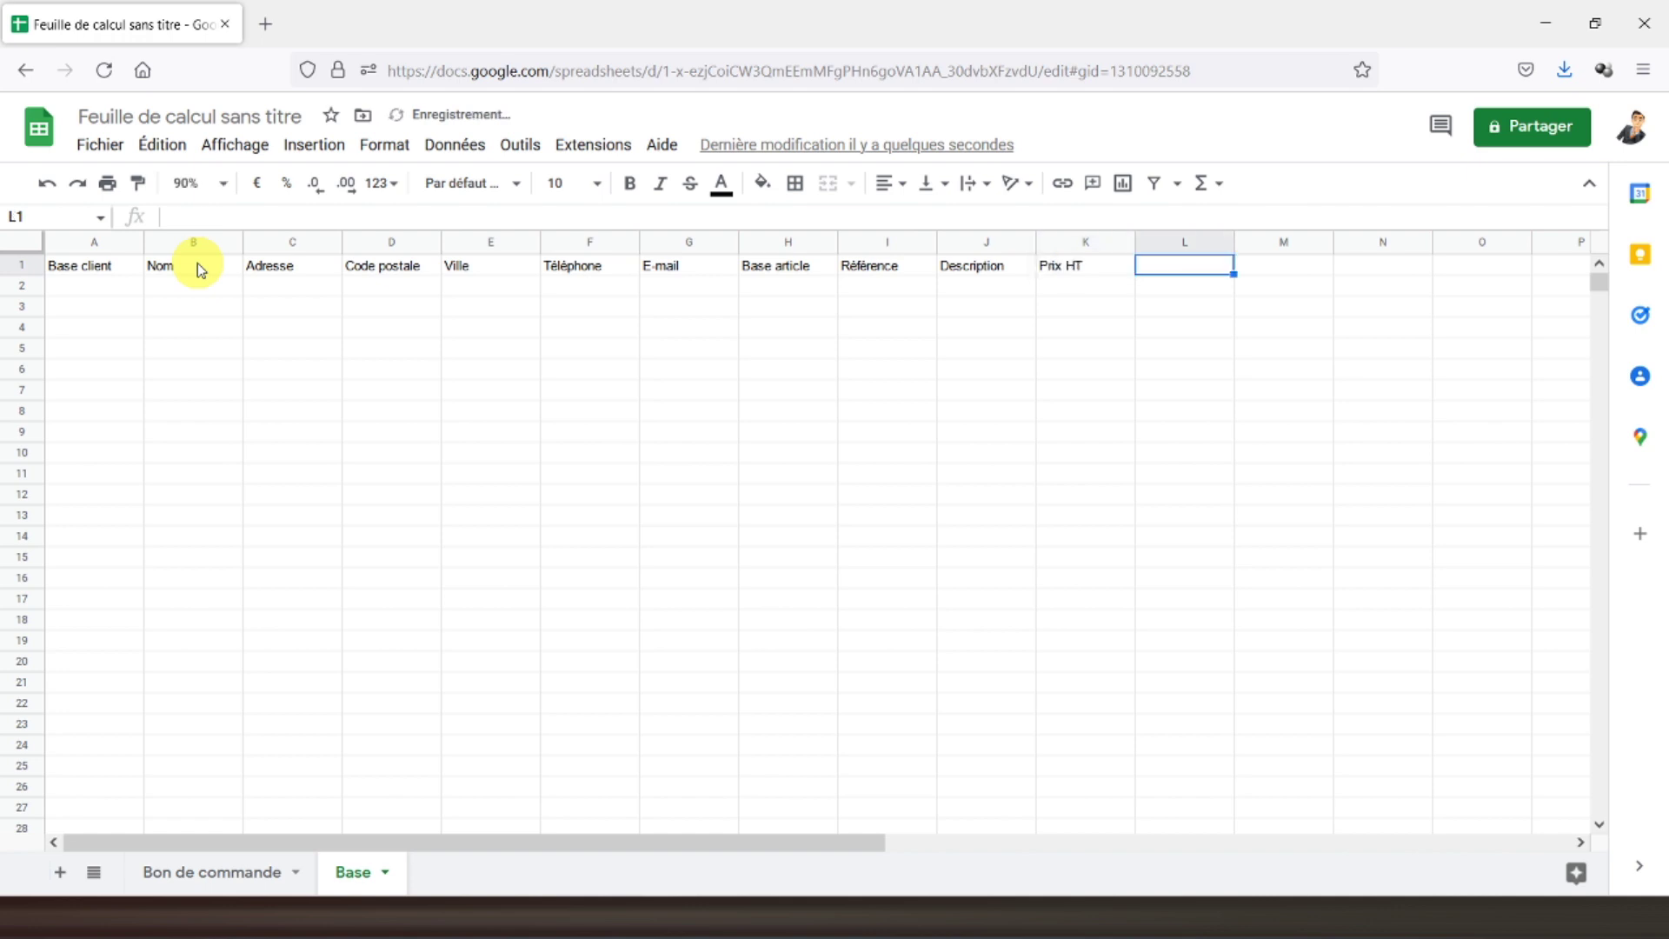
text(TVA)
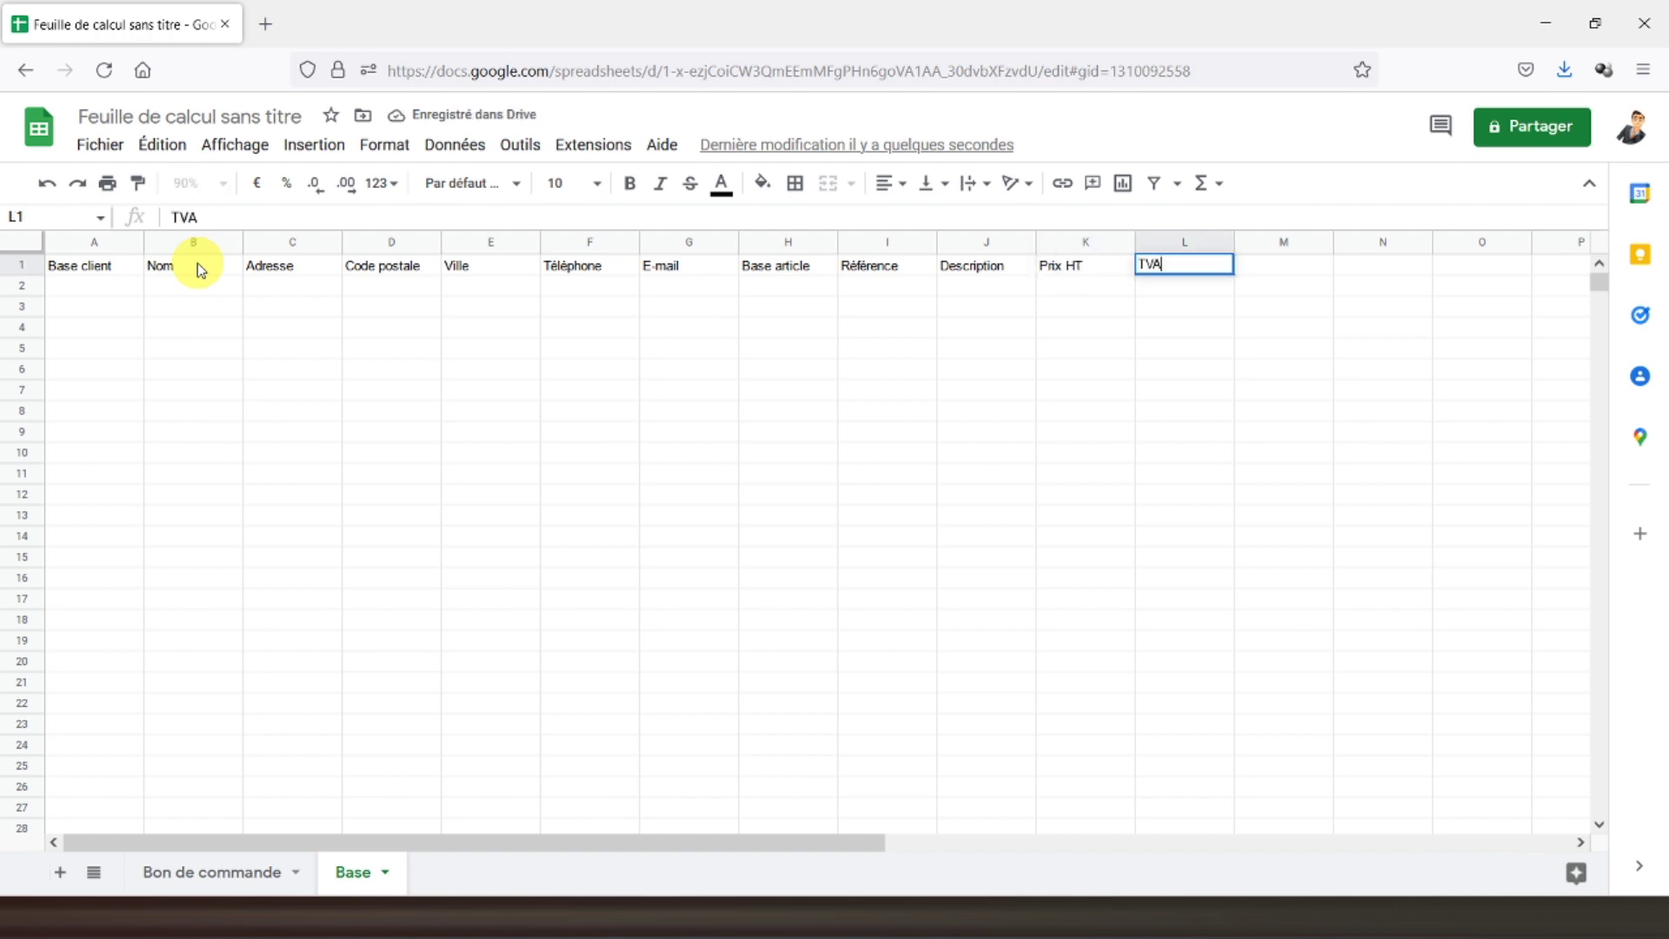
key(Tab)
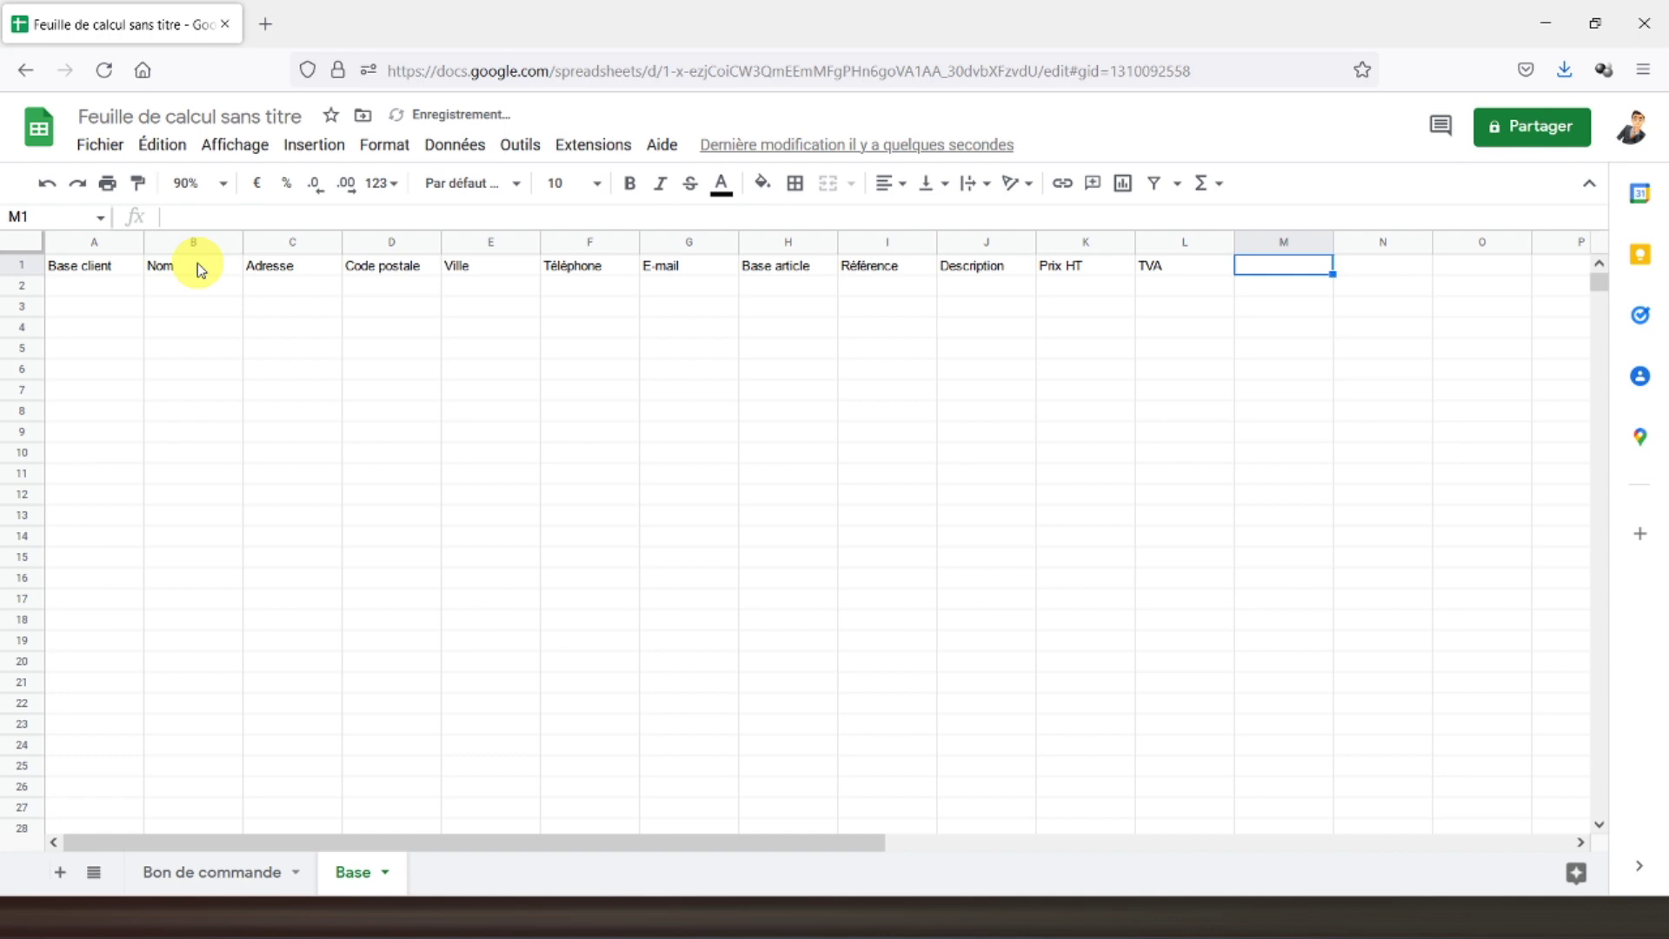
text(Taux)
key(Return)
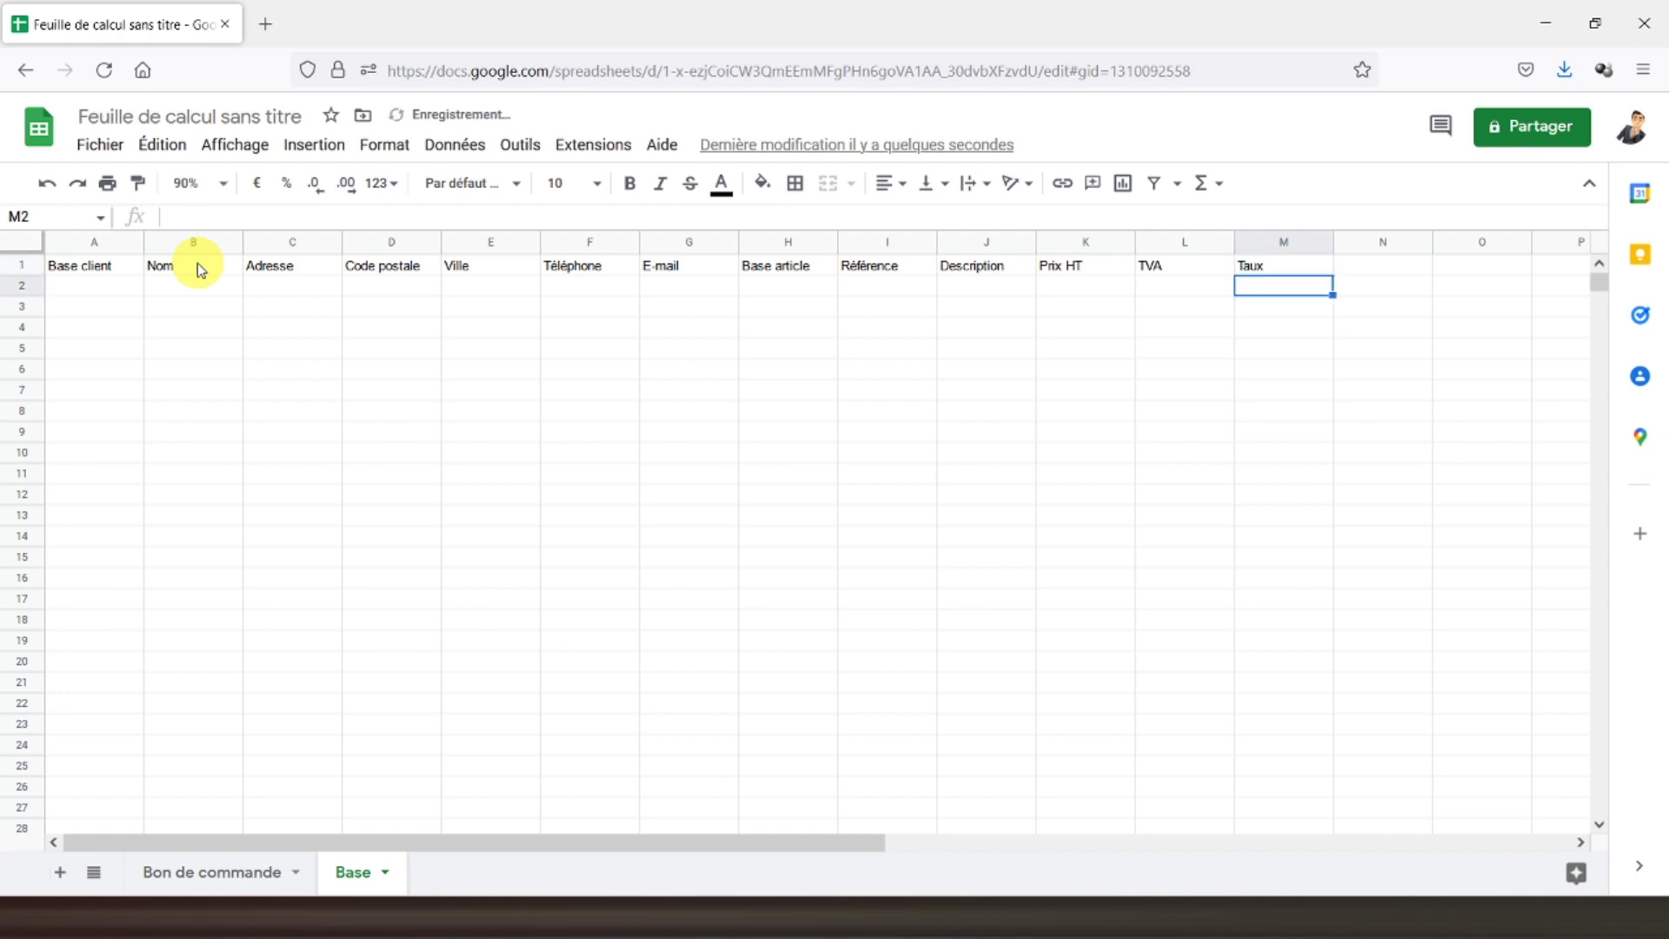
Fill M2:M5 with percentage rates 2,10%, 5,50%, 10,00% and 20,00%
text(2,1)
key(Return)
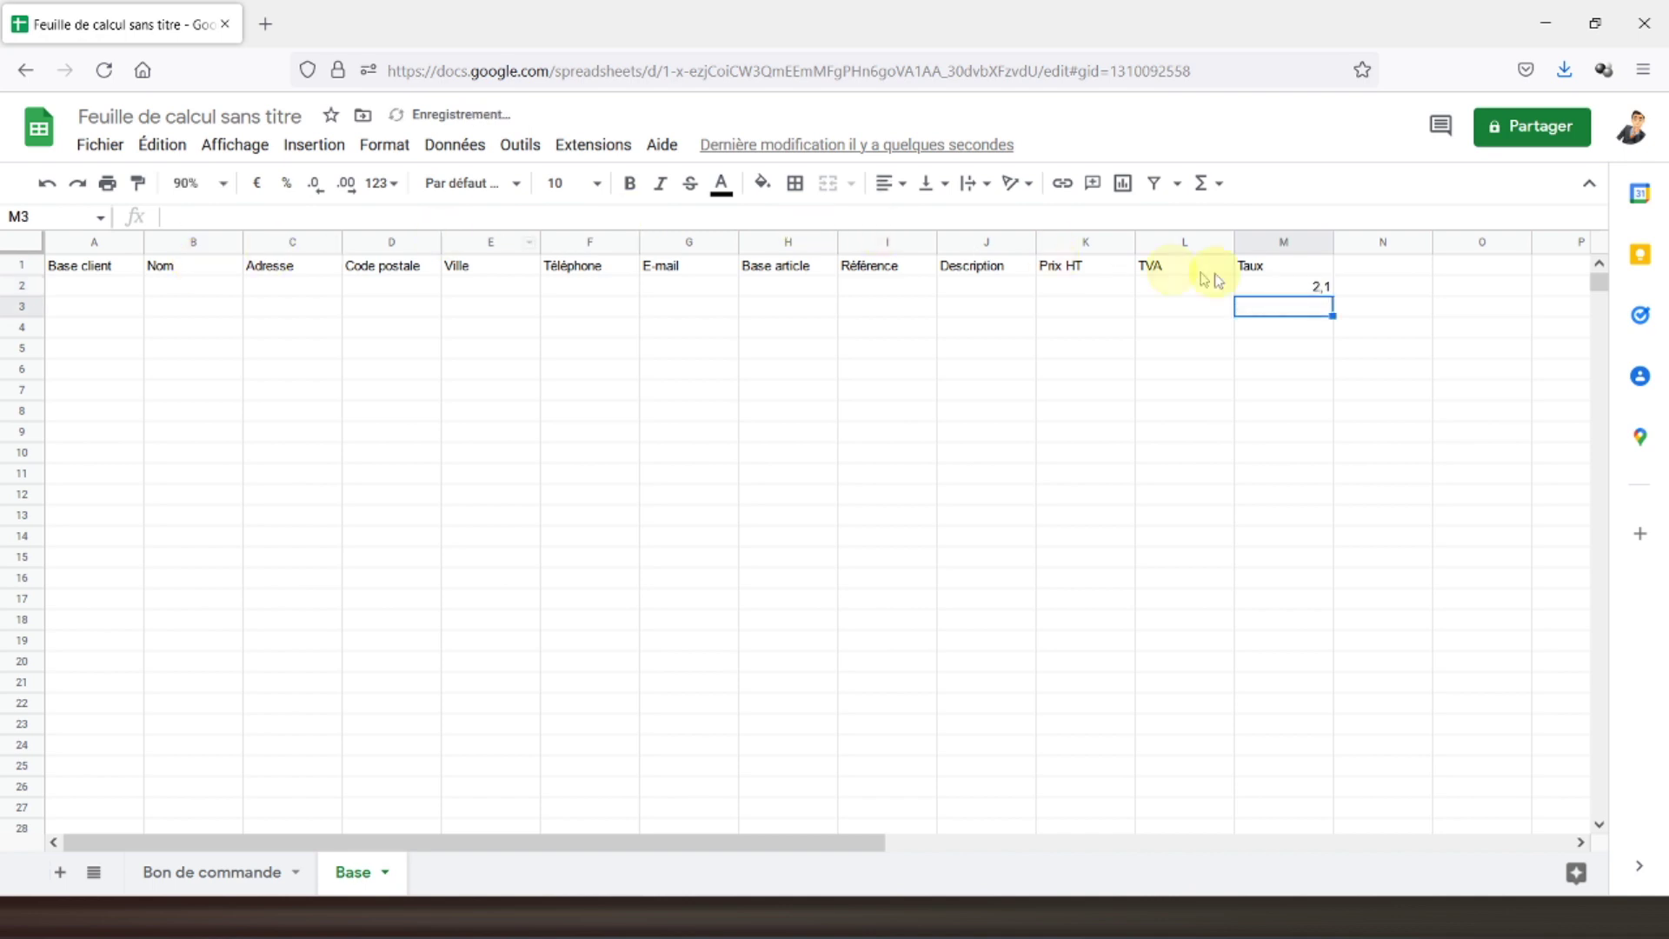
drag(1256, 292, 1270, 349)
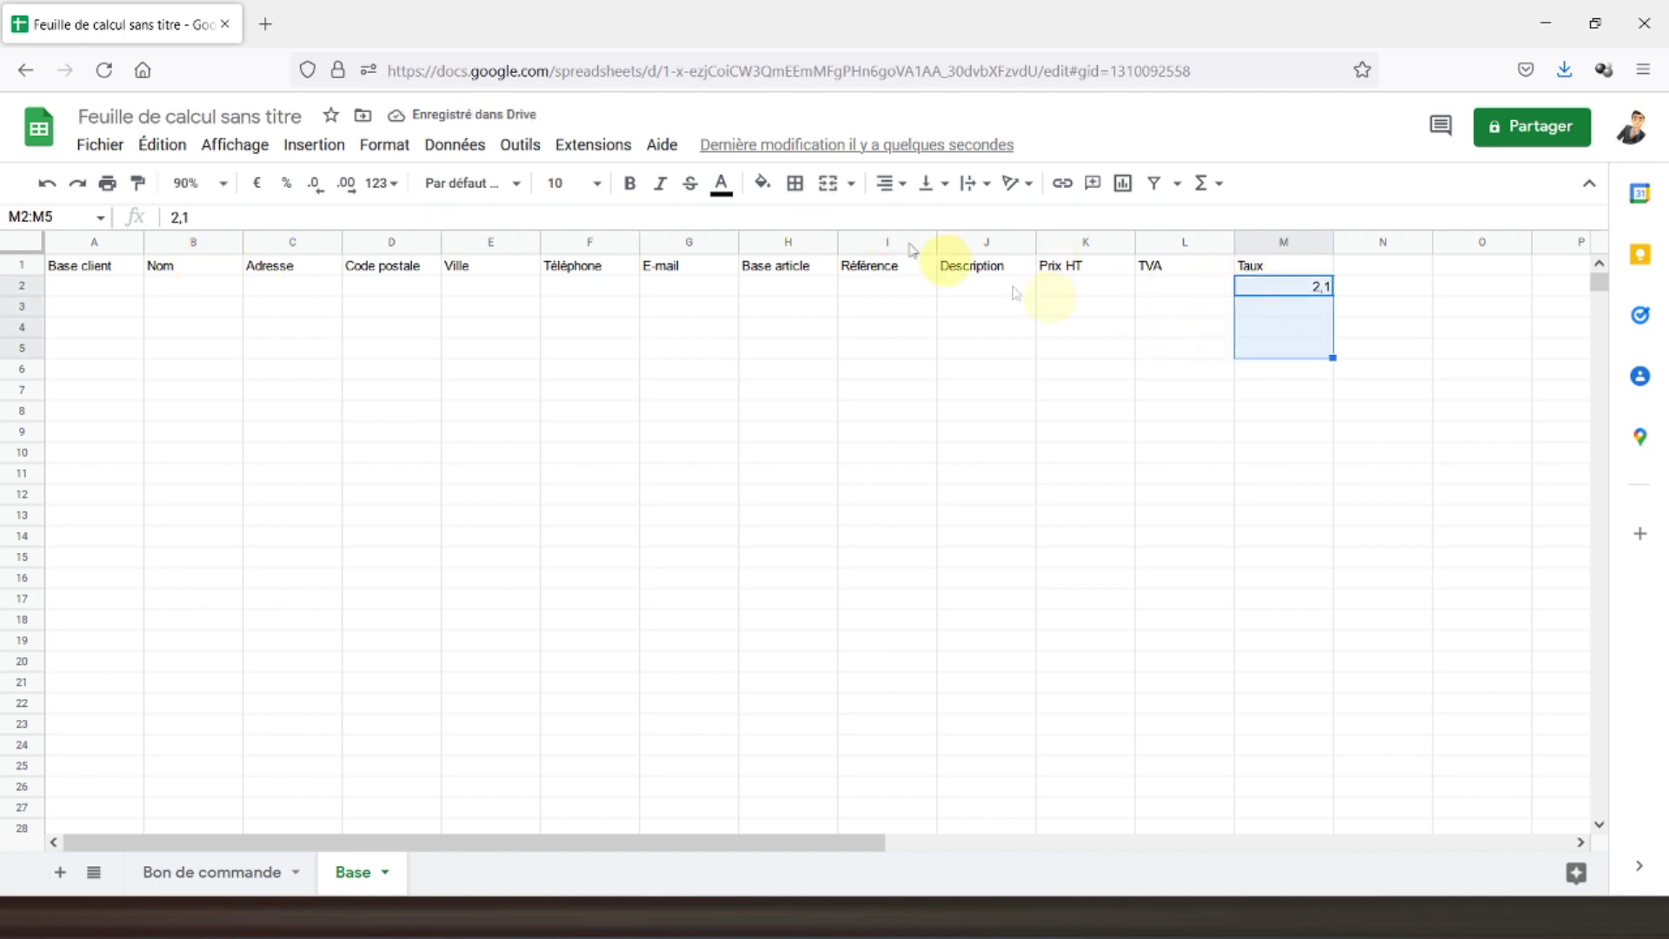
click(290, 200)
click(1281, 296)
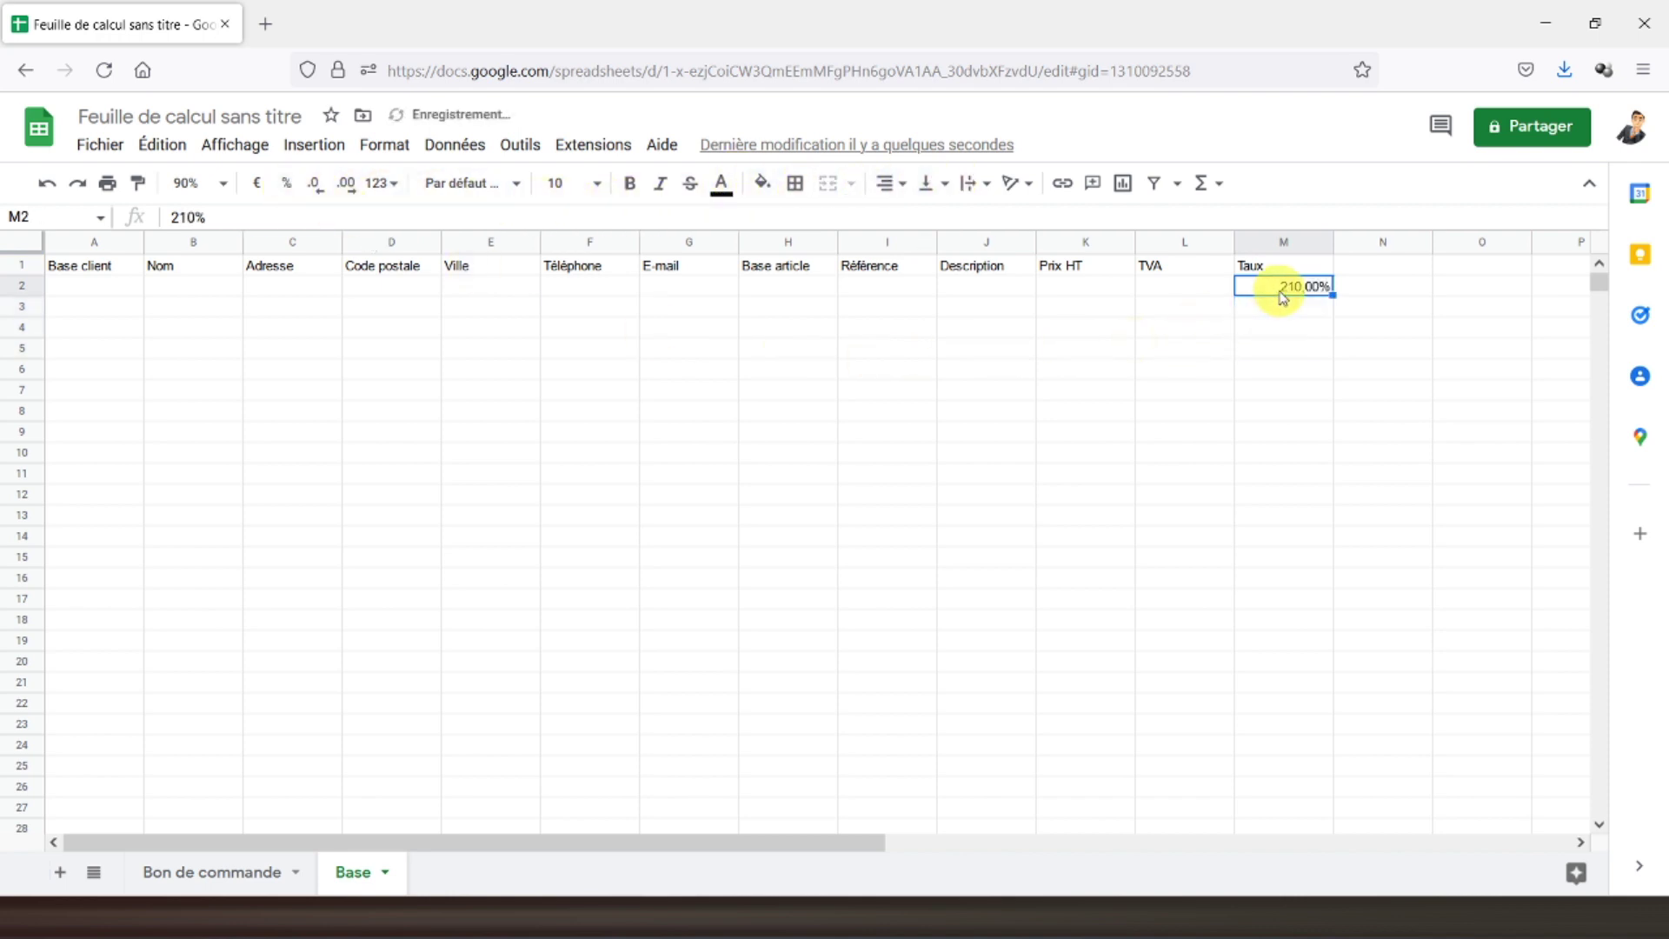
text(2,1)
key(Return)
text(5,50)
key(Return)
text(10)
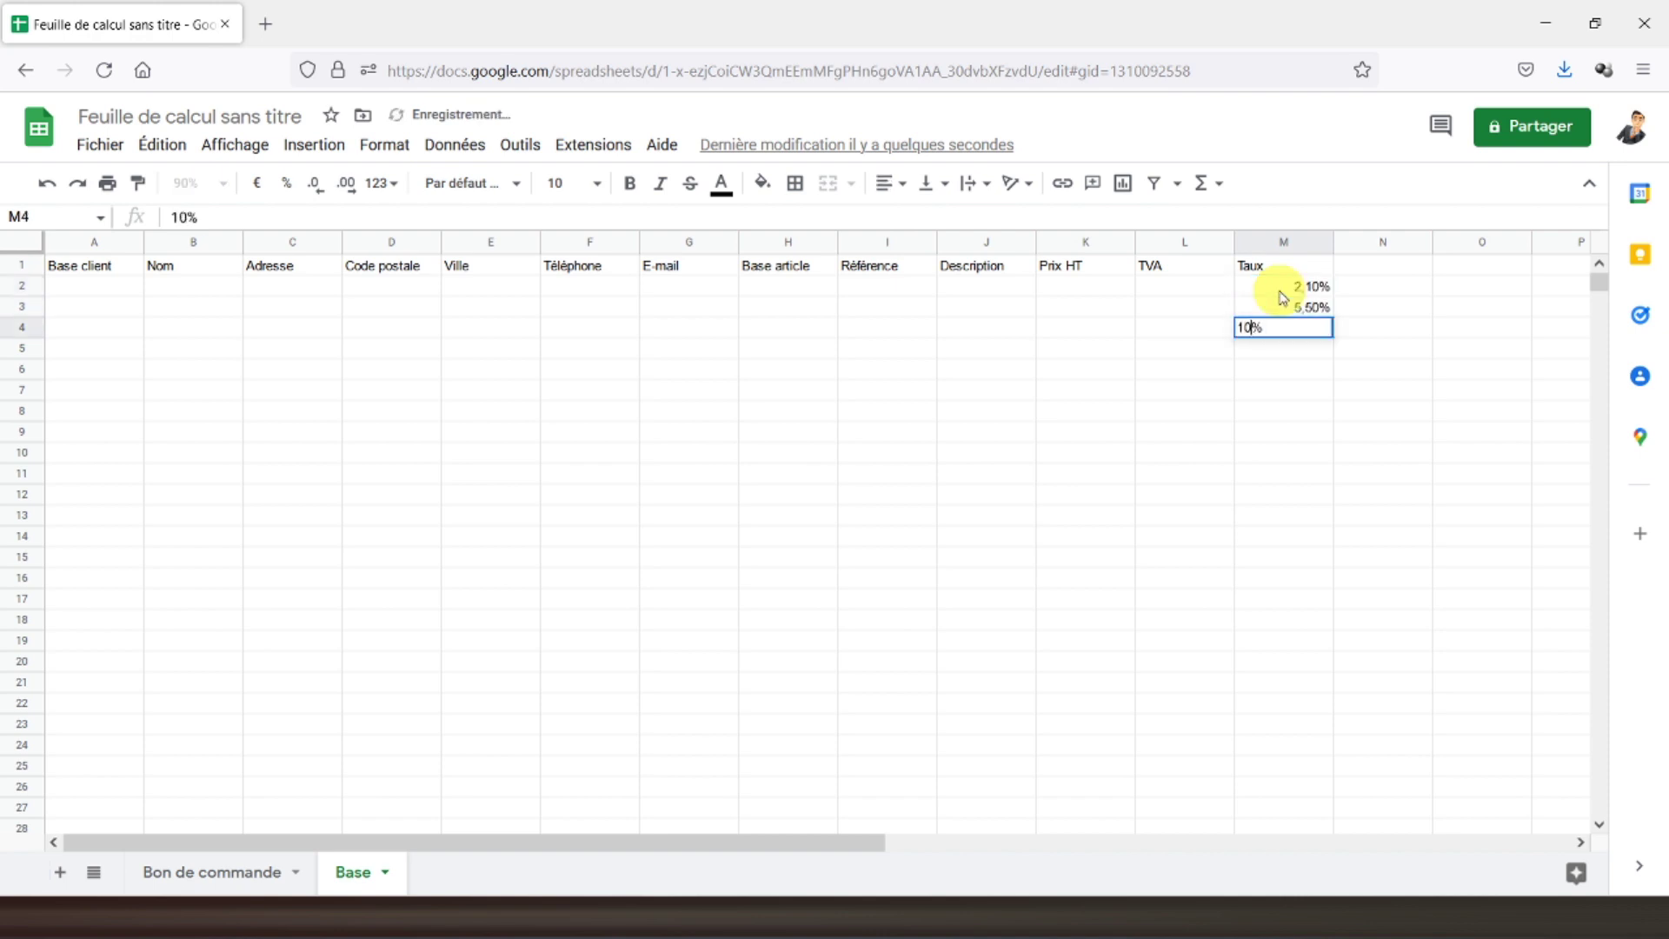
key(Return)
text(20)
key(Return)
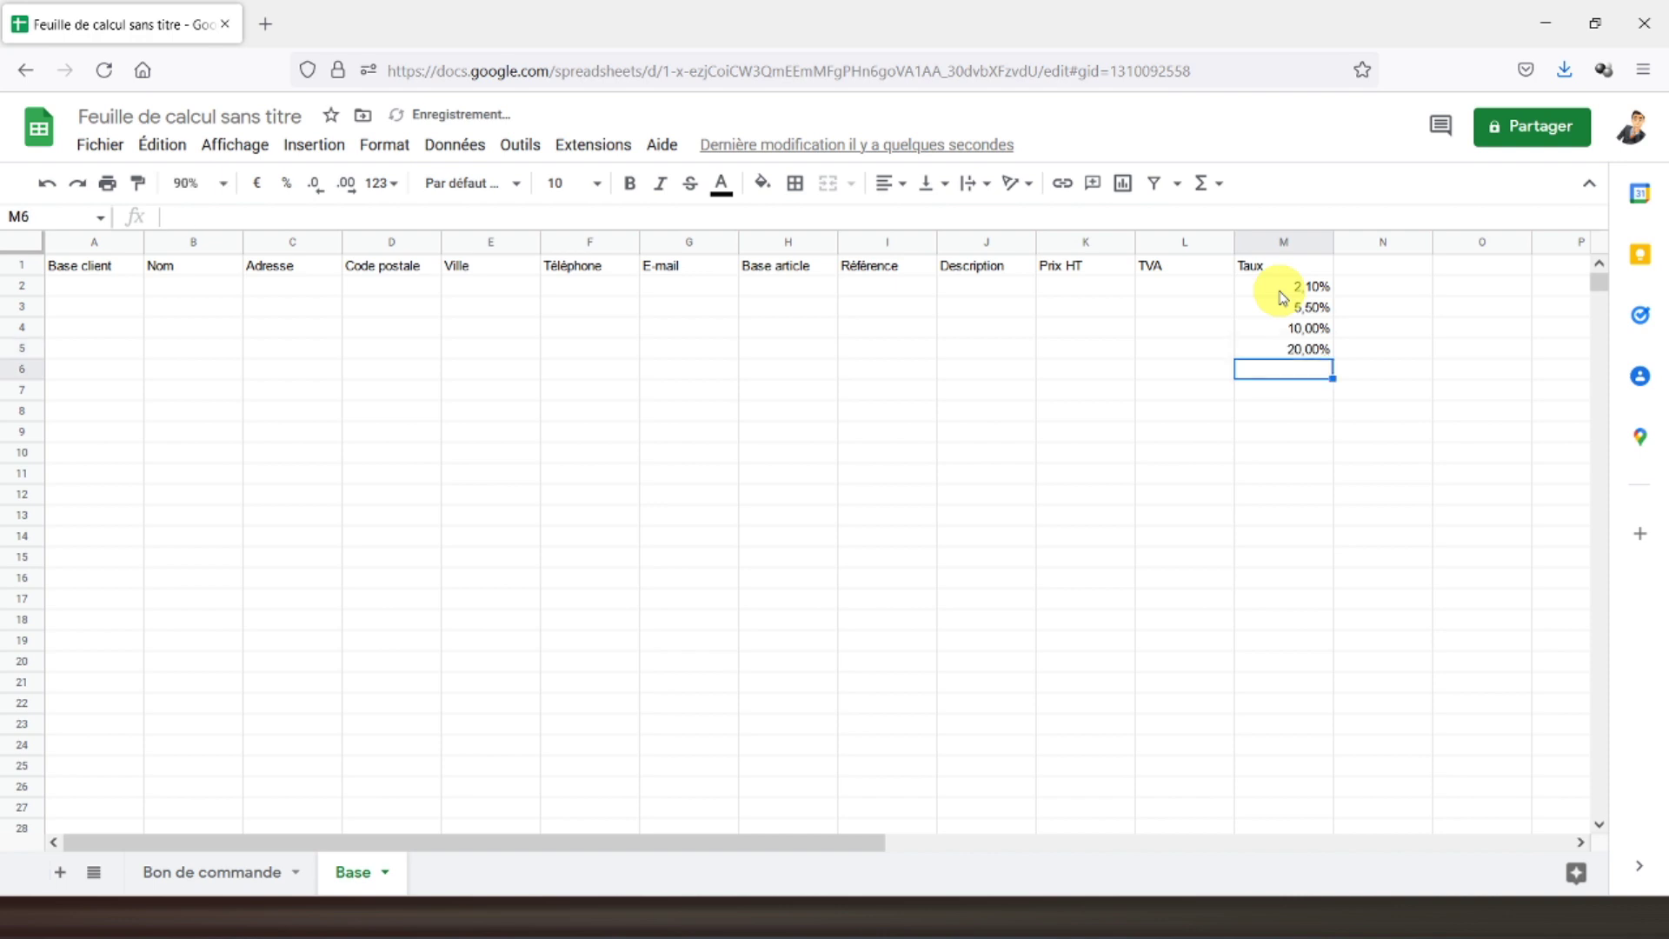
Make header row 1 bold, taller, and centred horizontally and vertically
click(22, 265)
click(891, 183)
click(915, 223)
click(629, 183)
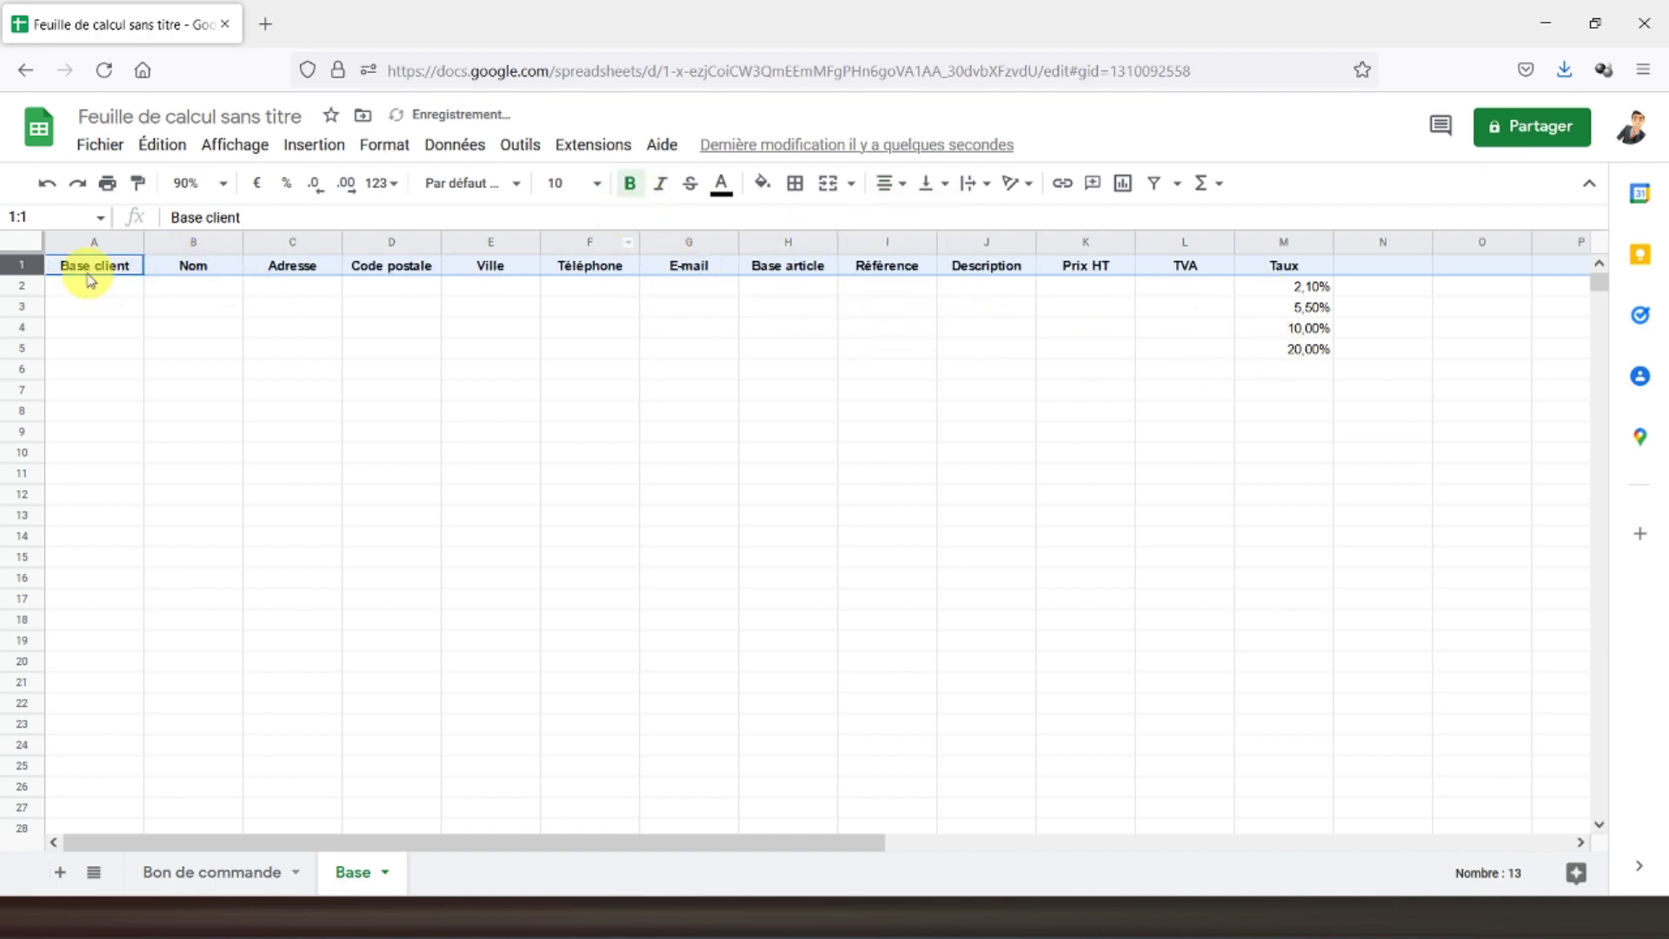
click(91, 267)
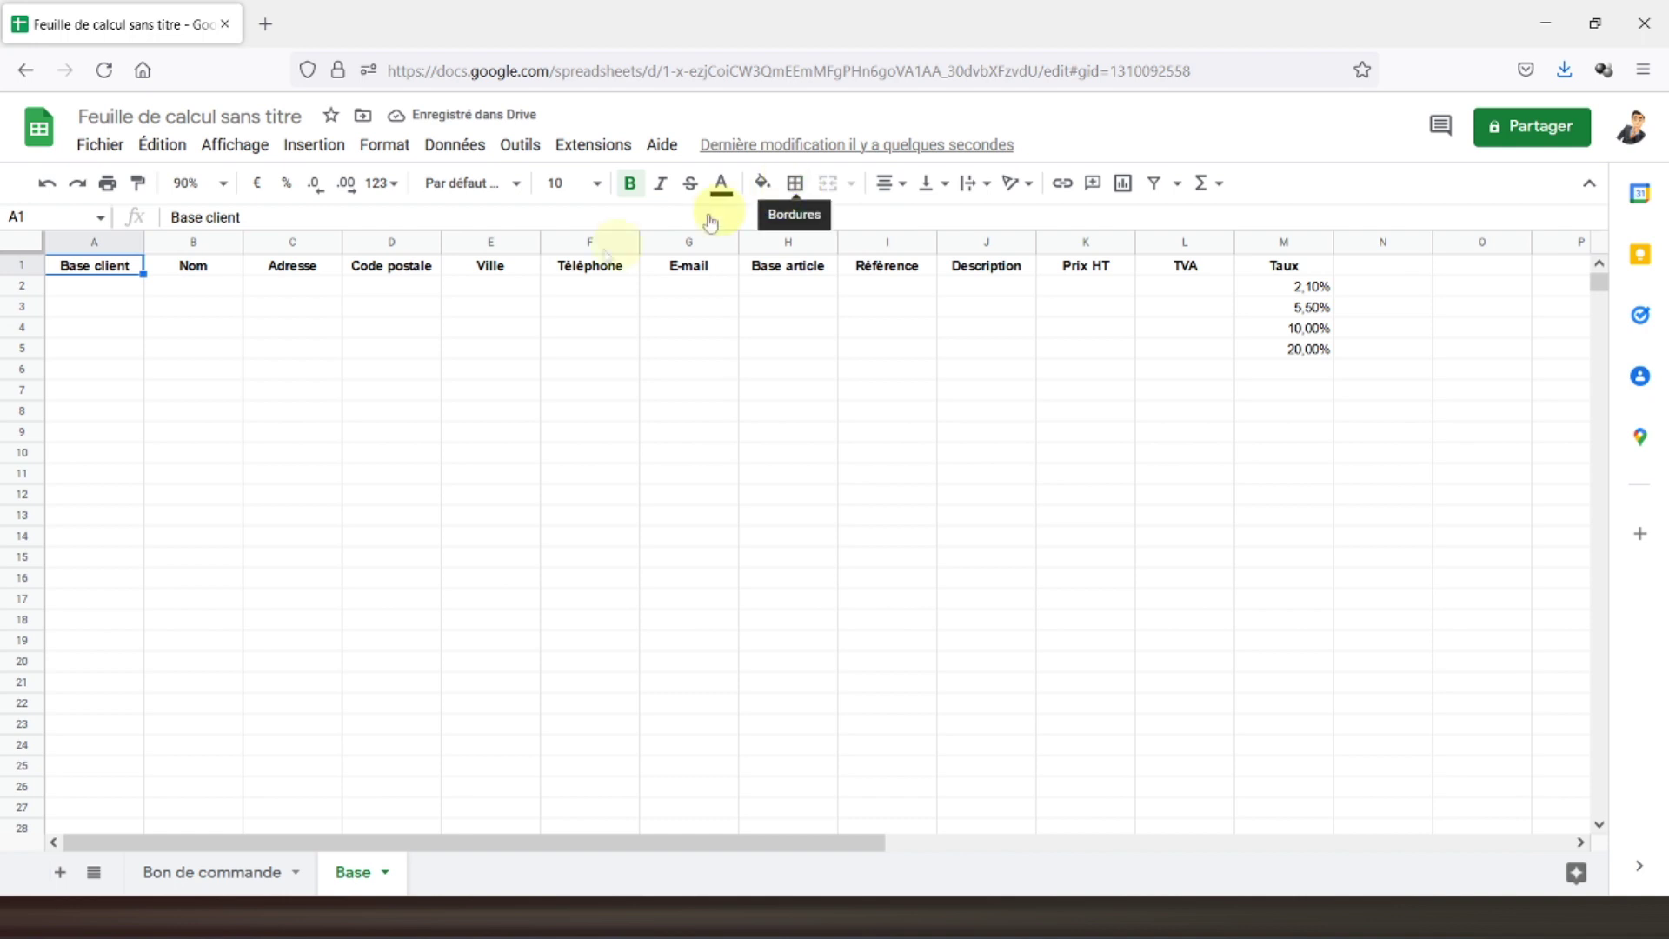
drag(23, 272, 31, 296)
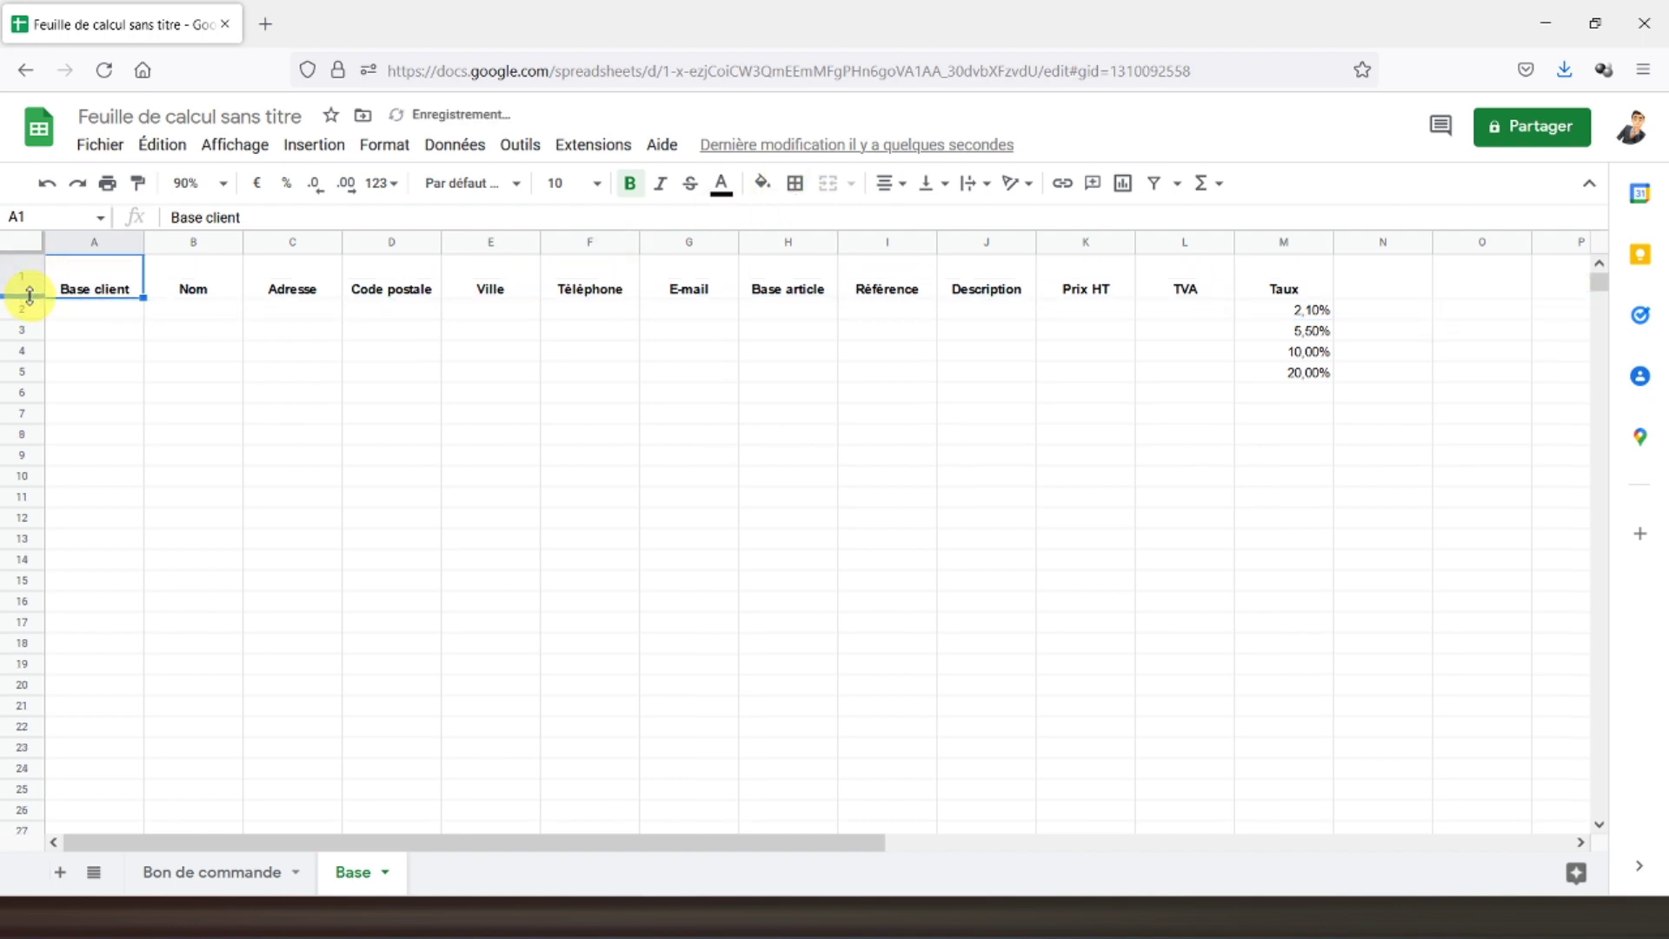
click(16, 286)
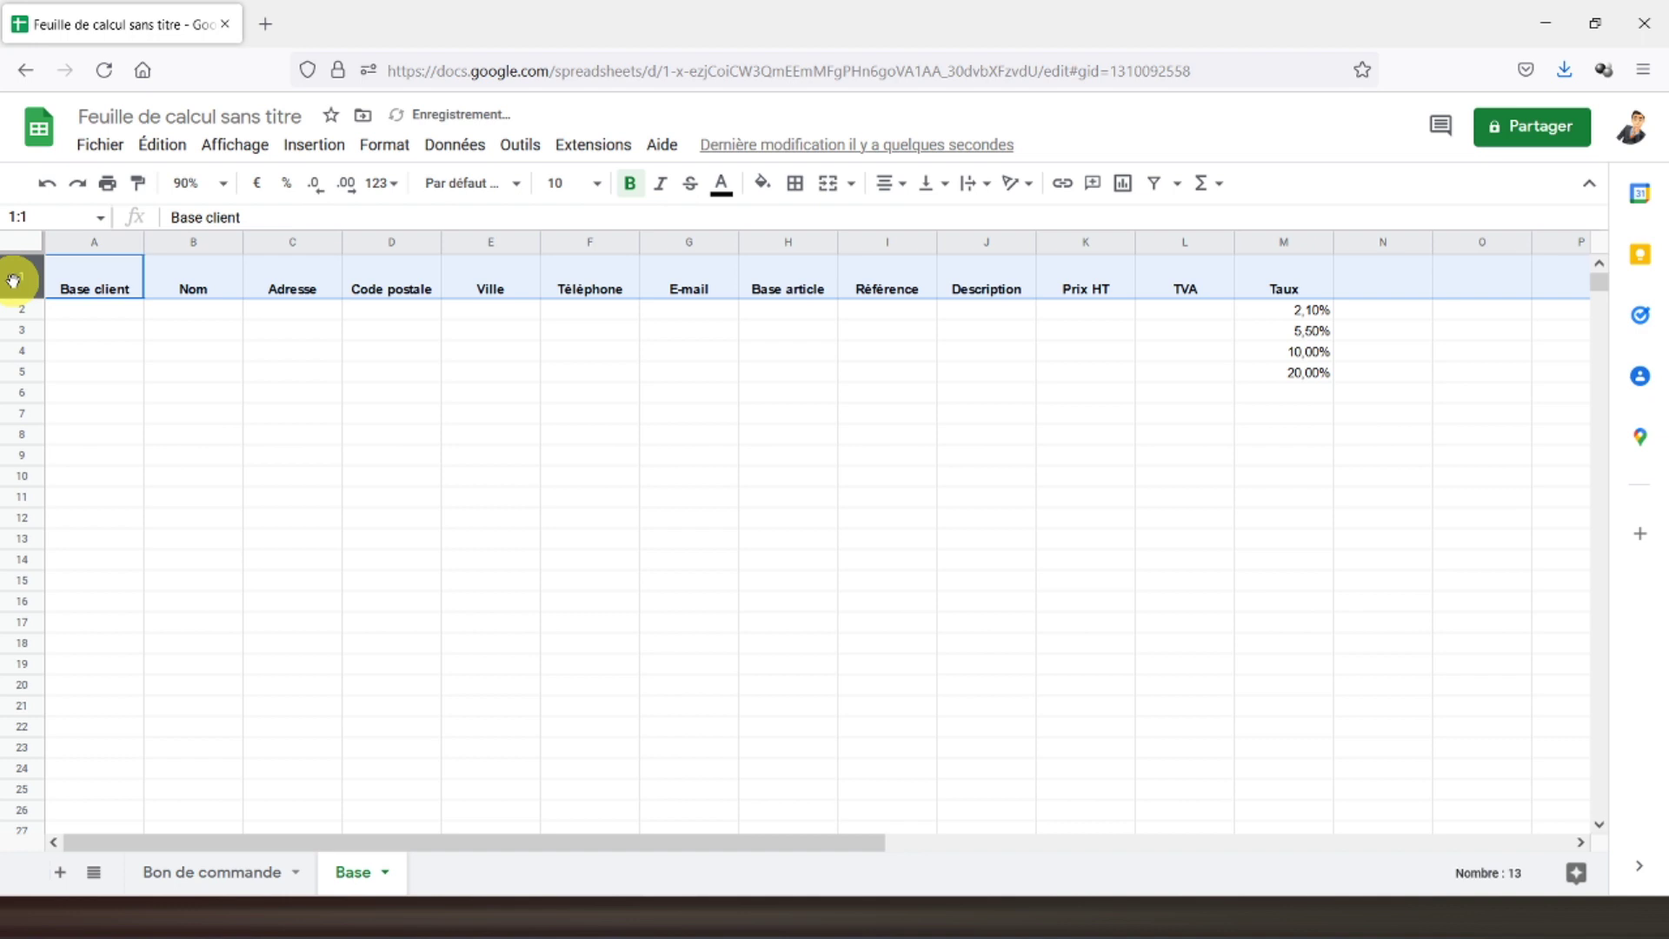
click(901, 187)
click(932, 183)
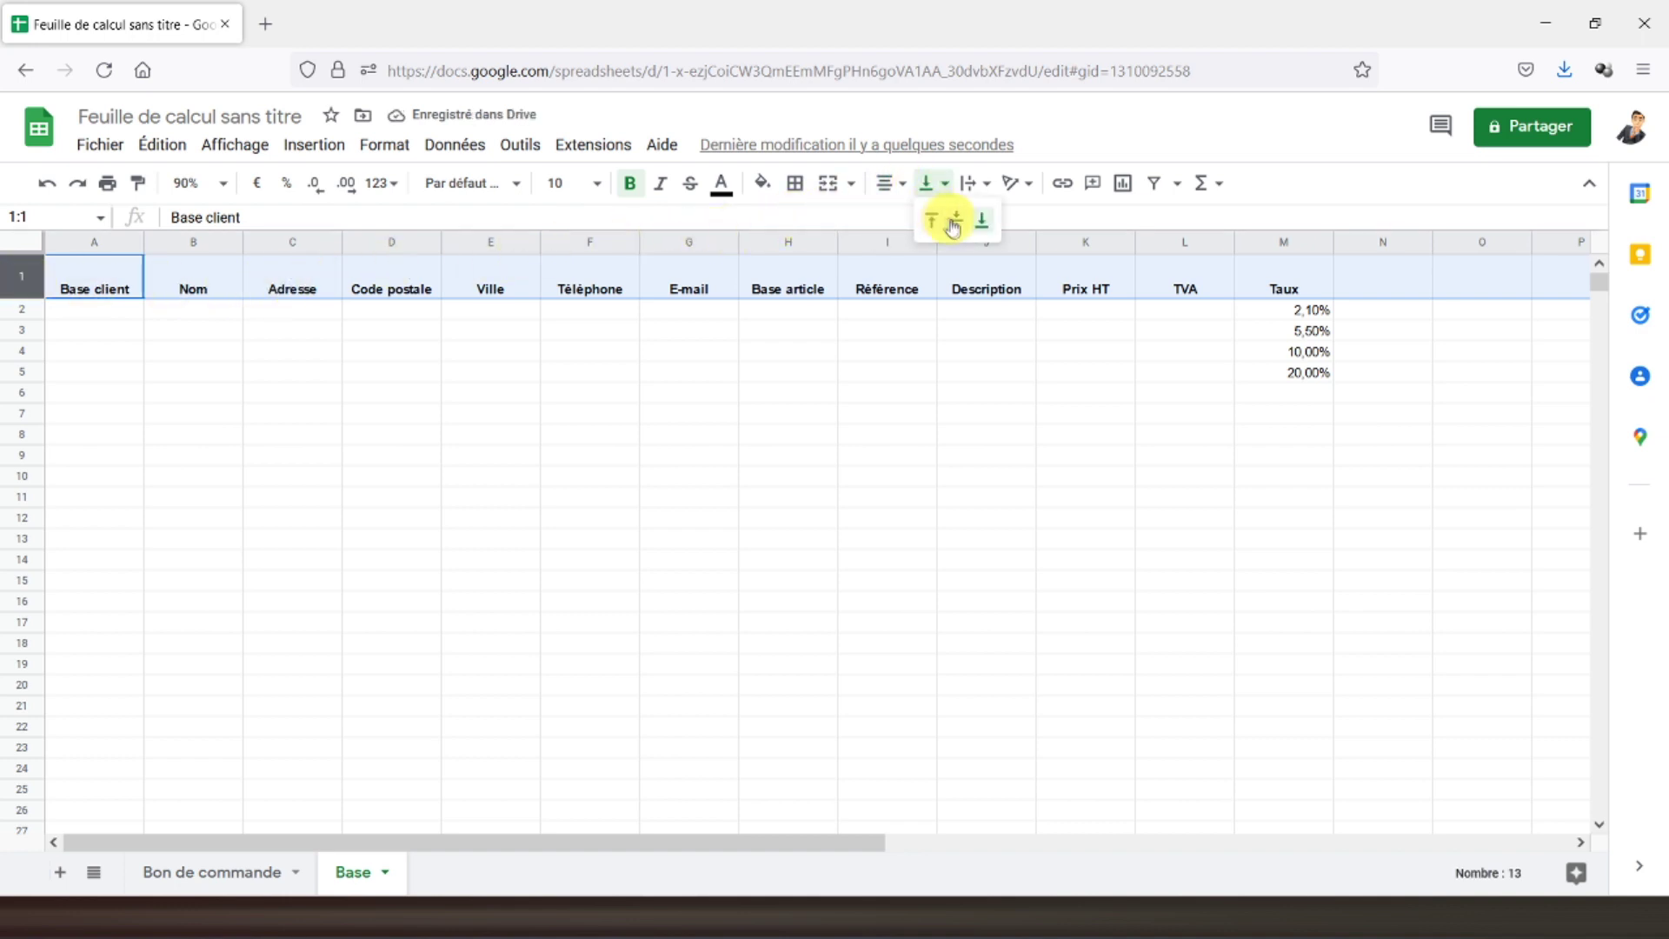
click(956, 217)
Give the Base client cell A1 white text on a blue fill
click(115, 287)
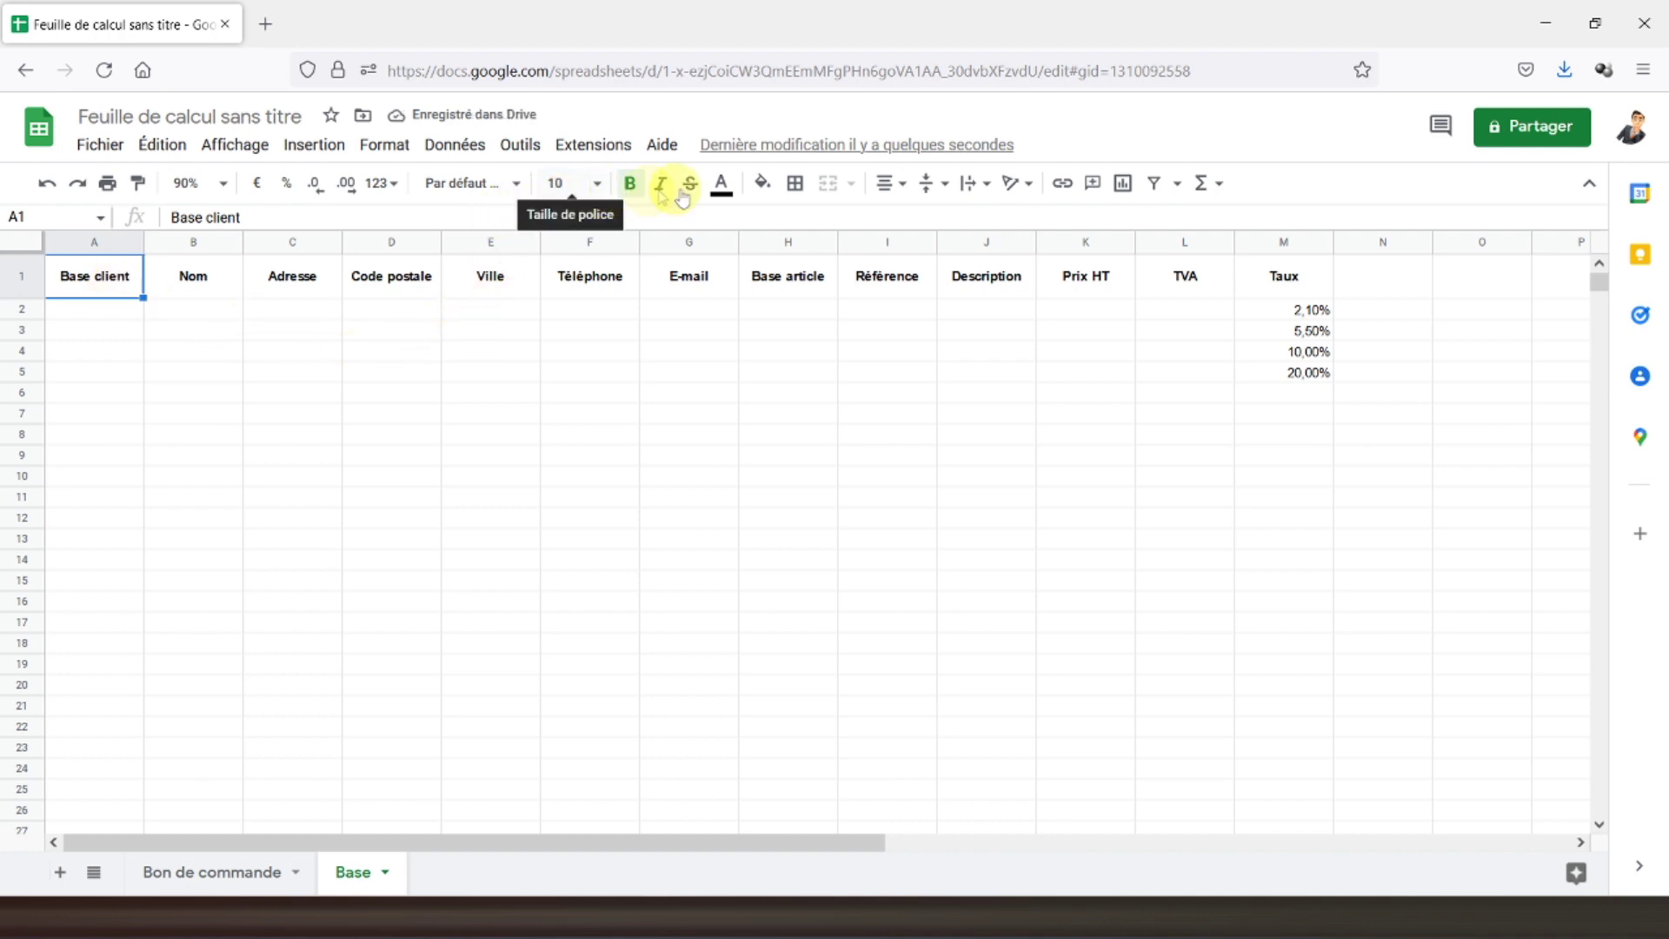
click(720, 184)
click(753, 251)
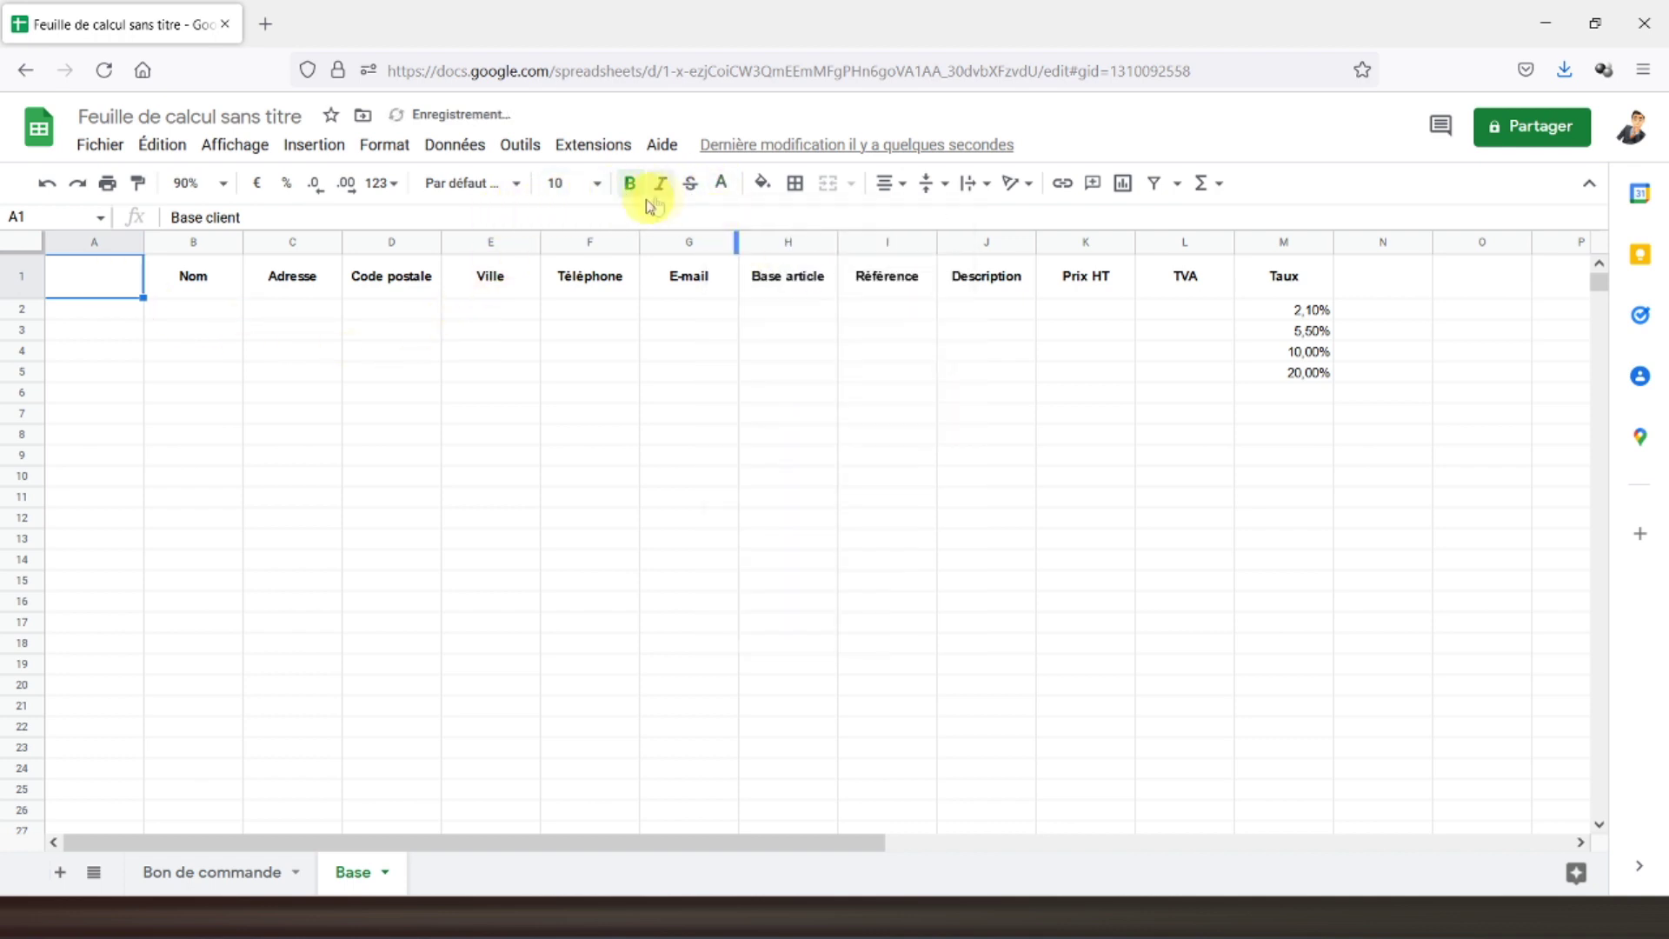
click(763, 187)
click(823, 252)
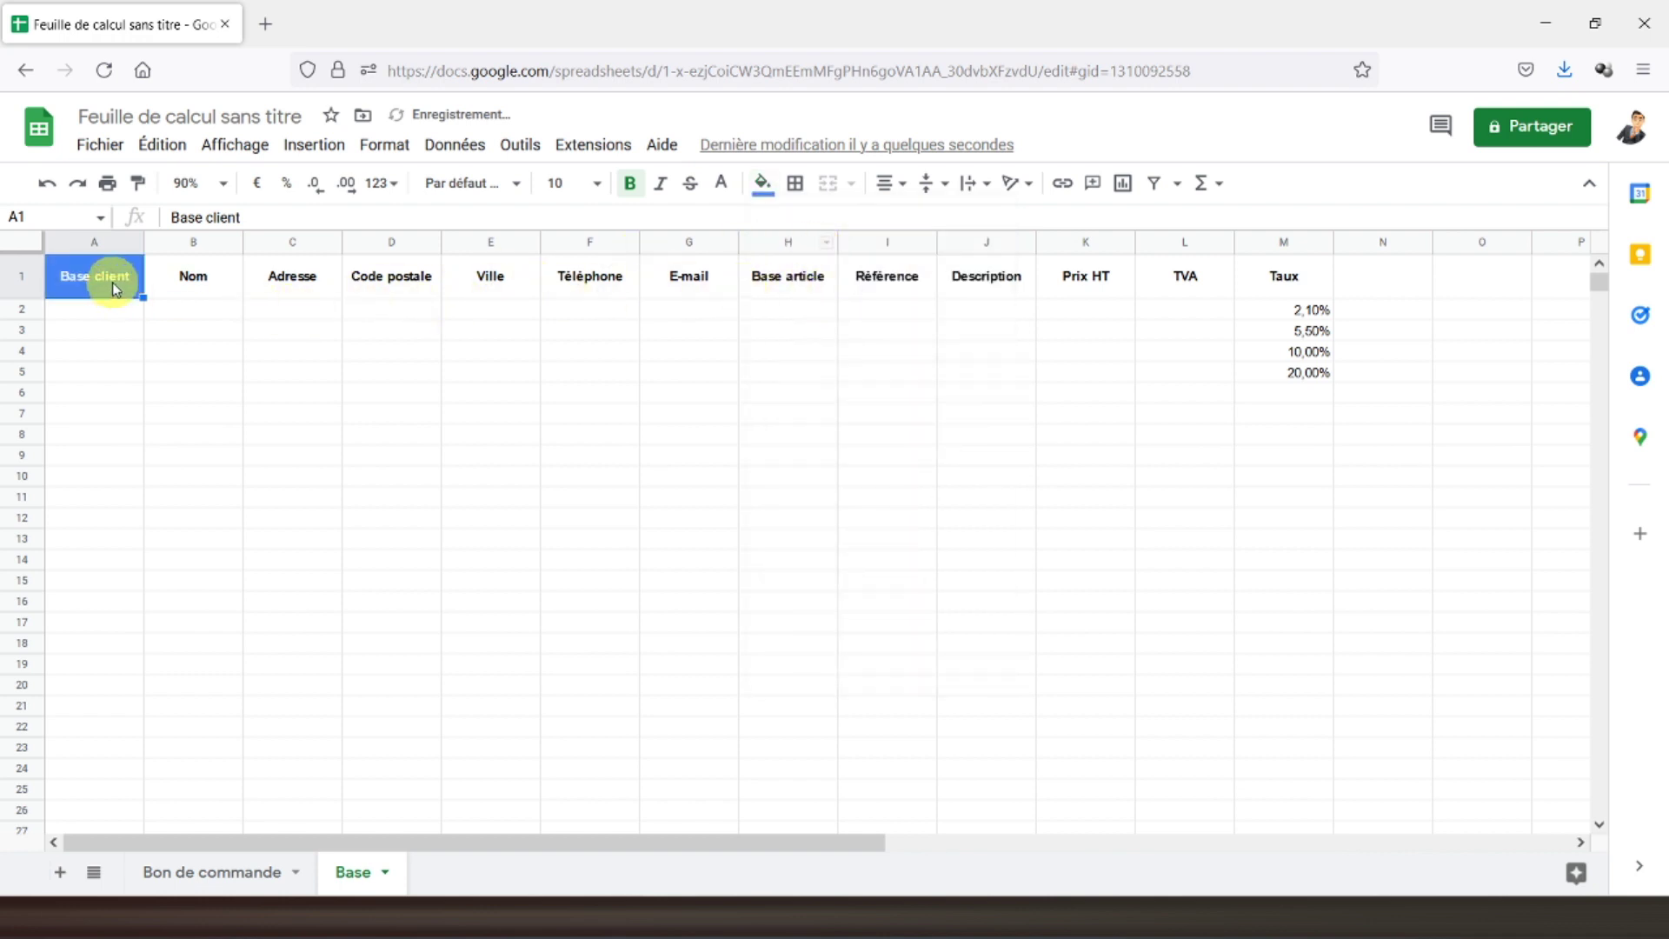
Copy the white-on-blue style from Base client onto Base article and TVA
click(138, 184)
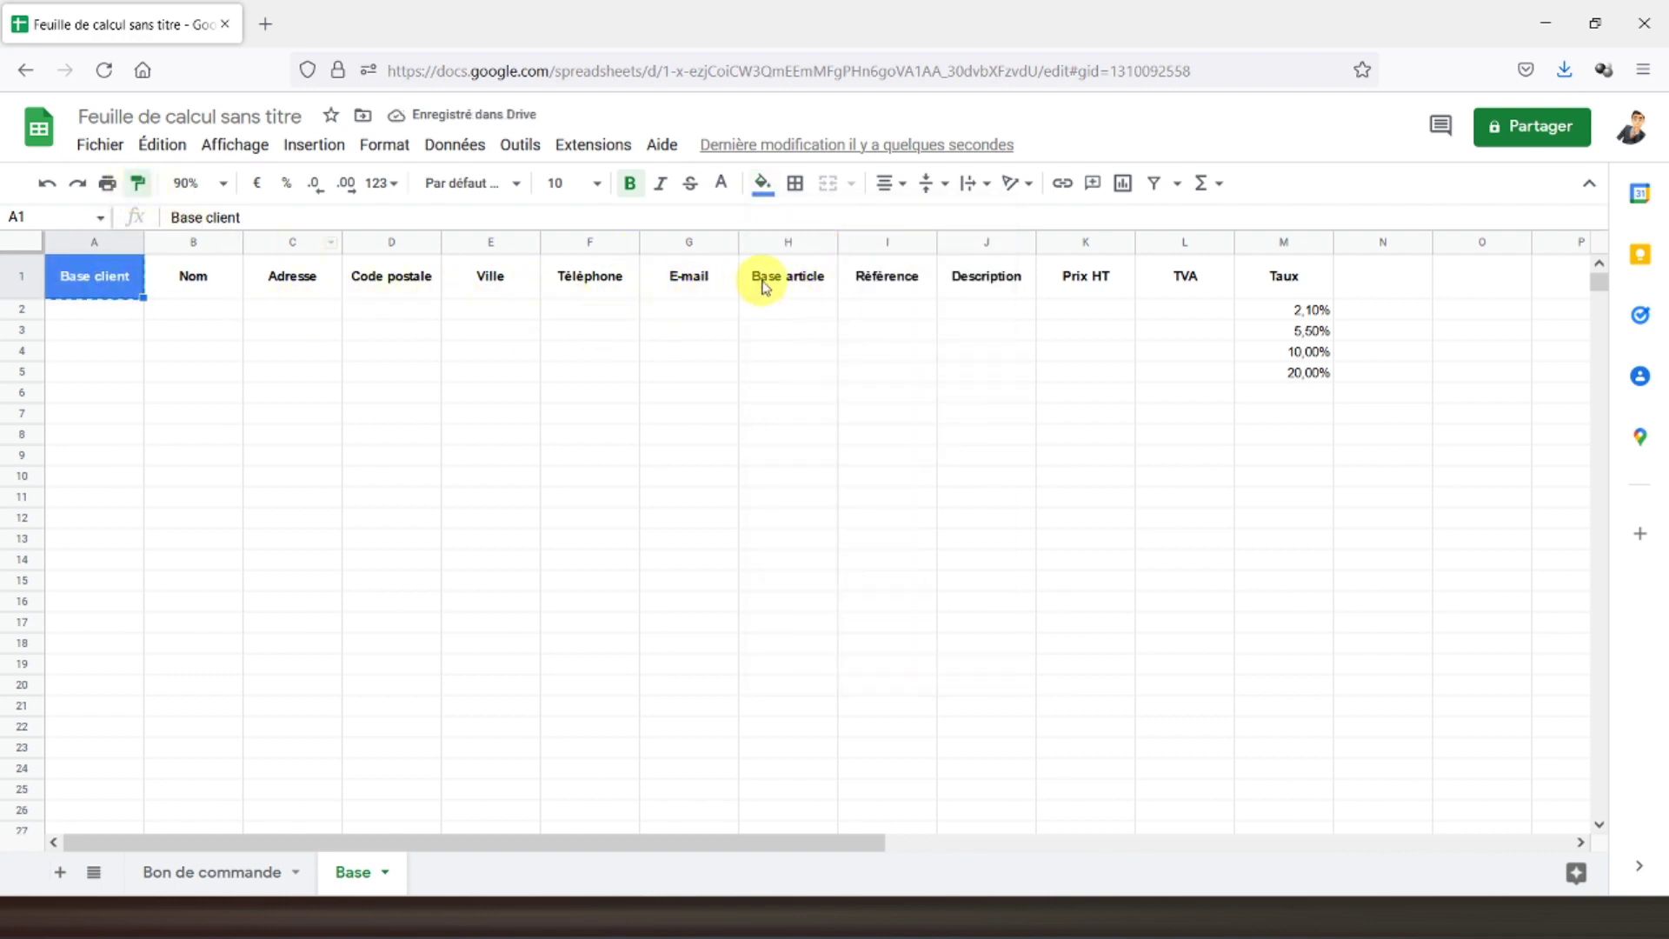
click(767, 285)
click(137, 184)
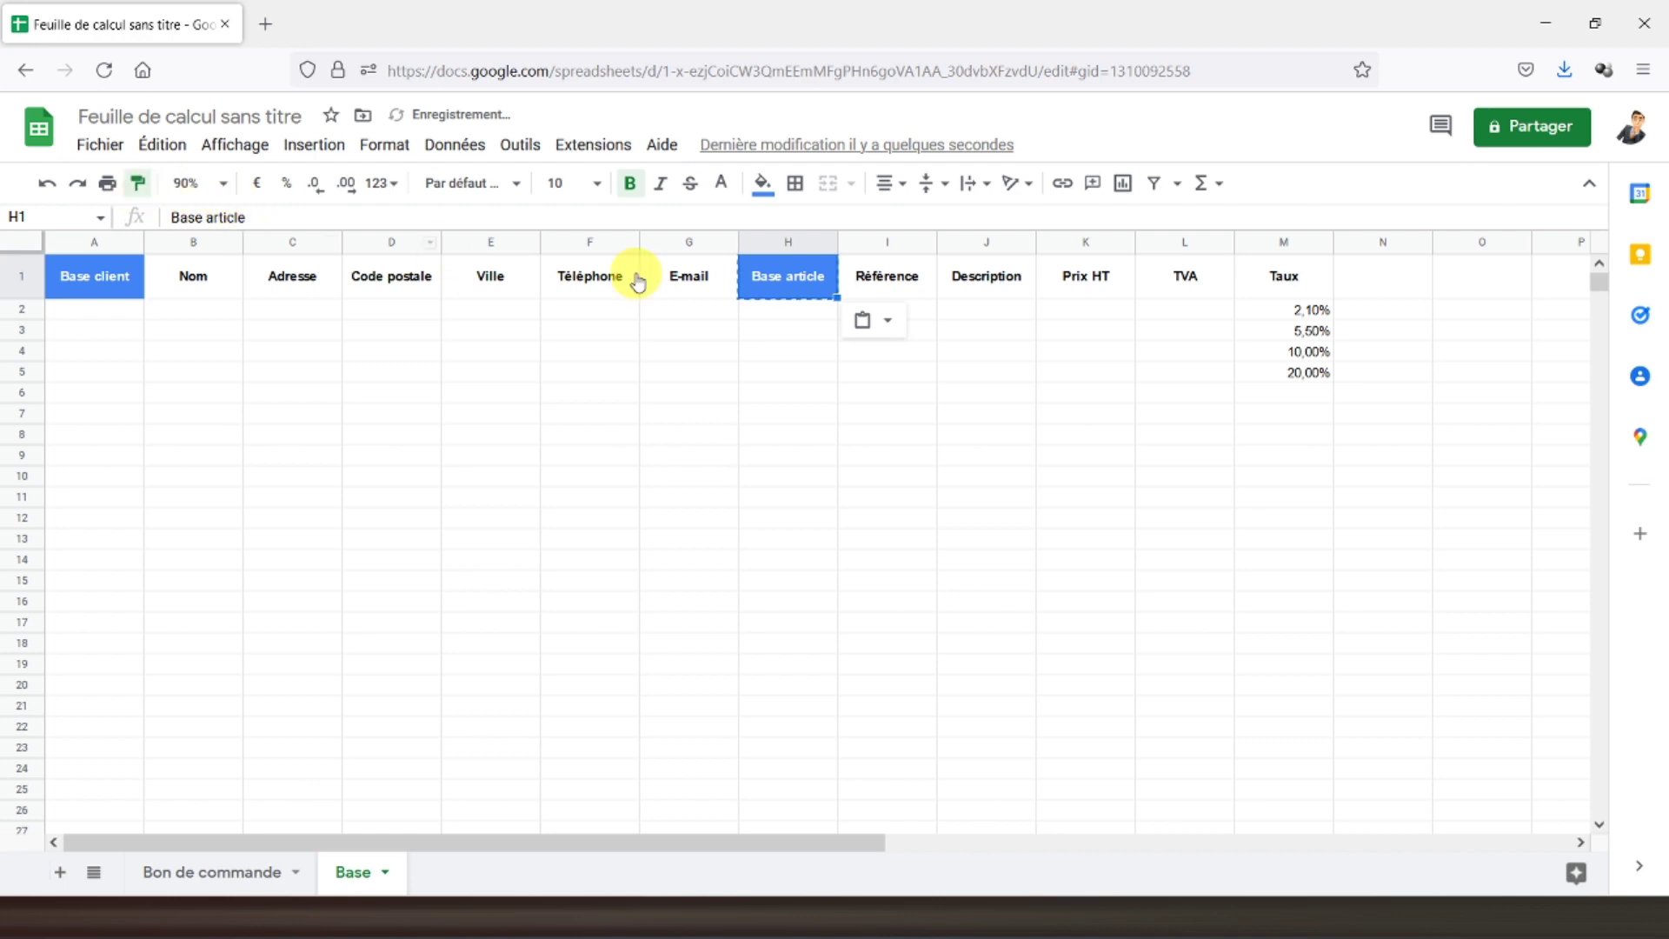
click(1169, 283)
Fill the Nom–E-mail and Référence–Taux headers light grey with all borders
drag(205, 279, 669, 300)
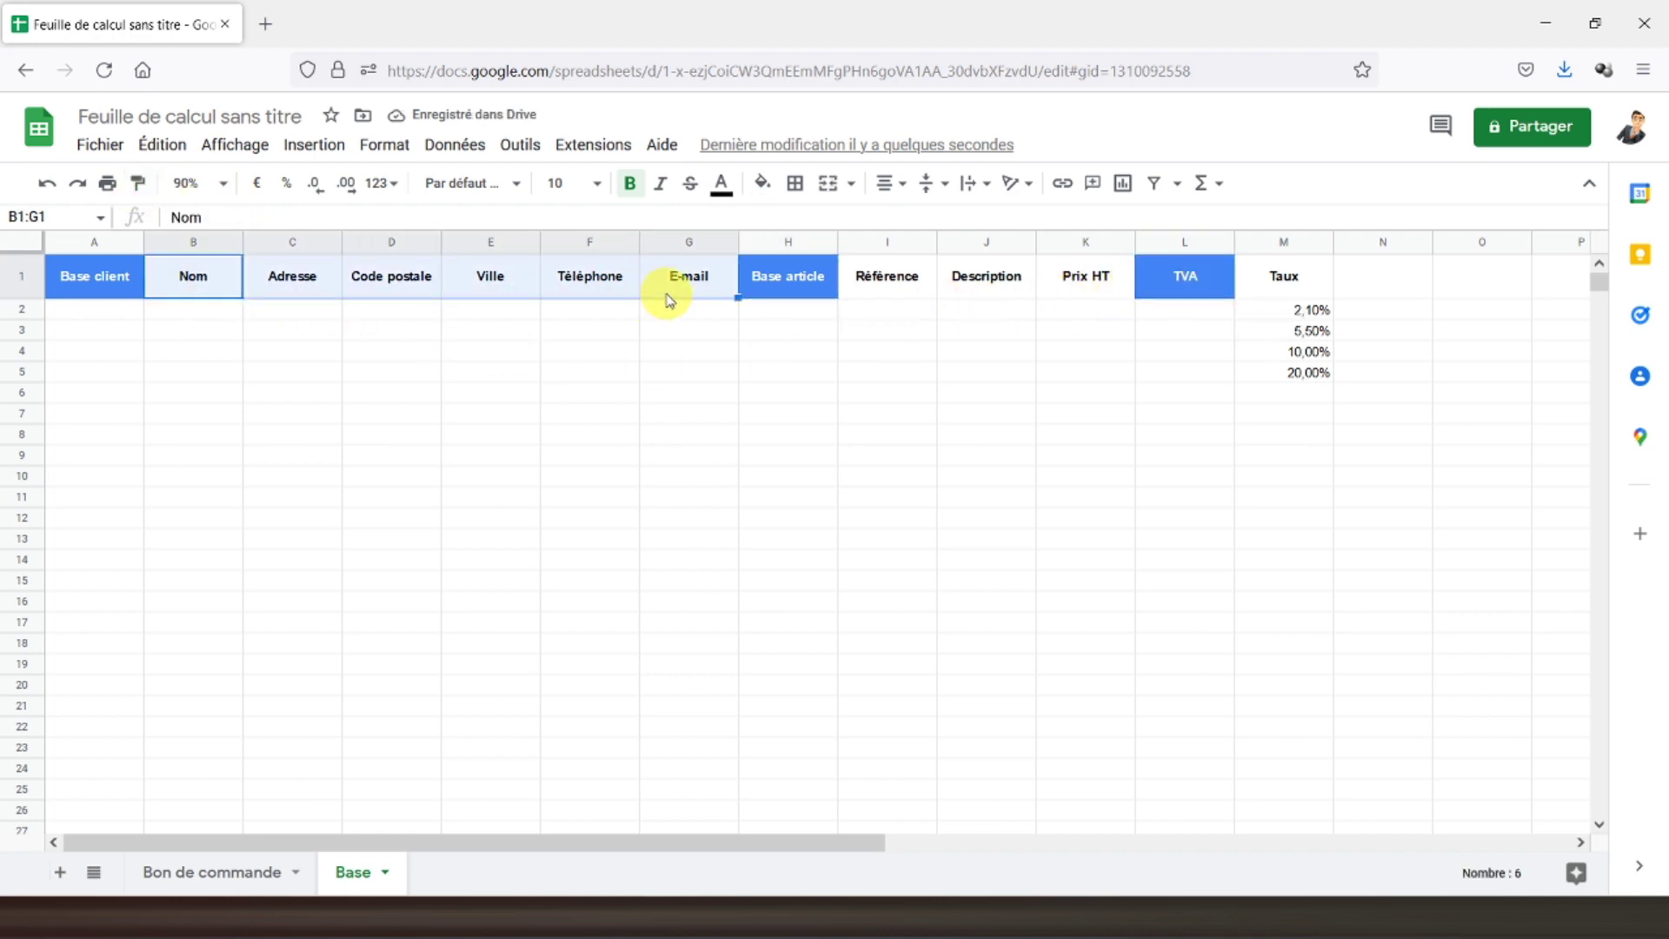
drag(891, 294, 1292, 276)
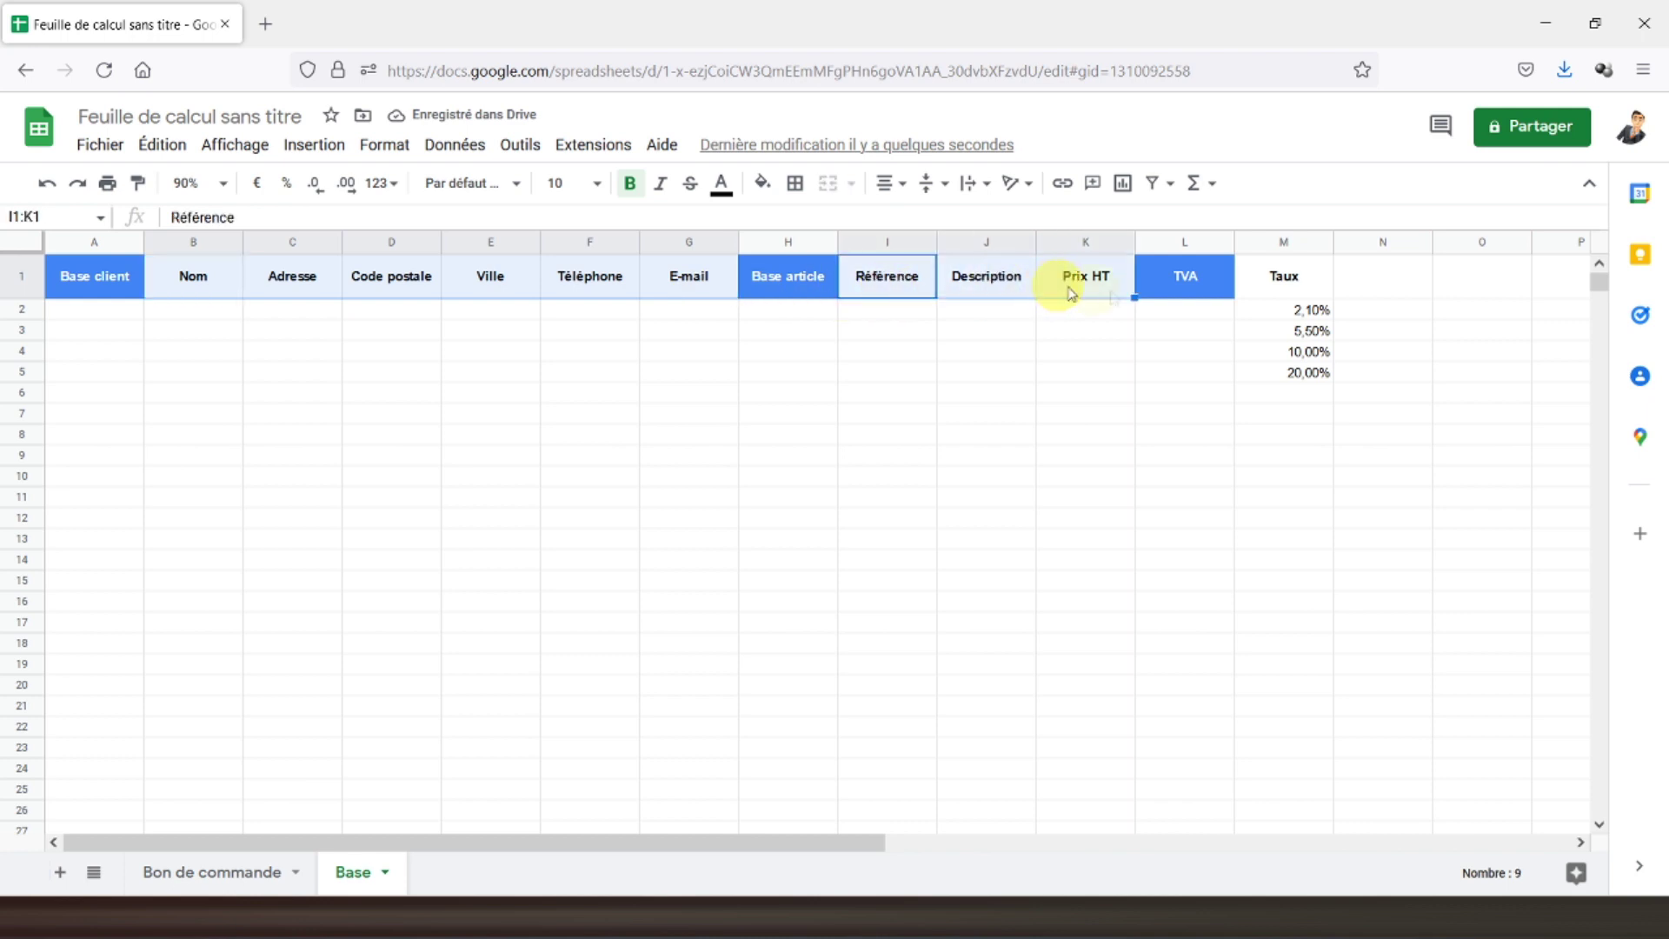
click(762, 182)
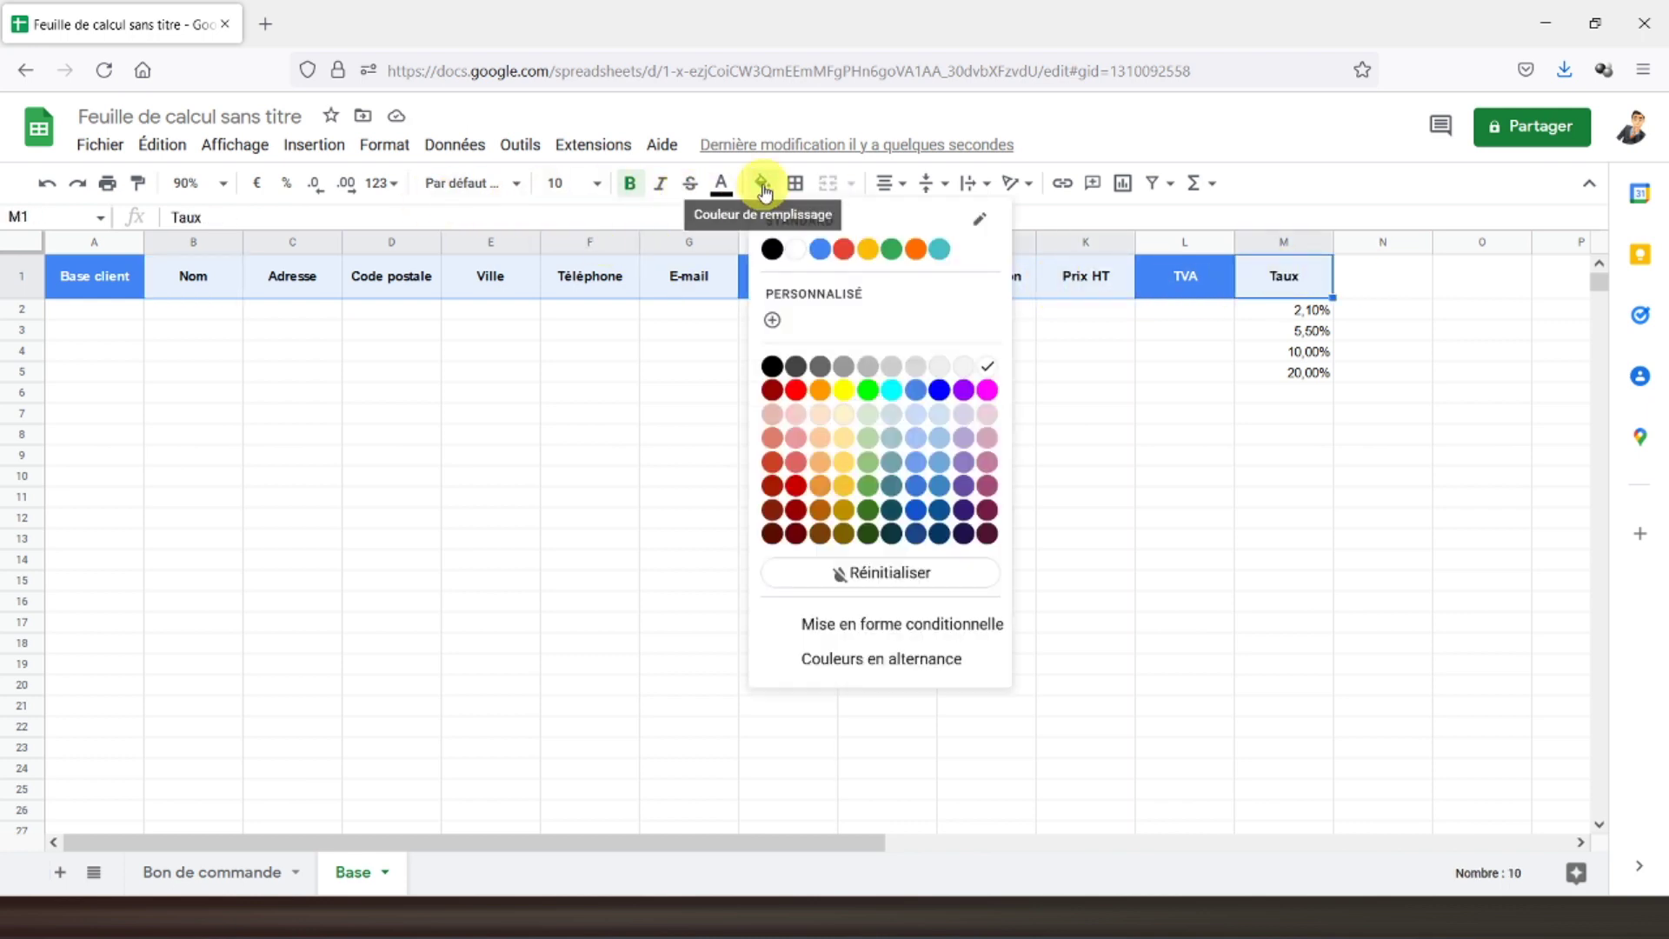
click(887, 371)
click(795, 182)
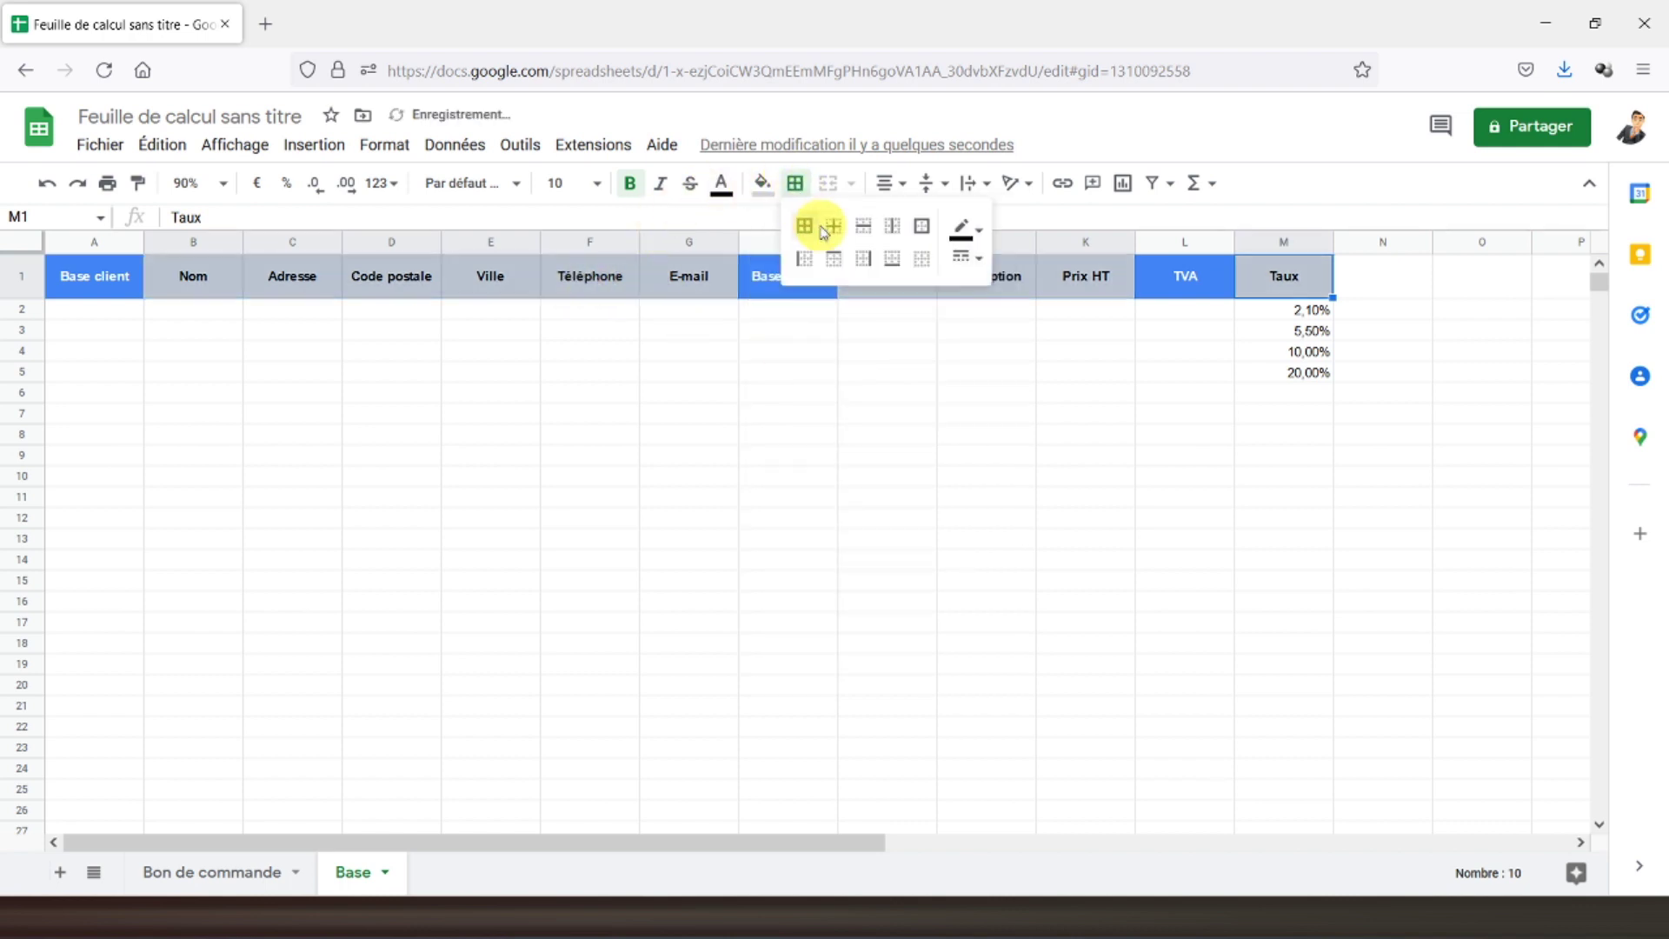
click(805, 228)
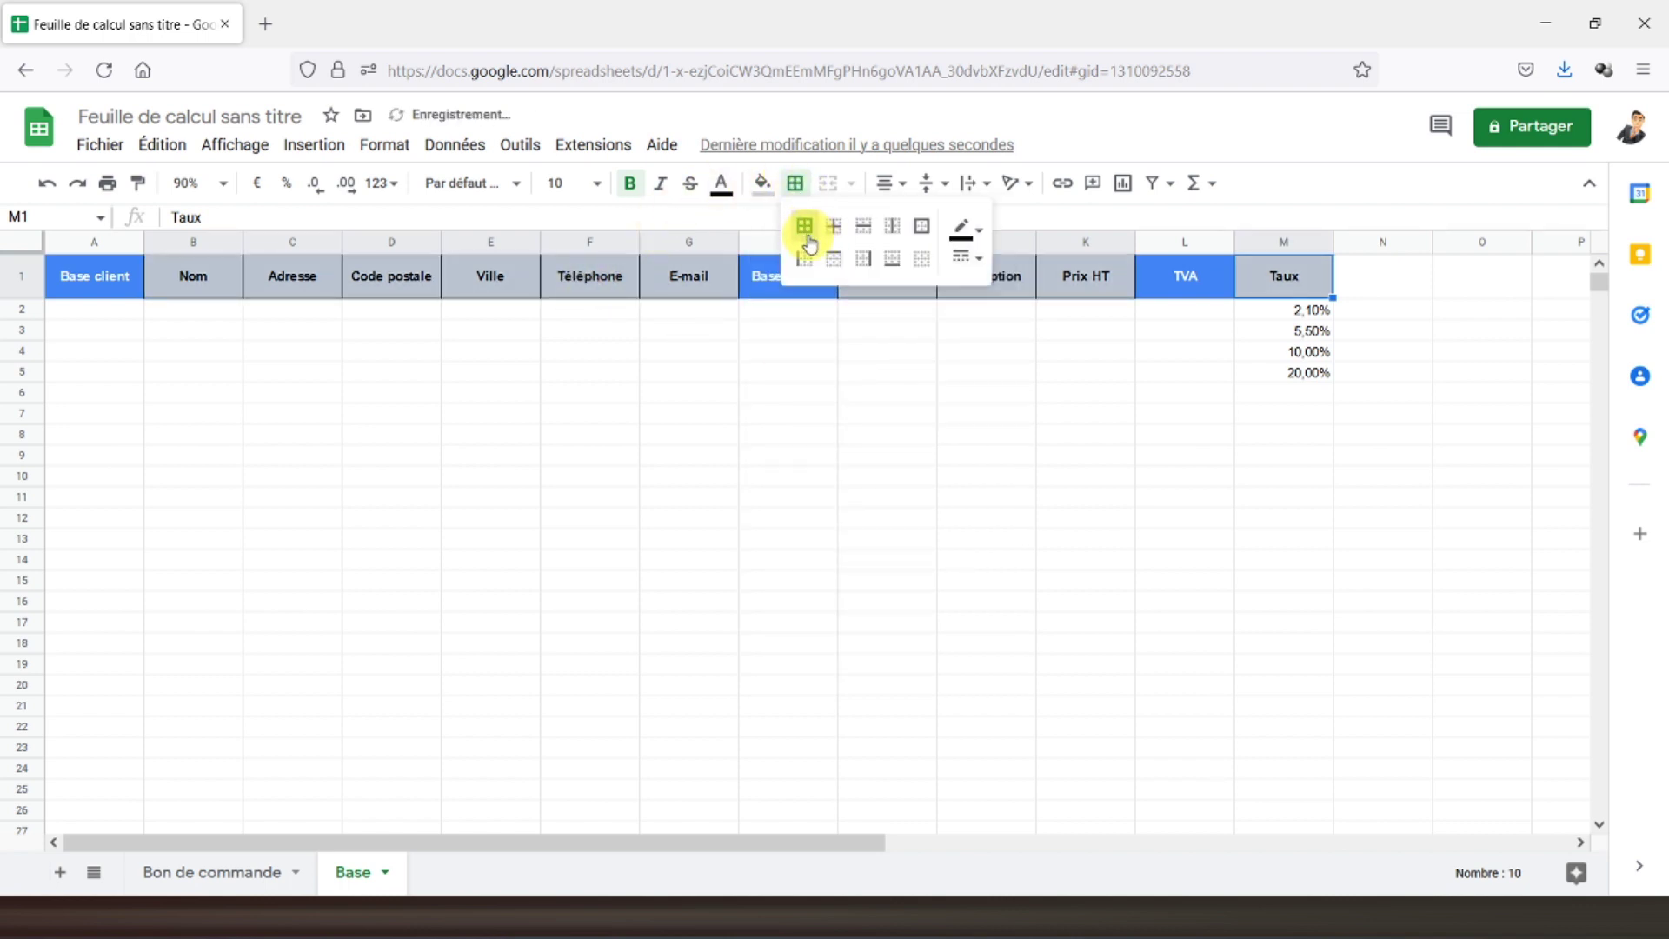
Add all borders to the Base client cell A1 and the headers H1:L1
click(131, 278)
click(794, 182)
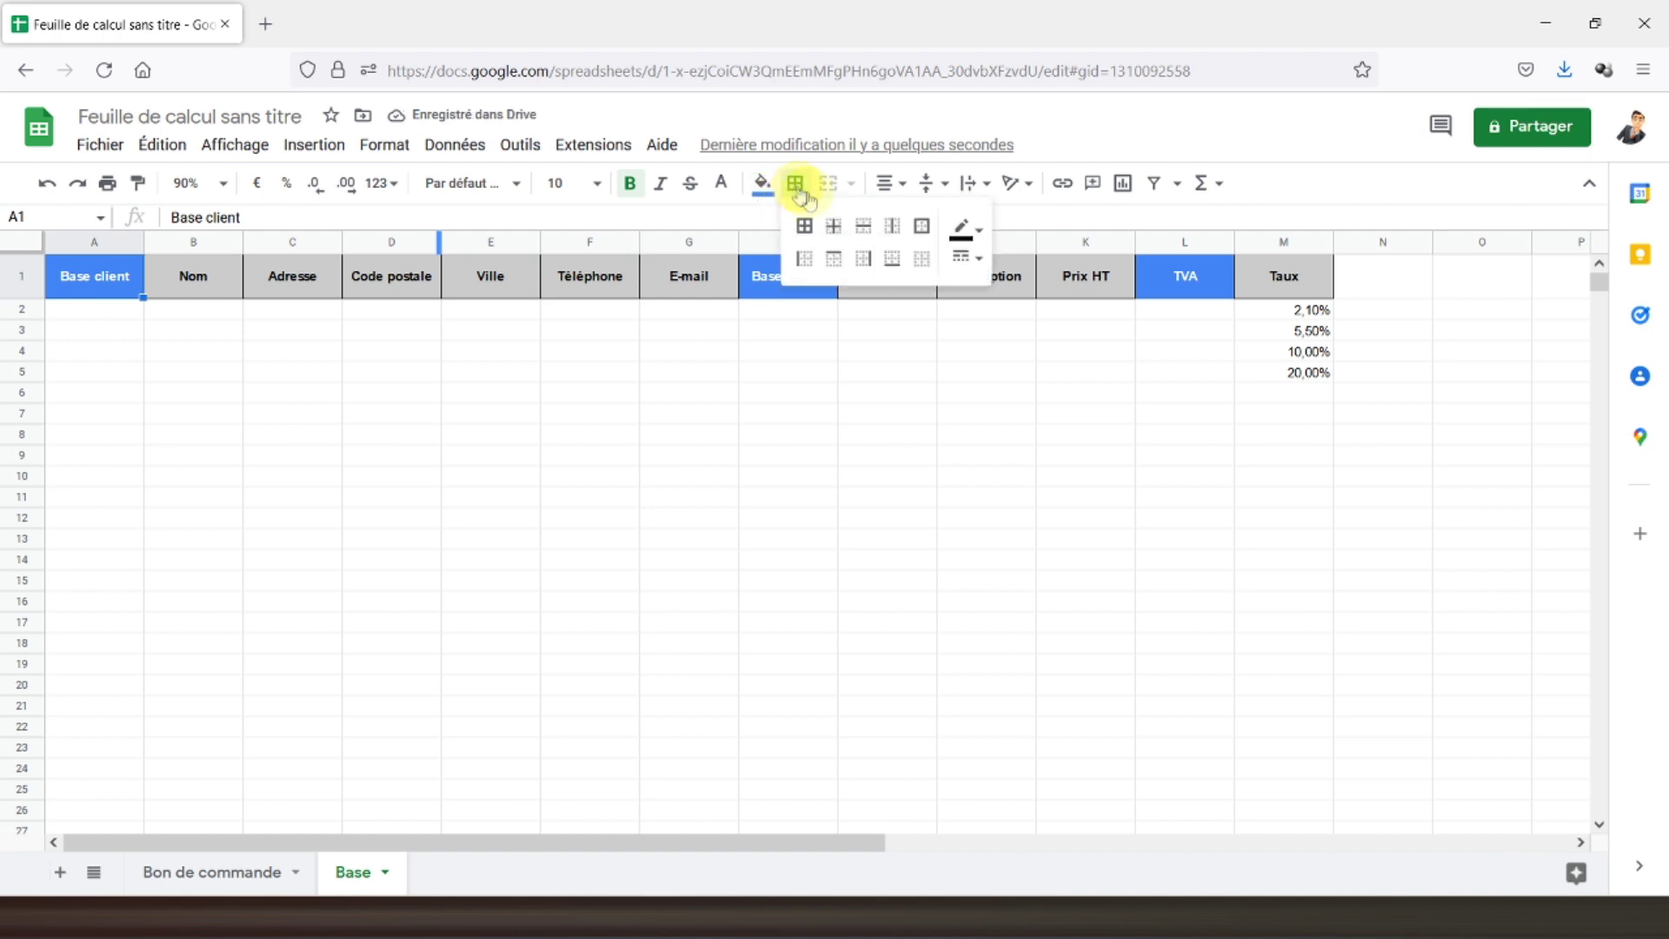
click(804, 226)
drag(767, 279, 1185, 277)
click(795, 182)
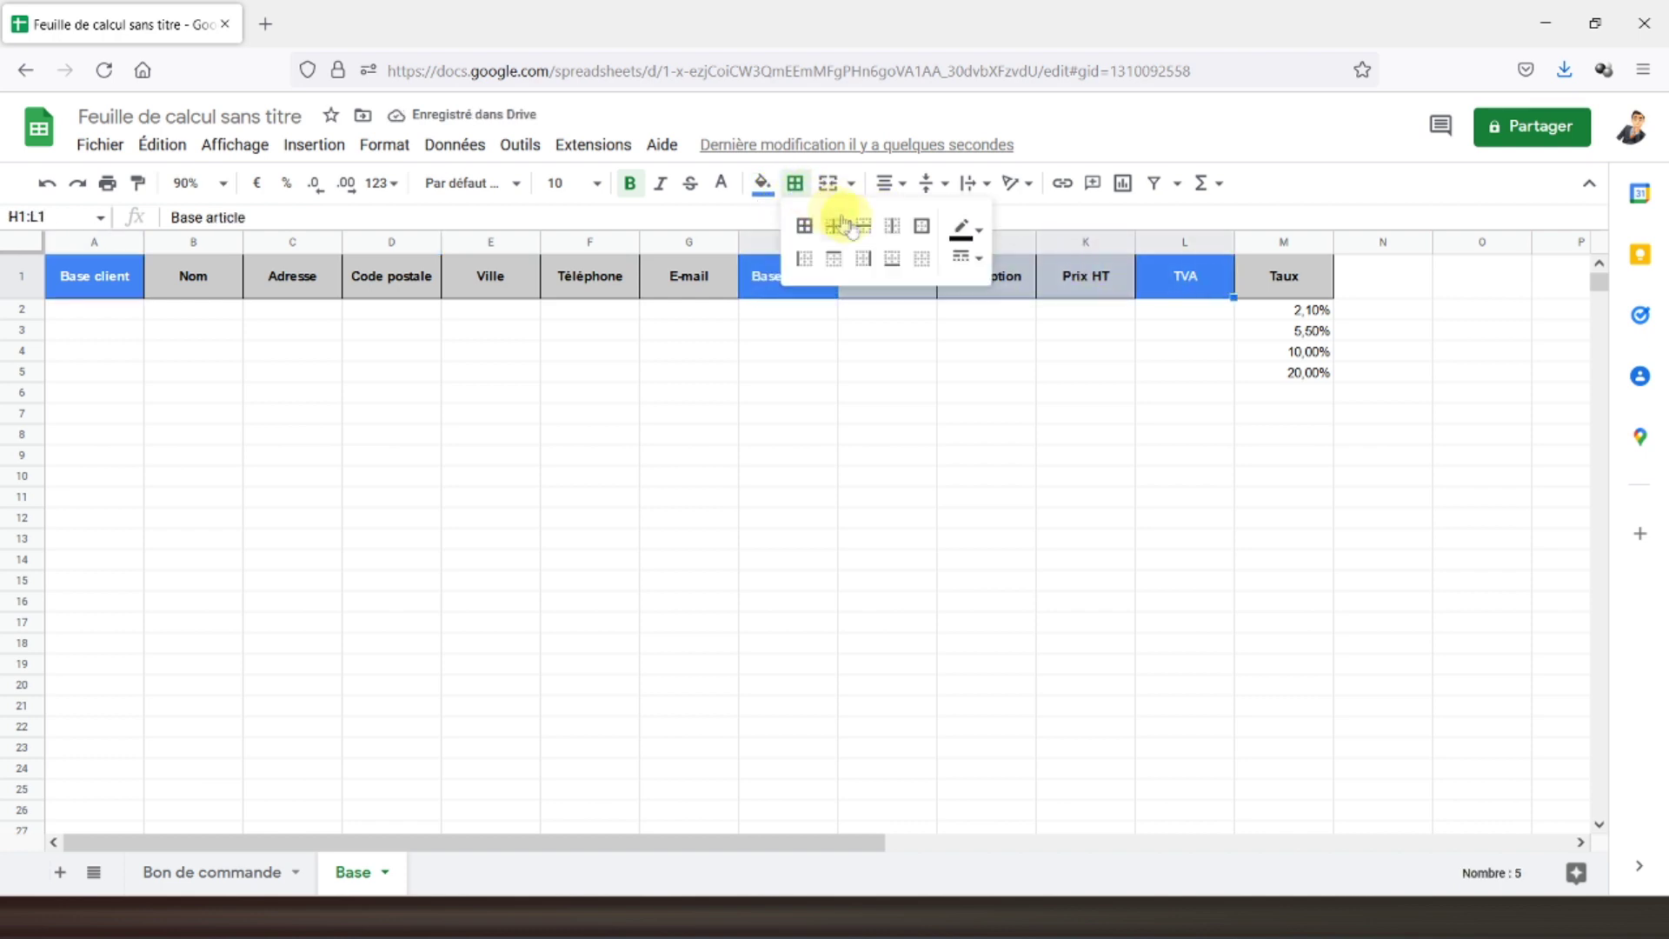
drag(1269, 313, 1278, 374)
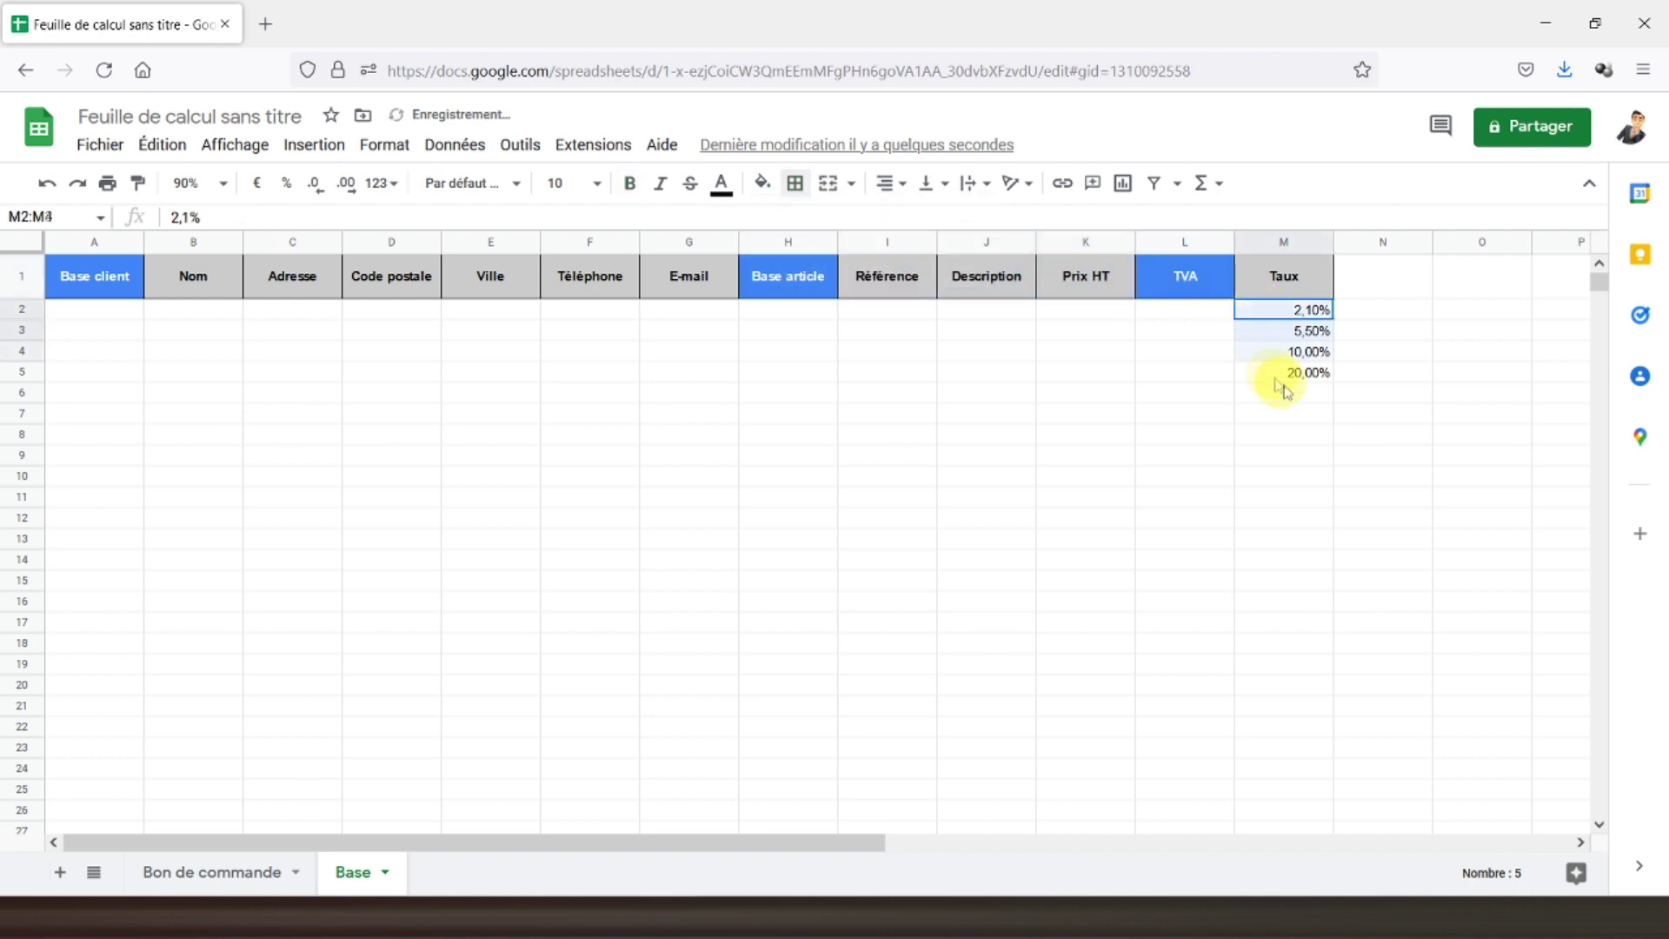
Separate the M2:M5 rates with dotted inner borders and centre them horizontally
click(796, 185)
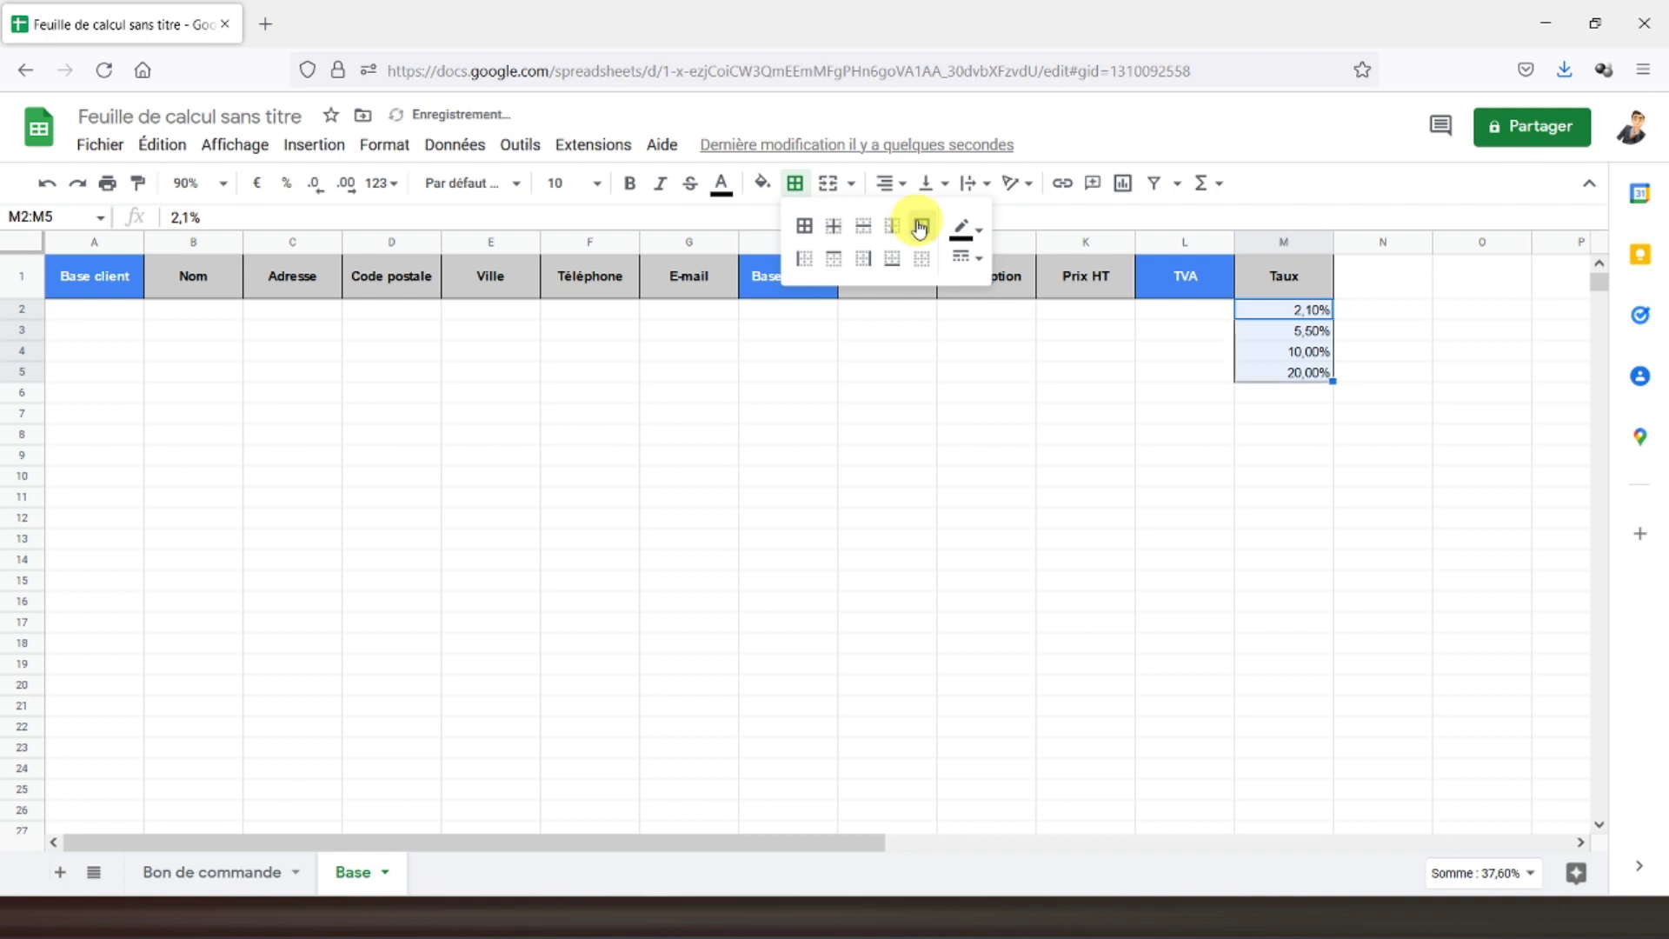
click(833, 226)
click(965, 258)
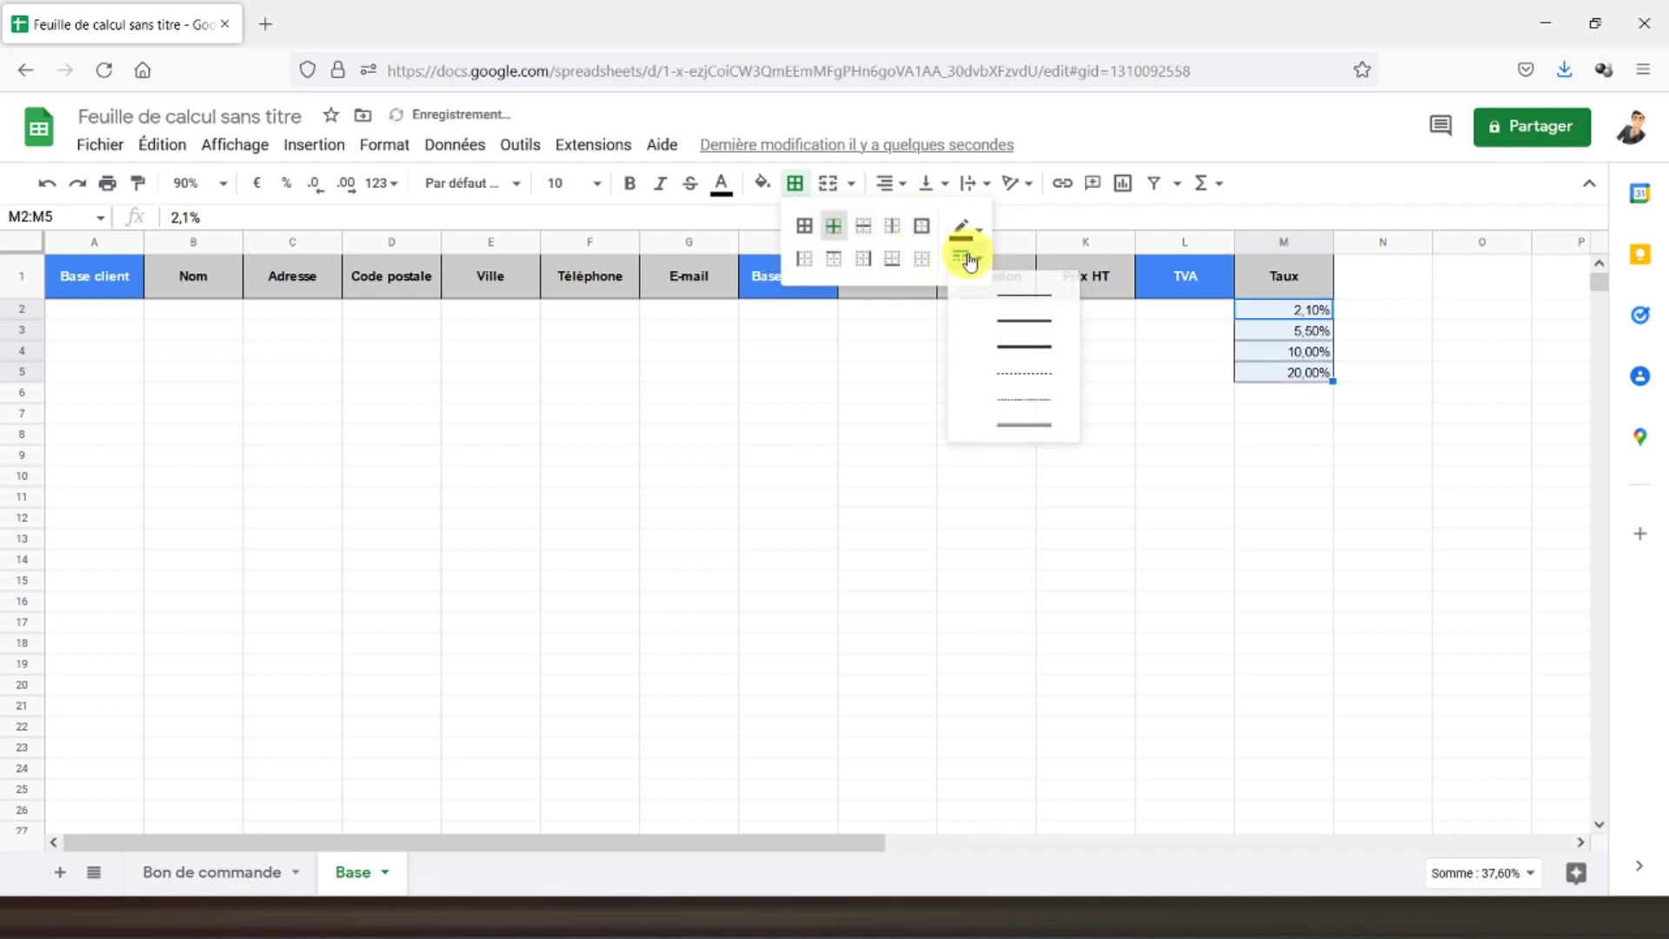
click(1017, 372)
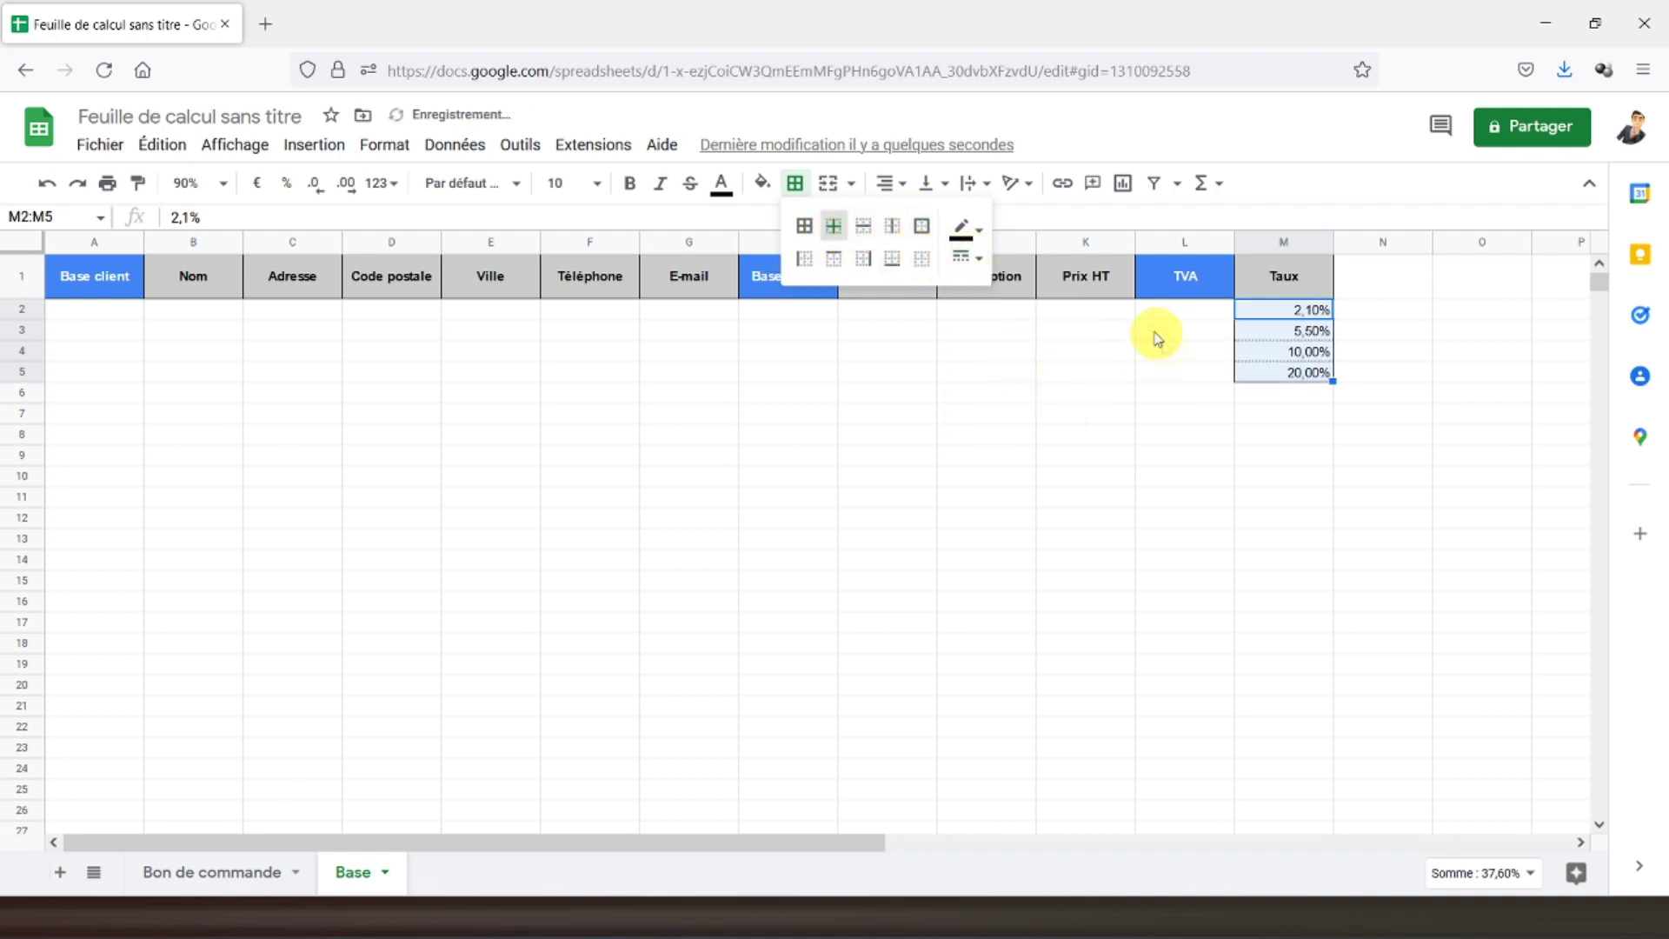
click(886, 183)
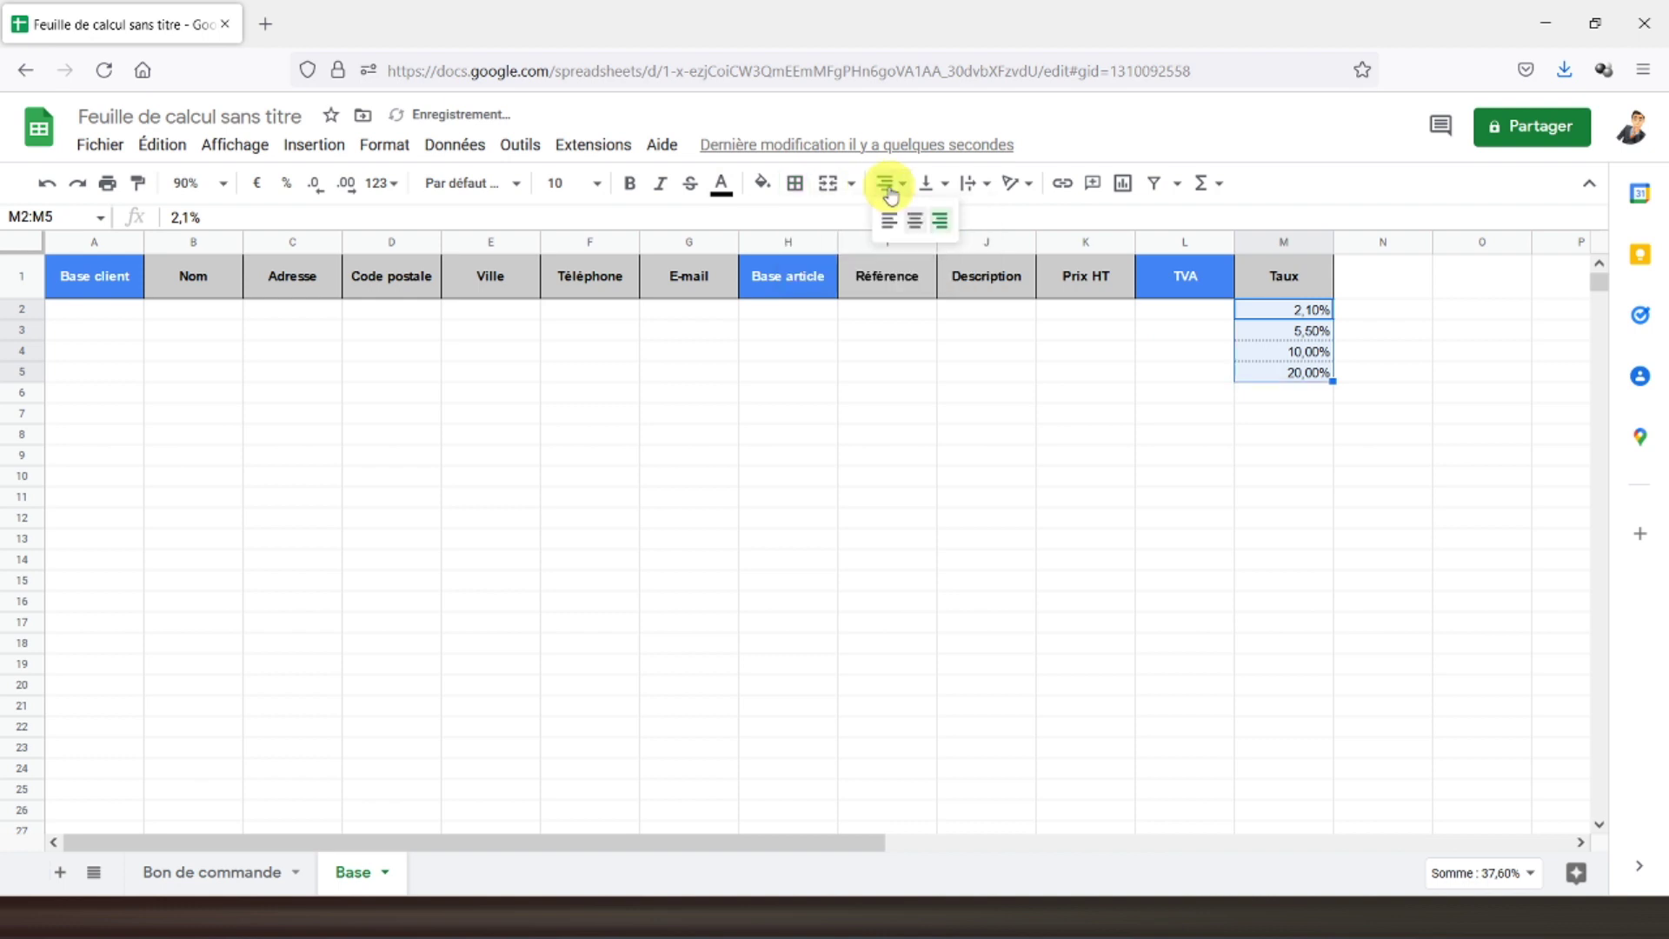
click(912, 226)
click(979, 459)
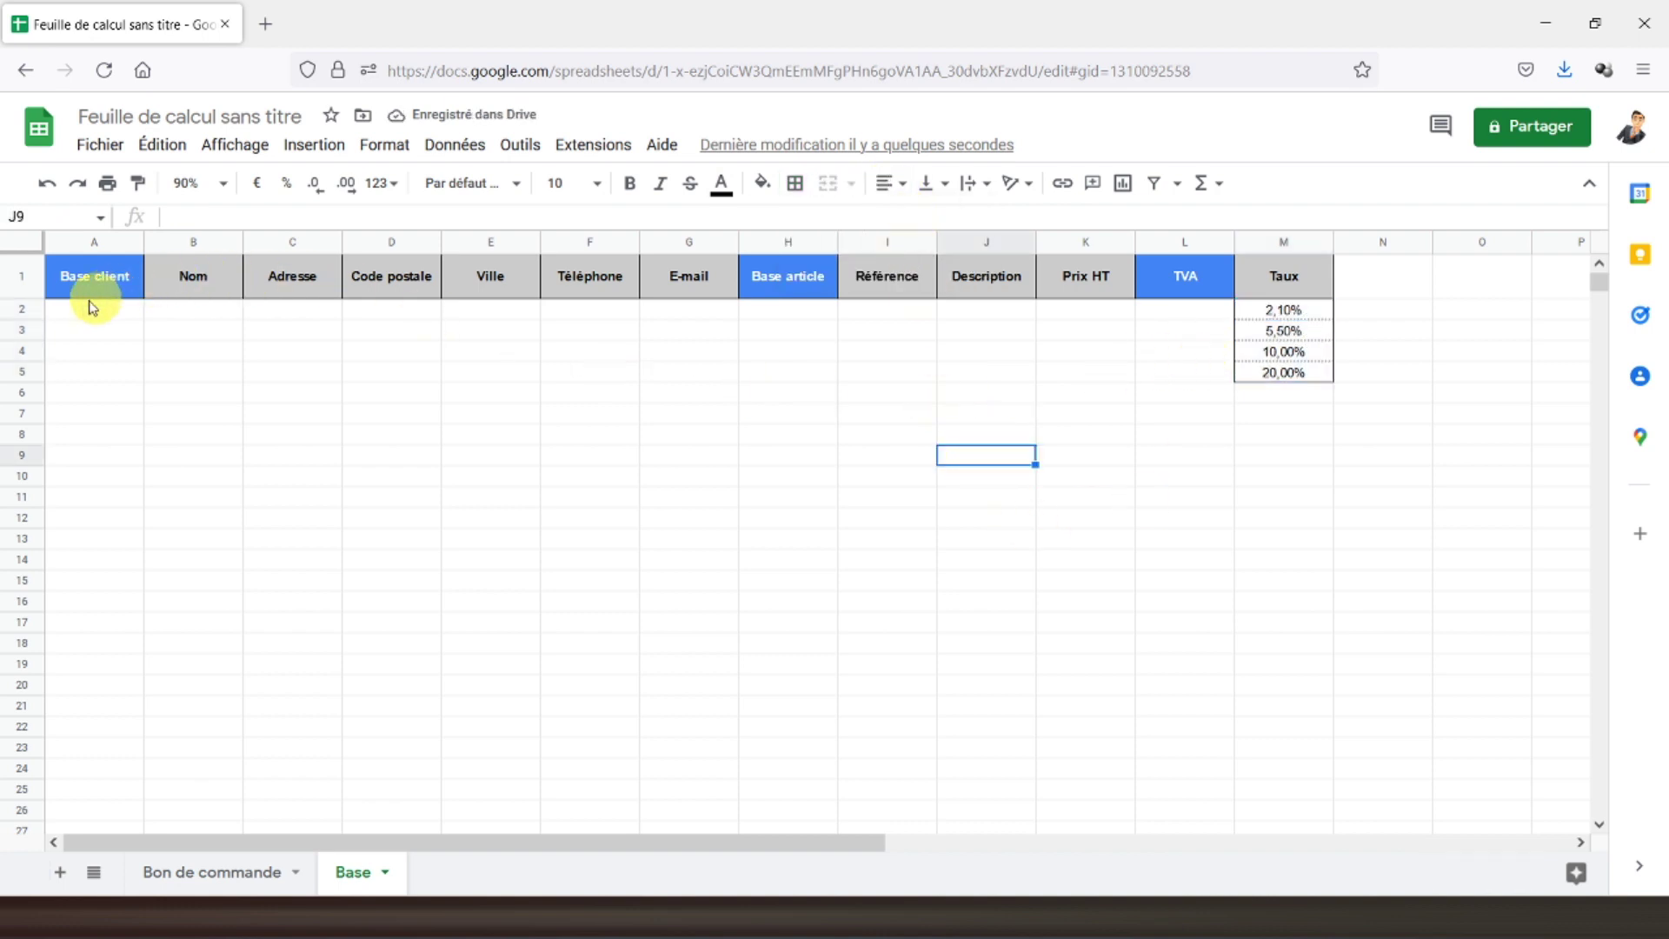
drag(98, 317, 58, 395)
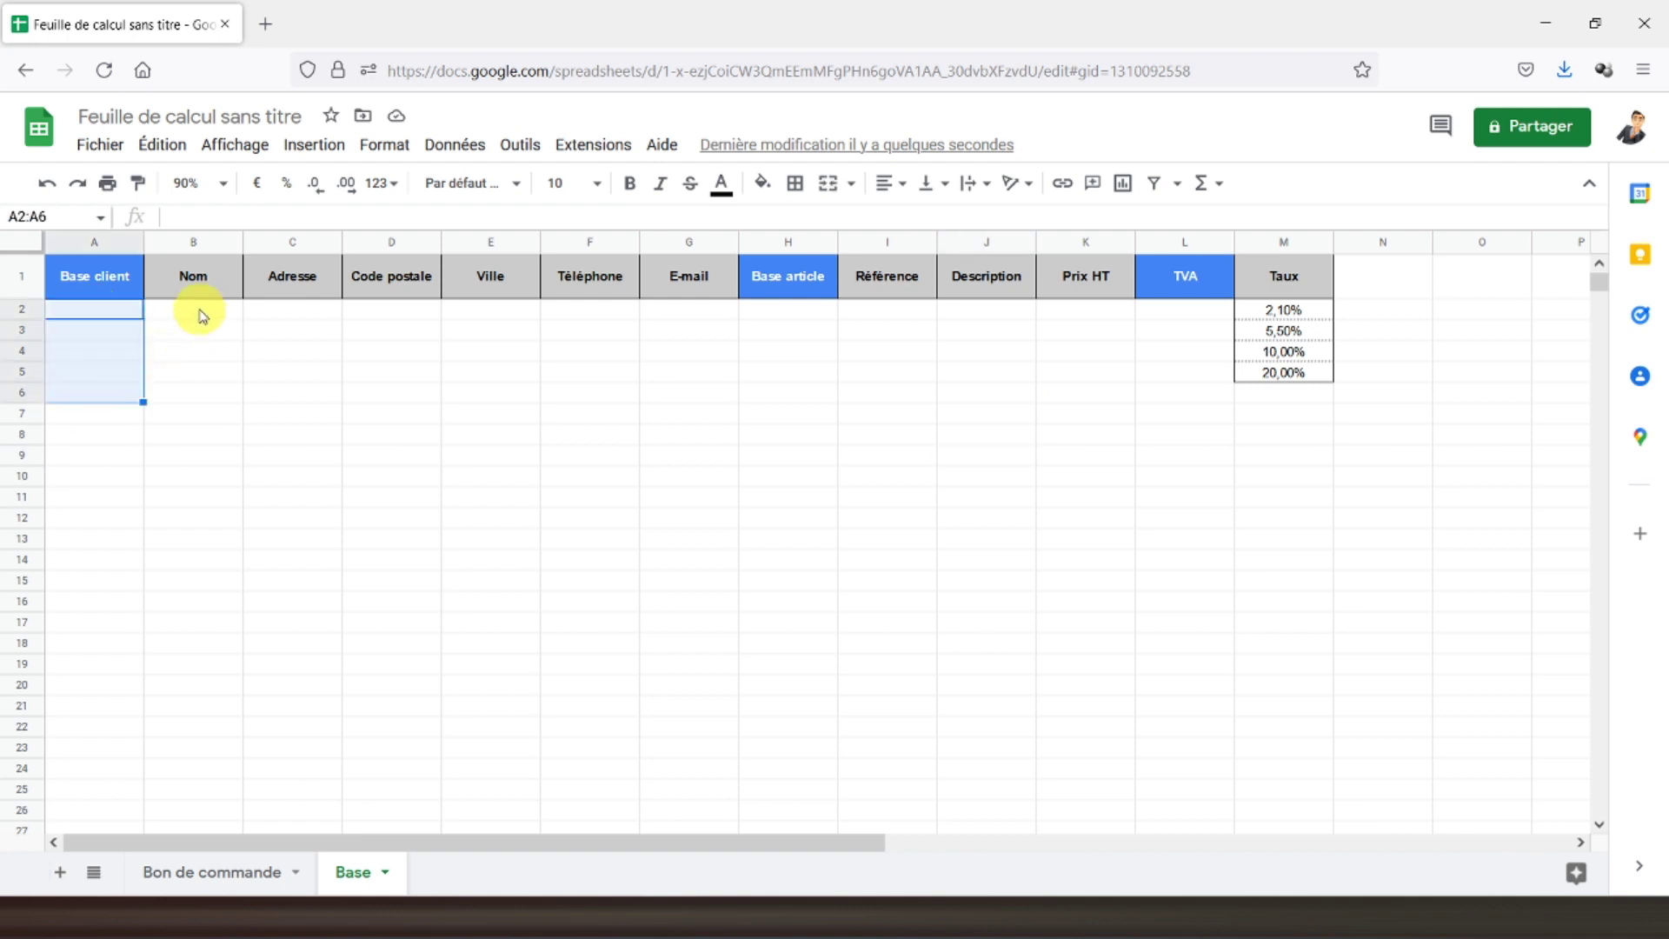
Give the client block B2:G18 dotted inner lines inside a solid outline
drag(195, 315, 236, 368)
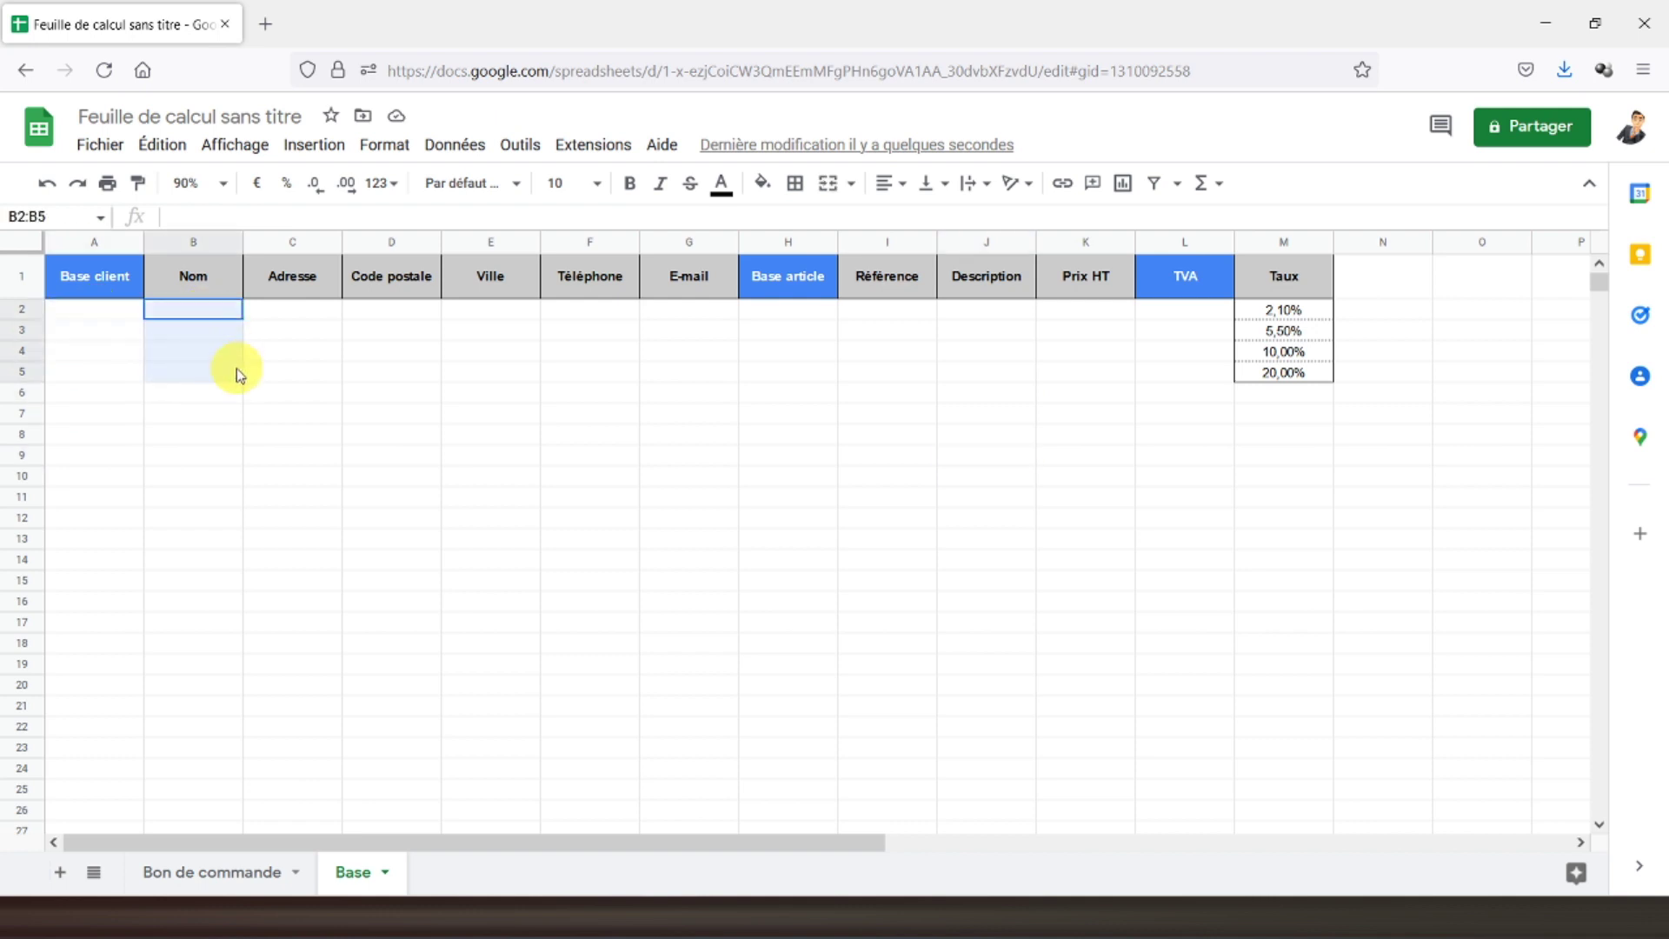
mouse_move(231, 389)
mouse_down()
mouse_move(227, 647)
mouse_move(655, 667)
mouse_move(725, 652)
mouse_up()
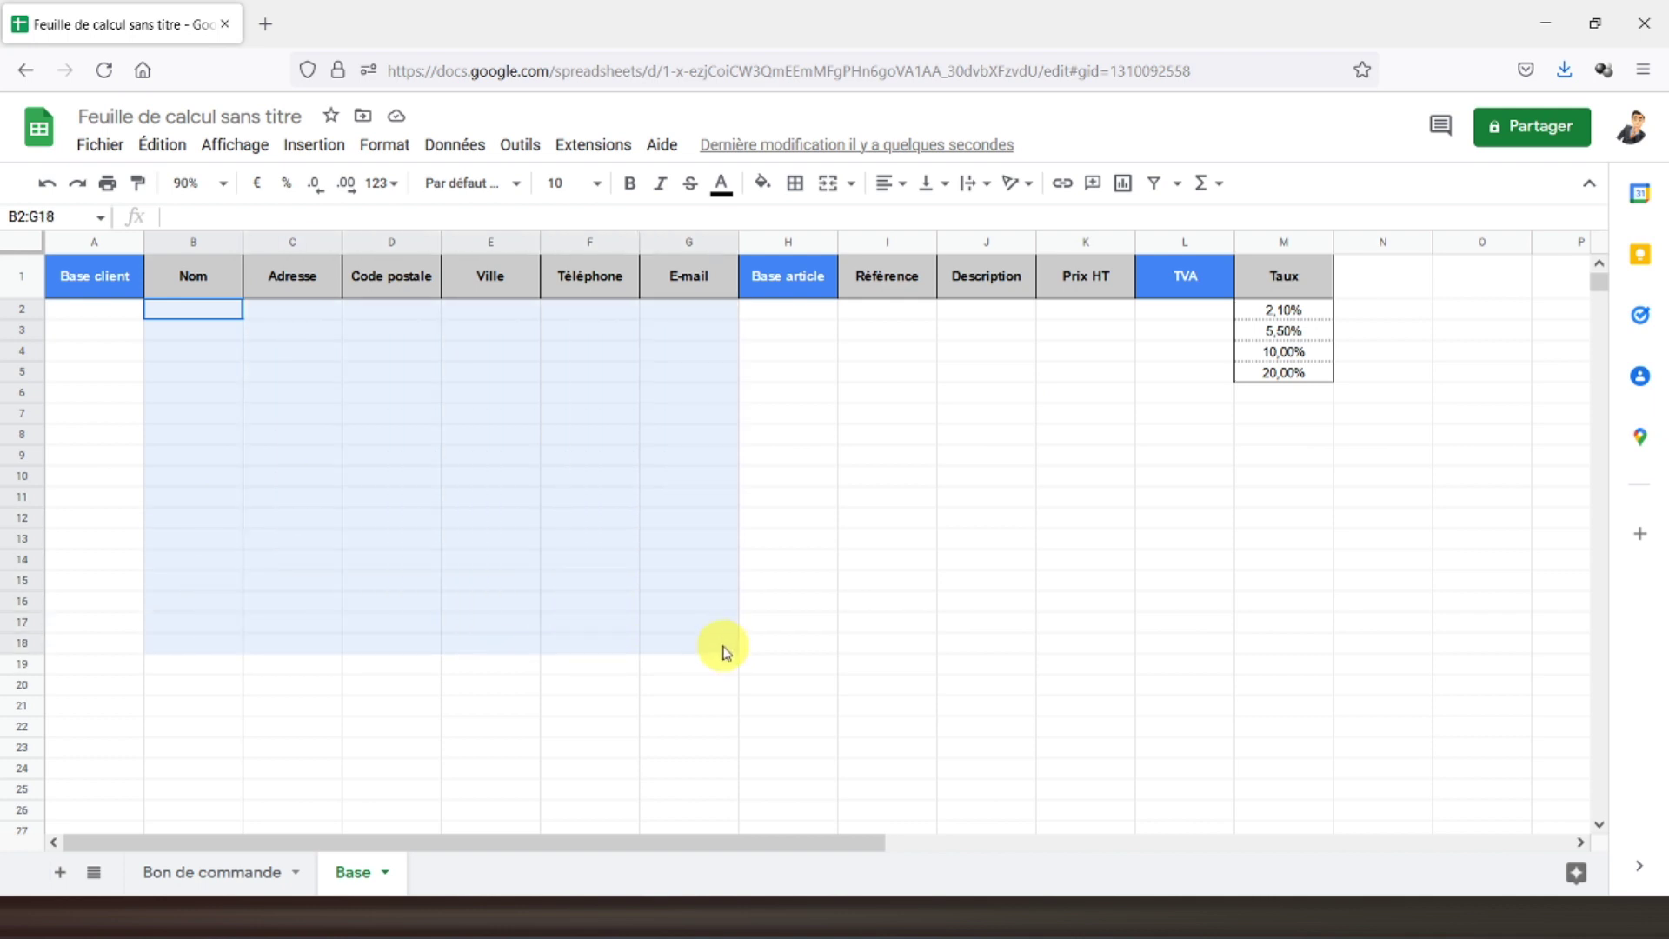
click(795, 183)
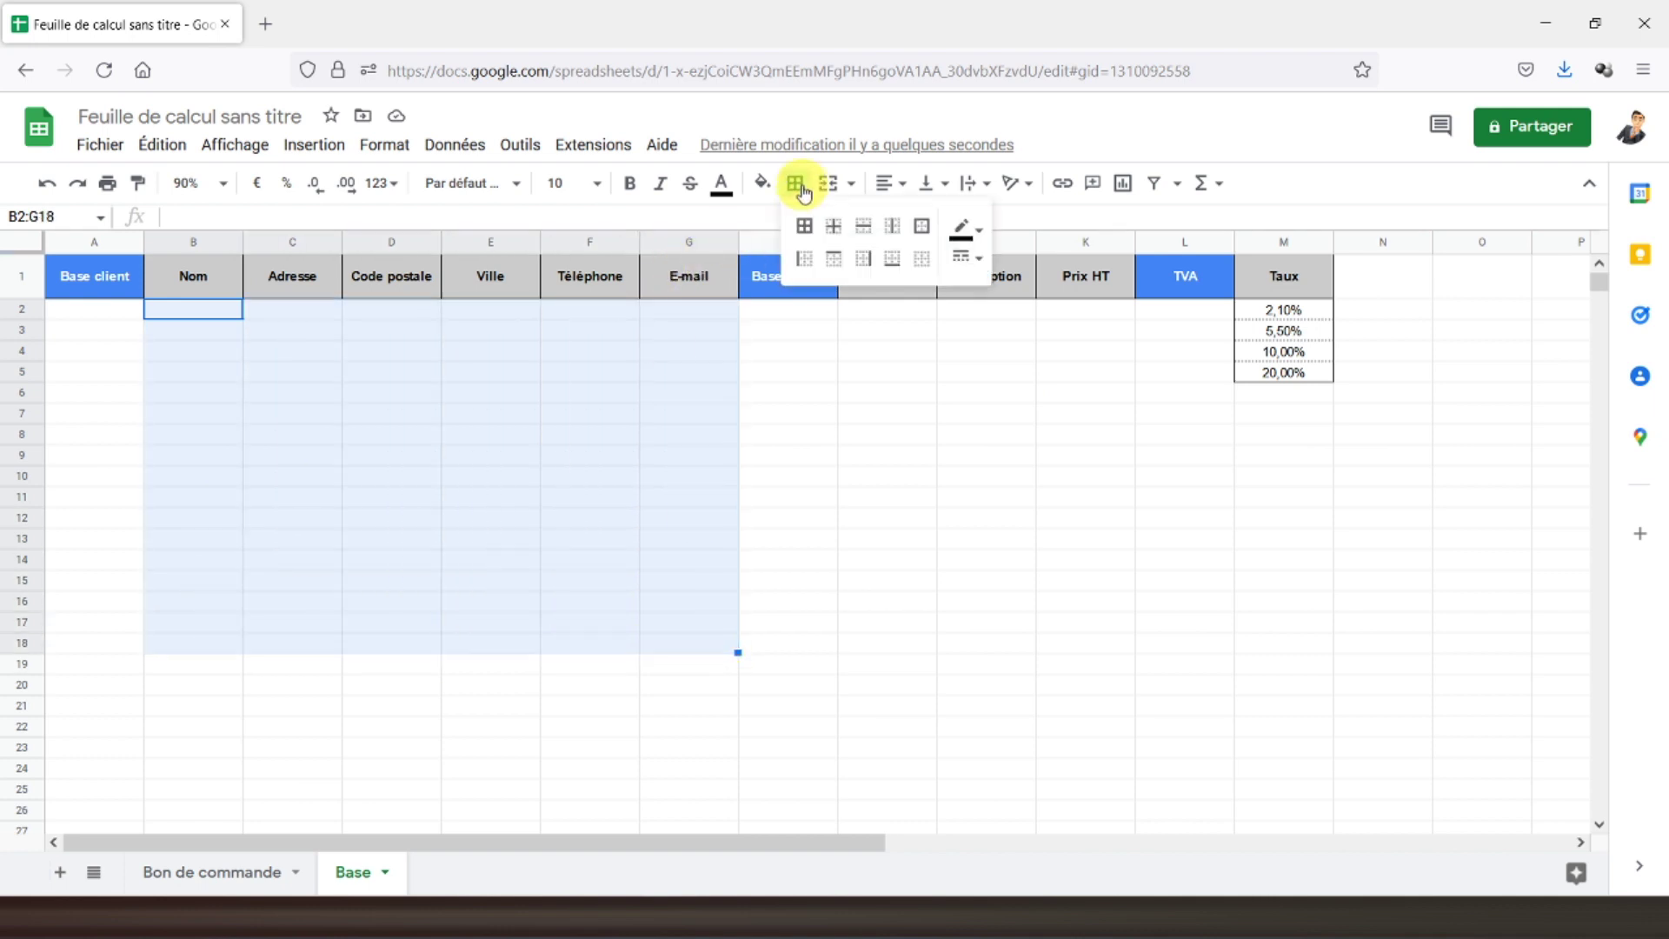
click(918, 229)
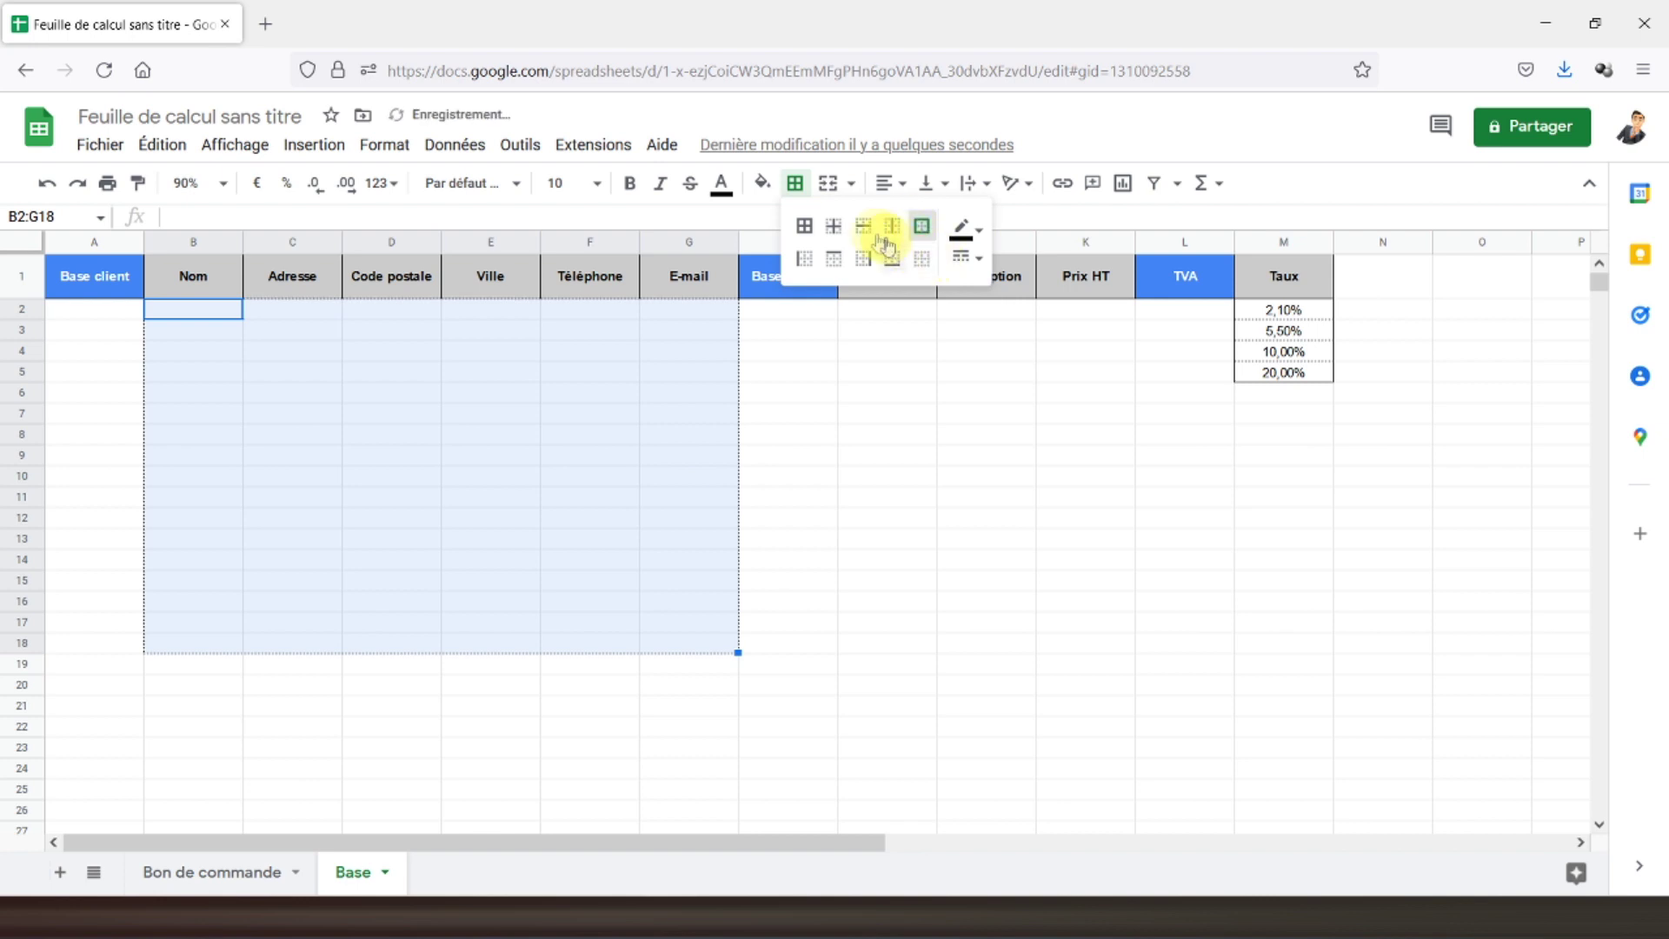
click(833, 225)
click(965, 257)
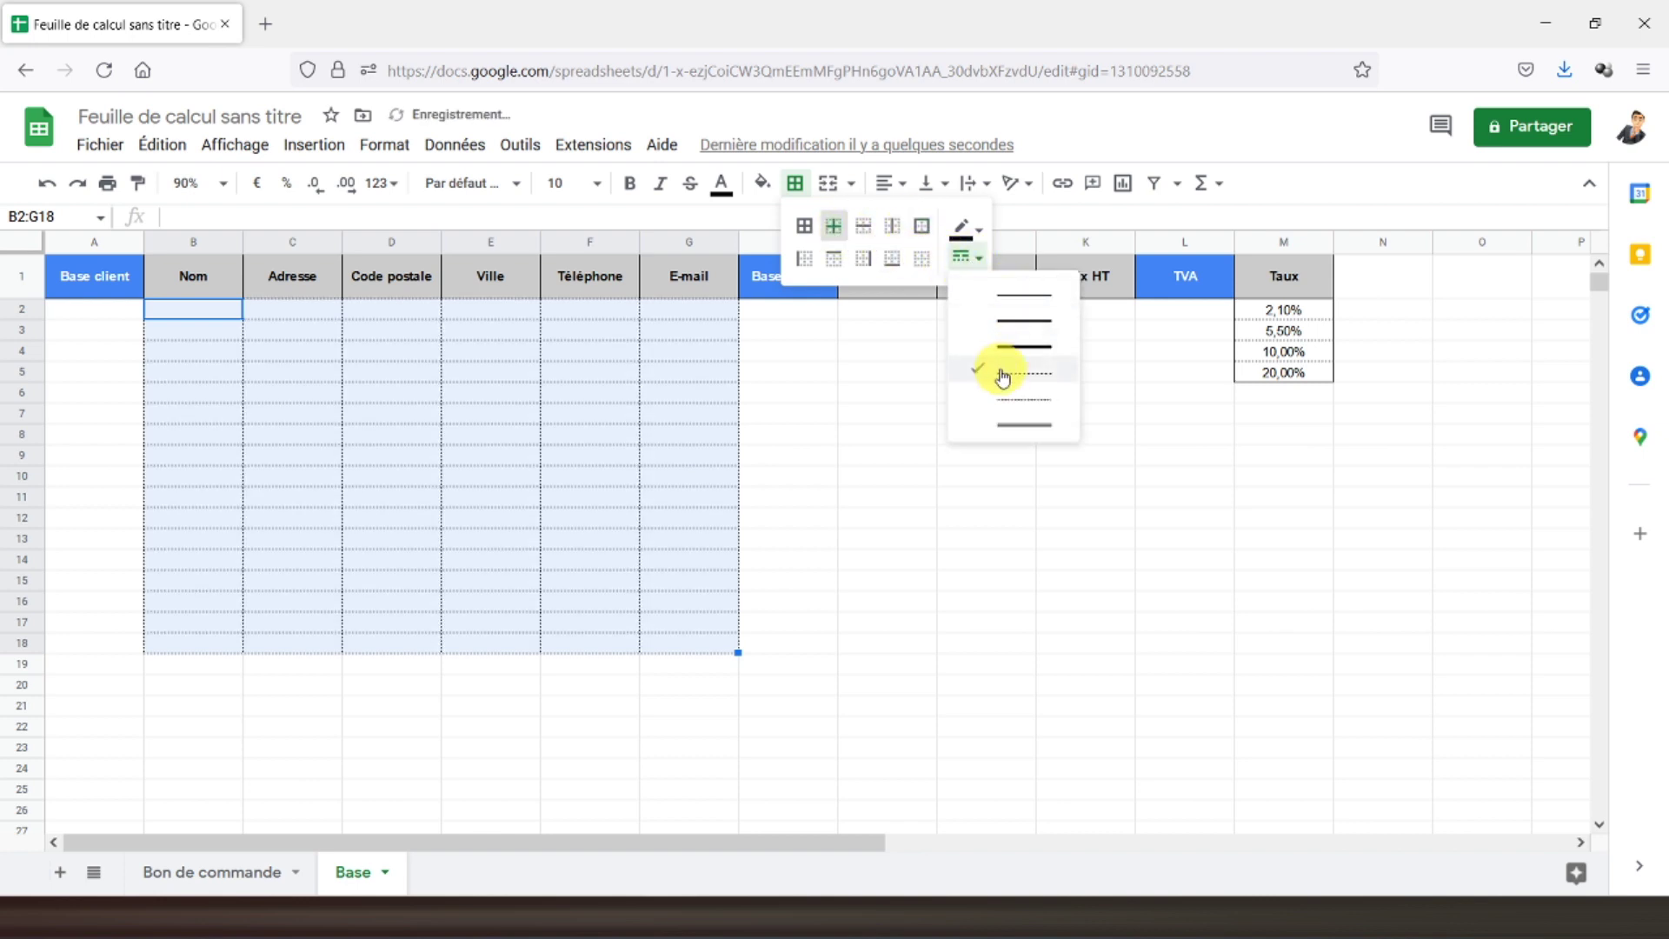
click(1003, 374)
click(921, 226)
click(965, 257)
click(1008, 296)
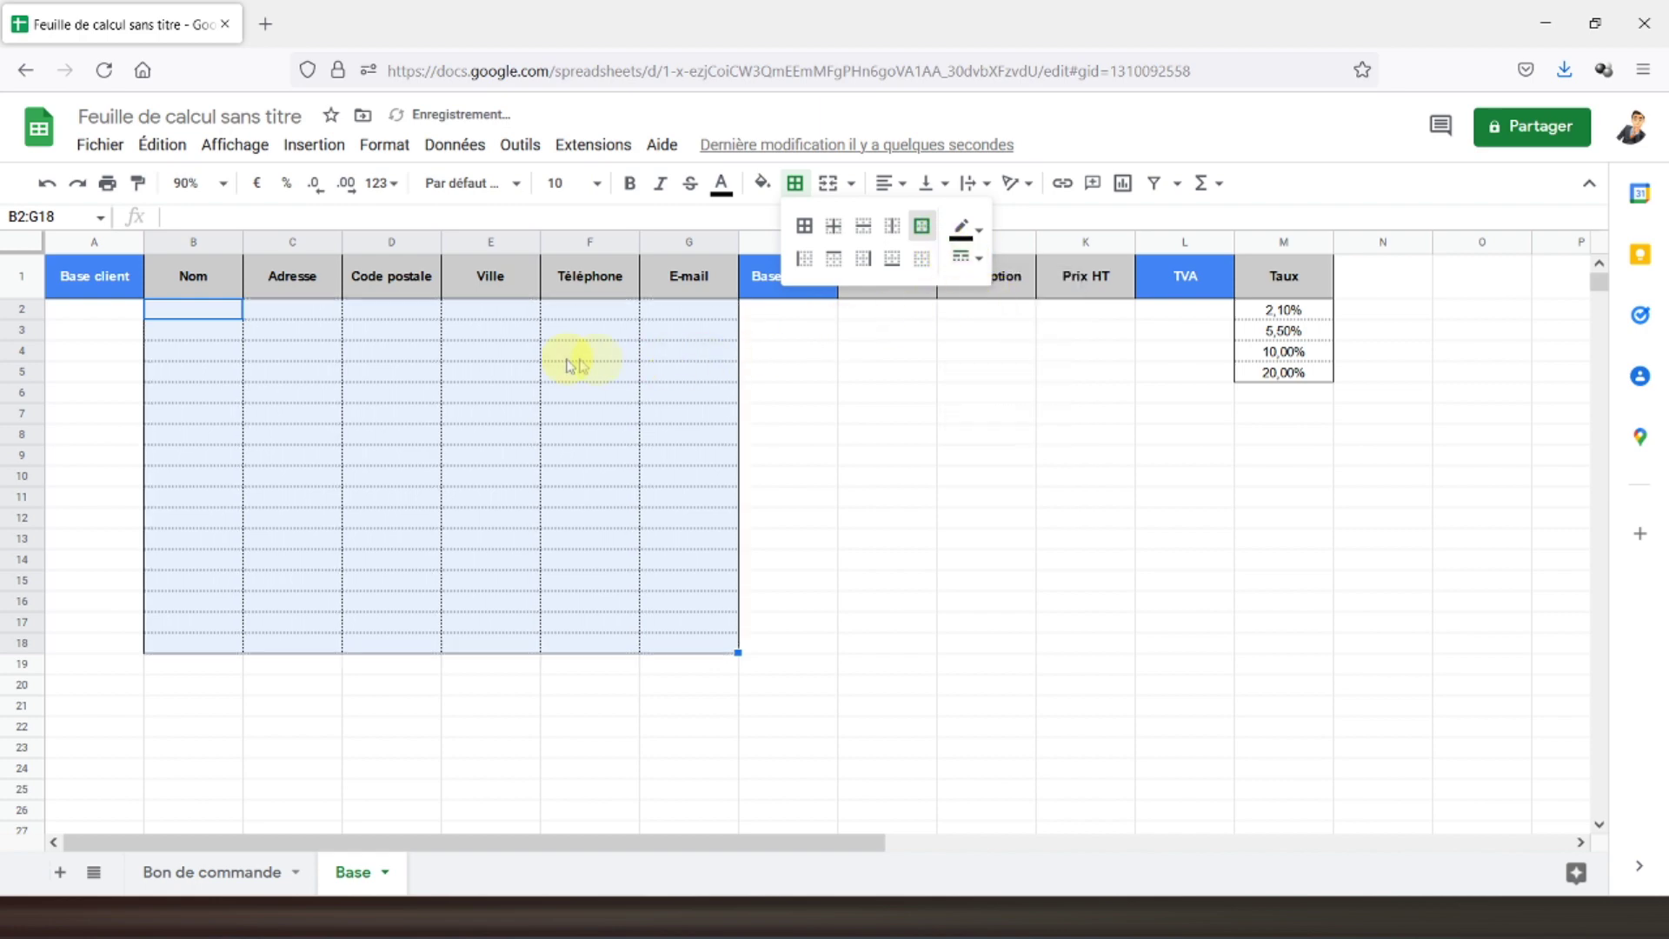
click(577, 356)
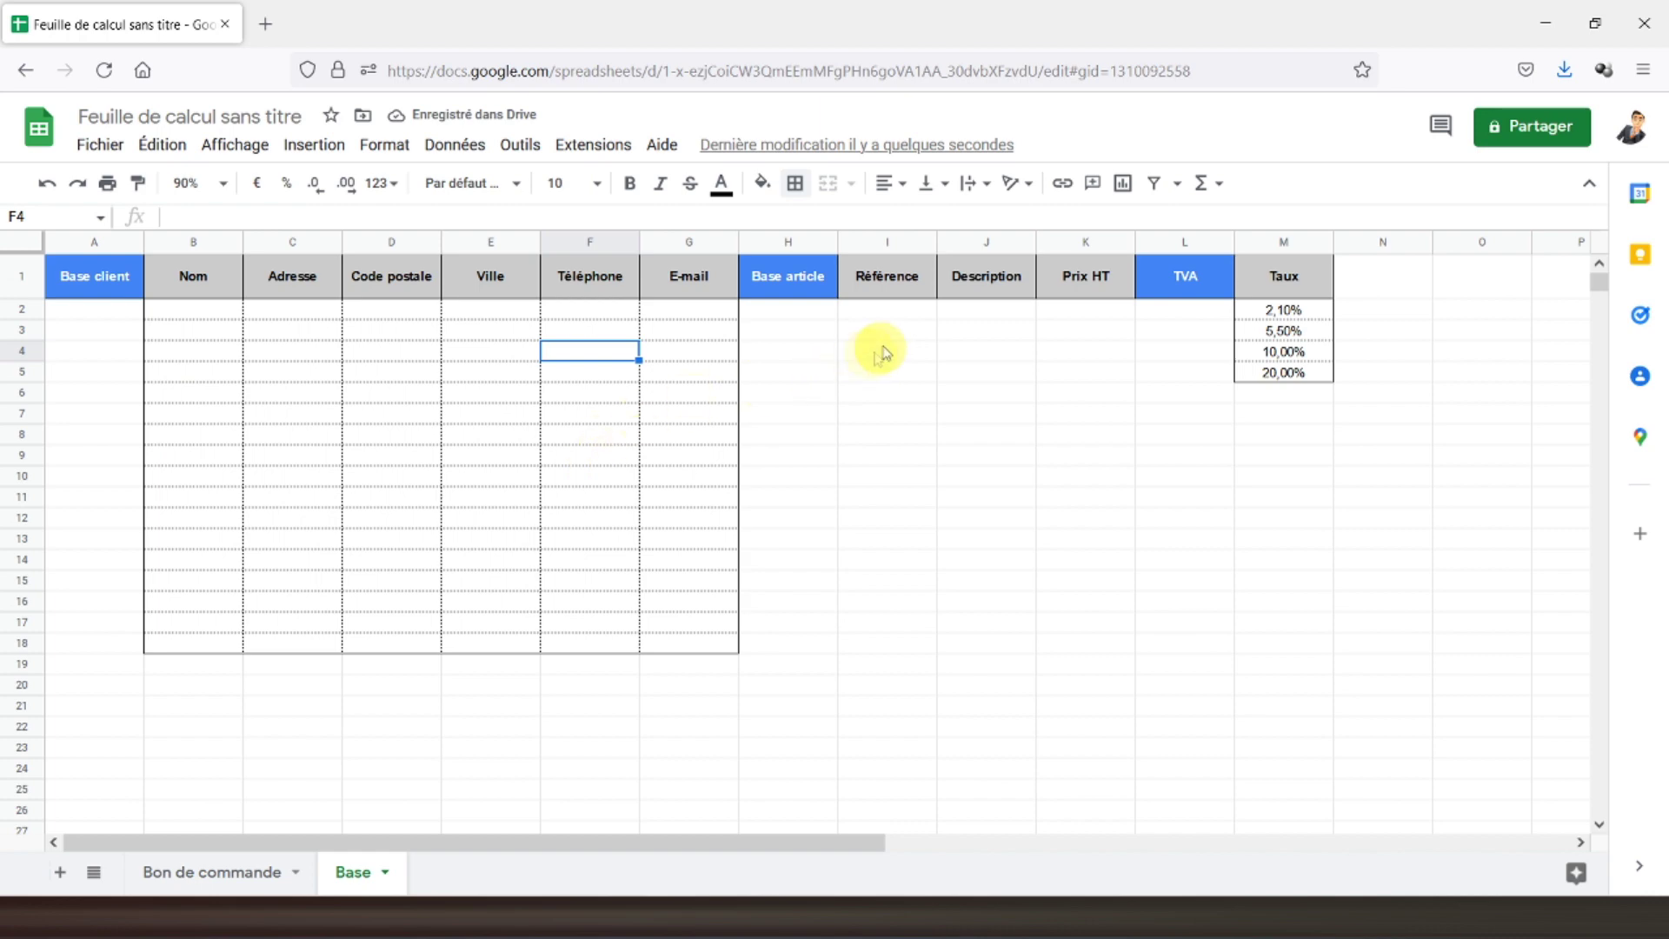
Add outer and inner borders to the article block I2:K18
mouse_move(878, 314)
mouse_down()
mouse_move(1040, 426)
mouse_move(1061, 644)
mouse_up()
click(794, 183)
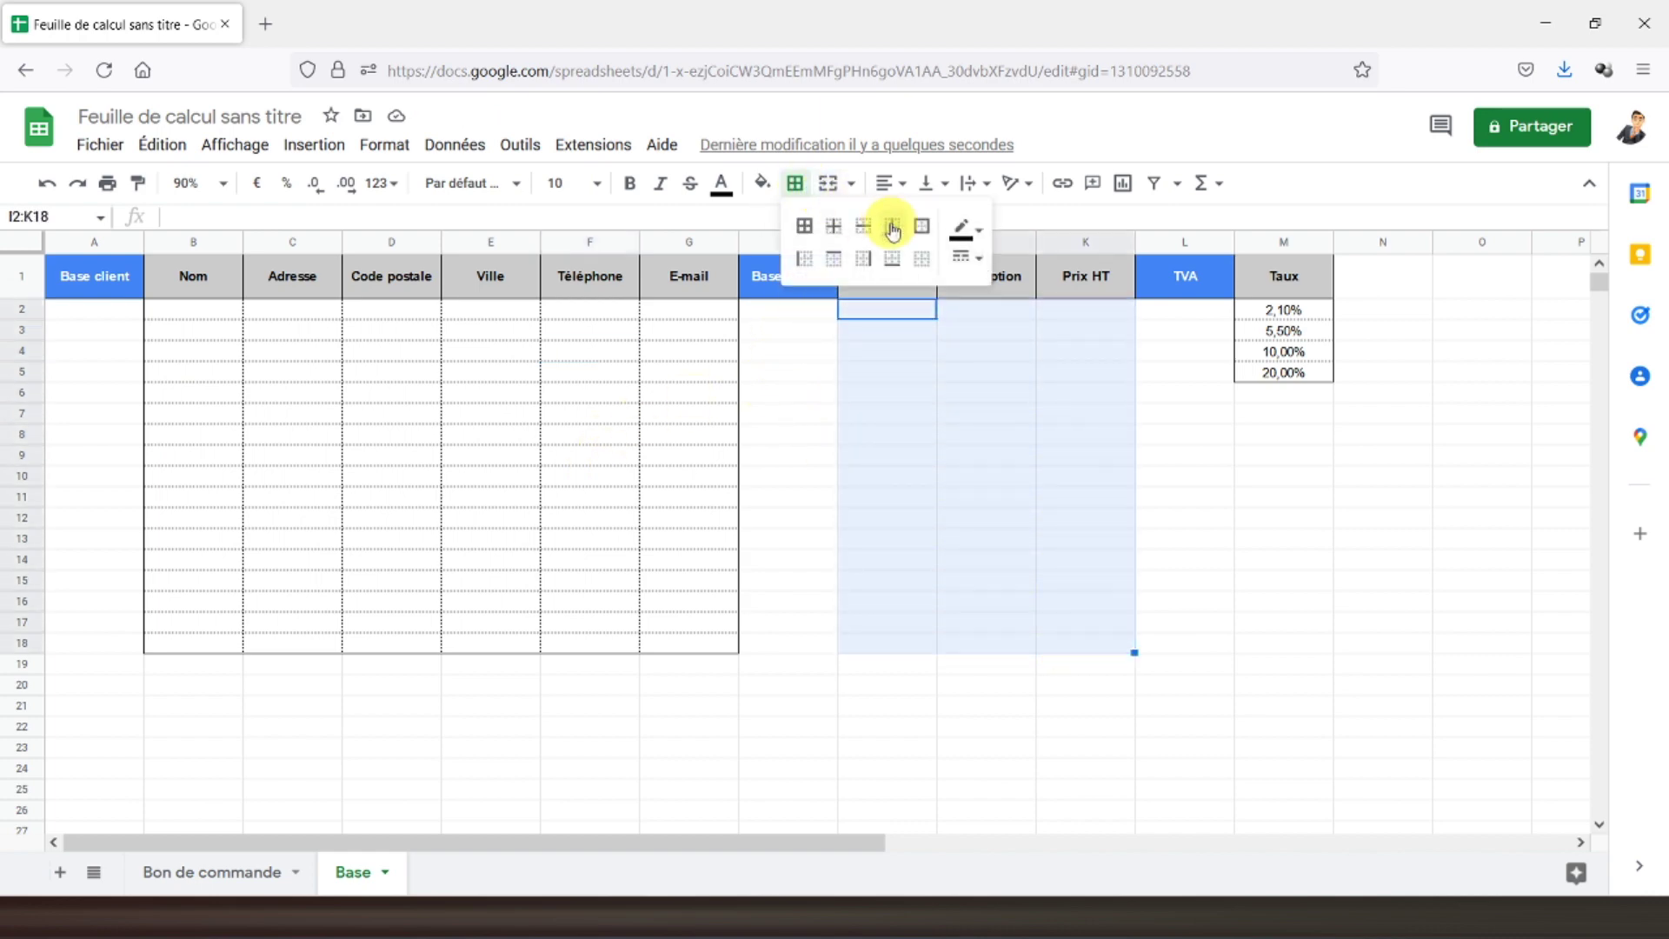
click(922, 227)
click(833, 226)
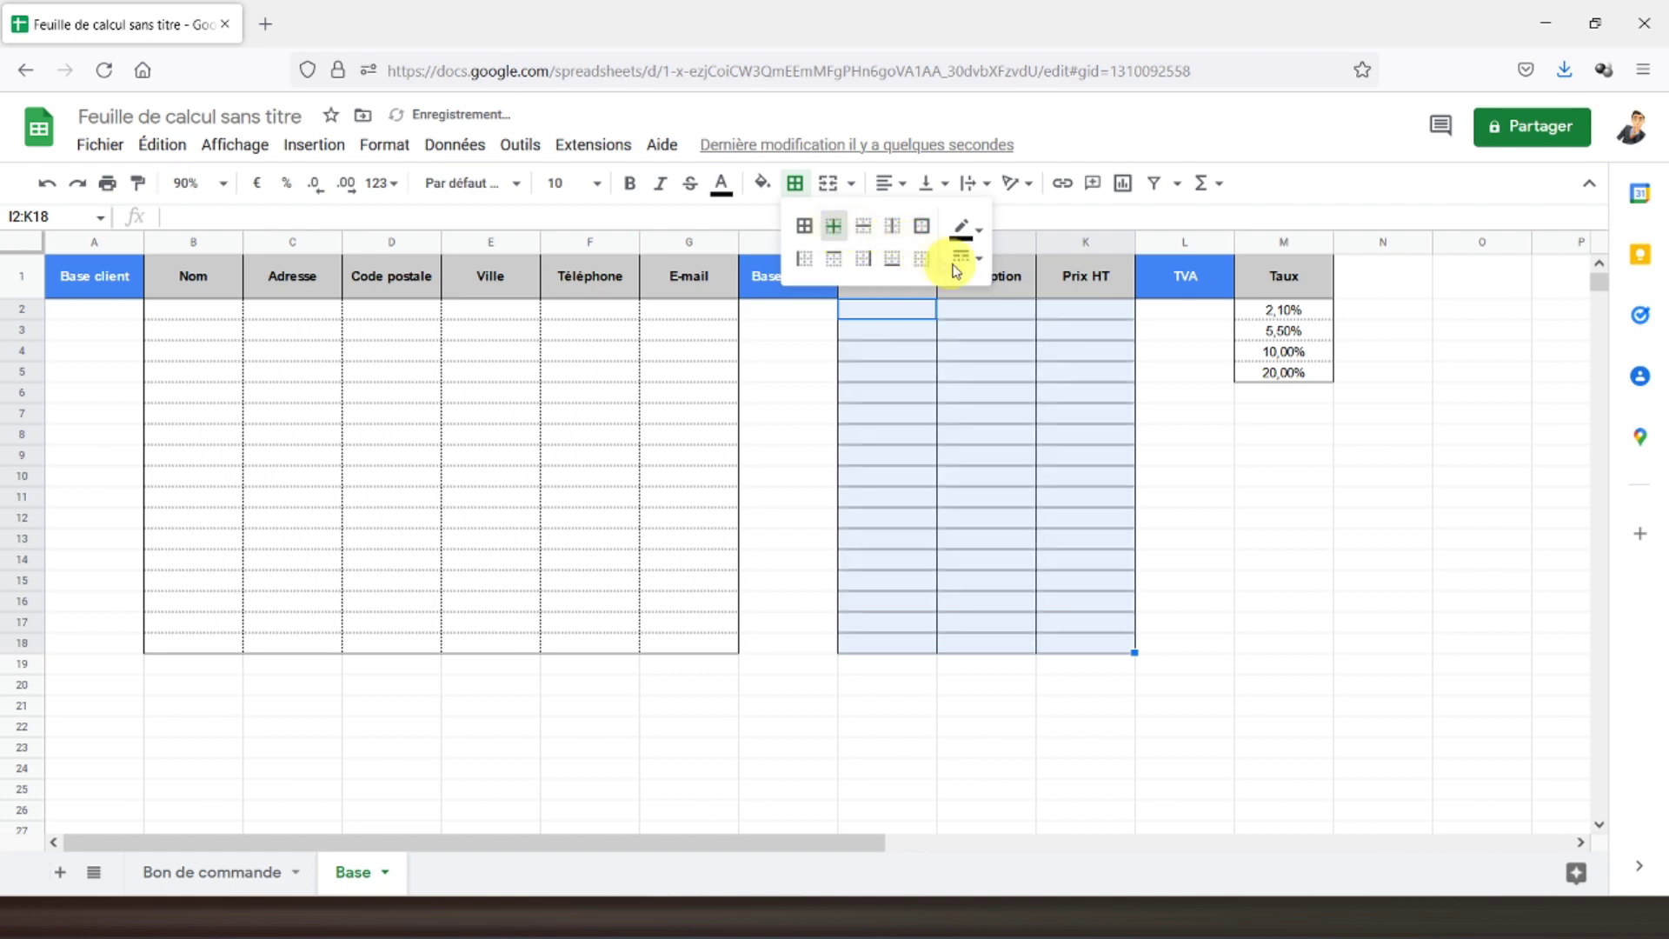
Make the inner border lines of I2:K18 dotted
click(965, 257)
click(1021, 385)
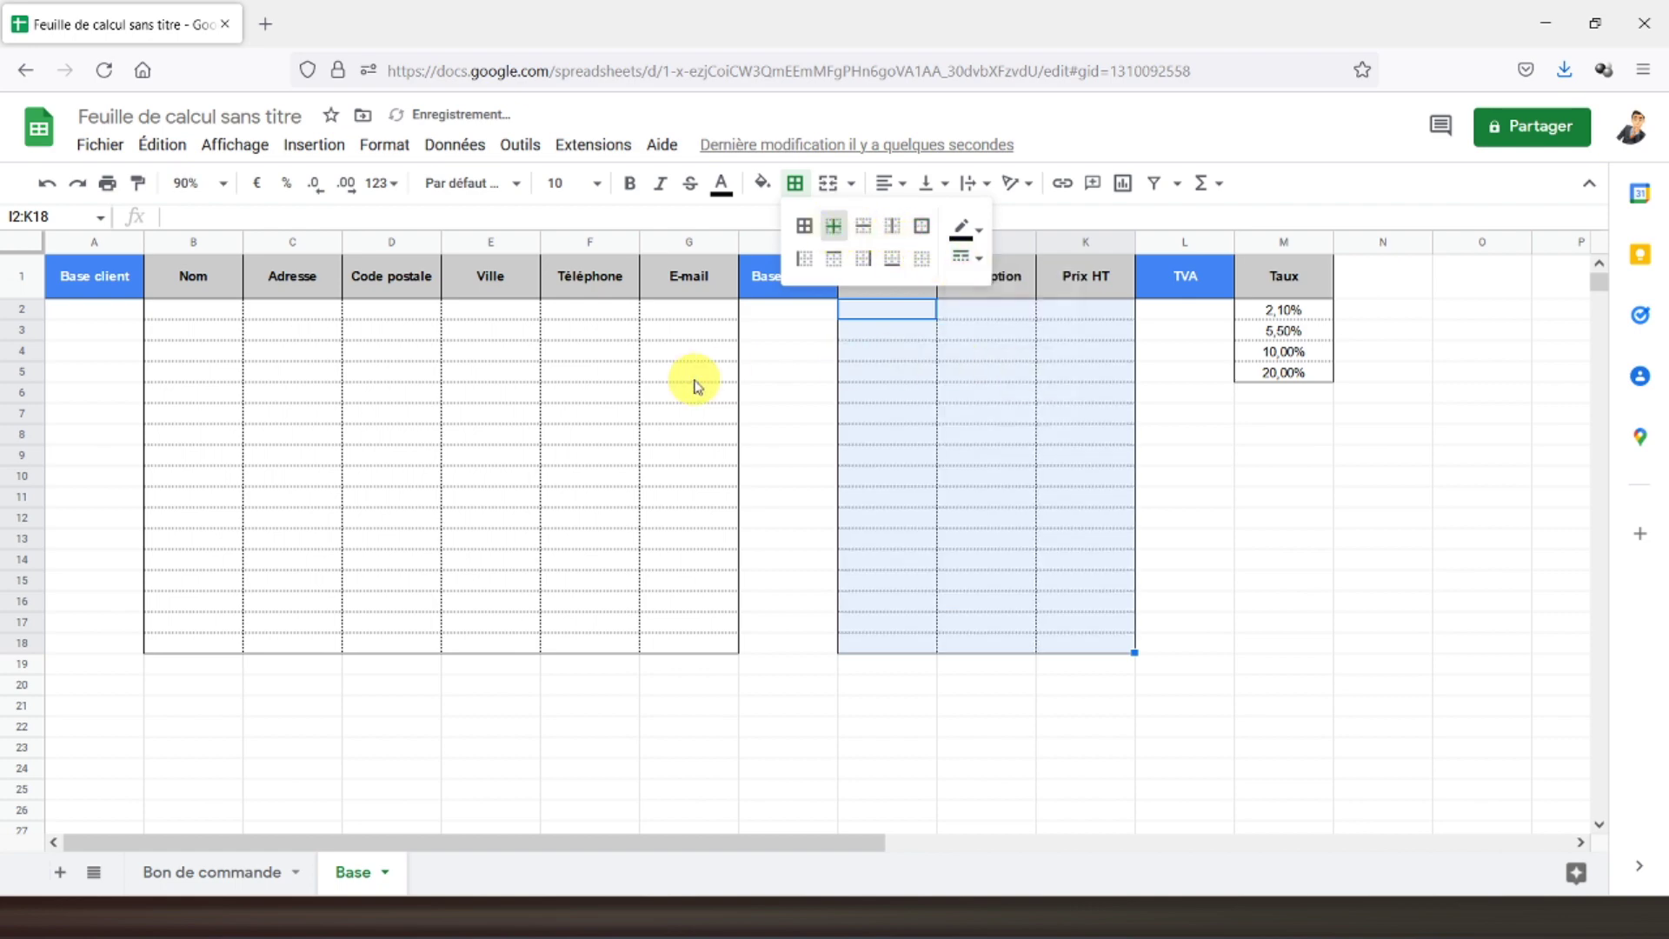
click(688, 372)
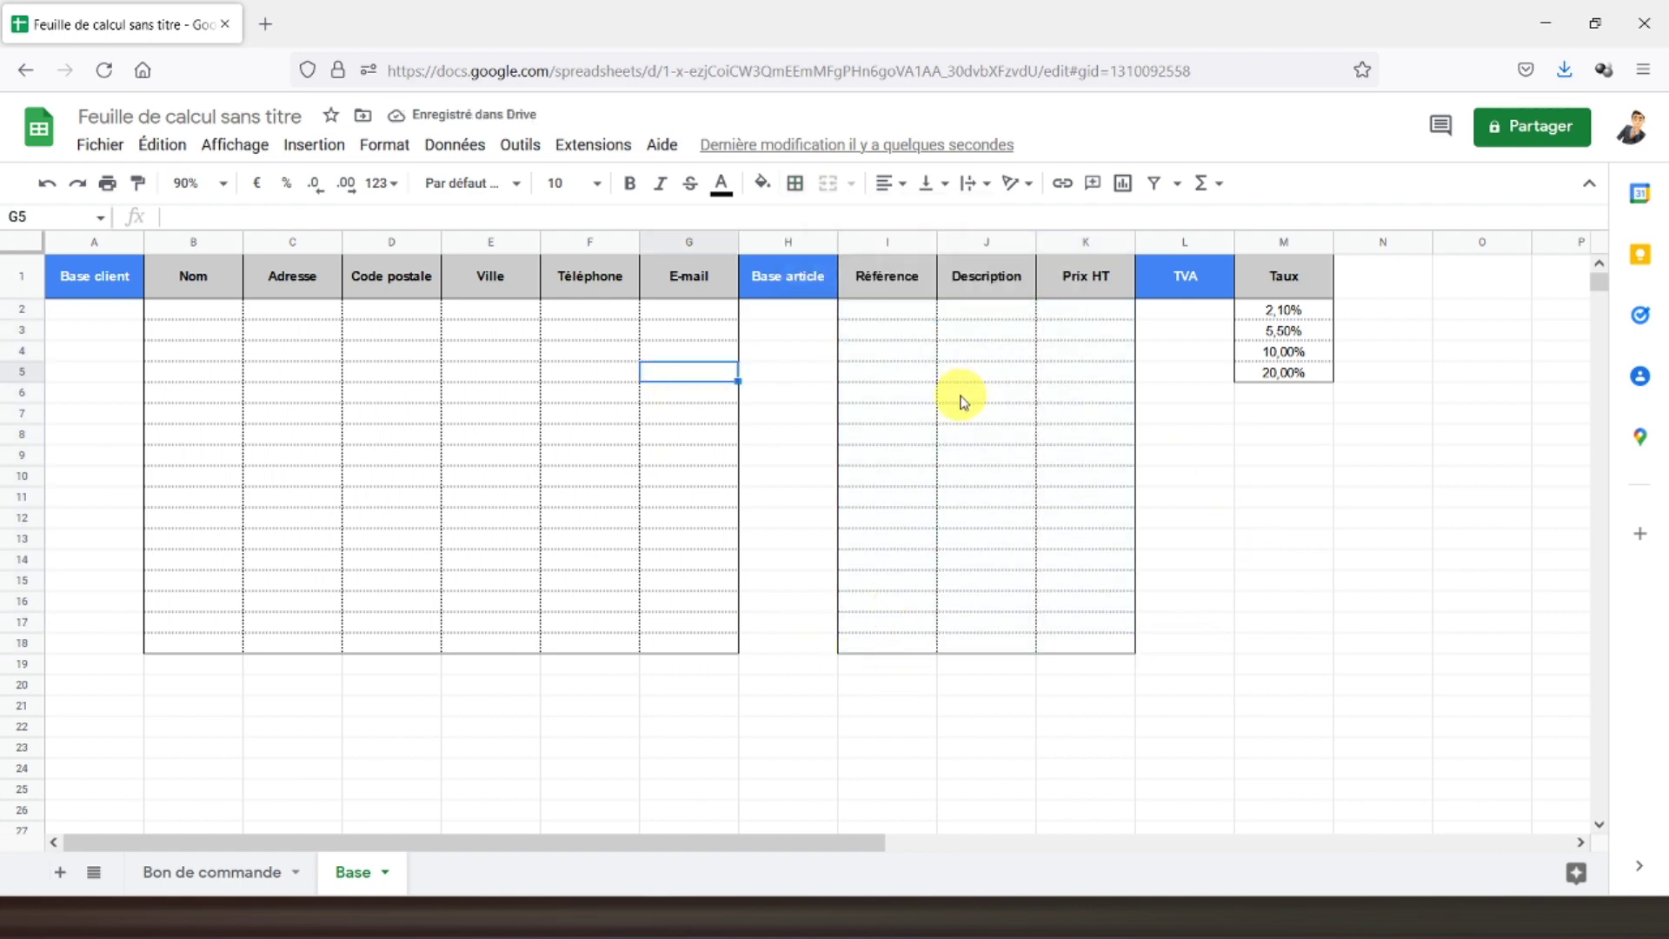
Format the Prix HT cells K2:K18 as euro amounts
click(1087, 312)
drag(1087, 318, 1085, 643)
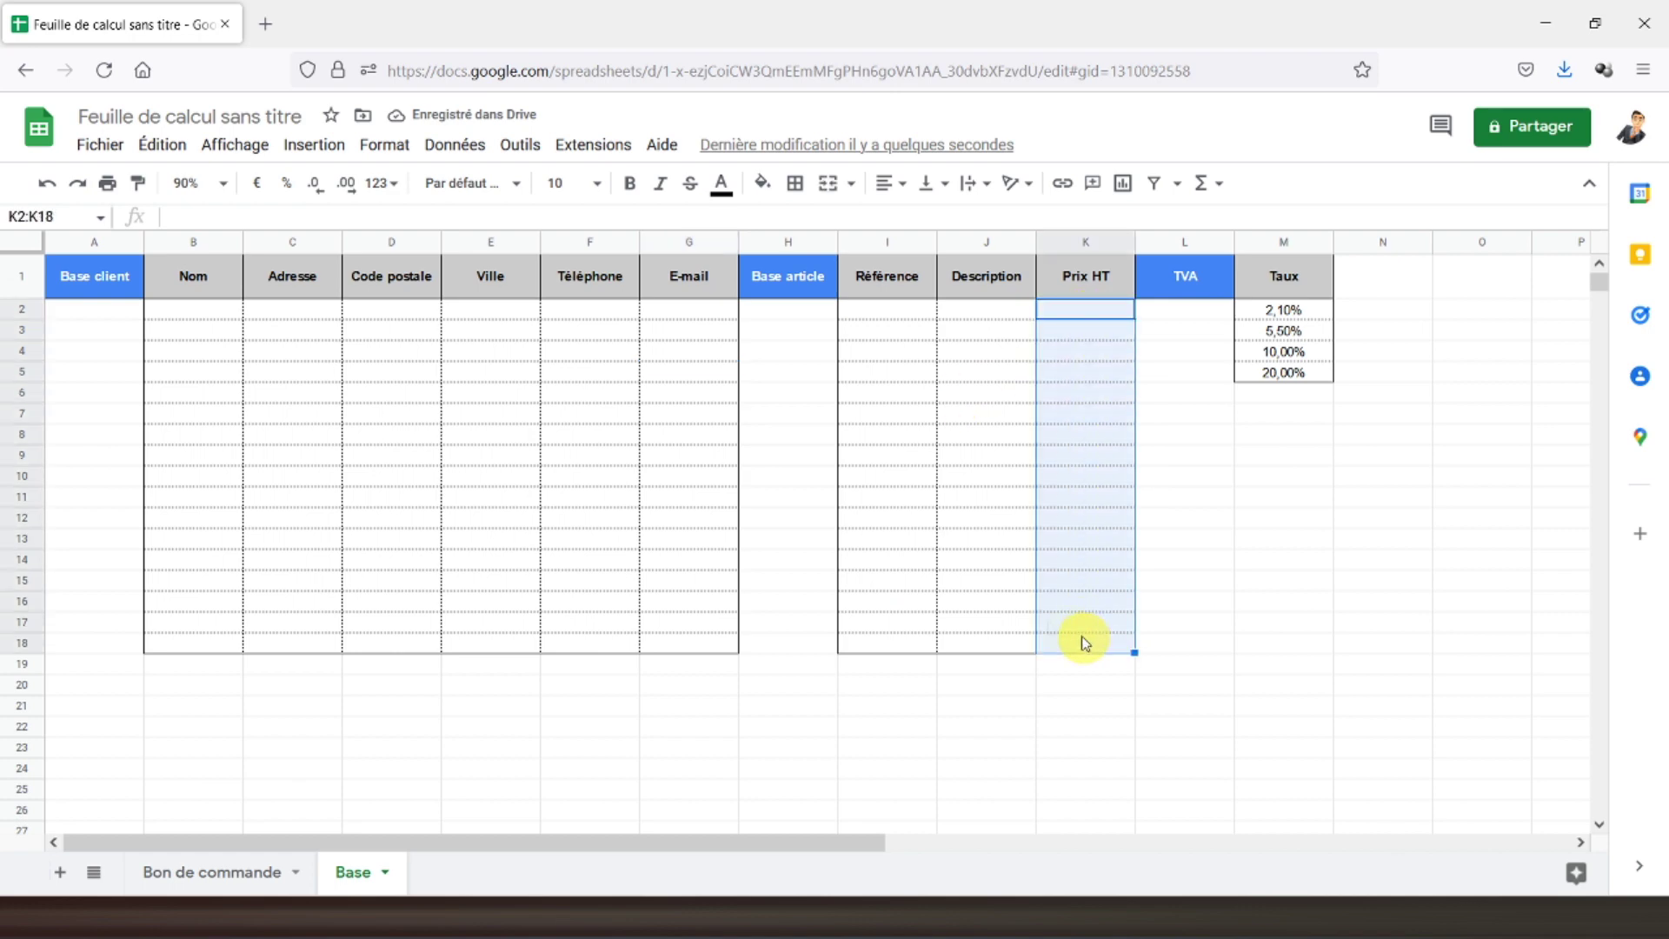
click(258, 186)
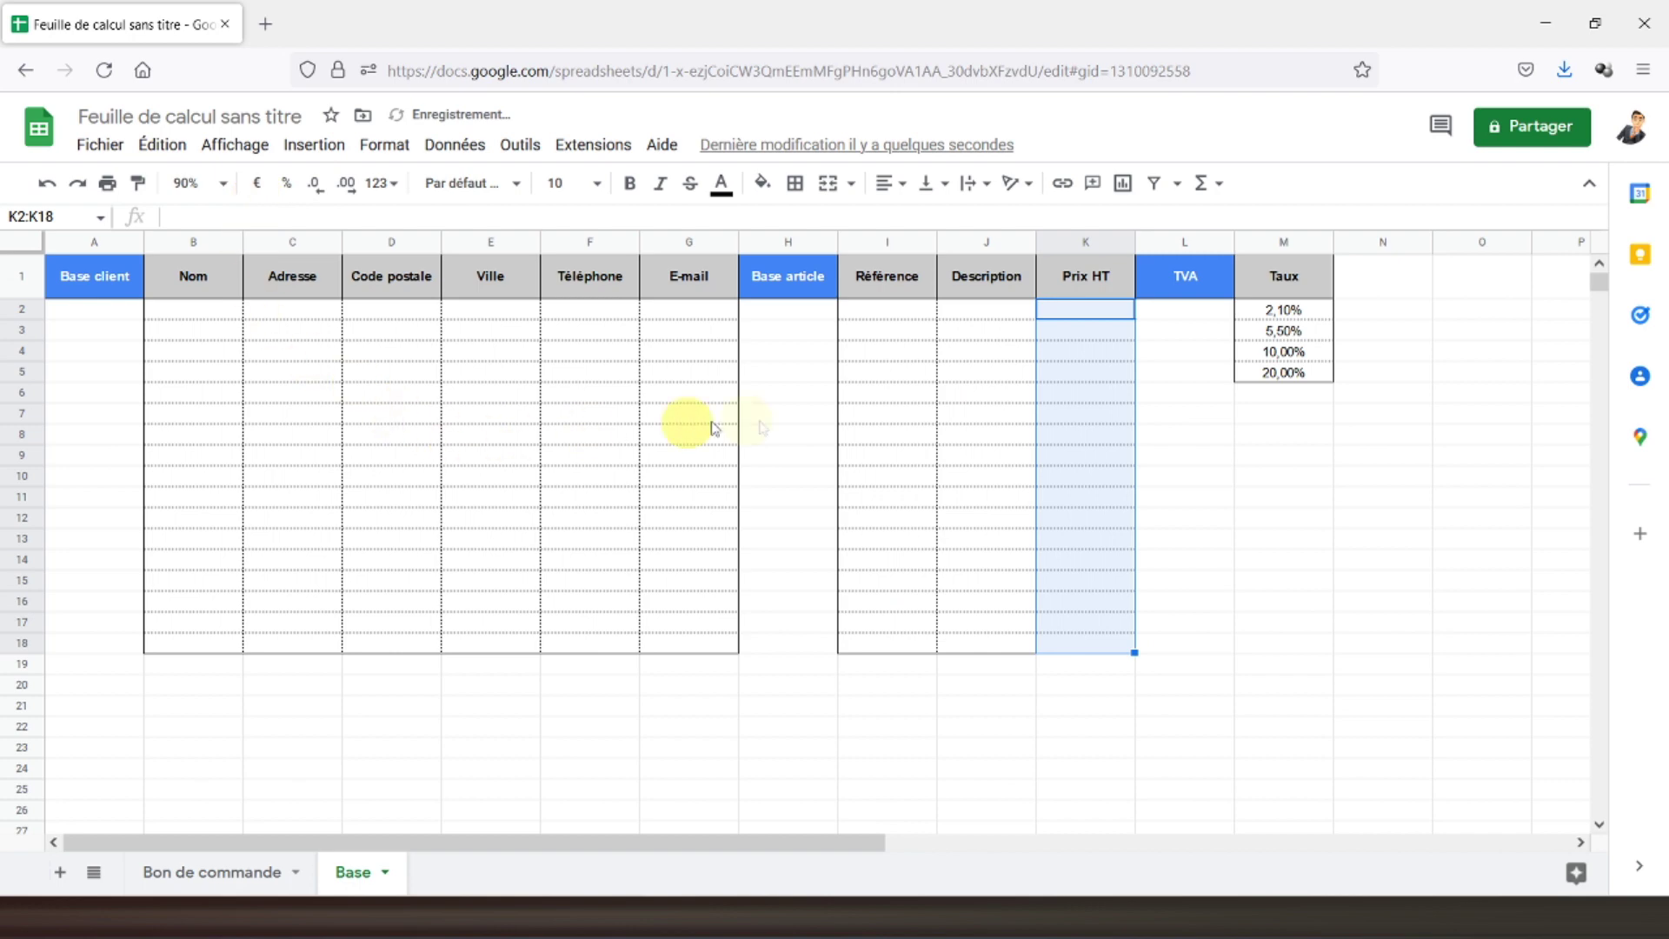
Centre the table body B2:K18 both horizontally and vertically
drag(168, 311, 1044, 648)
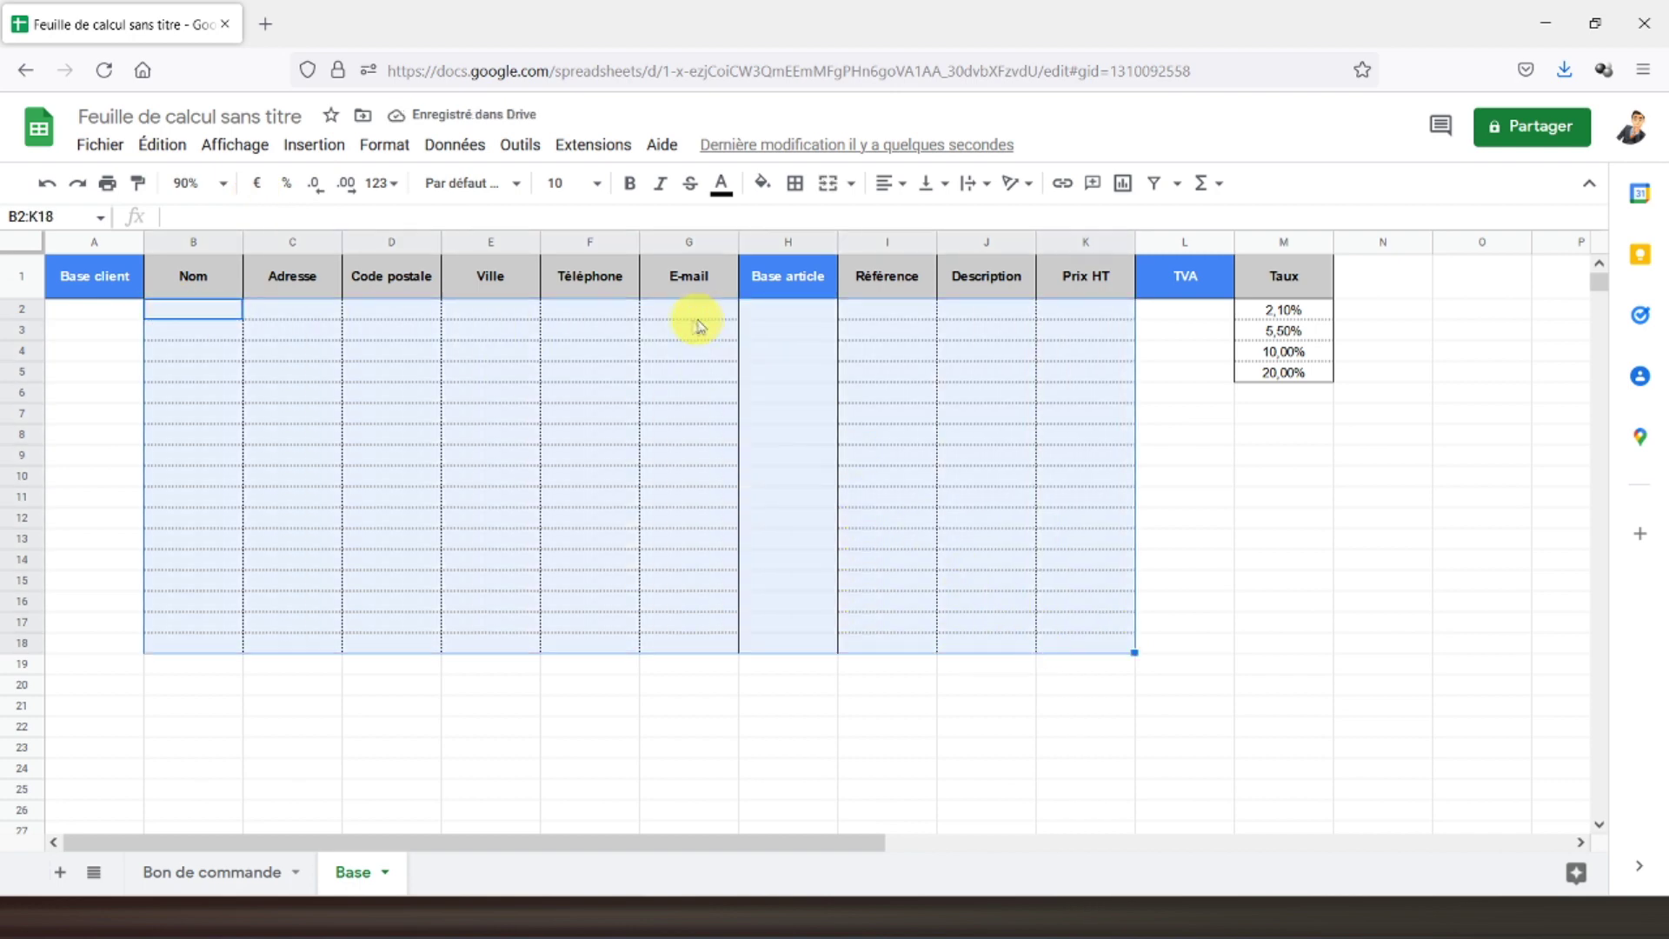
click(891, 182)
click(910, 215)
click(939, 184)
click(943, 218)
click(96, 291)
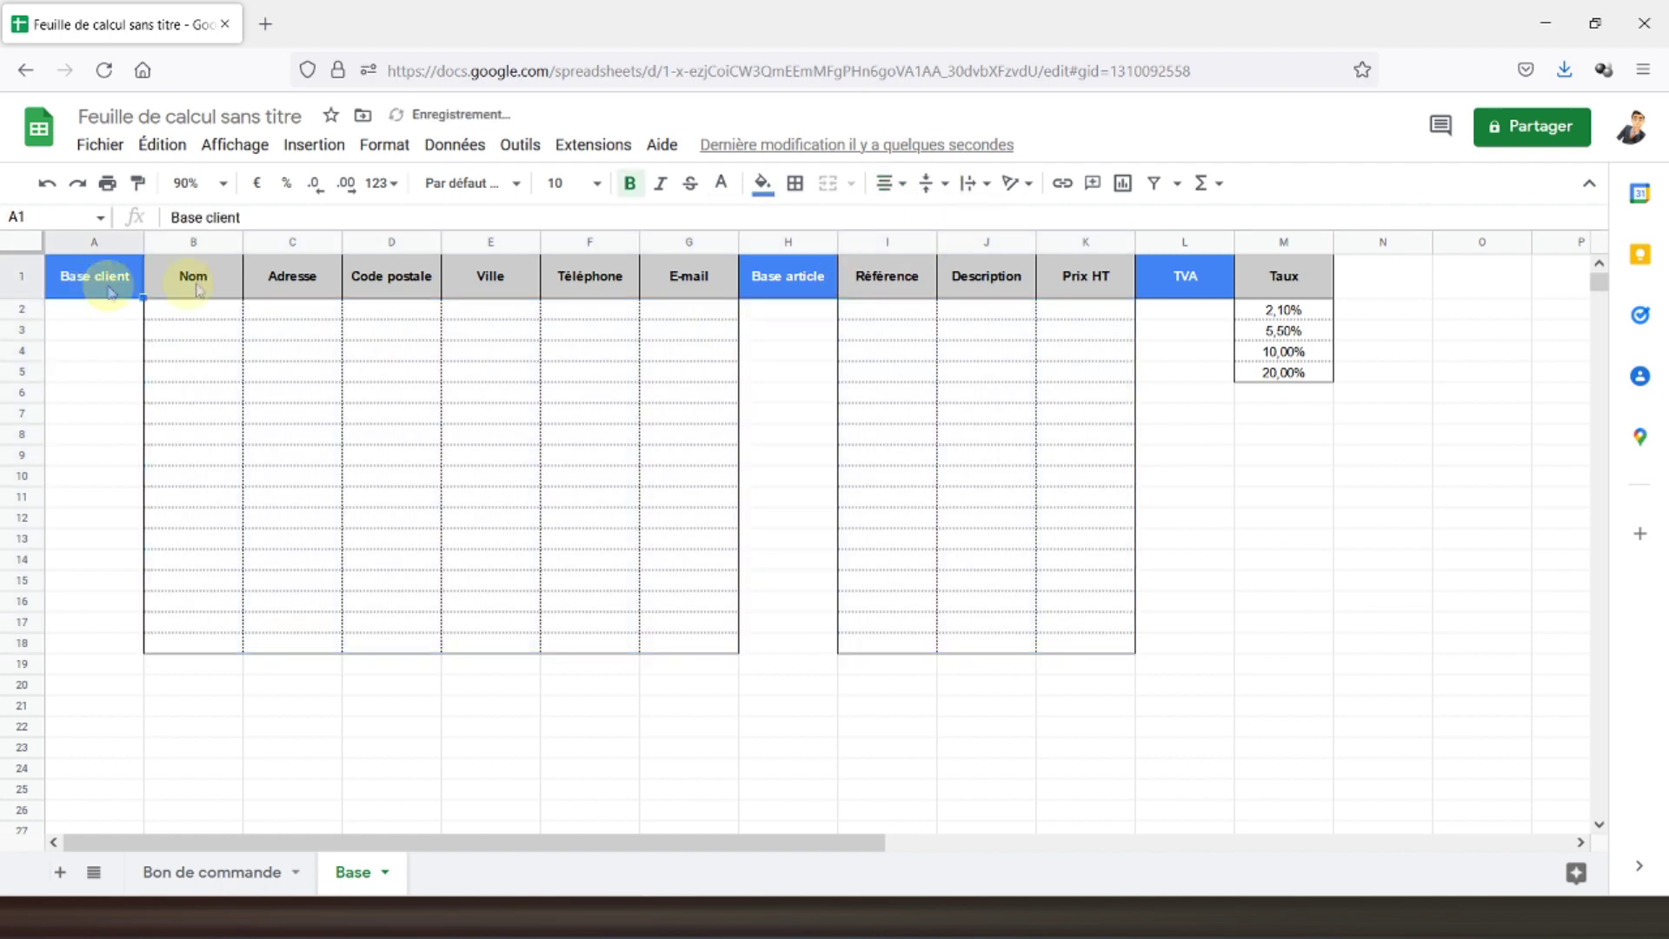
click(234, 144)
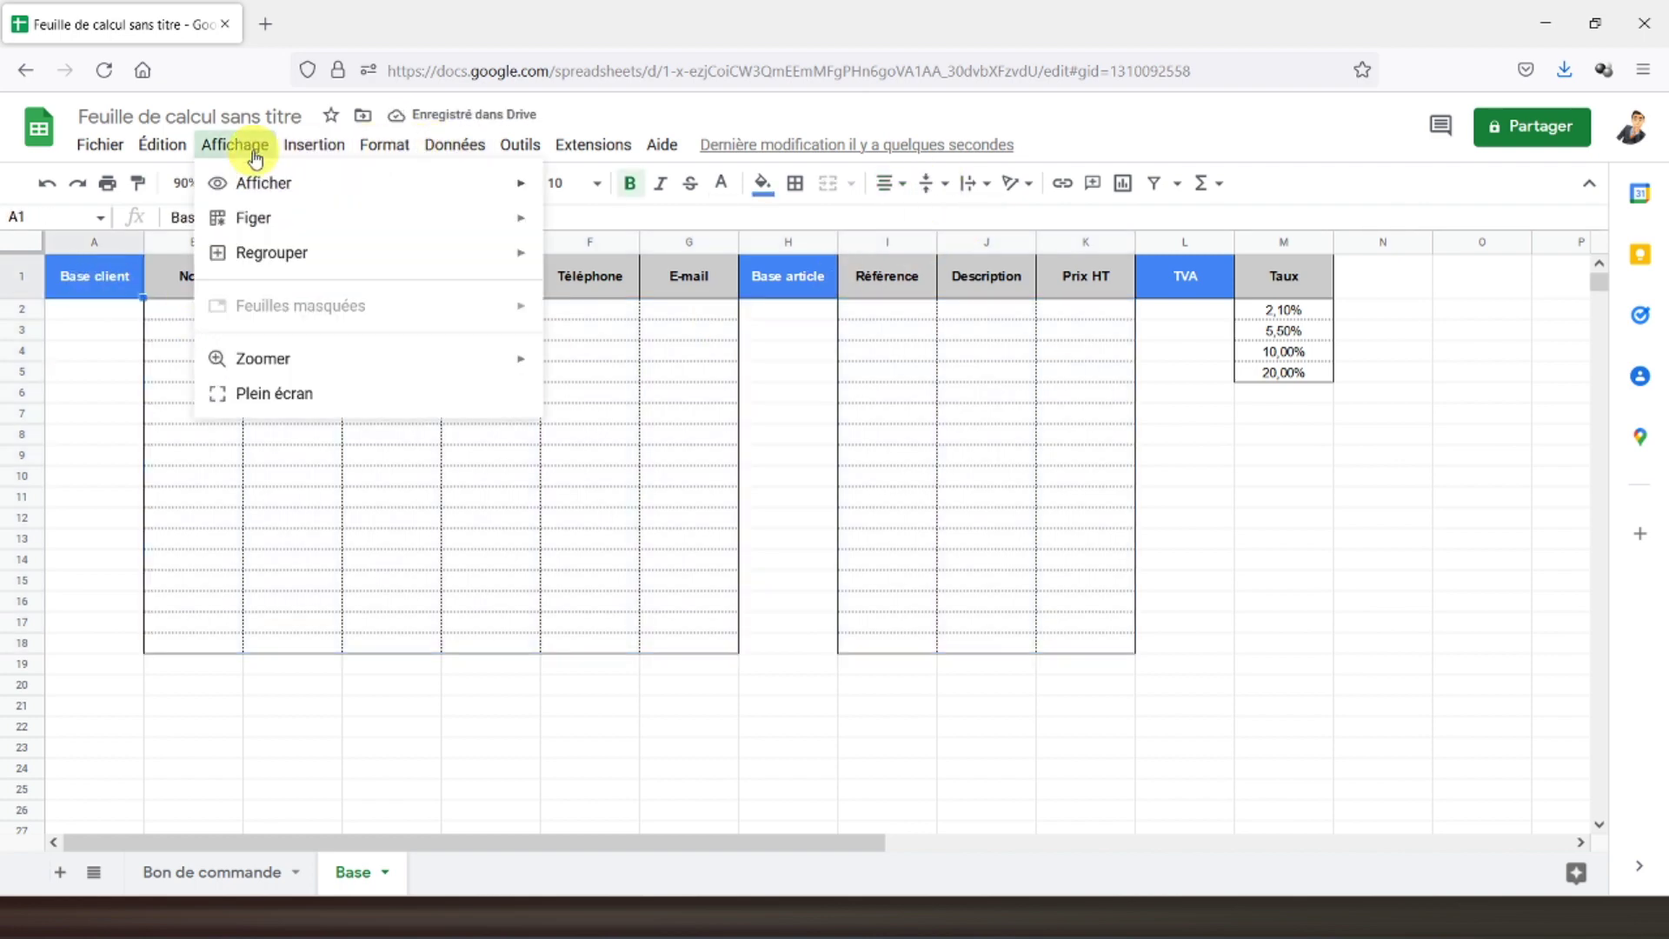
mouse_move(263, 183)
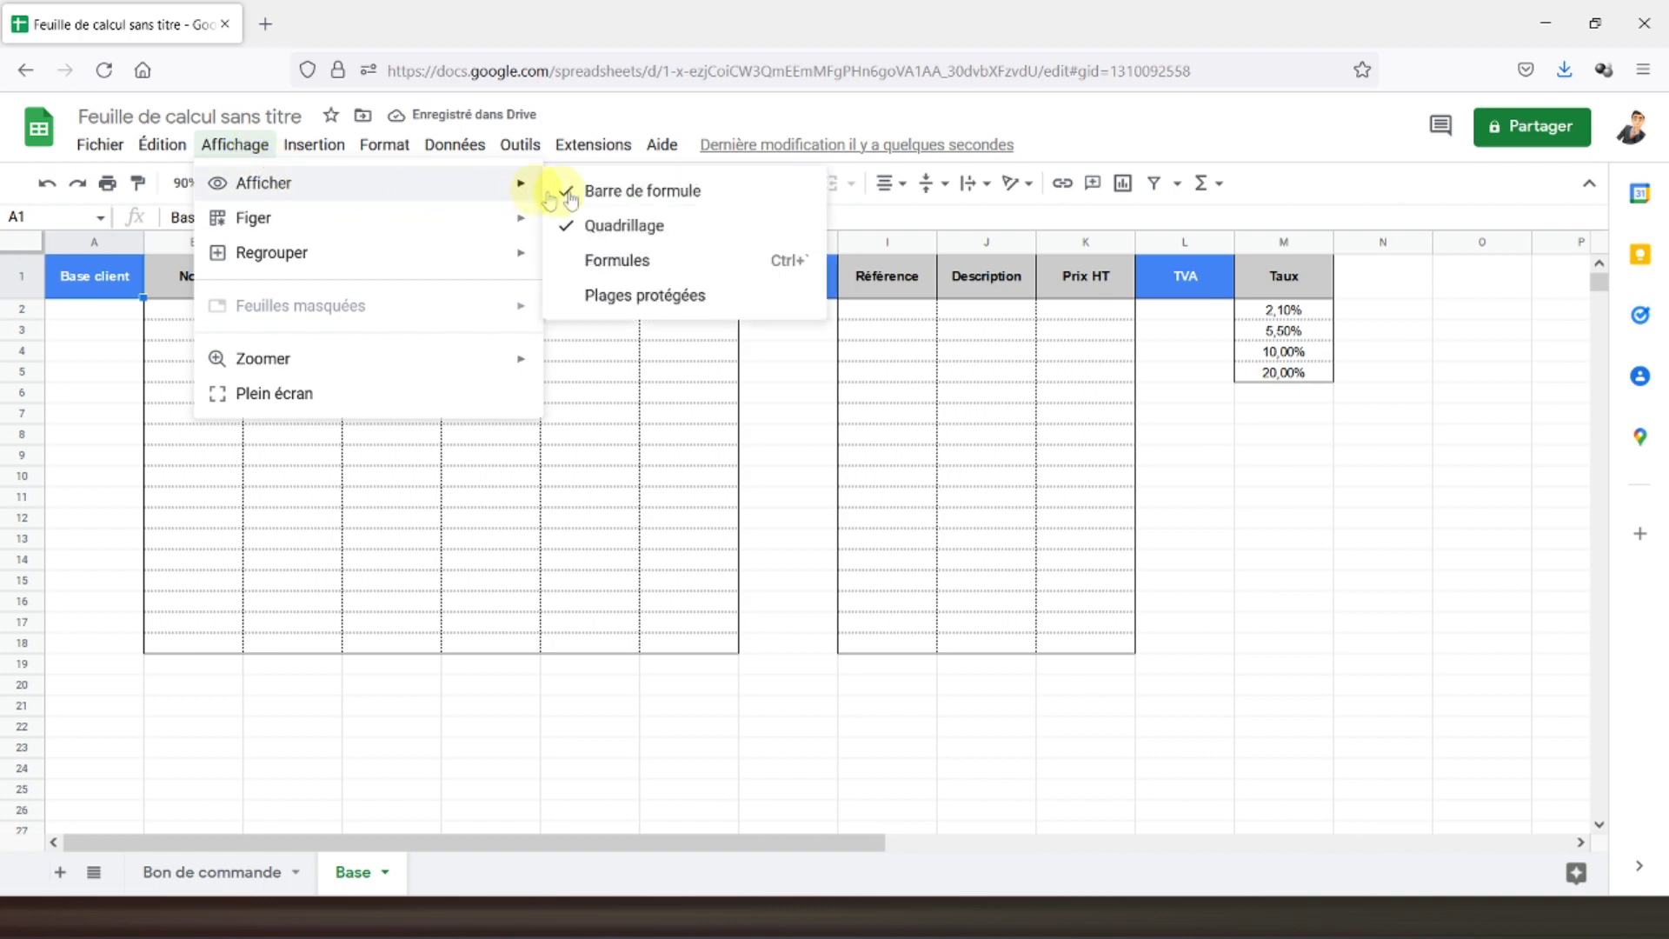
Hide gridlines on the Base sheet and freeze its first row
click(608, 224)
click(133, 313)
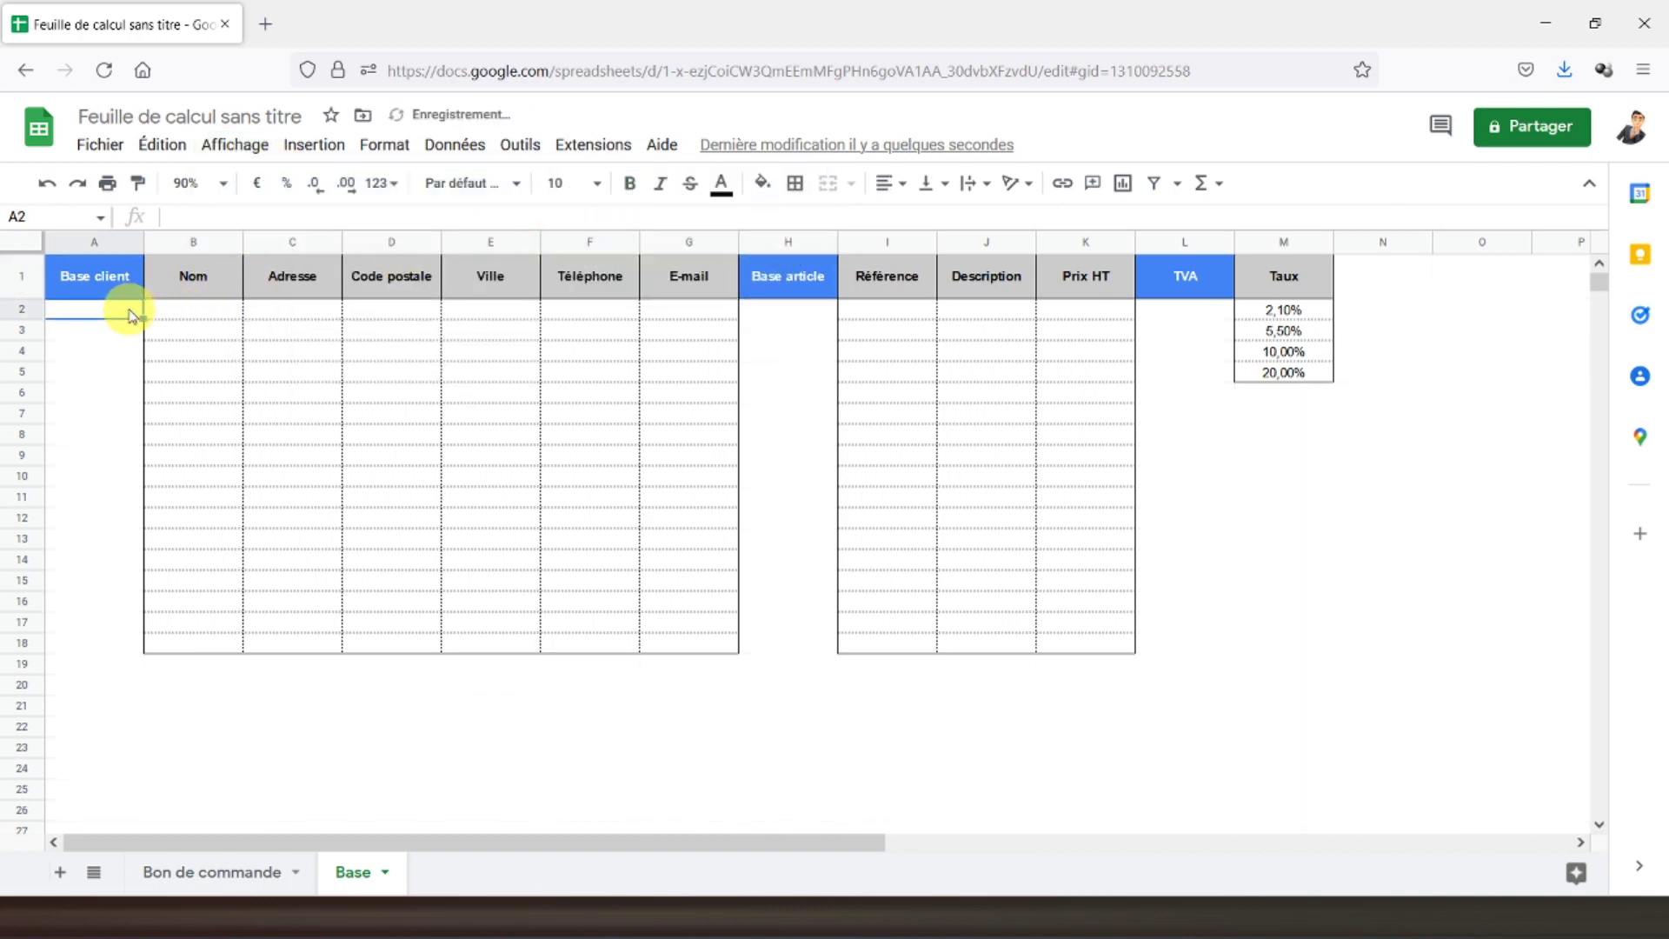
click(253, 150)
mouse_move(254, 217)
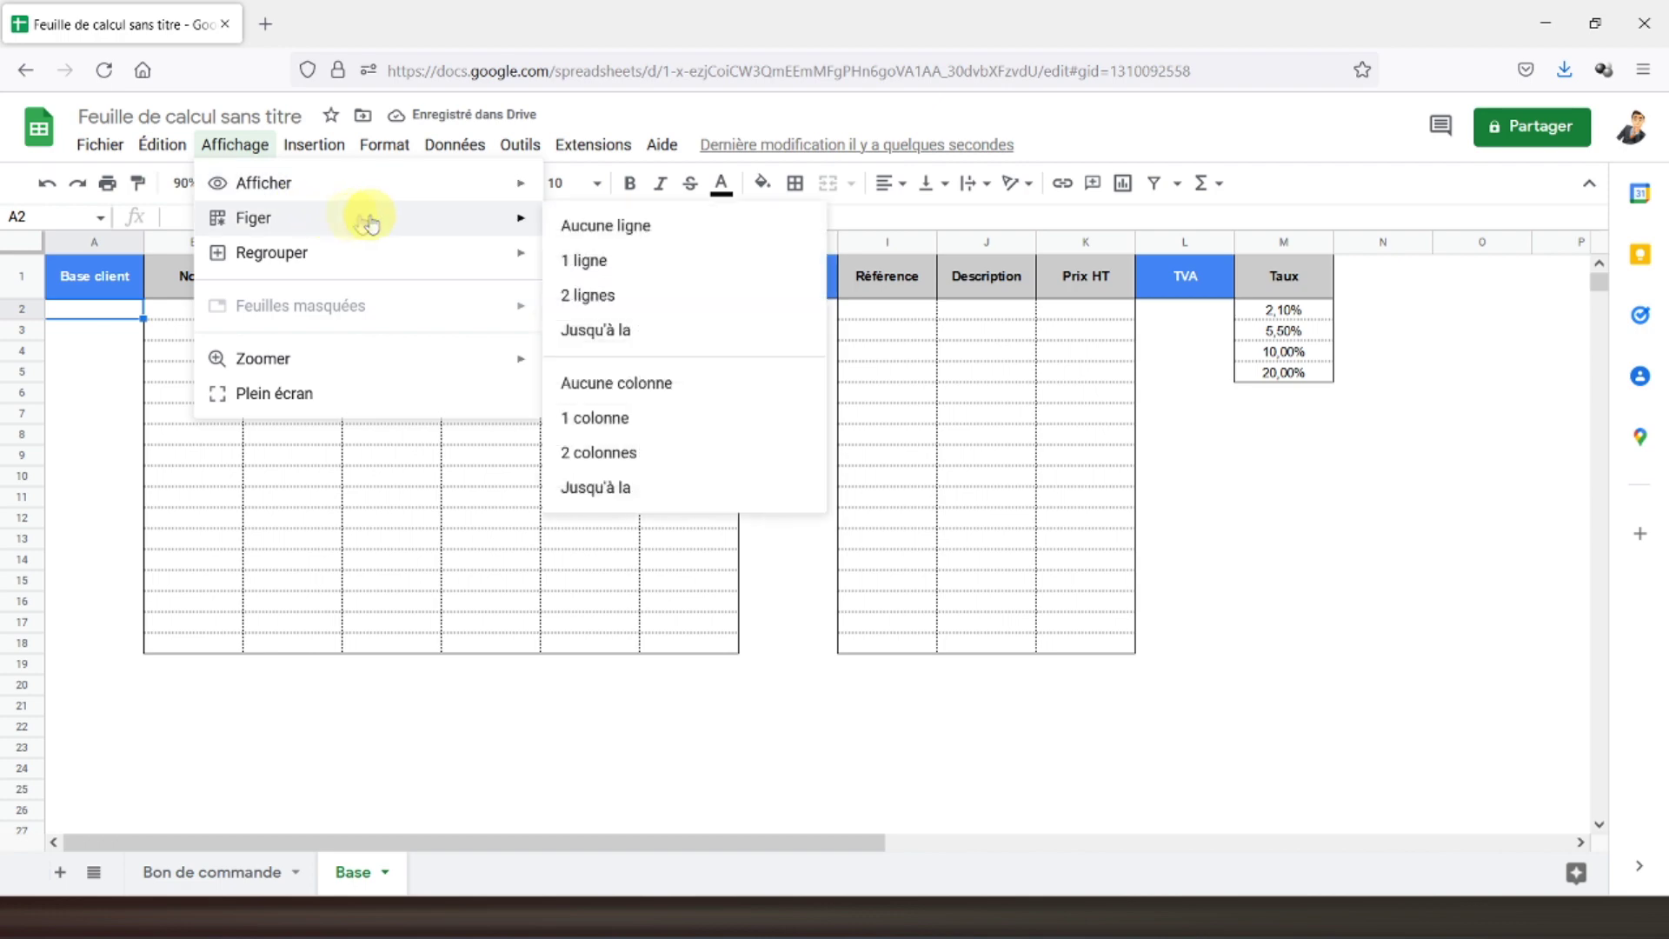
click(603, 262)
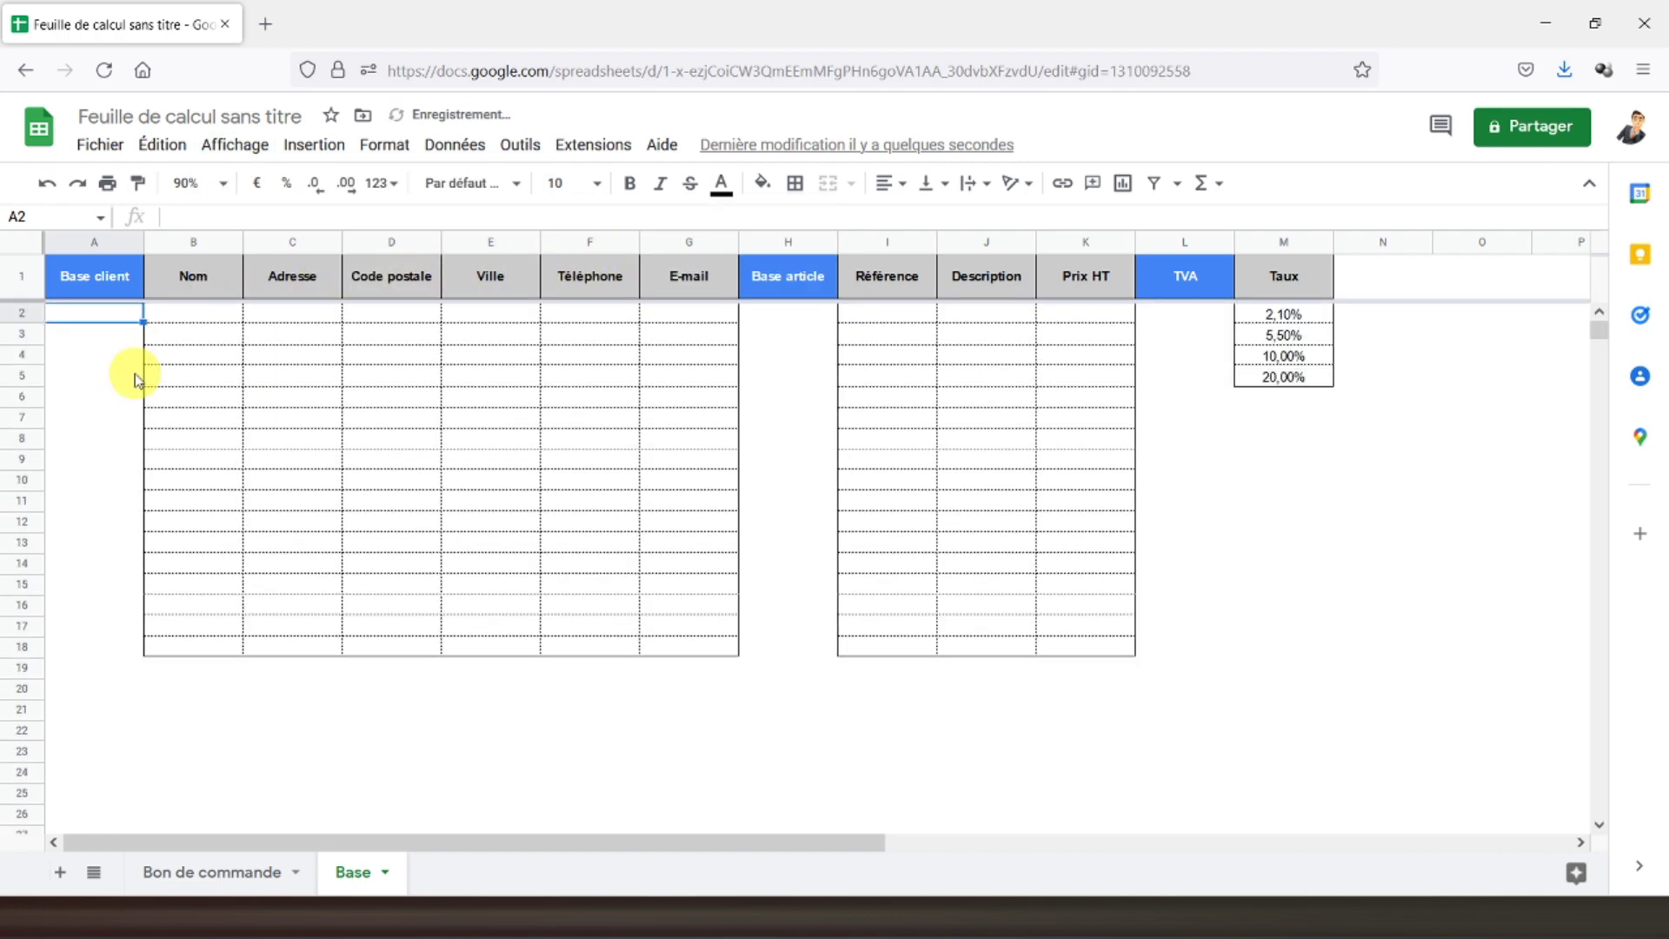
click(117, 277)
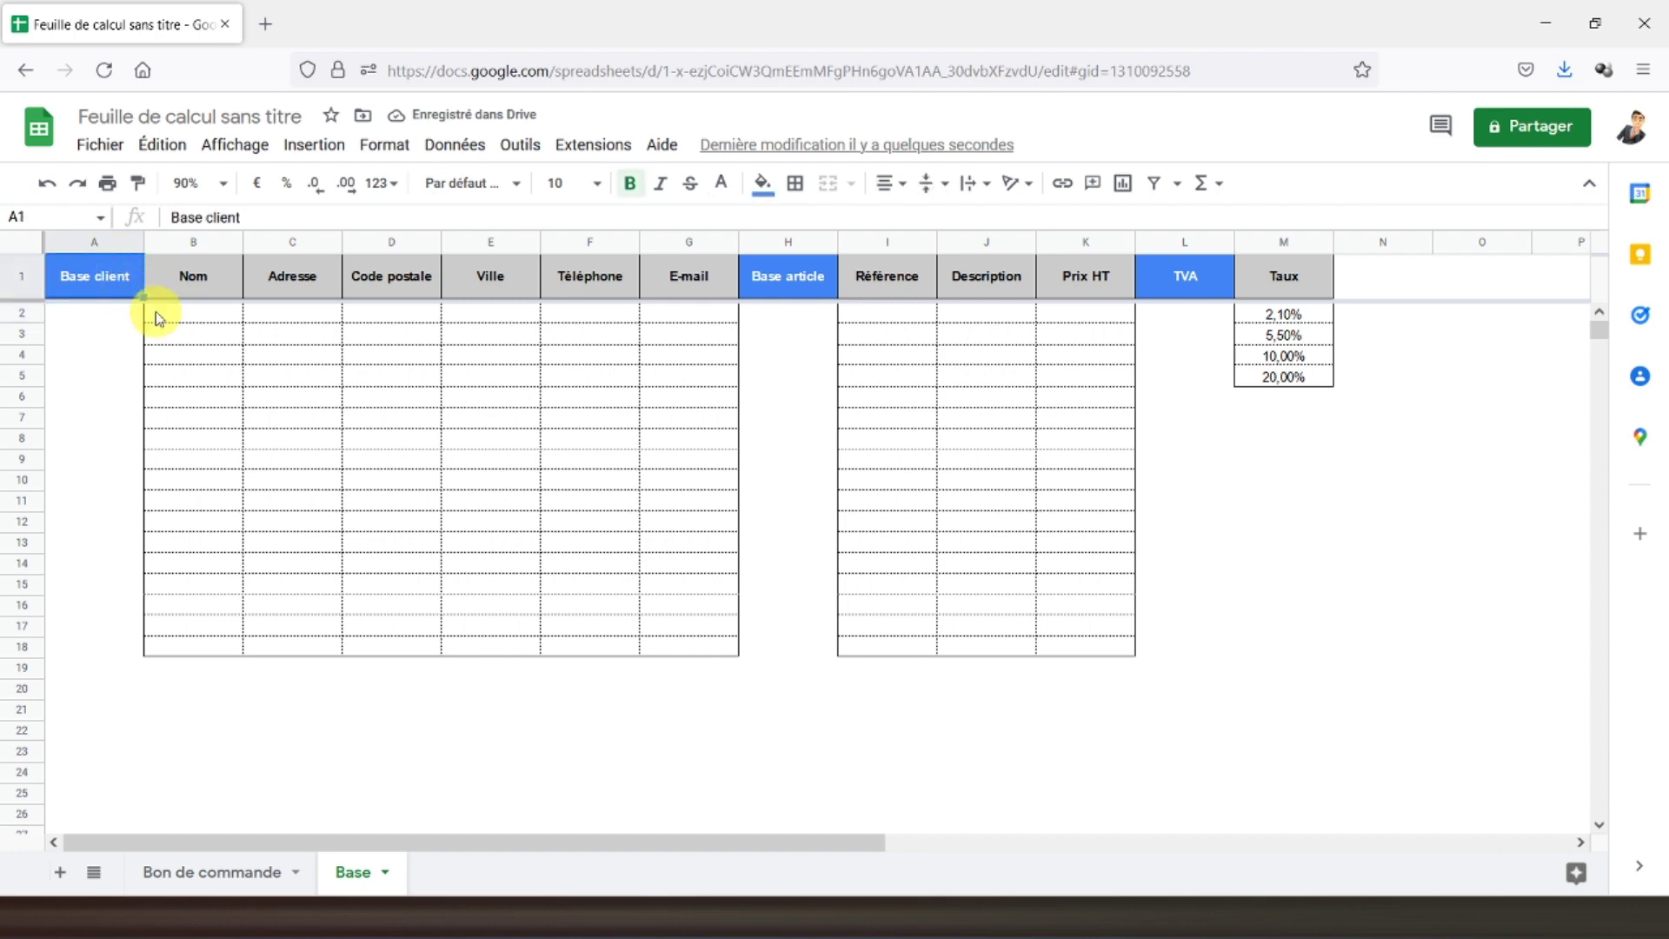
click(231, 872)
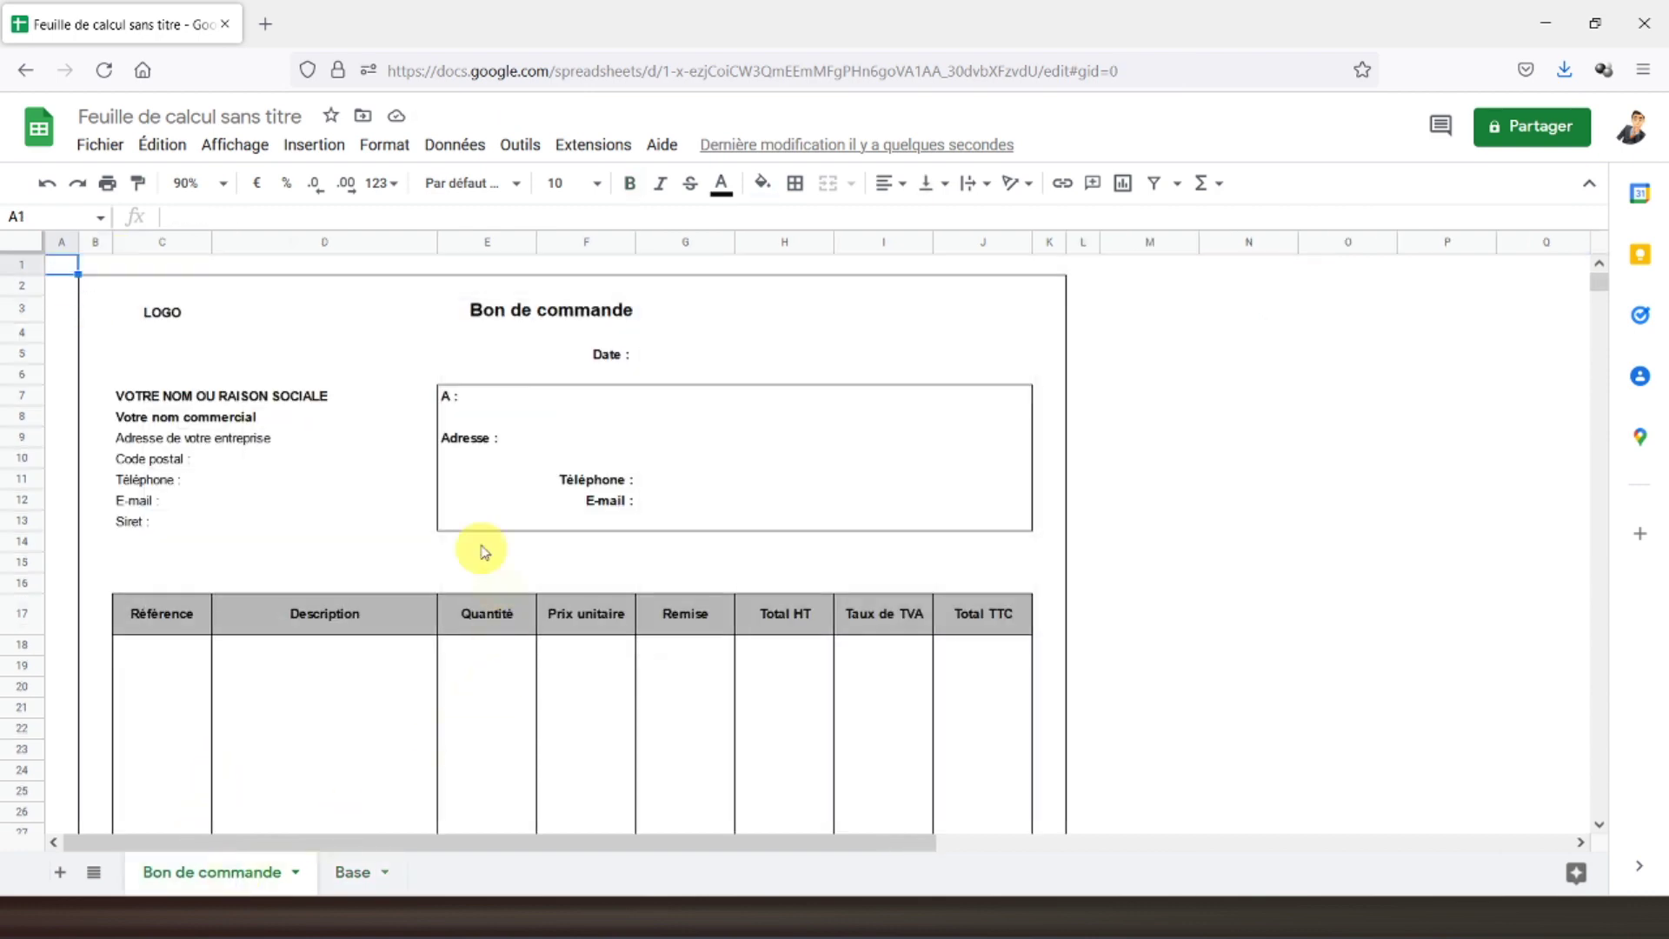
Add a third sheet and rename it 'Historique'
click(60, 872)
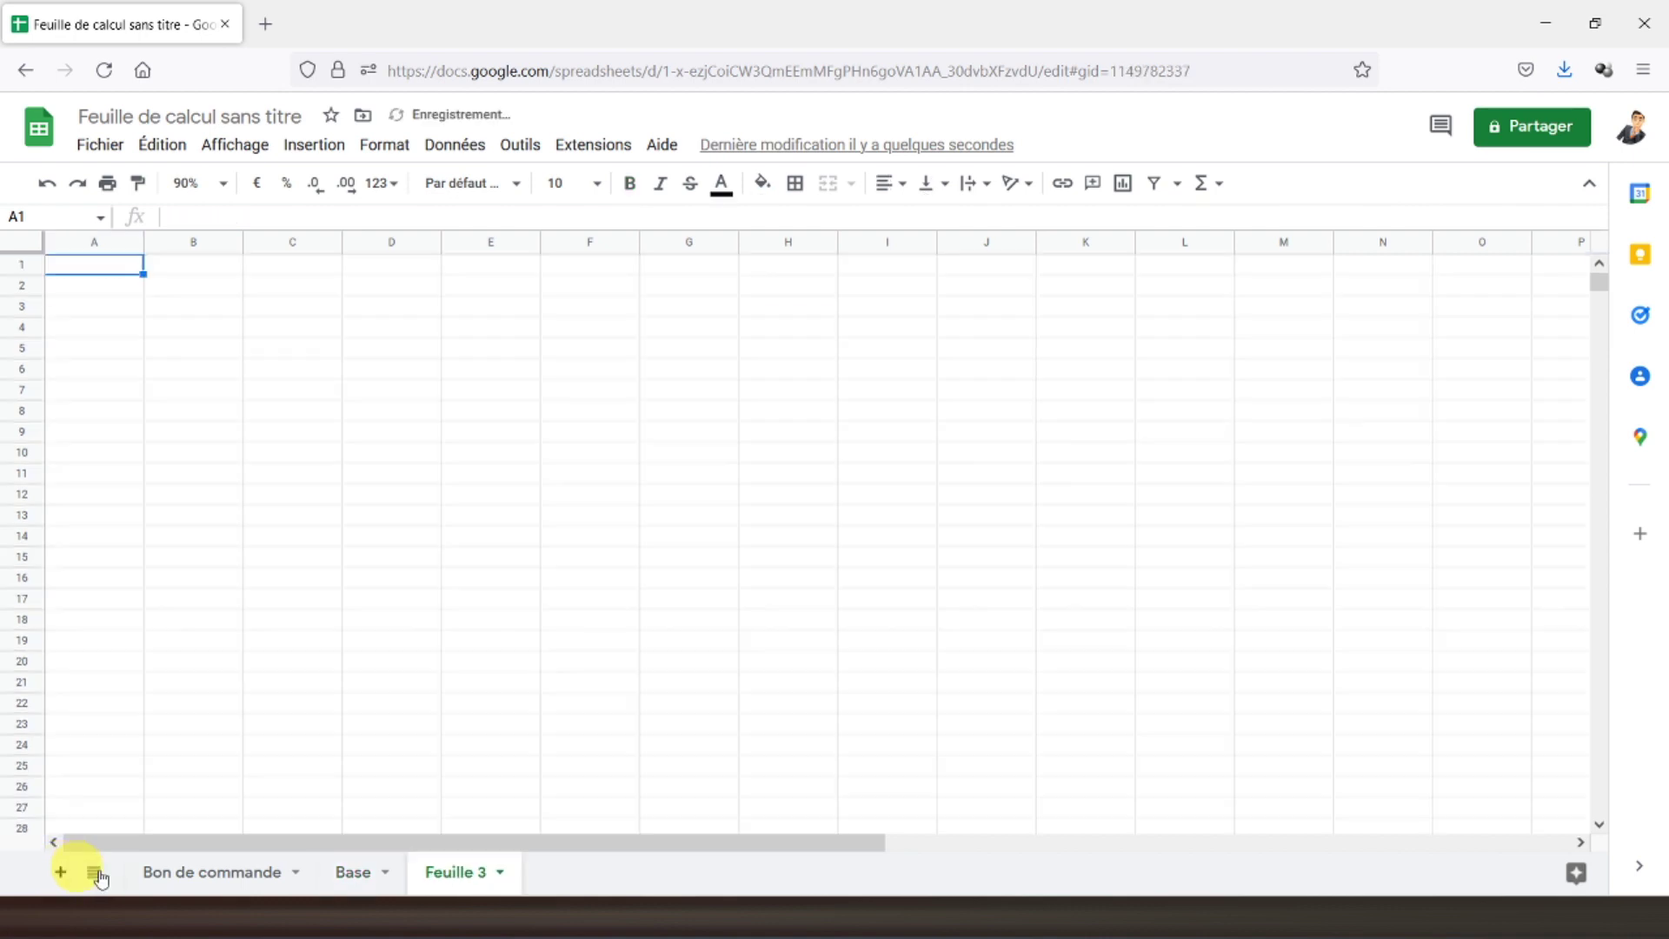
double_click(452, 872)
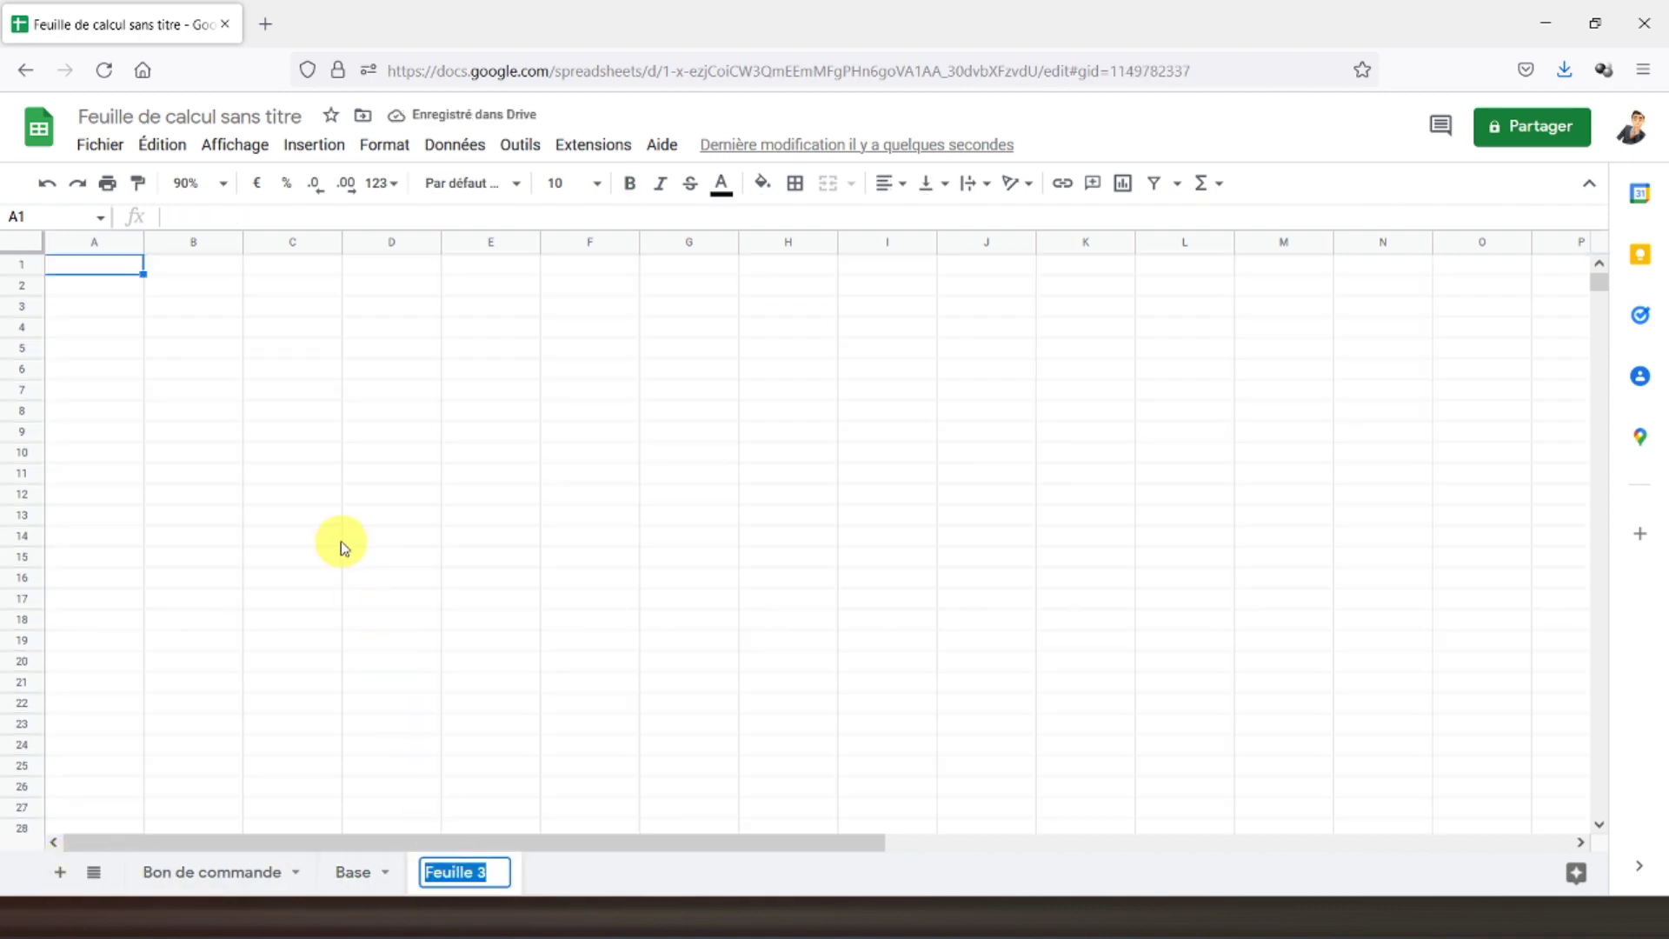
text(Historique)
key(Return)
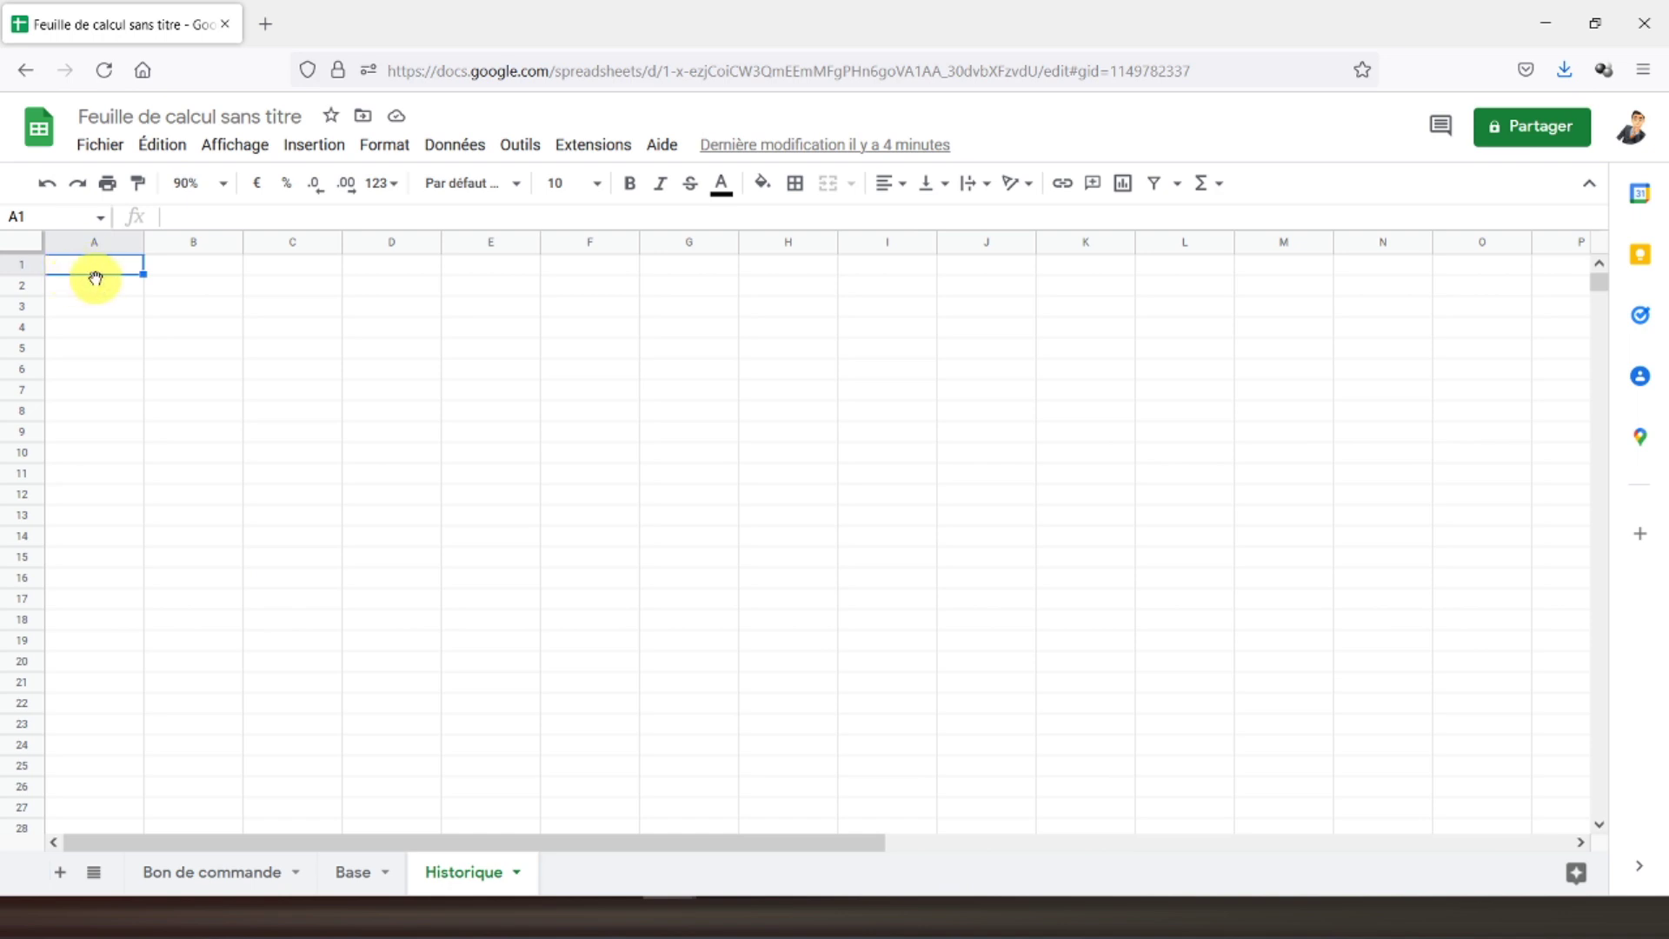
Enter Date, Numéro BC, Client, Référence, Description, Quantités, Prix TTC down A1:A7
text(Date)
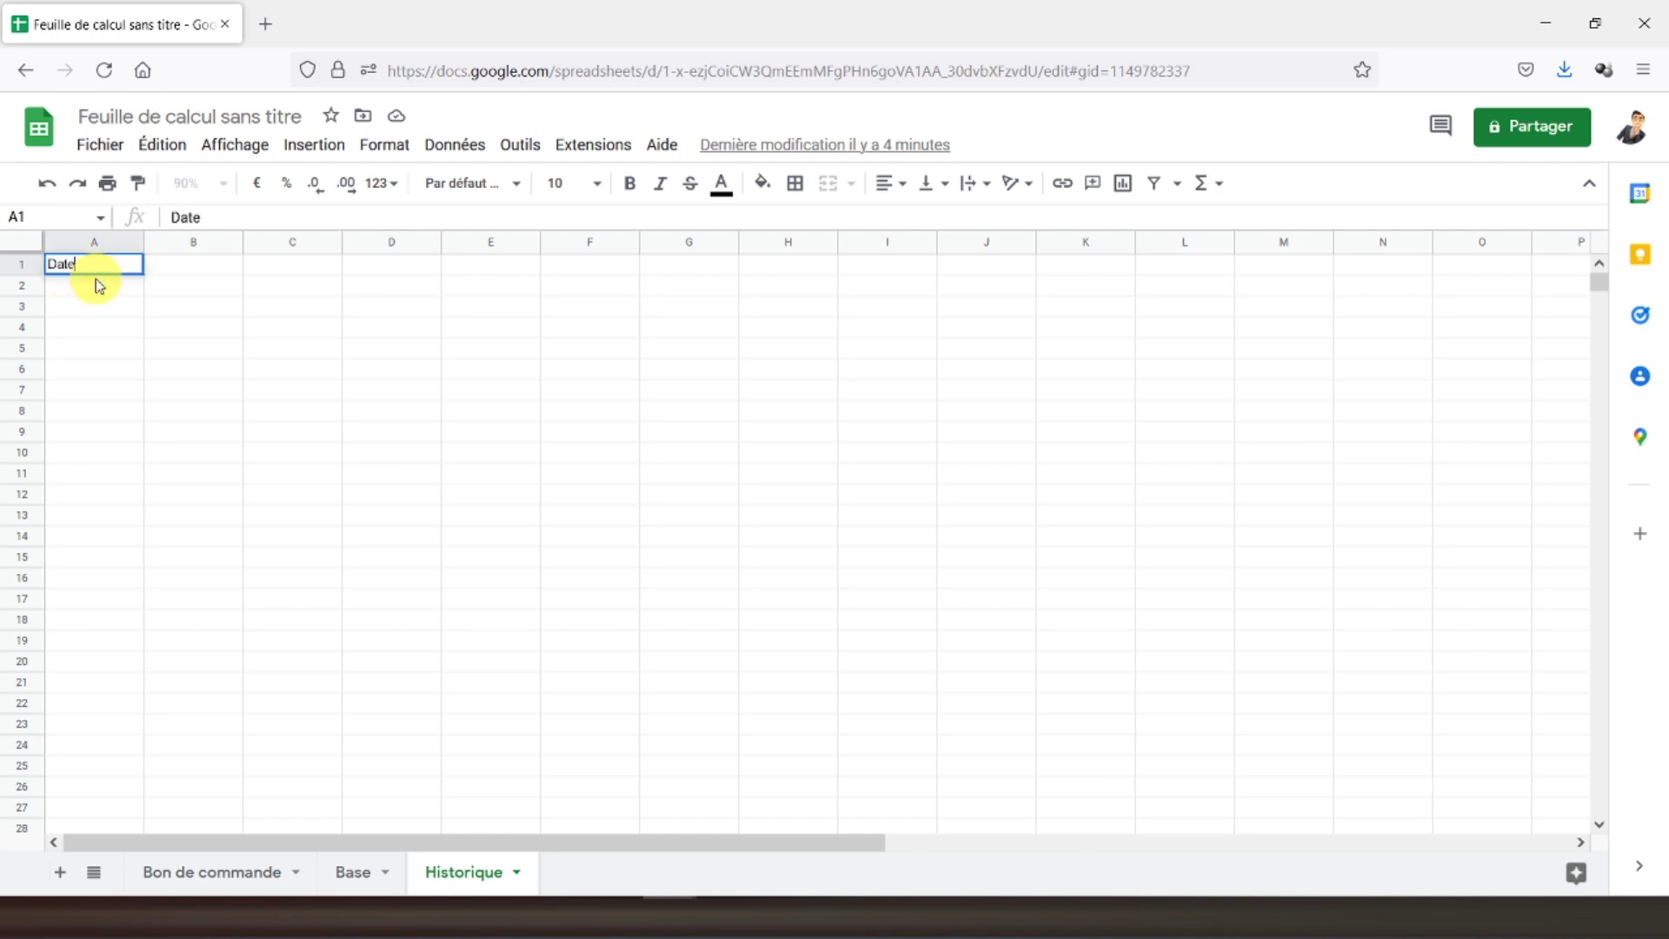
key(Return)
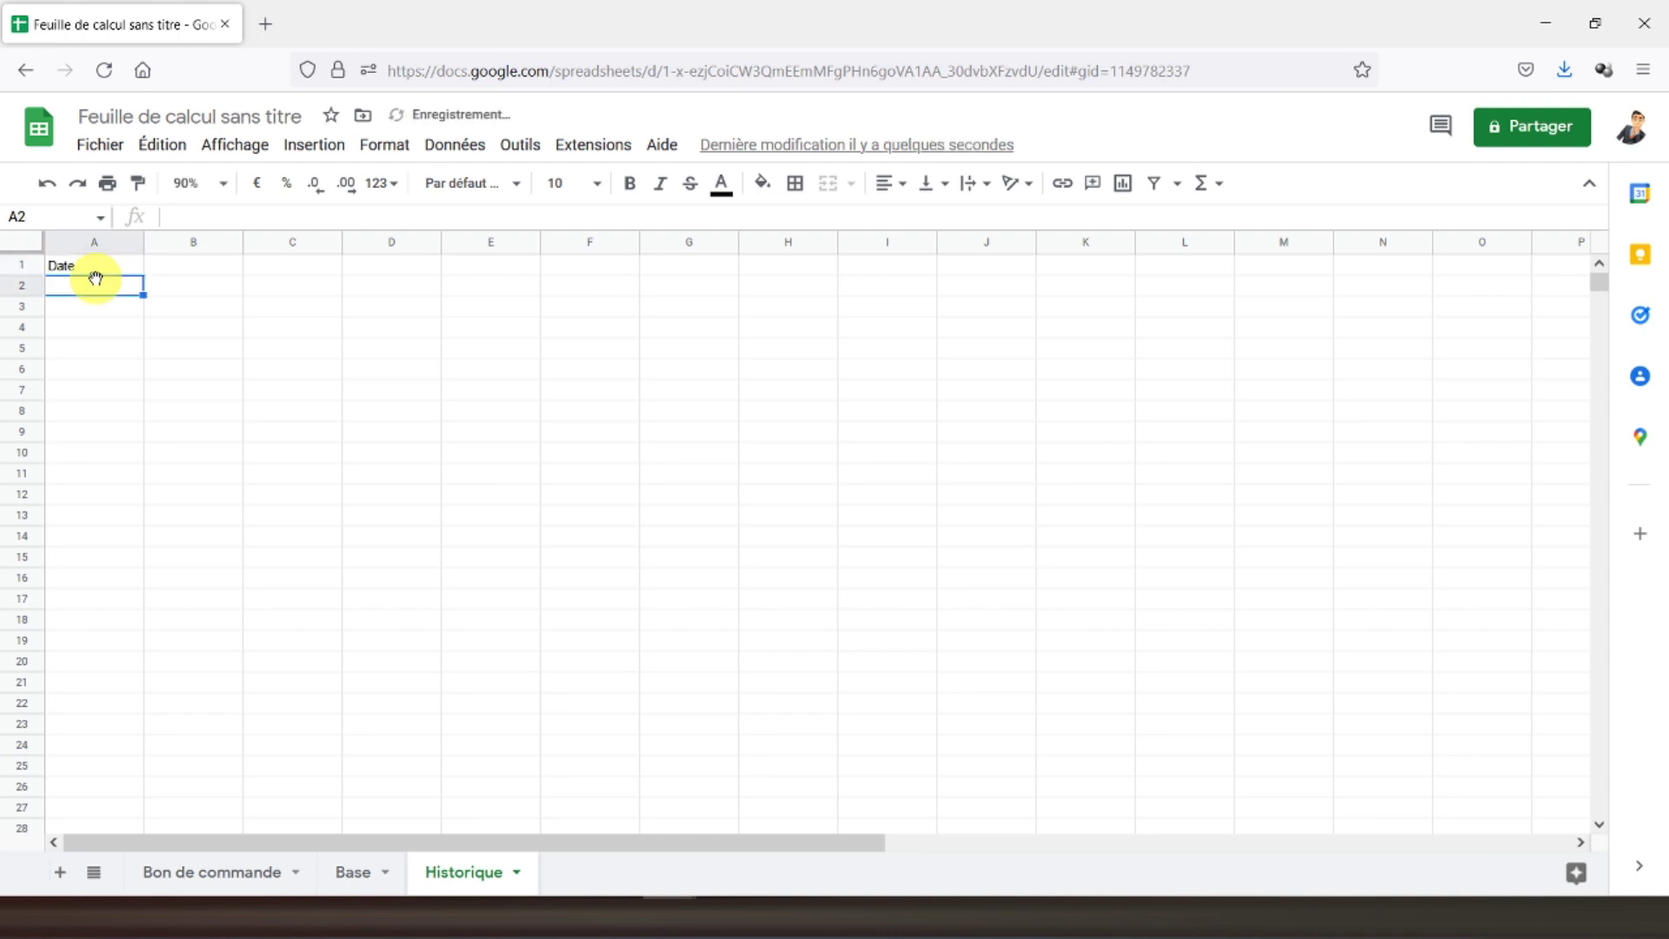
text(Numéro BC)
key(Return)
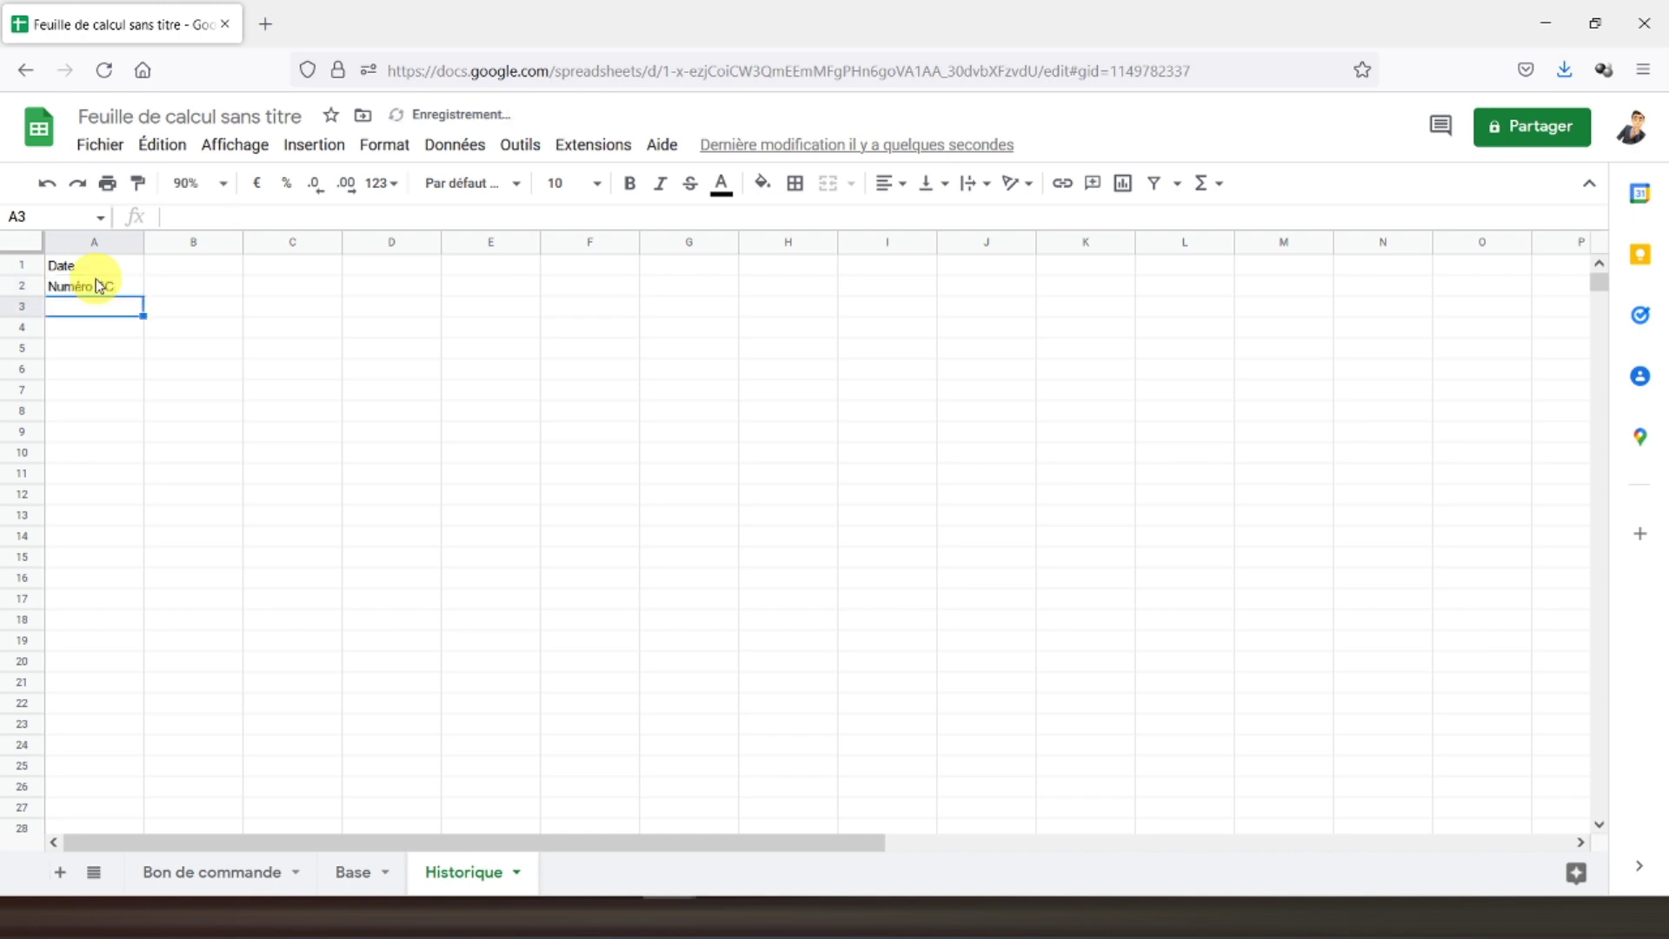
text(C)
text(lient)
key(Return)
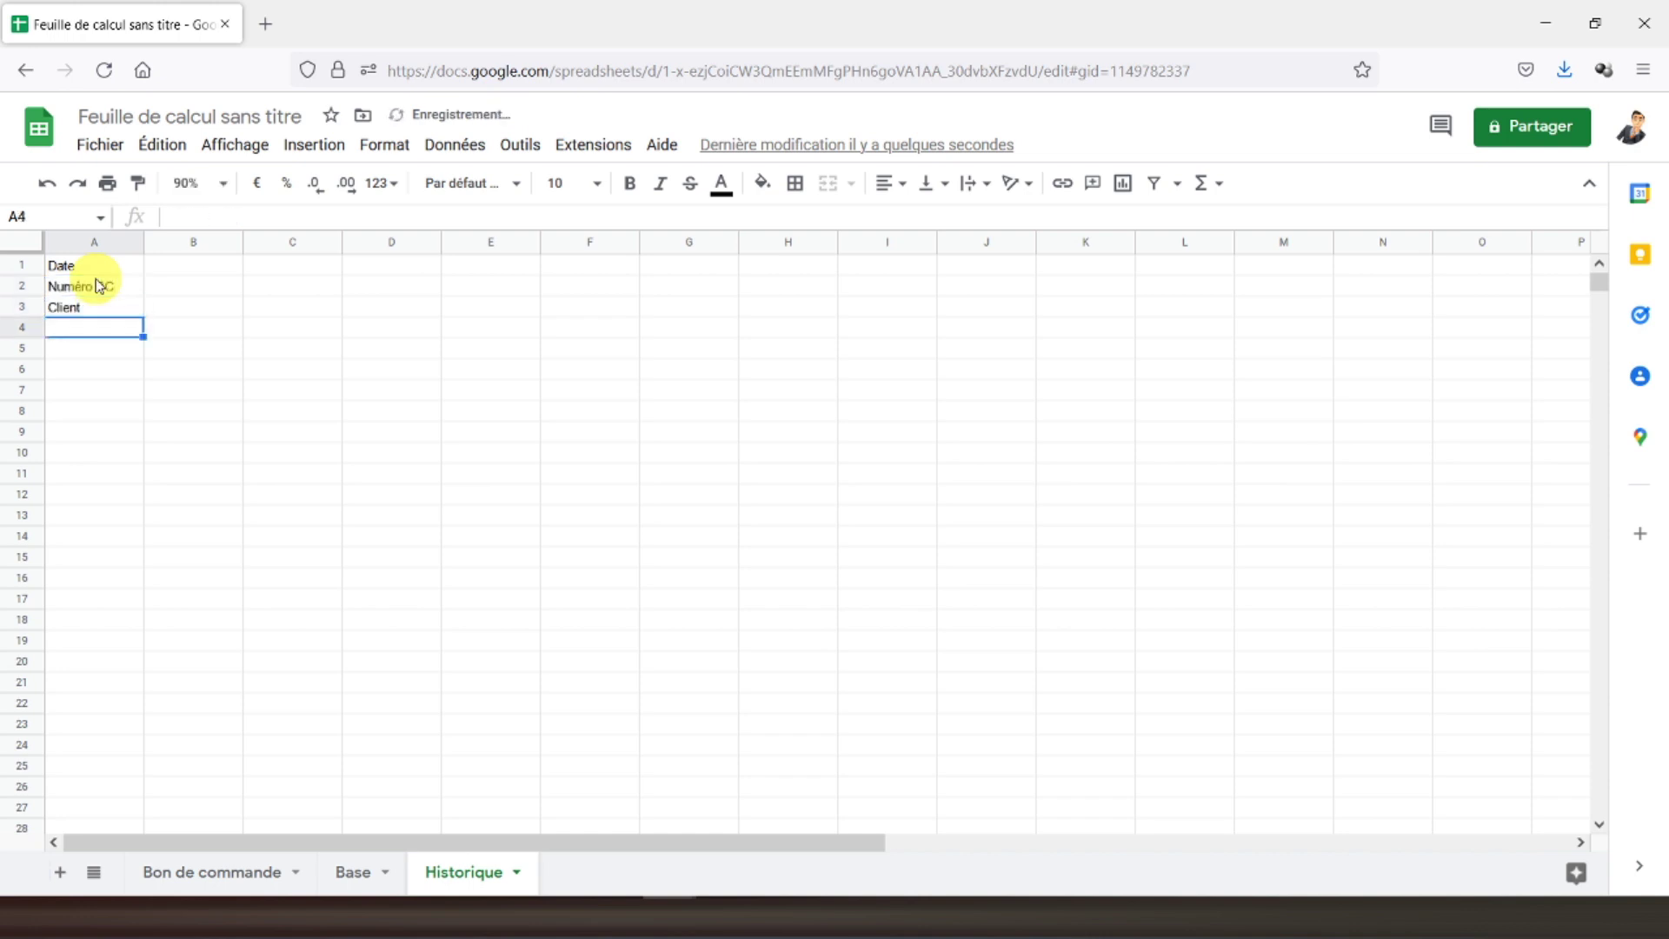
text(Référence)
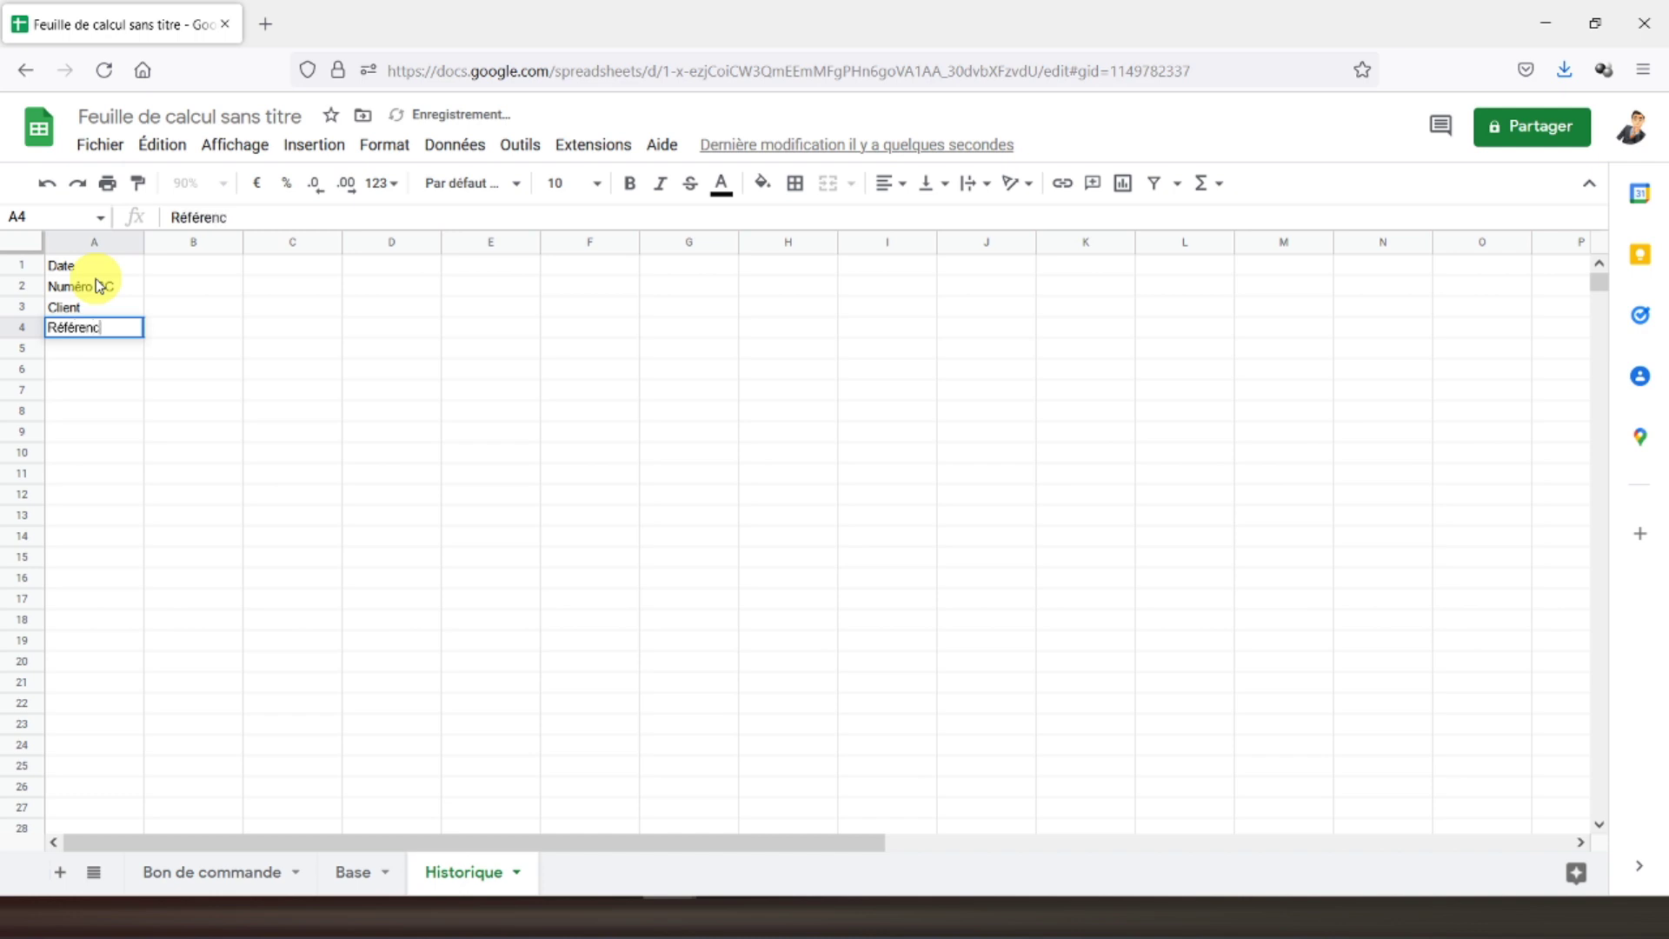
key(Return)
text(Description)
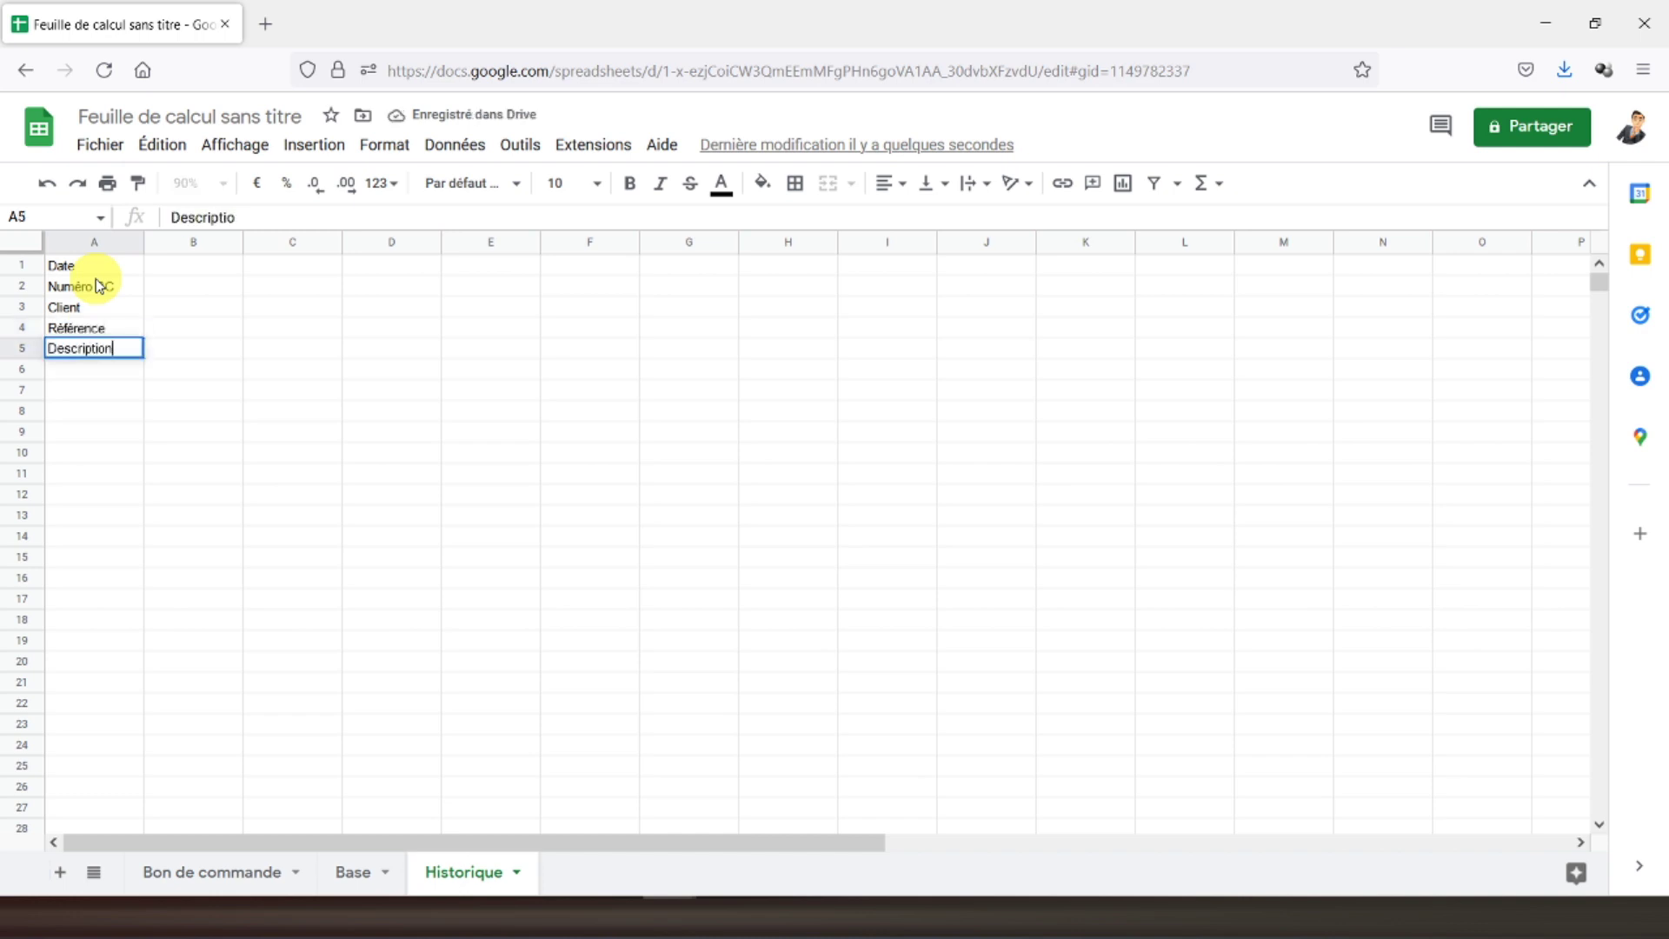
key(Return)
text(Quantités)
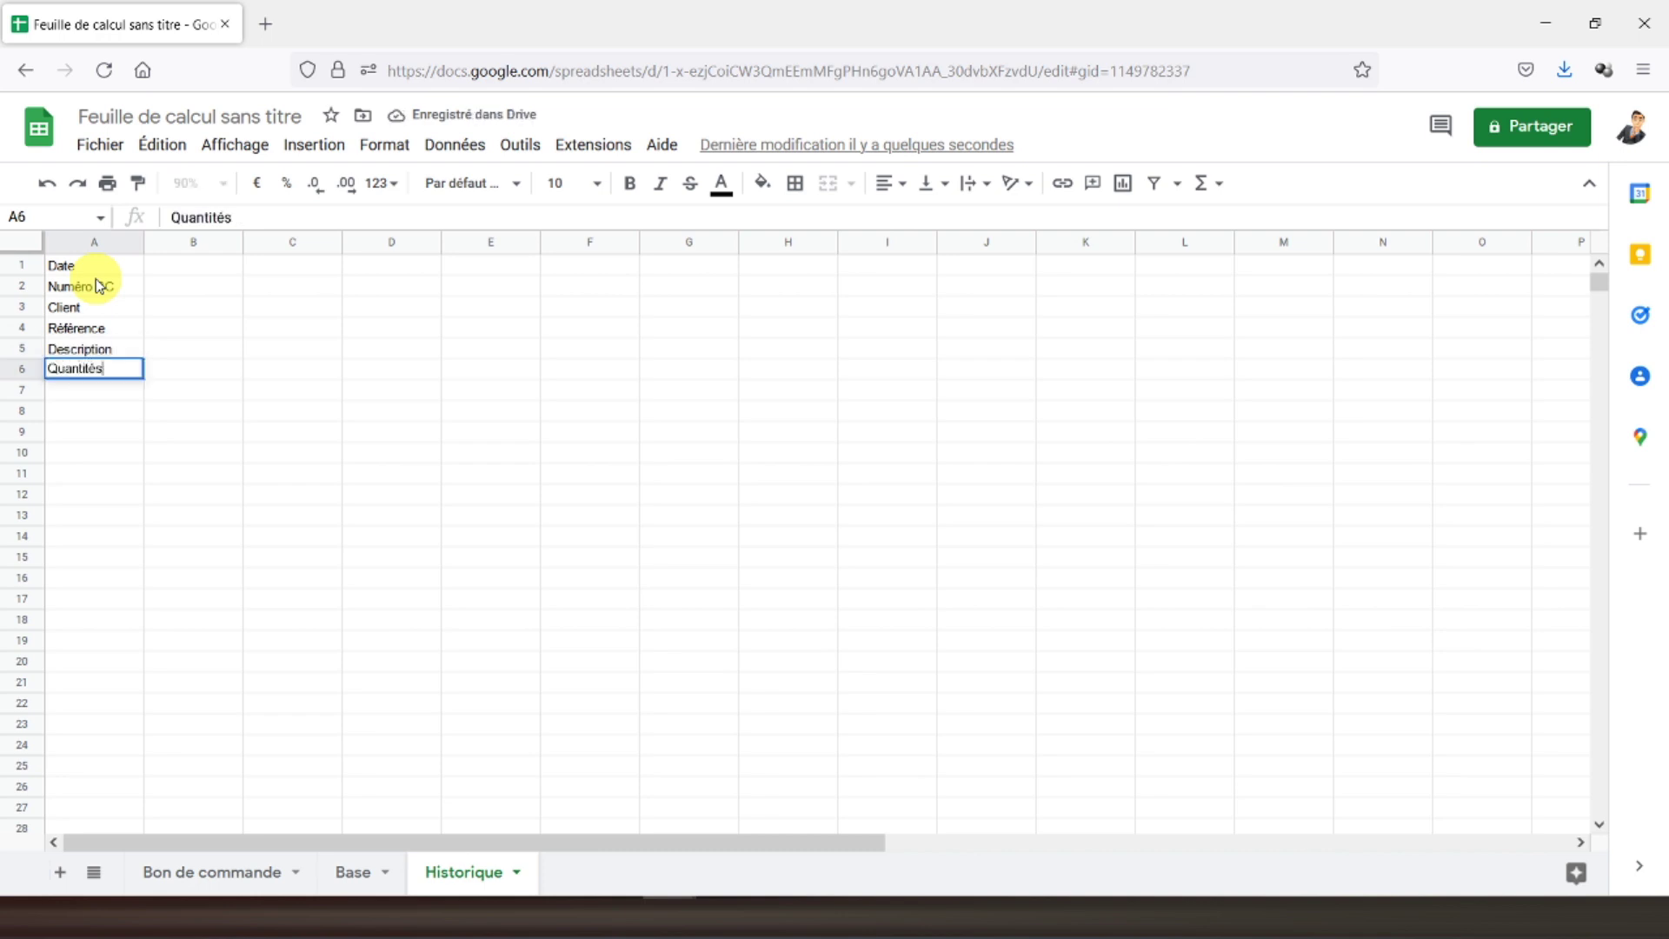
key(Return)
text(Prix TTC)
key(Return)
click(98, 284)
Make the Historique labels in A1:A7 bold and centre-aligned
drag(96, 265, 105, 385)
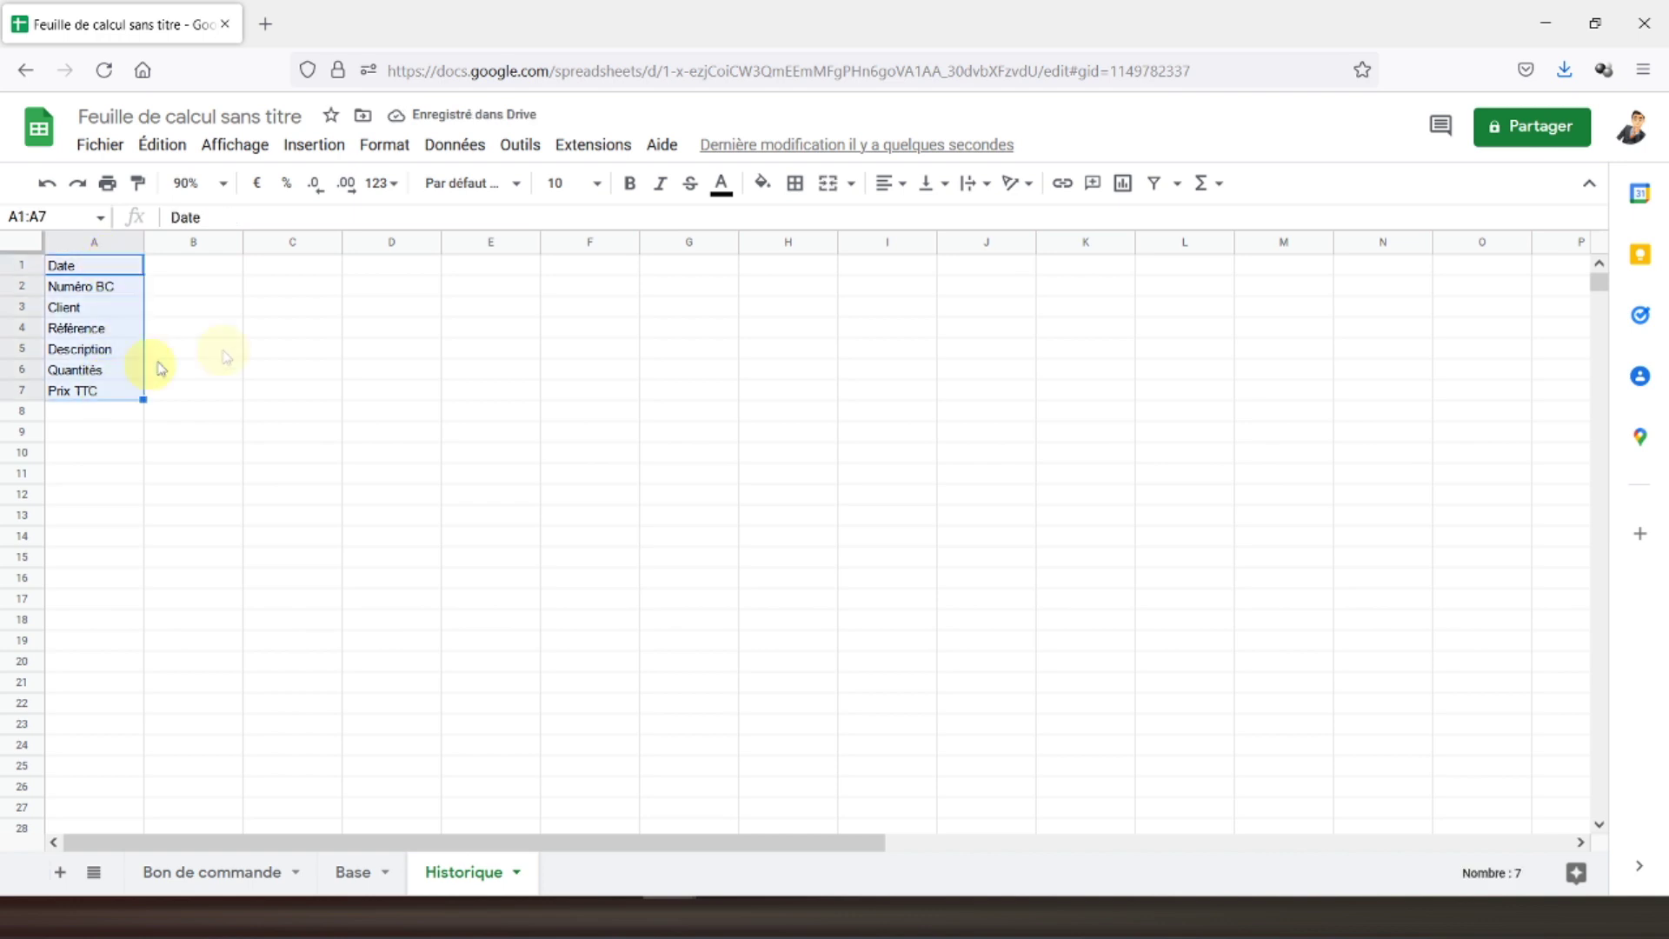
click(630, 182)
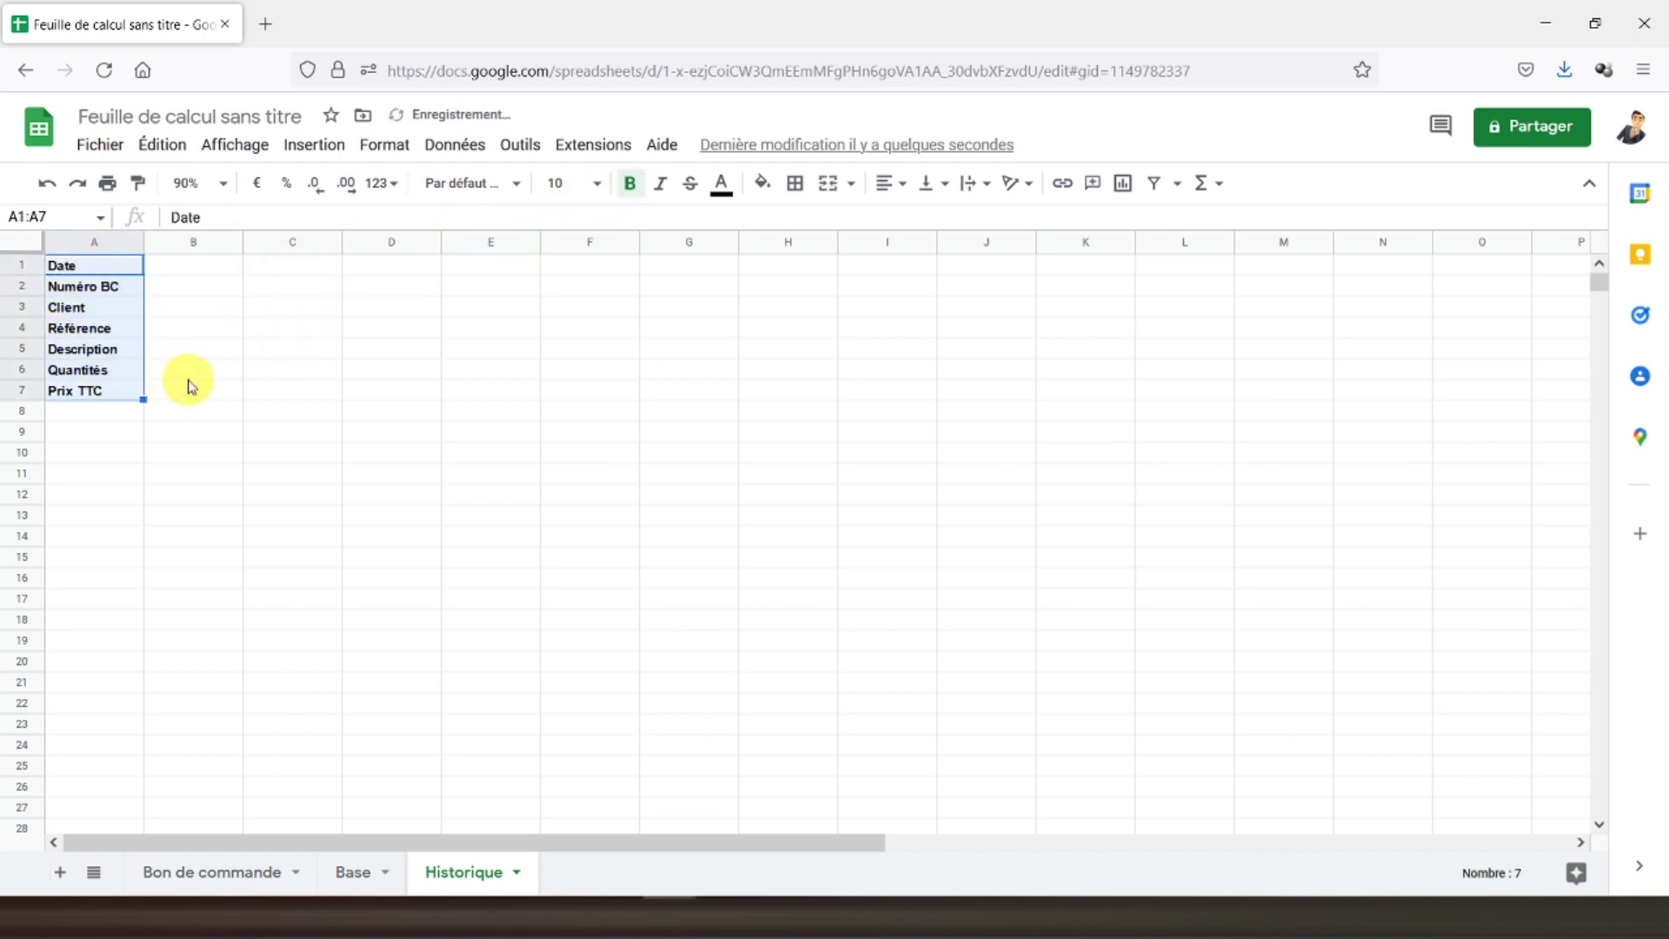
click(883, 193)
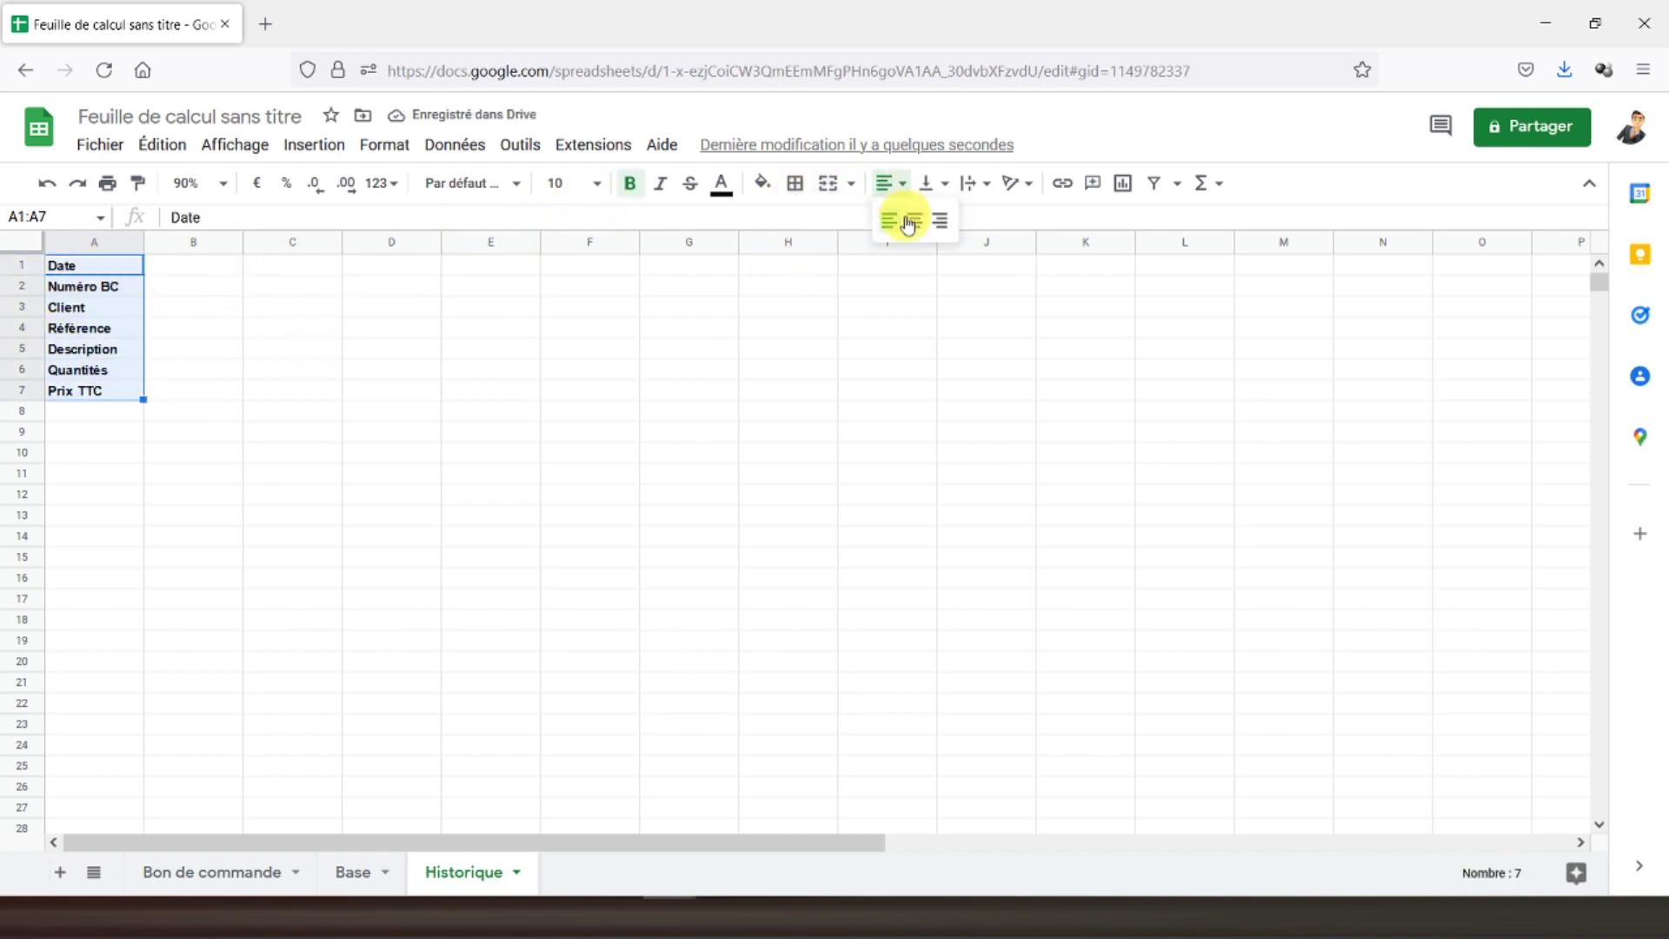
click(913, 224)
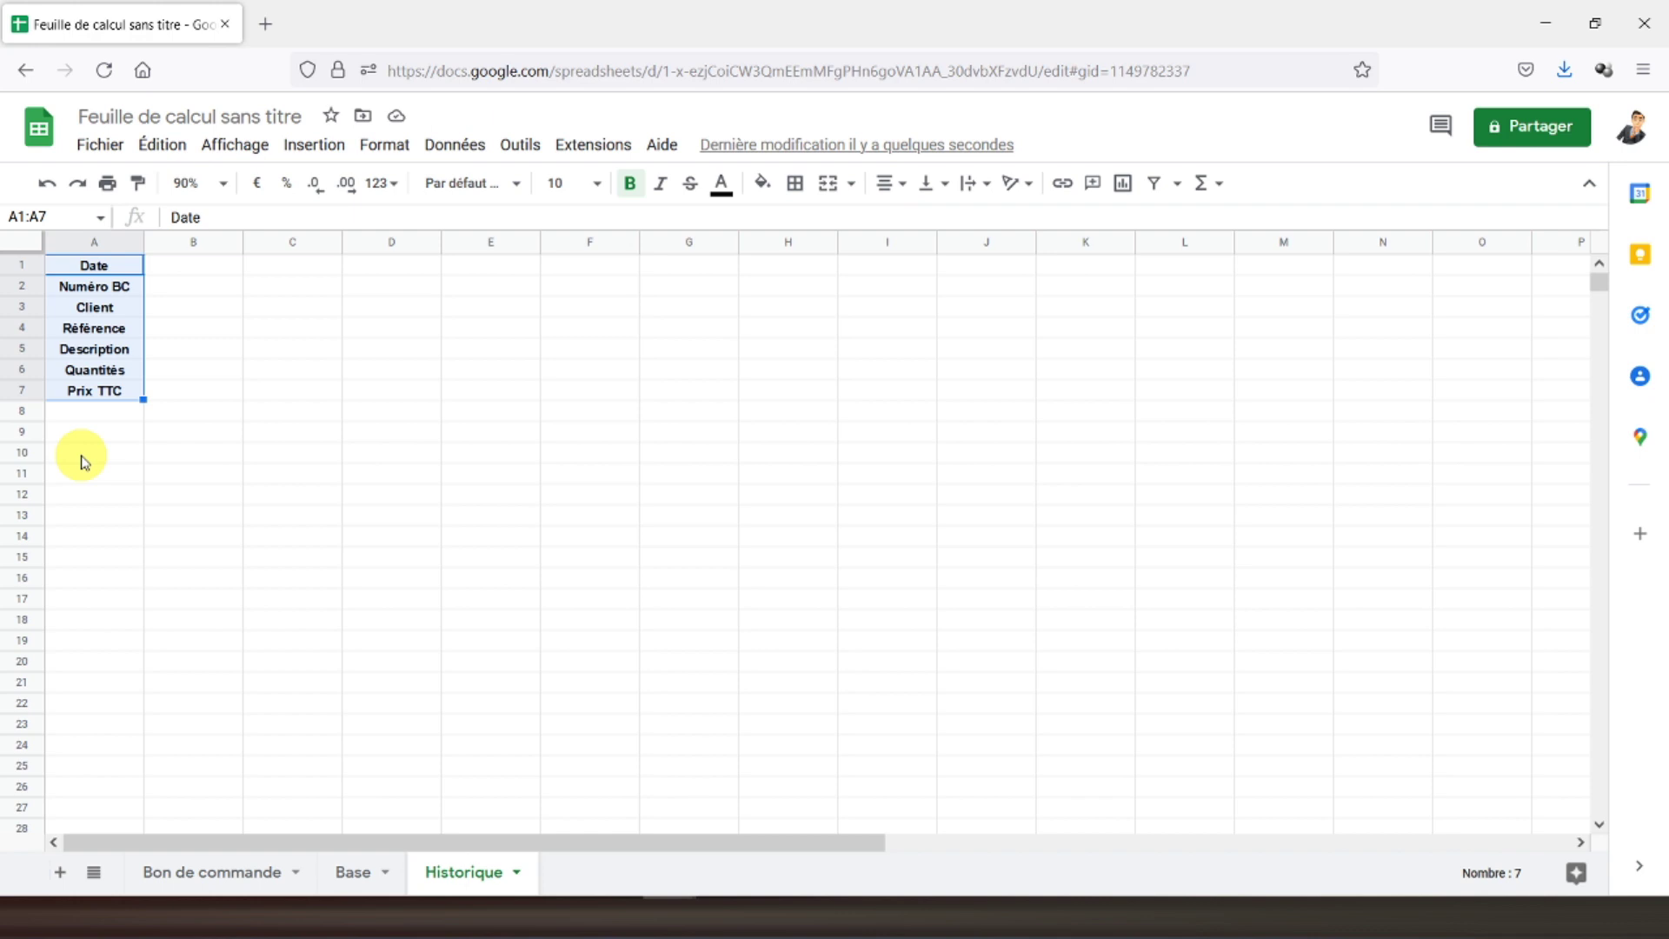
Add a solid bottom border under the whole Prix TTC row 7
click(79, 274)
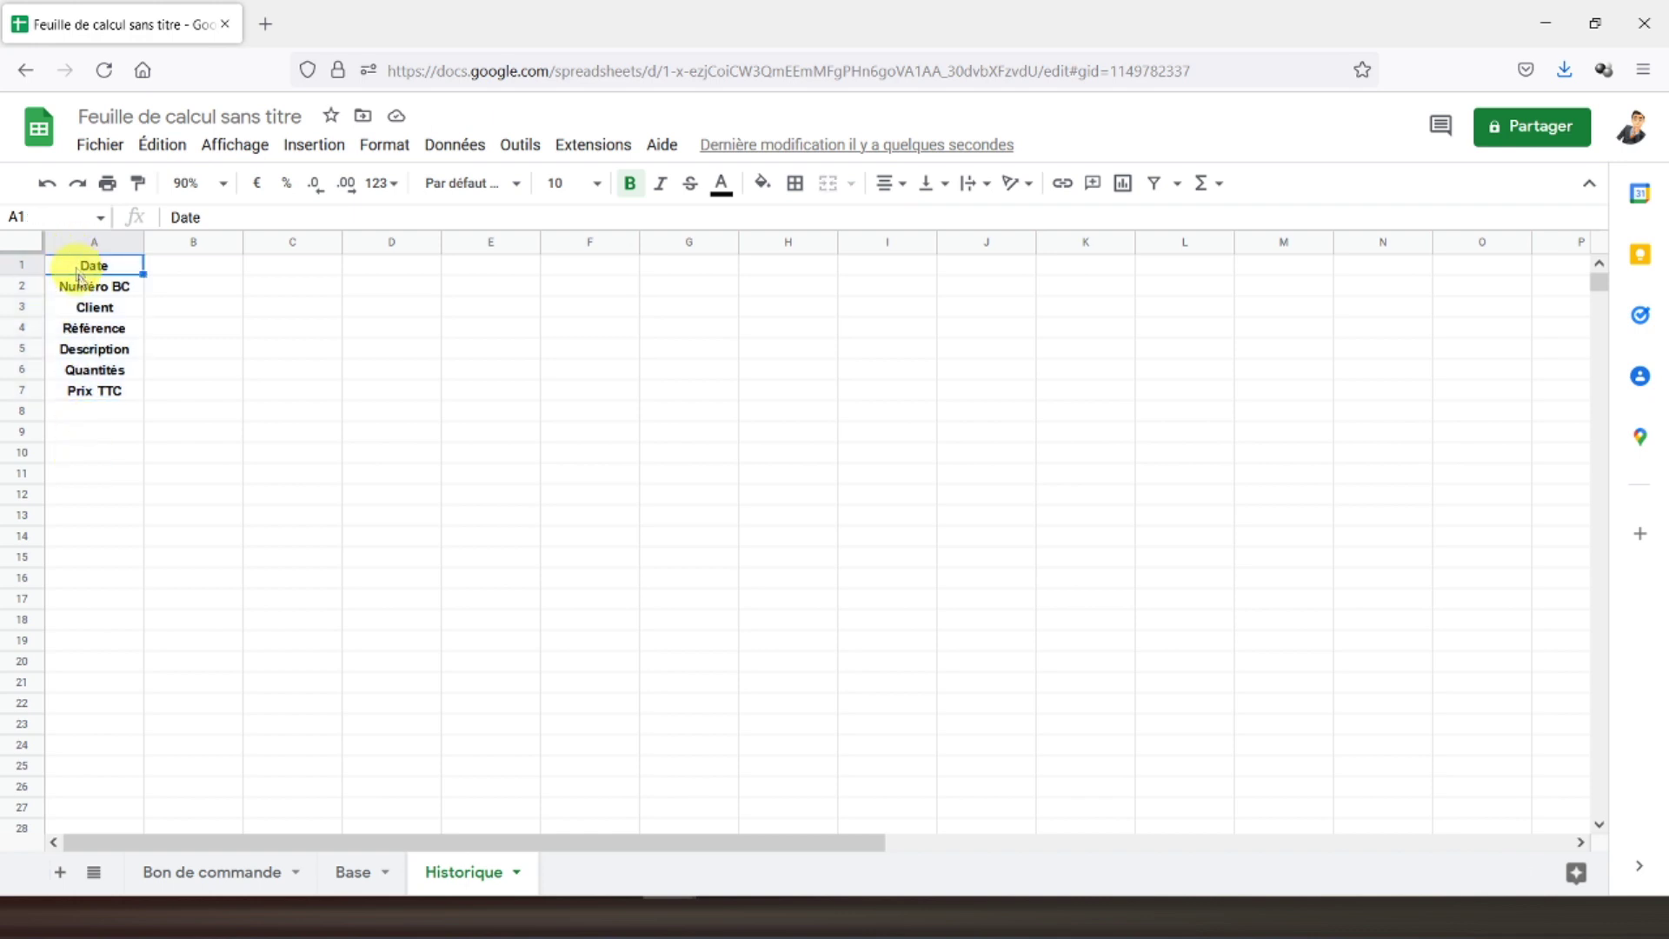
click(23, 390)
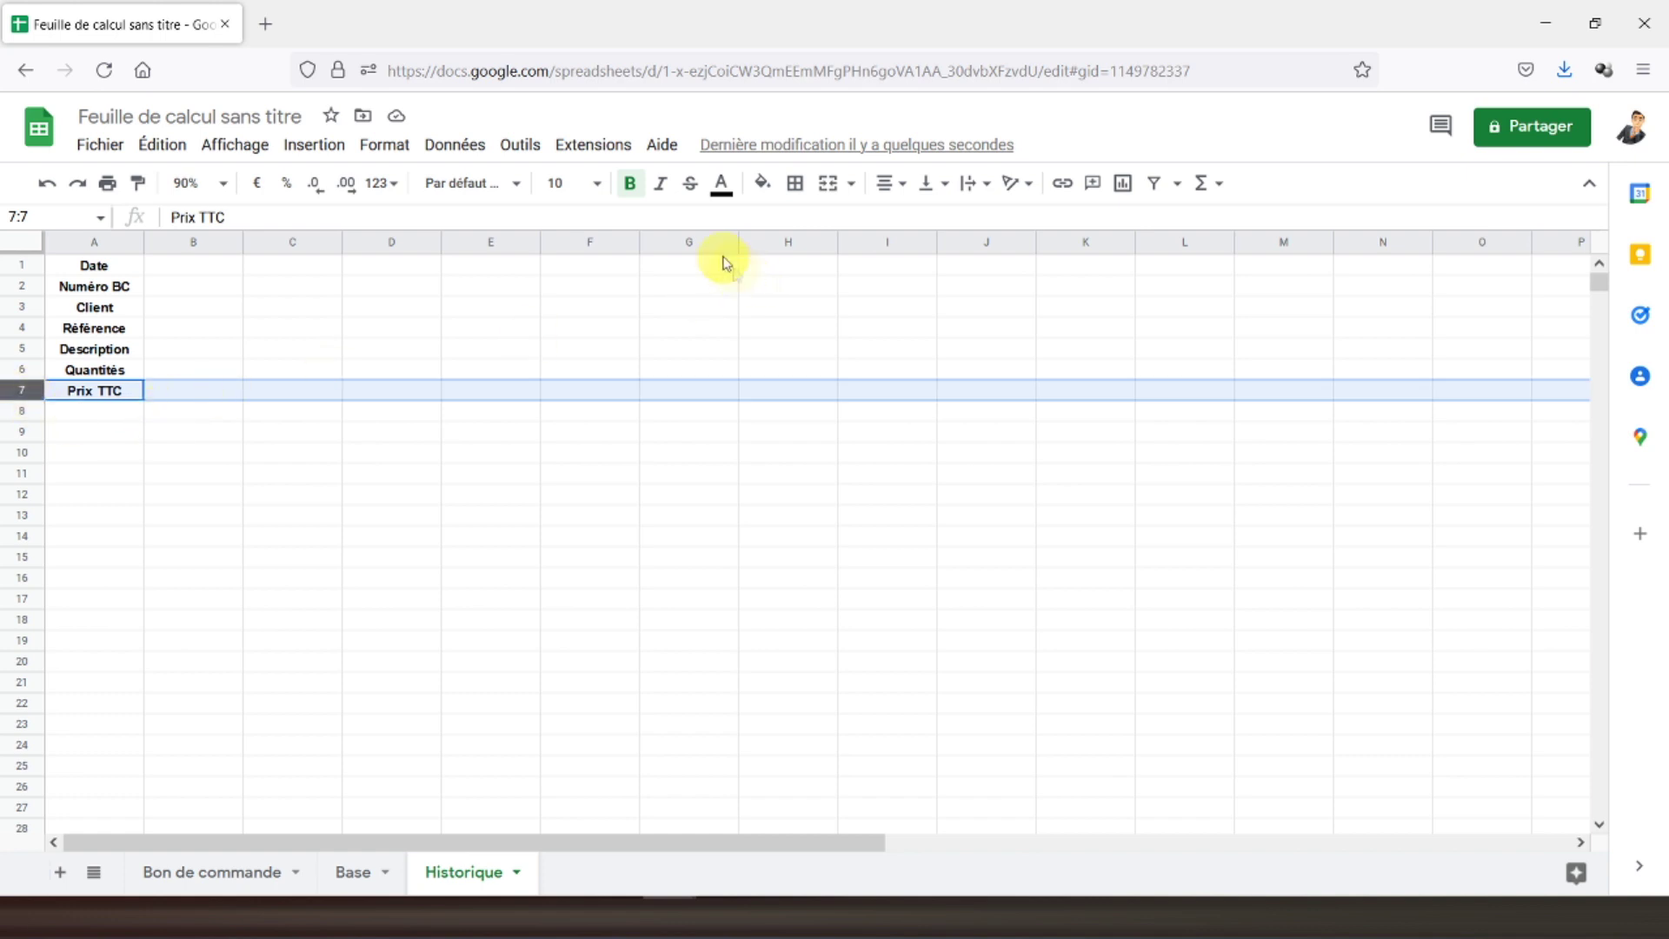
click(795, 182)
click(894, 261)
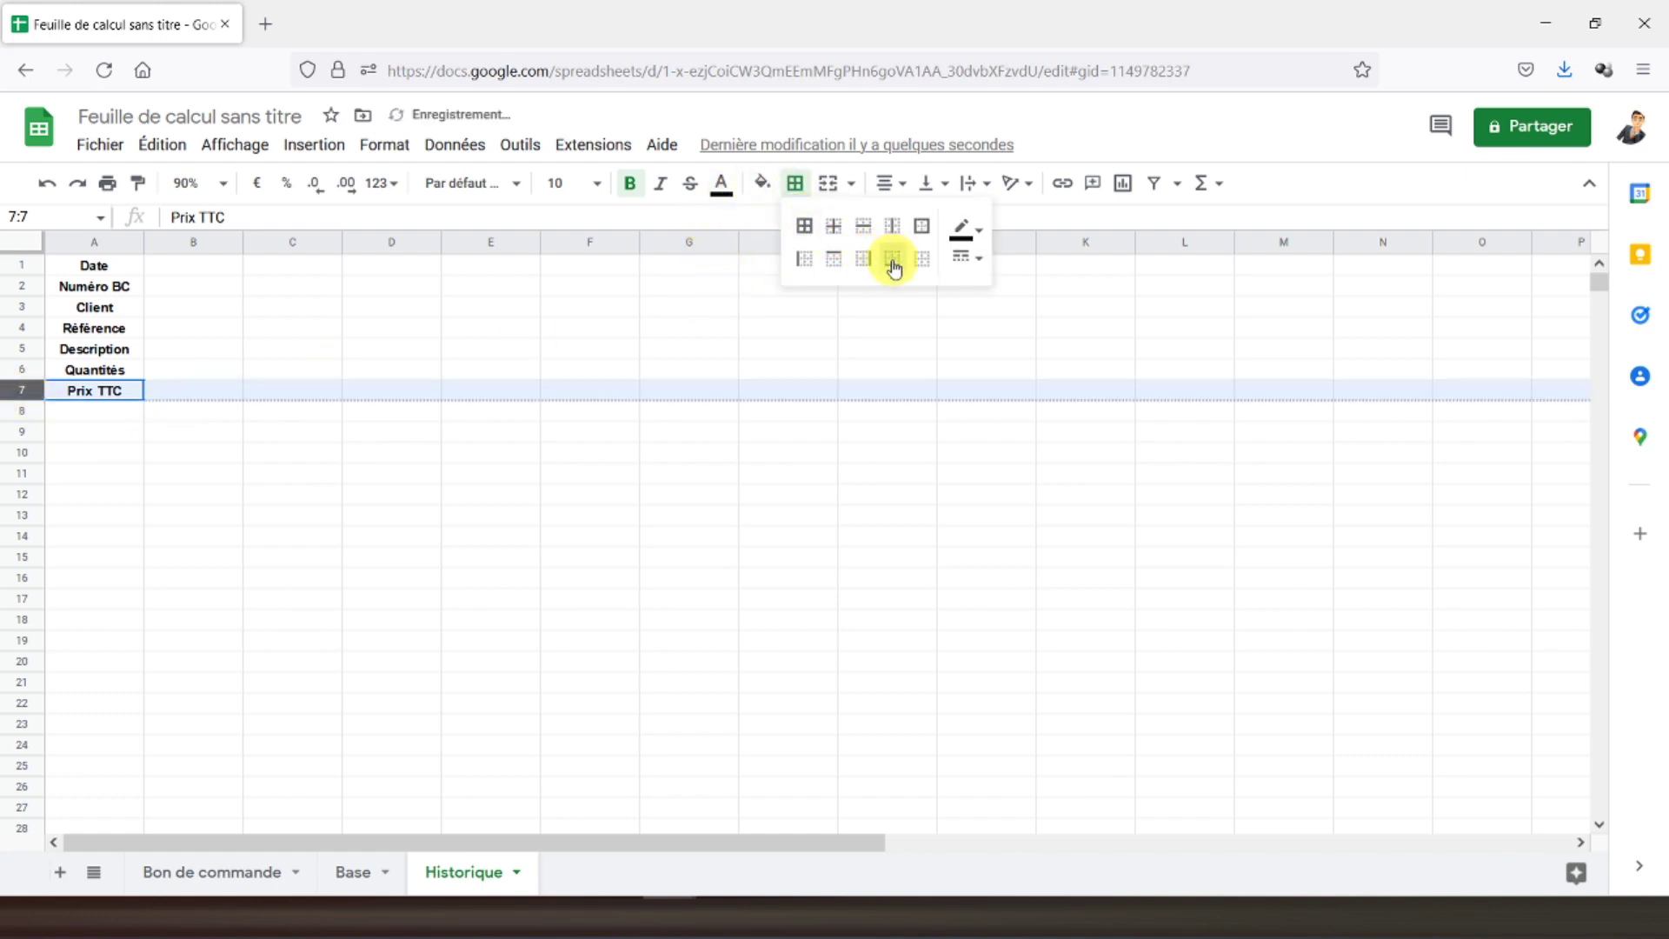
click(961, 259)
click(999, 296)
click(256, 348)
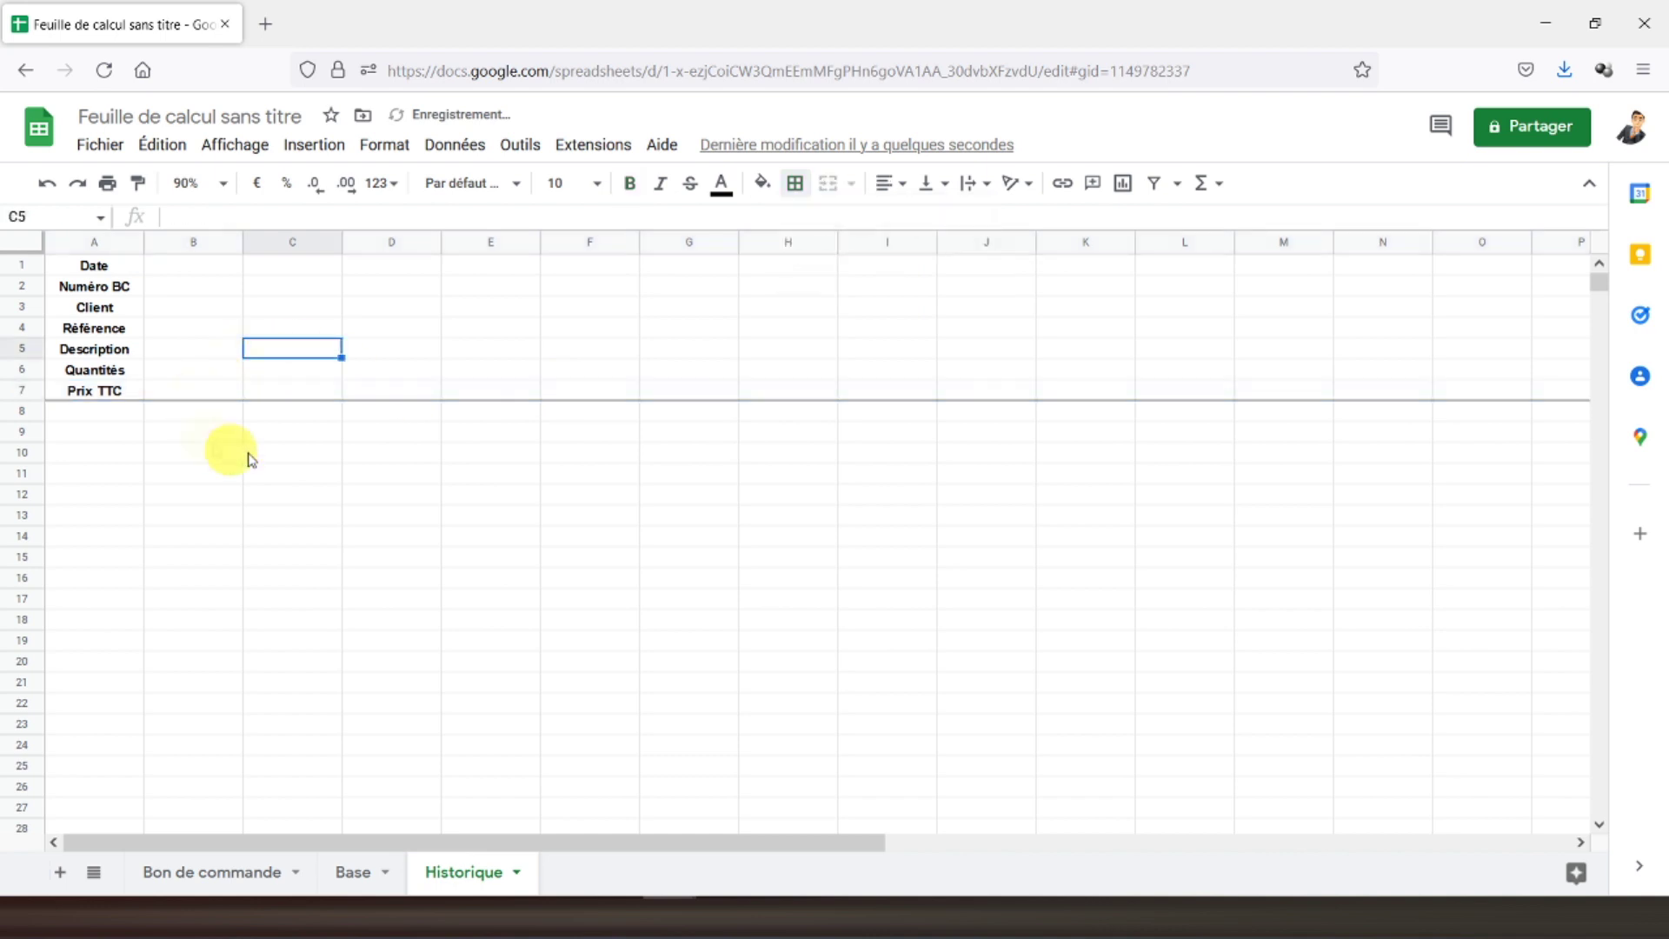
click(88, 271)
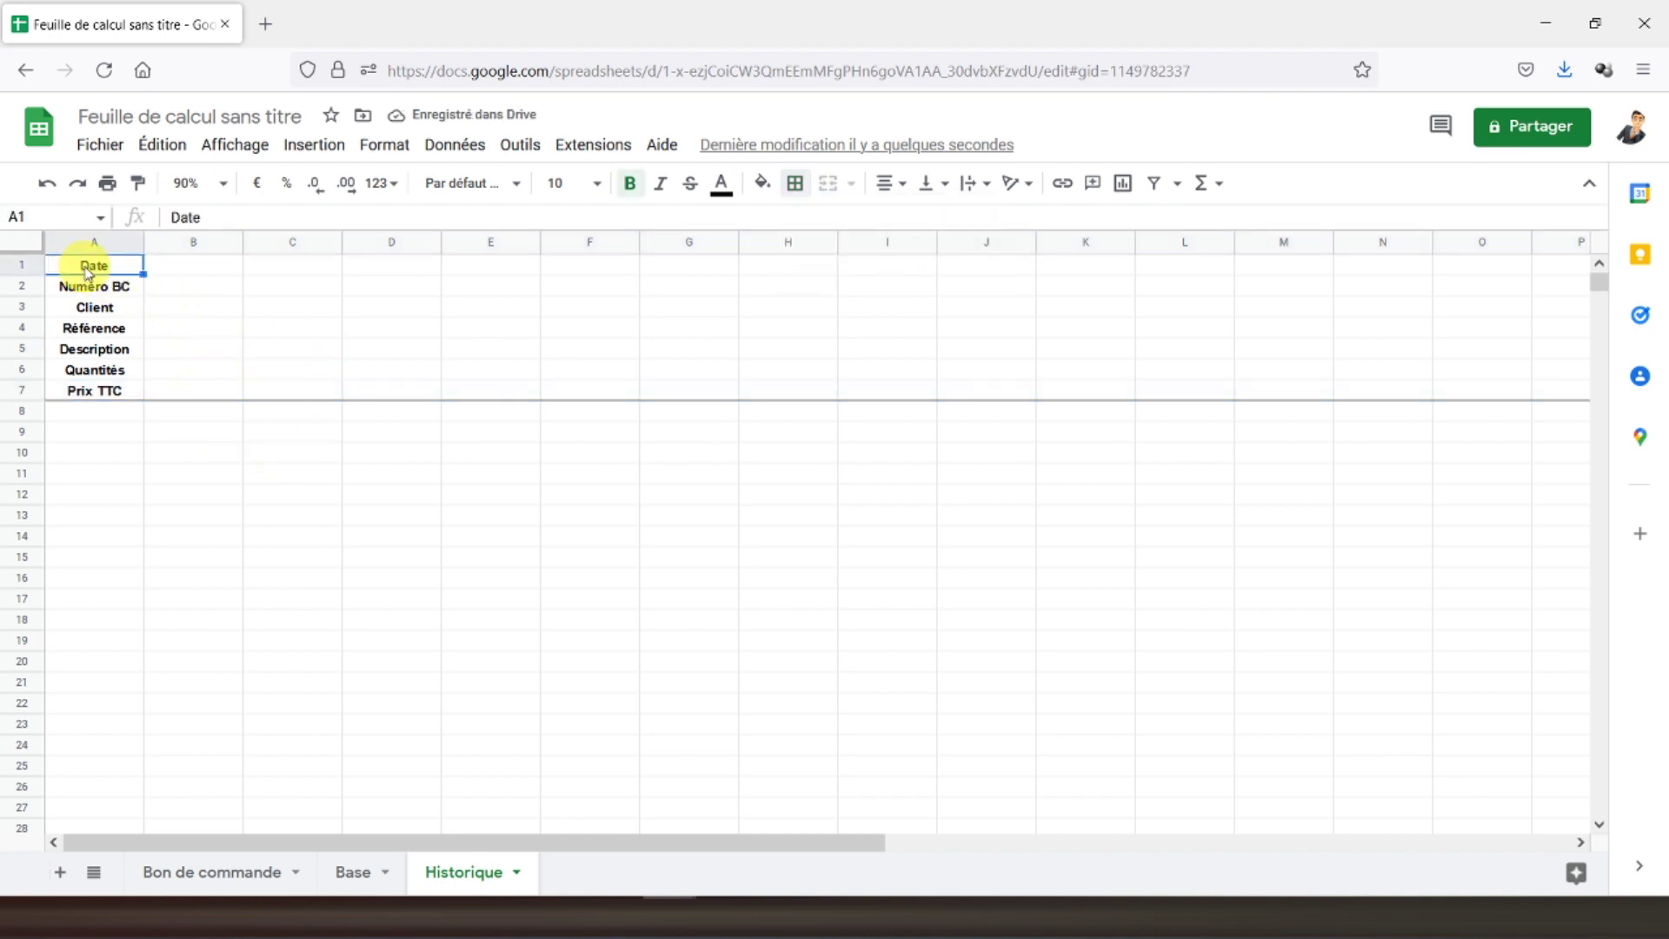
Add a top border along the whole Référence row 4
click(73, 330)
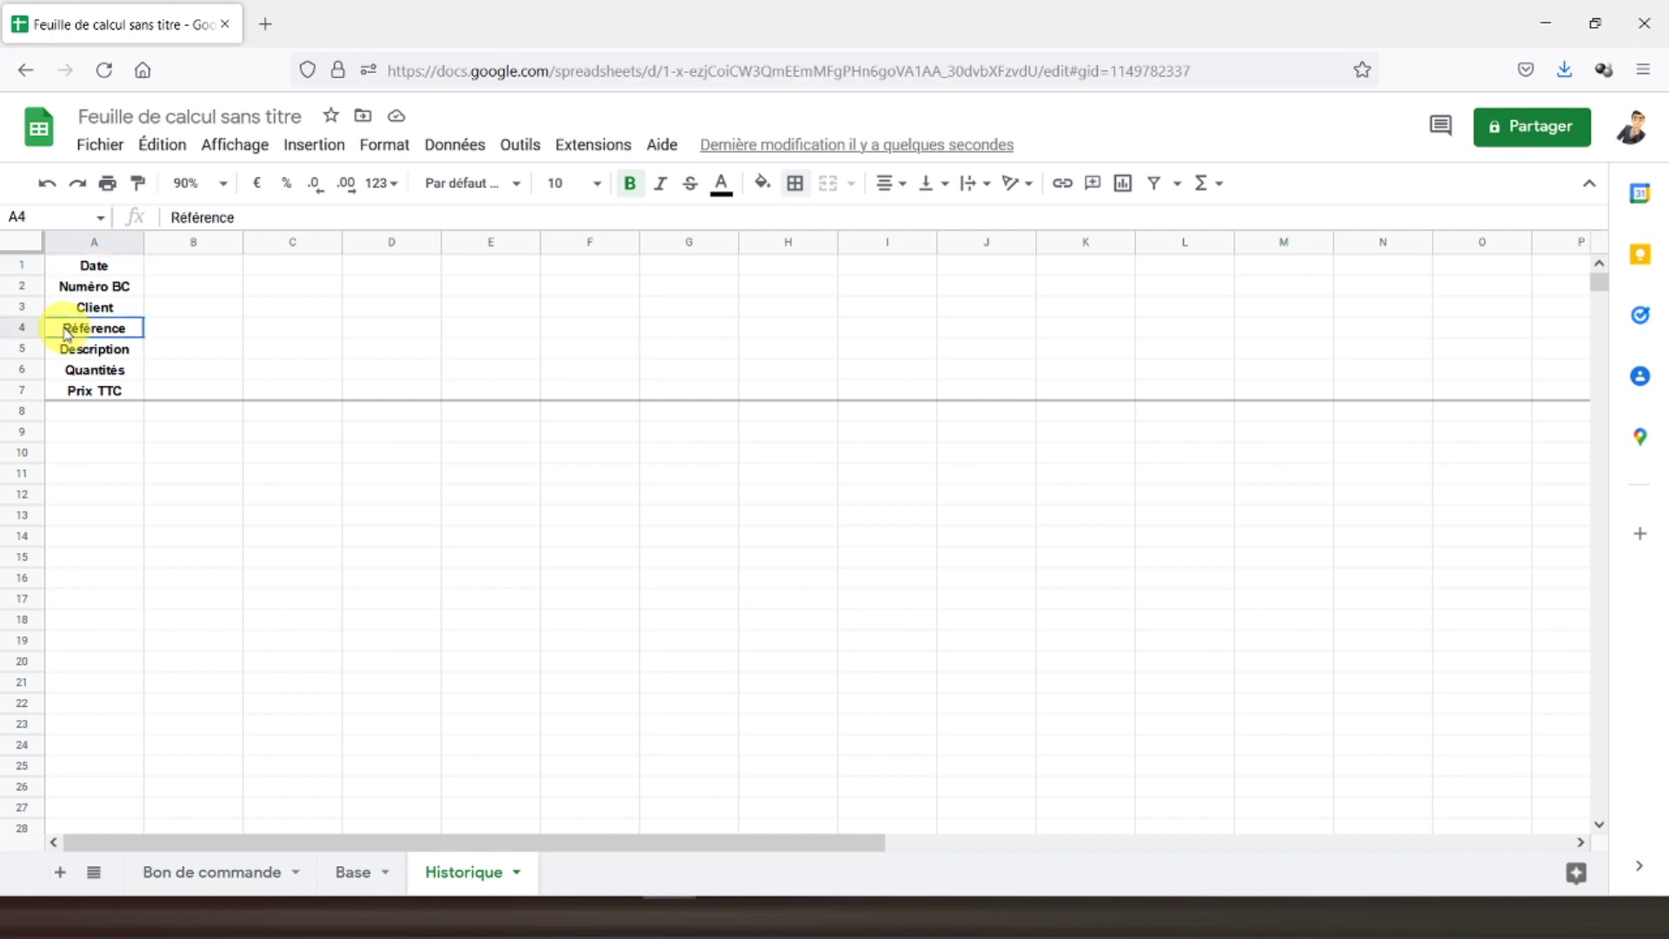
click(21, 328)
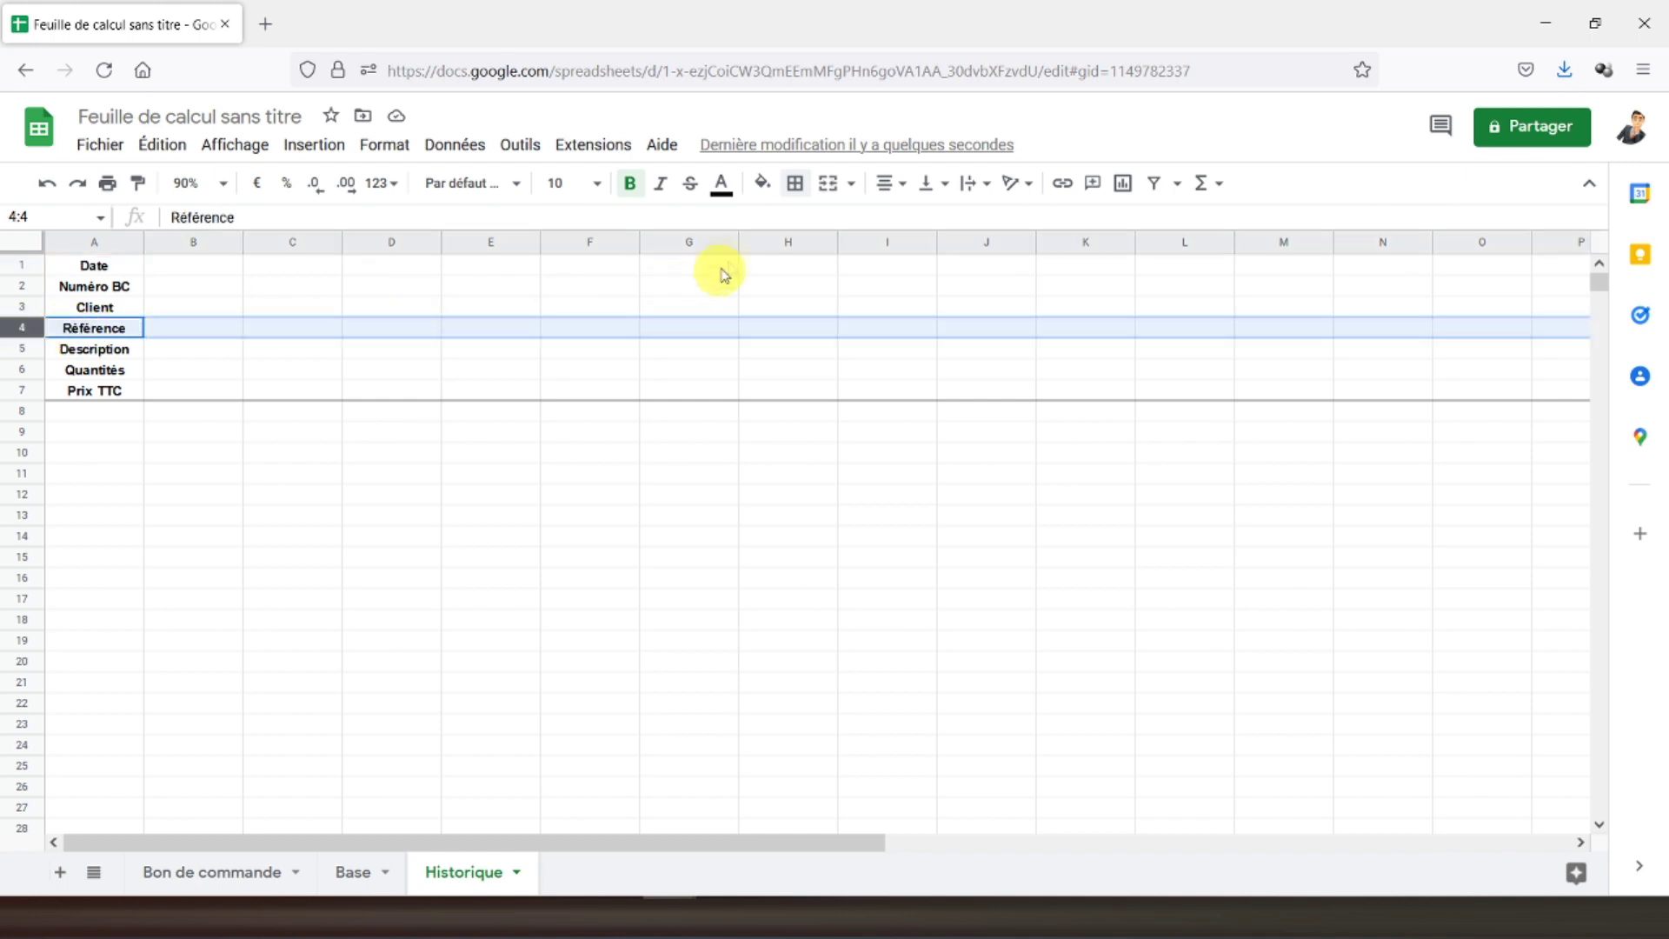
click(794, 183)
click(833, 258)
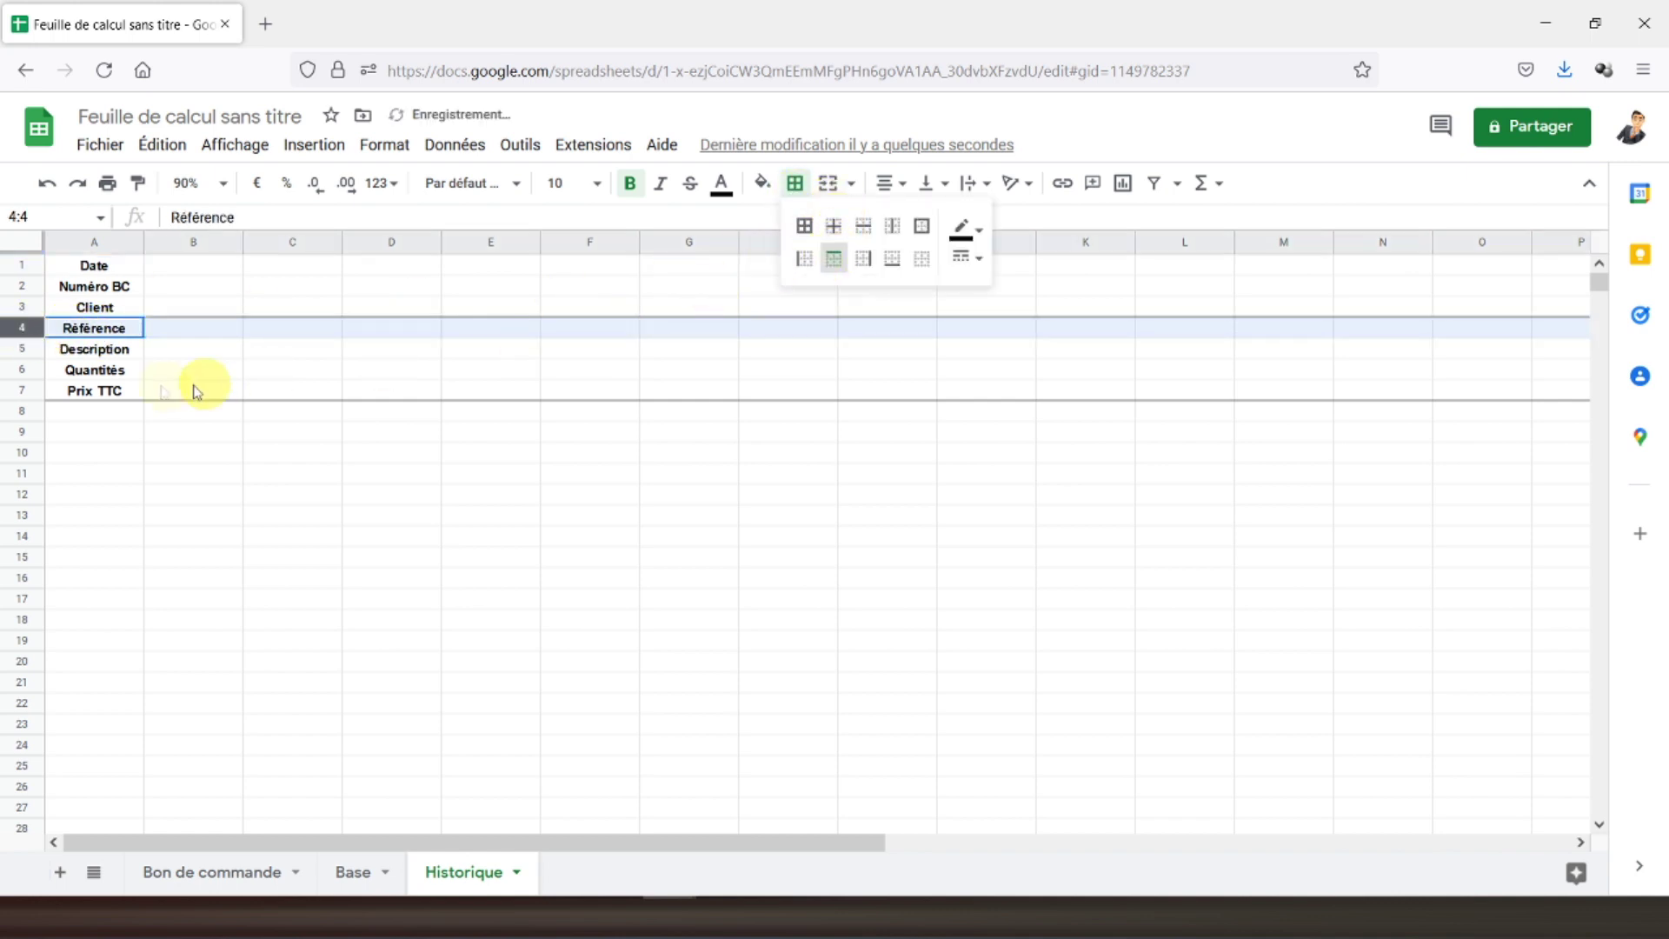
click(83, 268)
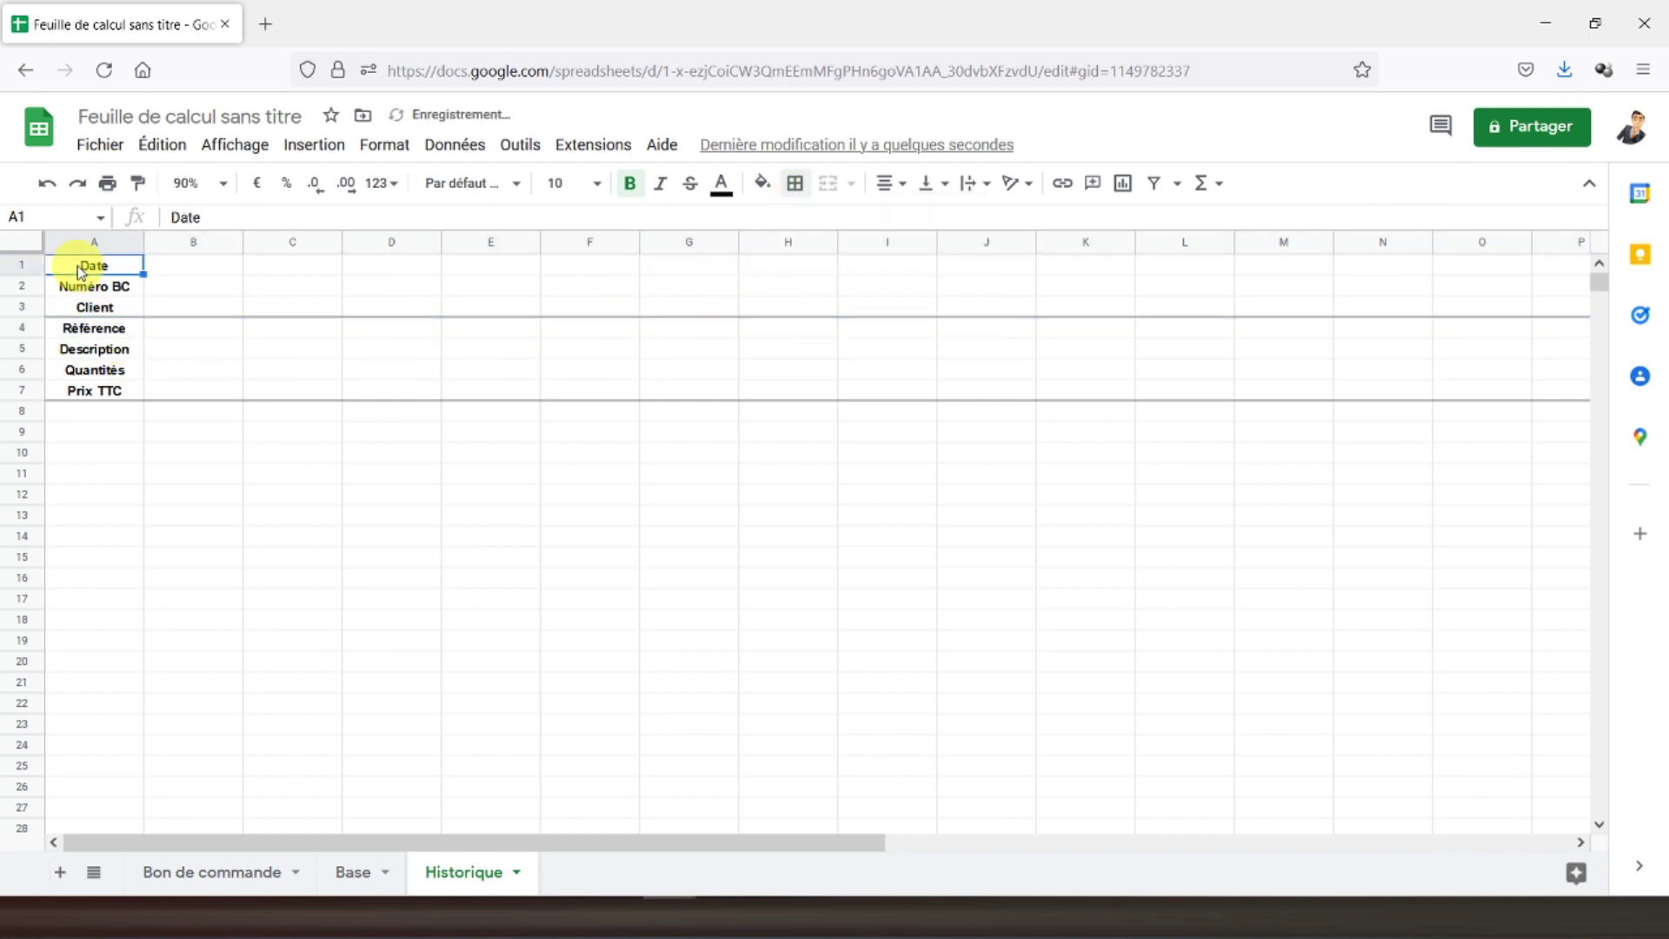
Uncheck Quadrillage under Affichage > Afficher to hide the Historique sheet's gridlines
click(234, 144)
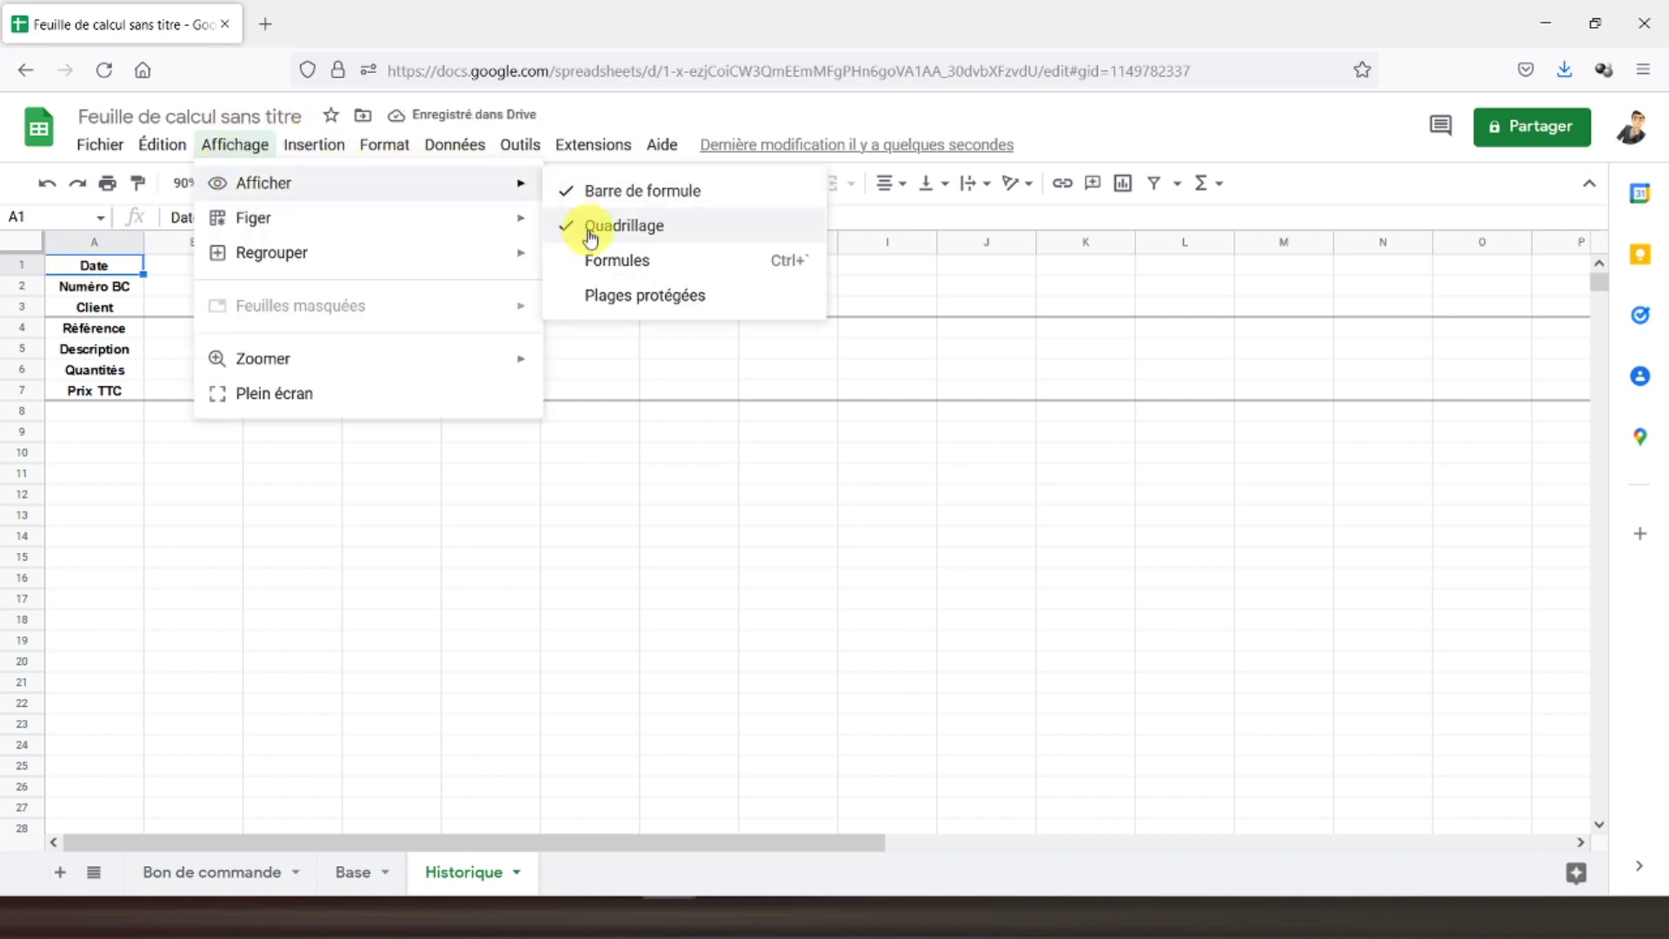
click(592, 228)
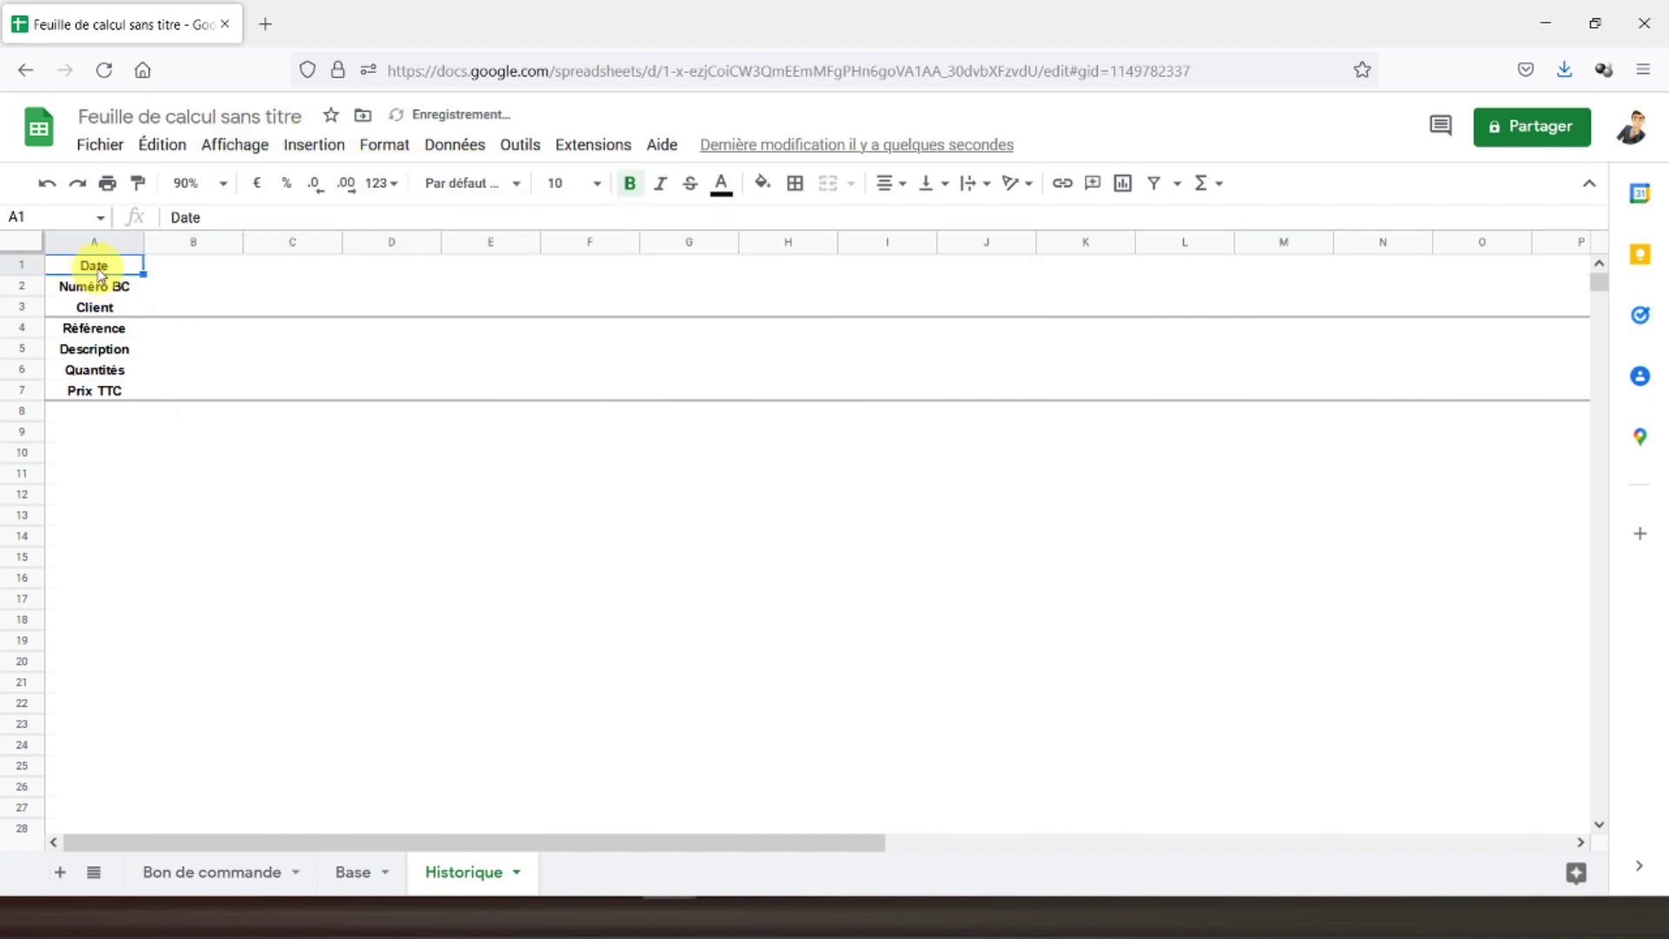